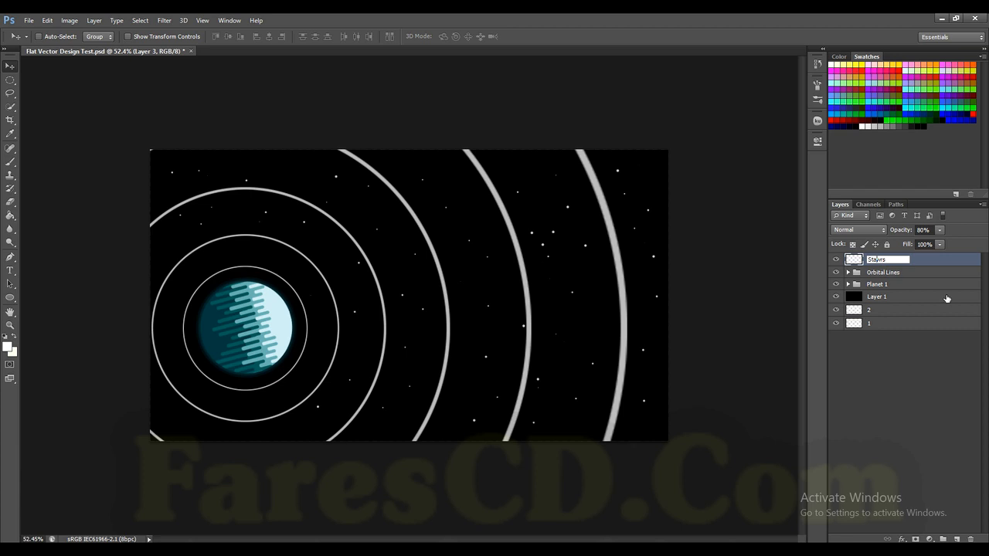
# Name the star layer Stars and reorder the layers so Planet 1 sits above Orbital Lines, with Stars directly above Layer 1.
pyautogui.click(901, 308)
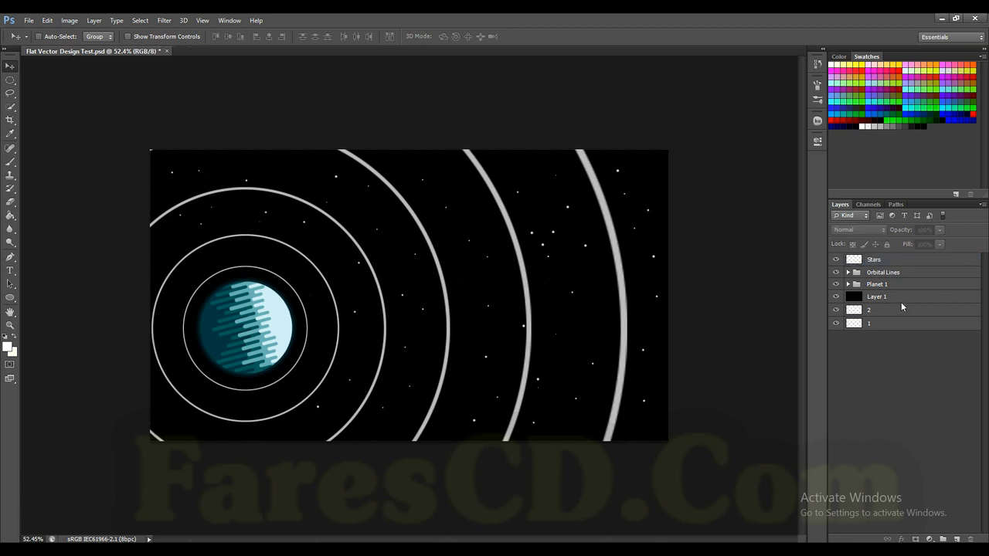
pyautogui.click(879, 260)
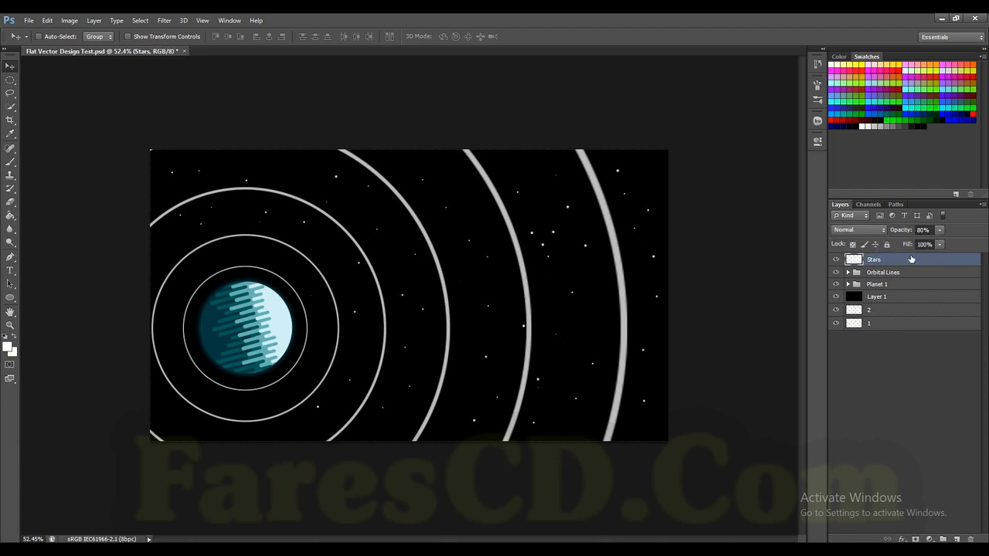
pyautogui.moveTo(880, 262); pyautogui.dragTo(887, 289)
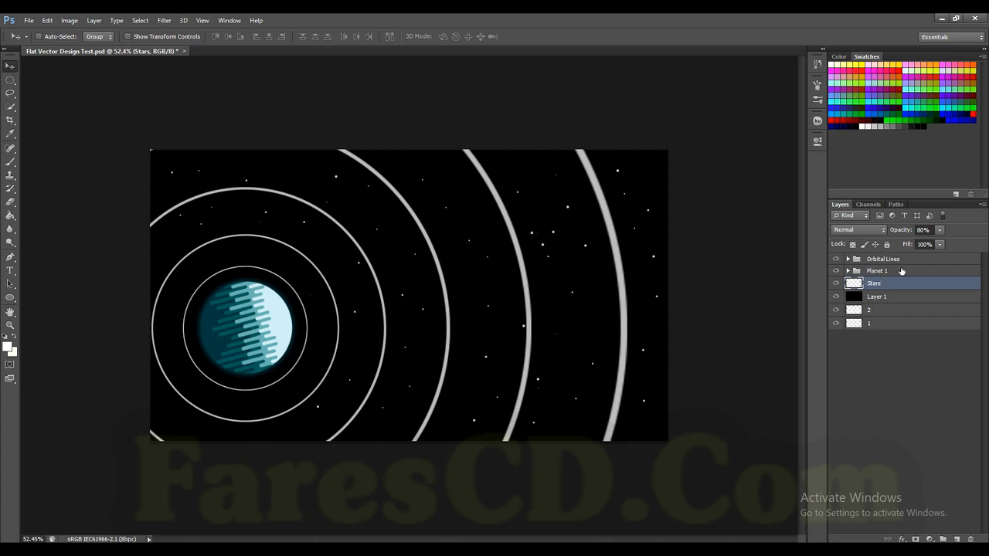
pyautogui.moveTo(889, 259); pyautogui.dragTo(889, 278)
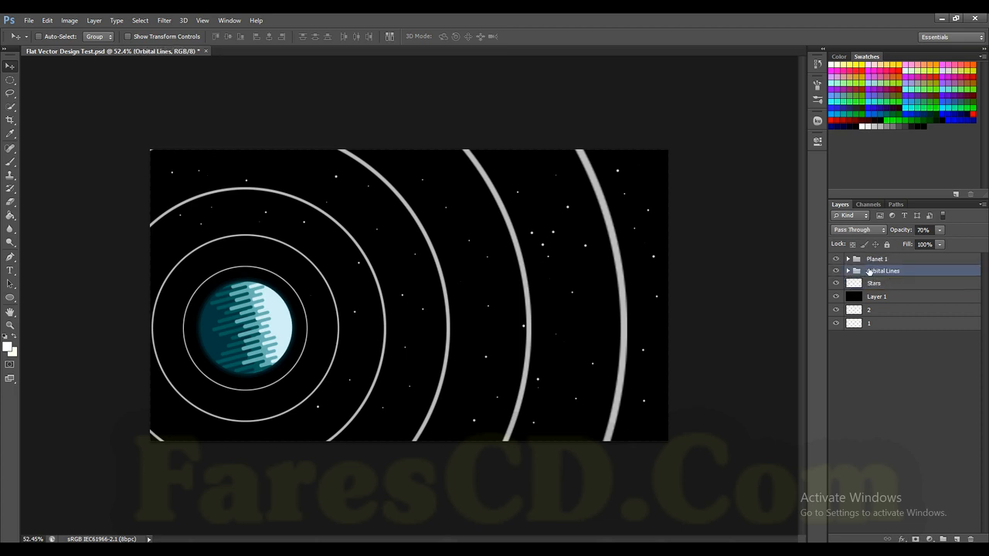
# Duplicate the Planet 1 group and copy the duplicate's stripe layers 3, 2 and 1 to the bottom of the layer stack.
pyautogui.click(925, 263)
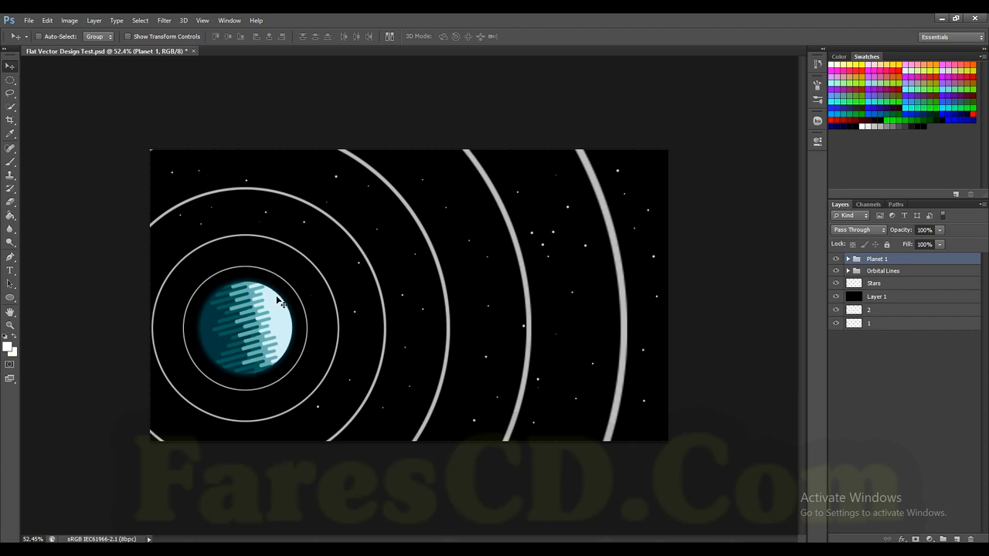
pyautogui.hotkey('ctrl', 'j')
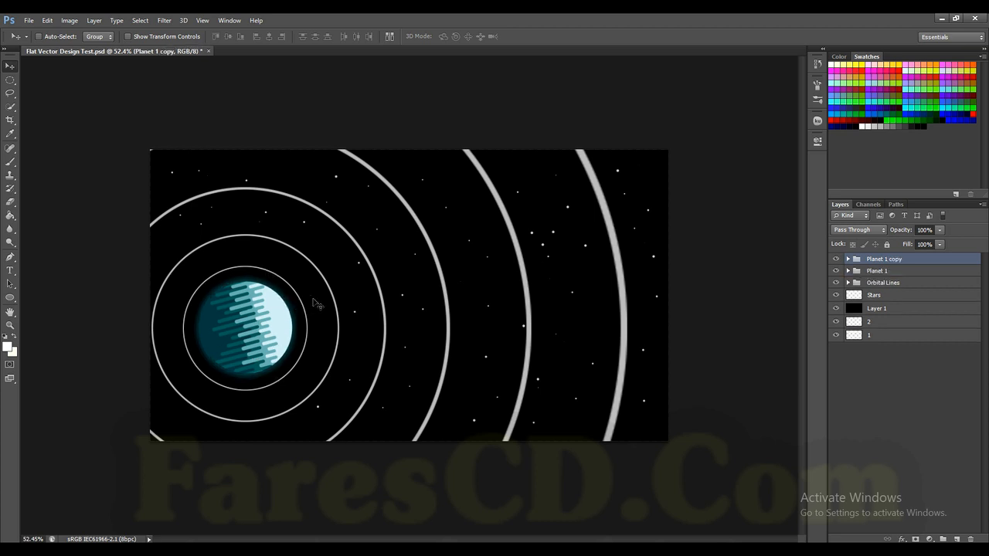
pyautogui.click(847, 259)
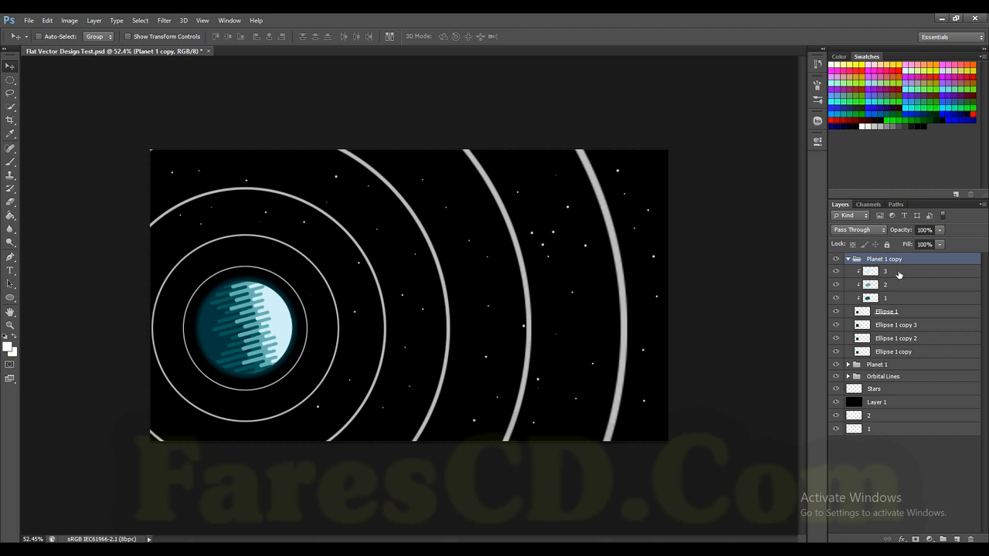
pyautogui.click(898, 272)
pyautogui.keyDown('shift'); pyautogui.click(899, 284); pyautogui.keyUp('shift')
pyautogui.keyDown('shift'); pyautogui.click(899, 297); pyautogui.keyUp('shift')
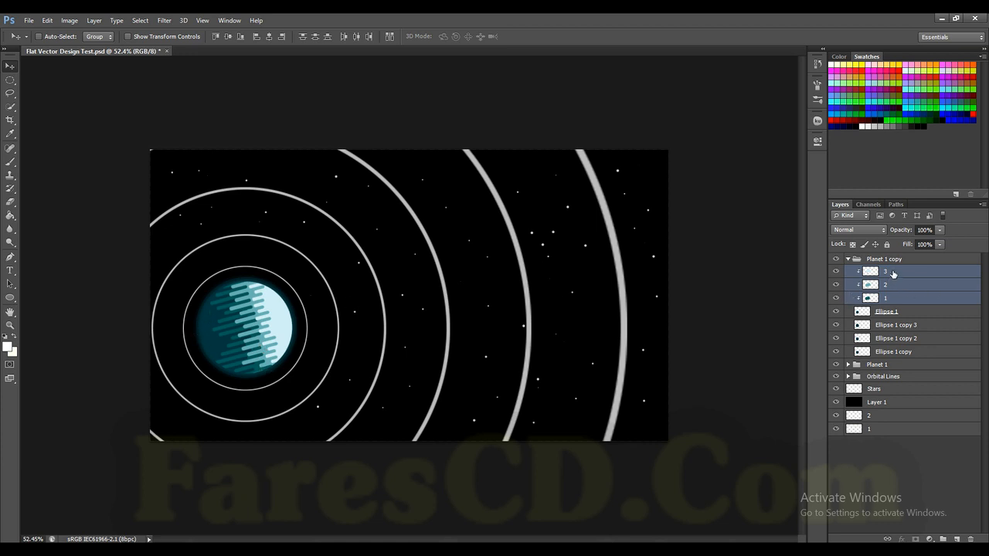
pyautogui.moveTo(893, 274); pyautogui.dragTo(907, 438)
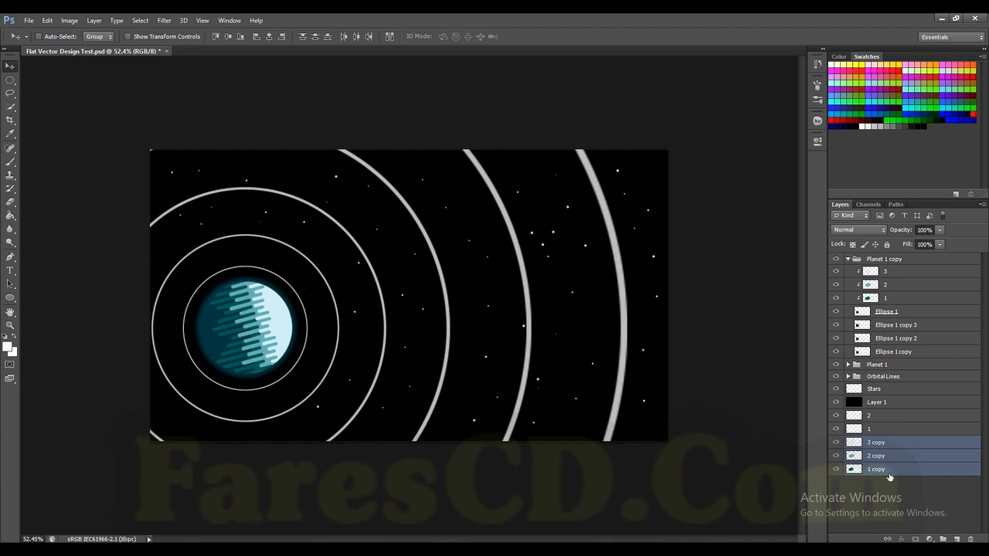
pyautogui.click(884, 300)
pyautogui.click(885, 288)
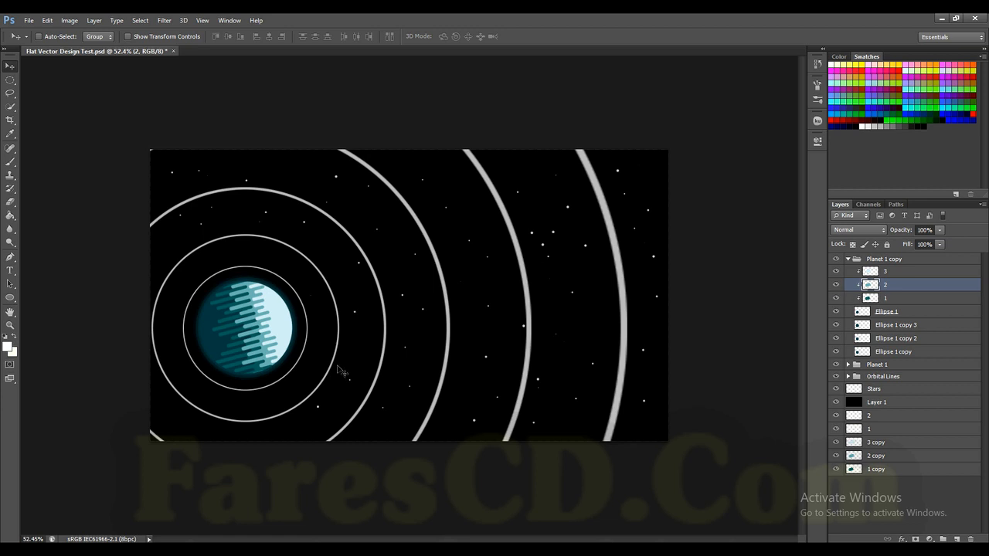
# Move the Planet 1 copy group onto the upper part of the outermost orbit line and scale it to about 53%.
pyautogui.scroll(1, 321, 342)
pyautogui.click(888, 259)
pyautogui.moveTo(224, 320); pyautogui.dragTo(651, 190)
pyautogui.hotkey('ctrl', 't')
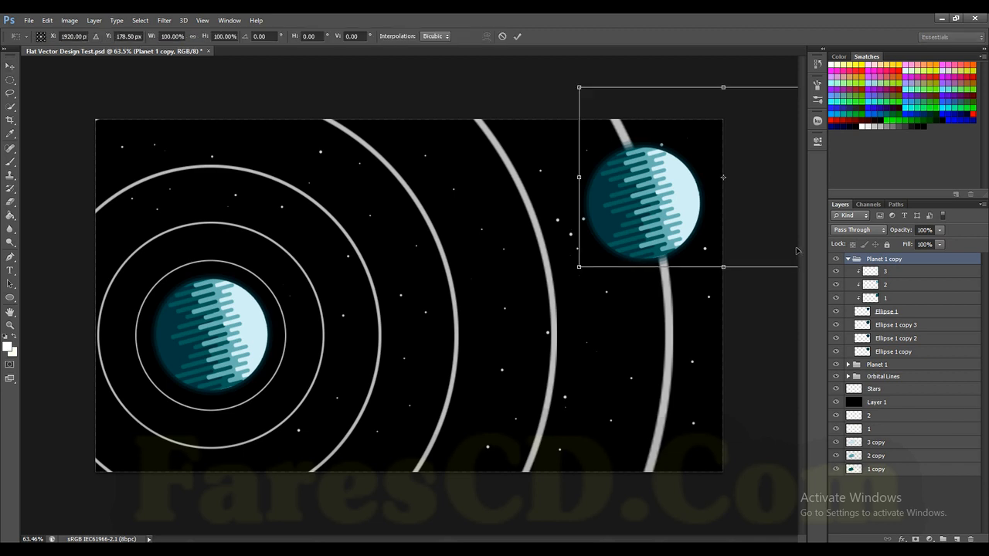
pyautogui.moveTo(575, 267); pyautogui.dragTo(645, 216)
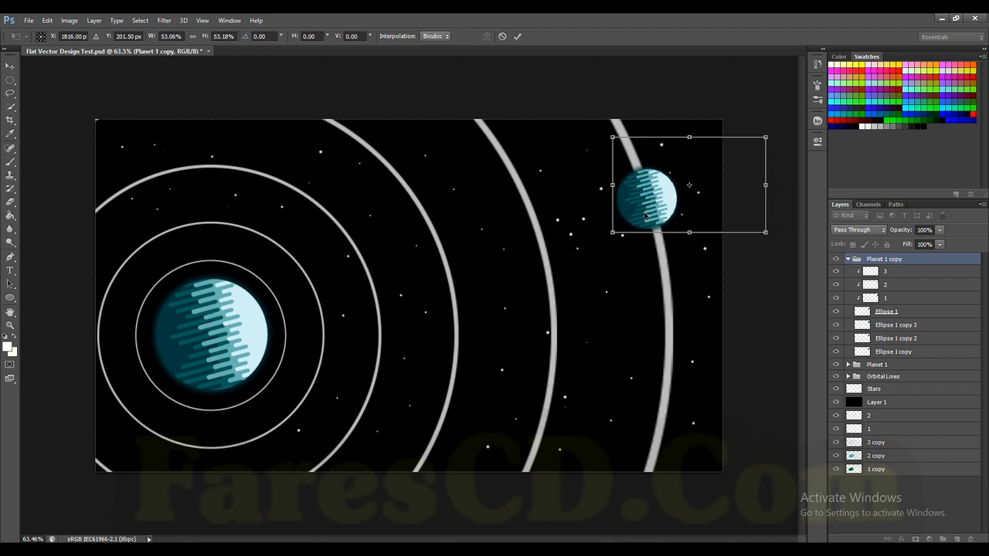
pyautogui.click(517, 37)
# Scale the Planet 1 copy group down again to about 86% and center it on the outermost orbit line.
pyautogui.hotkey('ctrl', 't')
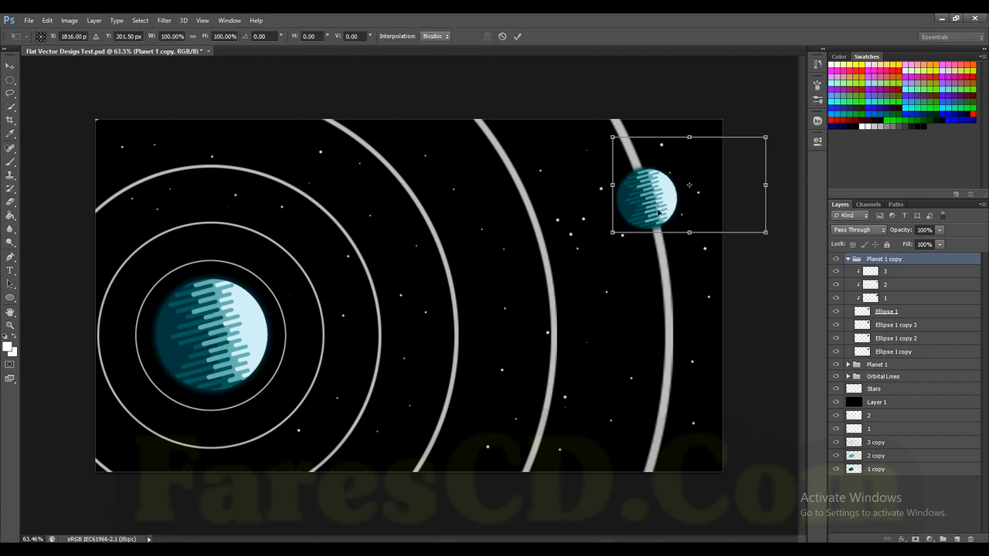
pyautogui.moveTo(615, 231); pyautogui.dragTo(624, 225)
pyautogui.moveTo(664, 197); pyautogui.dragTo(658, 199)
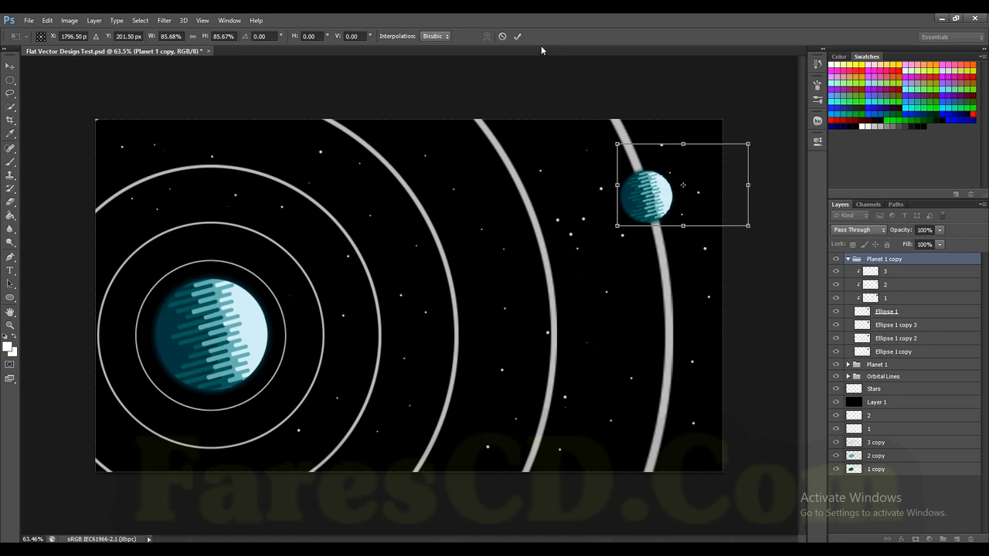
pyautogui.click(516, 36)
# Hide the glow layers Ellipse 1 copy, Ellipse 1 copy 2 and Ellipse 1 copy 3 of the small planet.
pyautogui.scroll(4, 597, 210)
pyautogui.hscroll(2, 753, 269)
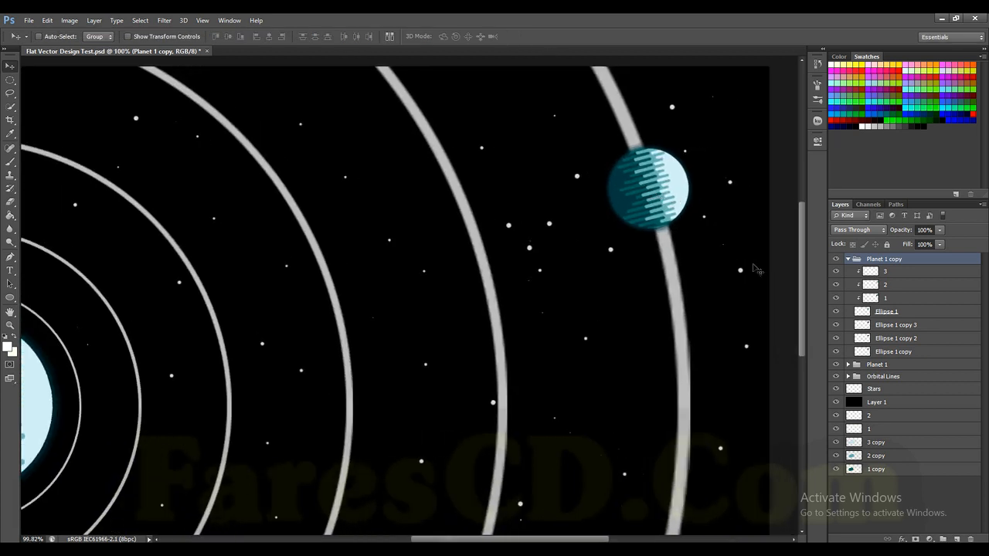
pyautogui.moveTo(836, 325); pyautogui.dragTo(836, 353)
pyautogui.hscroll(-3, 142, 426)
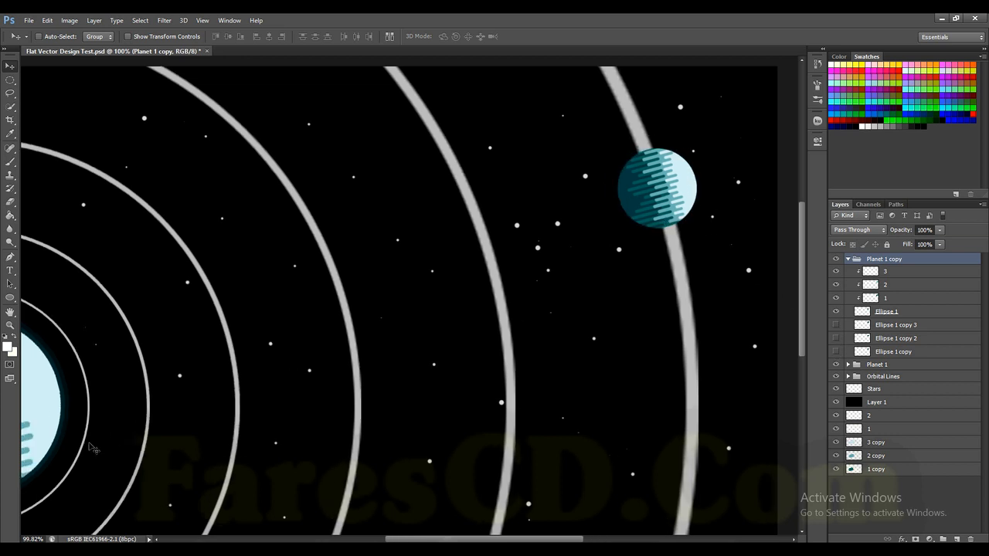
pyautogui.scroll(2, 136, 420)
pyautogui.scroll(-3, 222, 390)
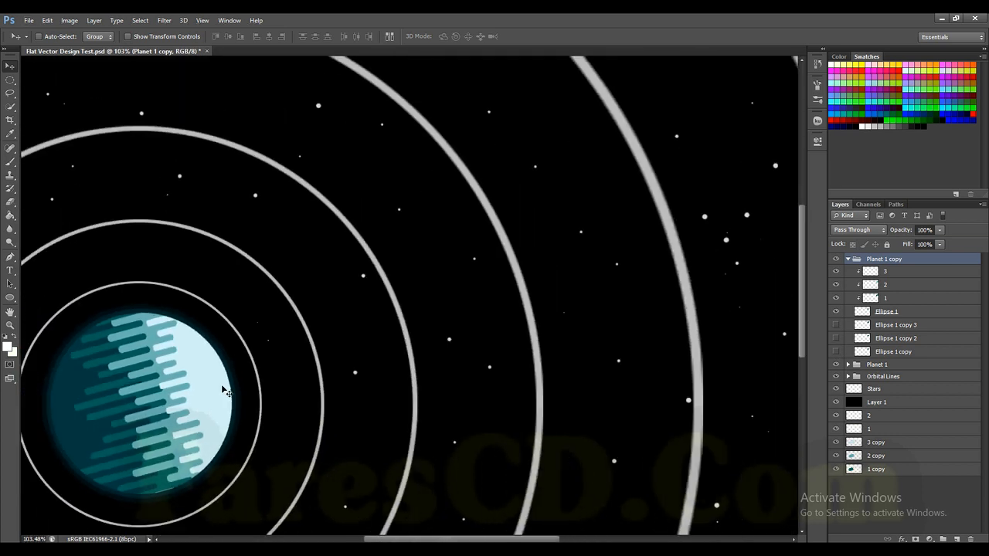
pyautogui.hscroll(1, 224, 389)
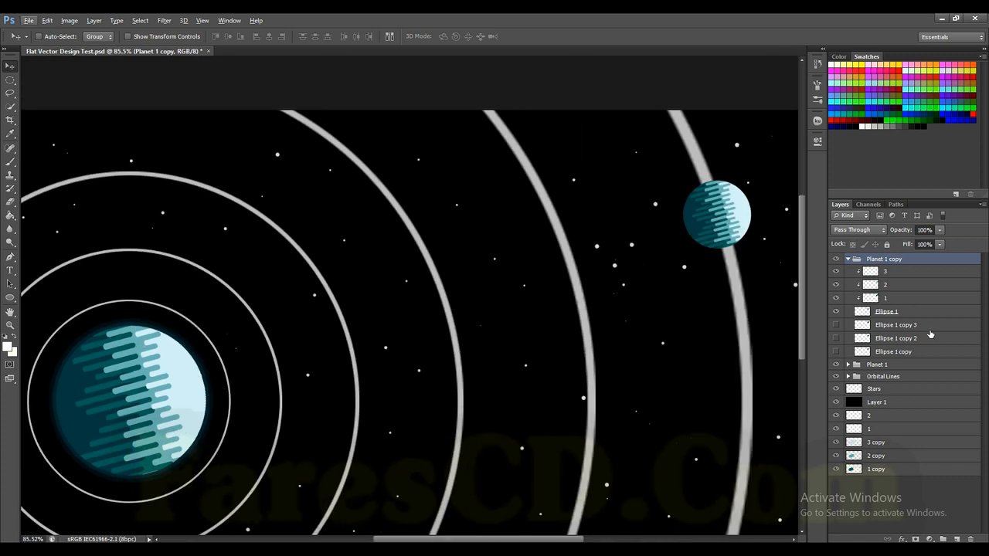
# Hide stripe layer 1 in the Planet 1 copy group, keeping layers 2 and 3 visible.
pyautogui.click(885, 325)
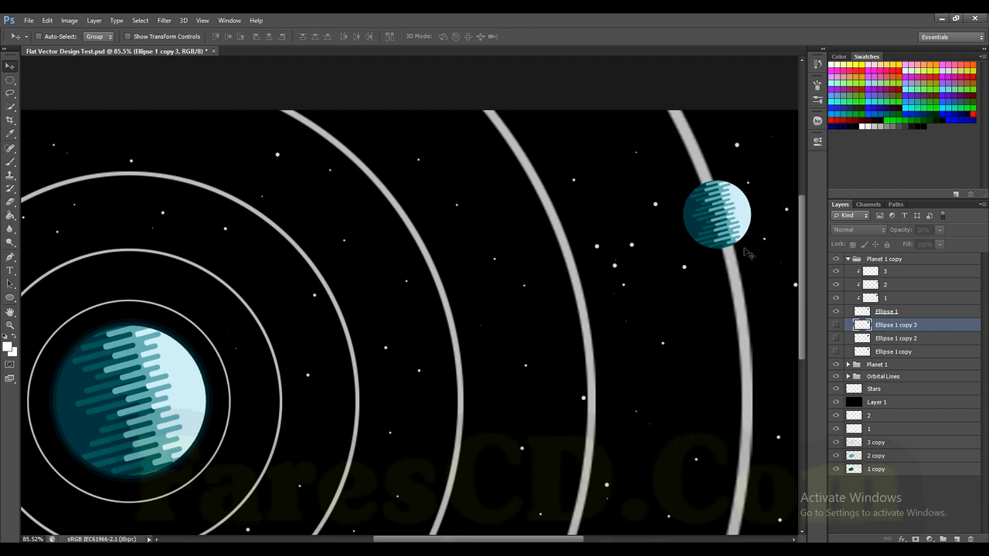
pyautogui.scroll(3, 746, 244)
pyautogui.click(873, 300)
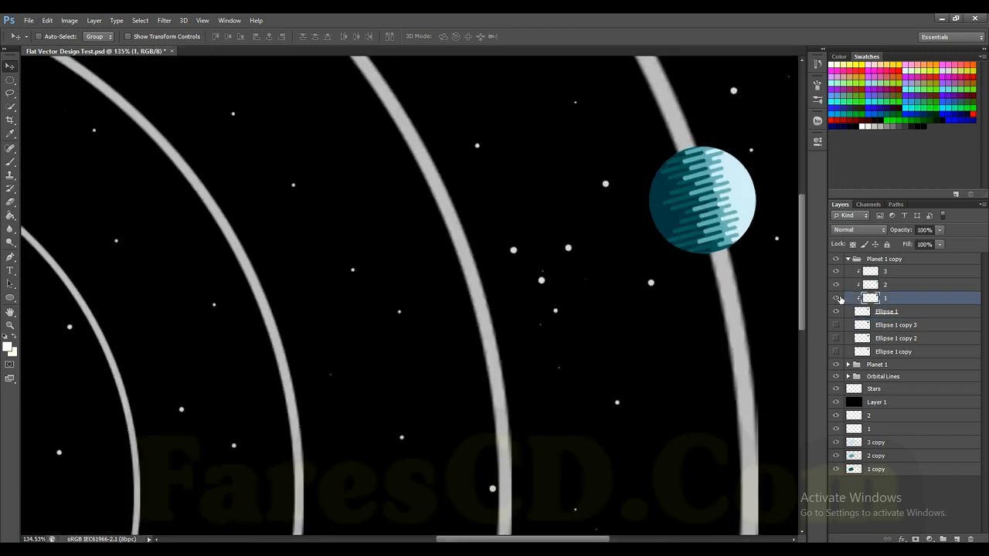
pyautogui.click(837, 299)
pyautogui.click(836, 287)
pyautogui.click(835, 287)
pyautogui.click(836, 298)
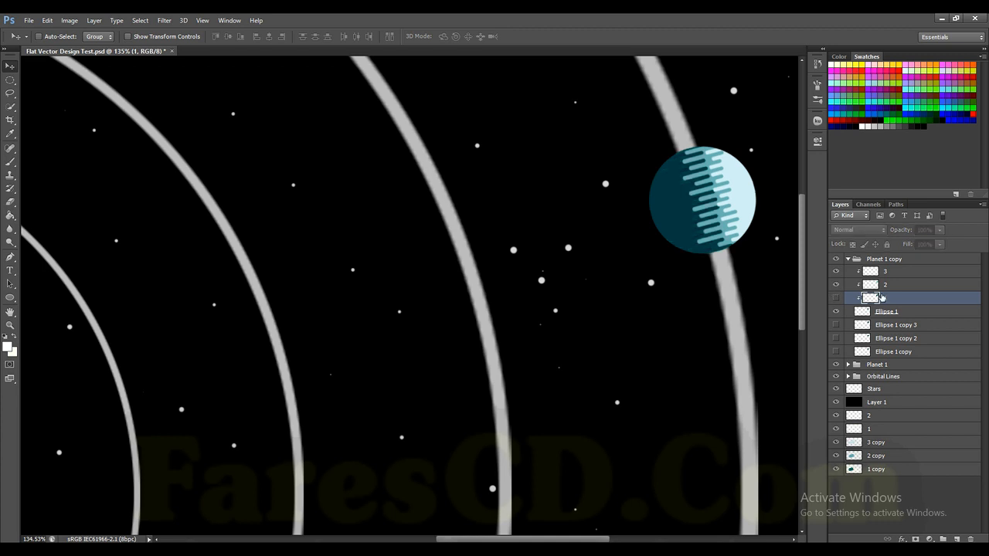
# Shift stripe layers 2 and 3 toward the dark left side of the small planet.
pyautogui.click(877, 285)
pyautogui.scroll(2, 688, 214)
pyautogui.moveTo(708, 214); pyautogui.dragTo(684, 220)
pyautogui.click(877, 271)
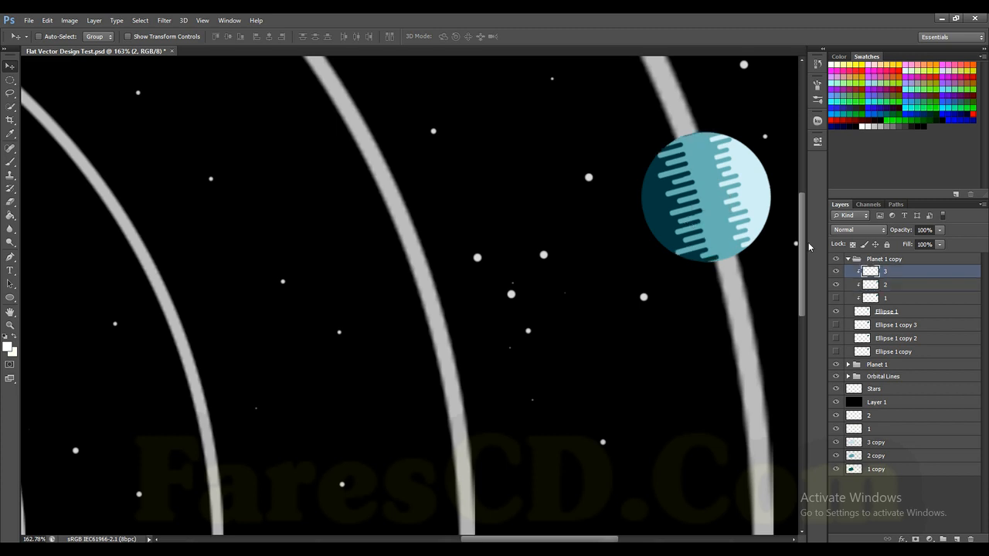
pyautogui.moveTo(755, 216); pyautogui.dragTo(743, 218)
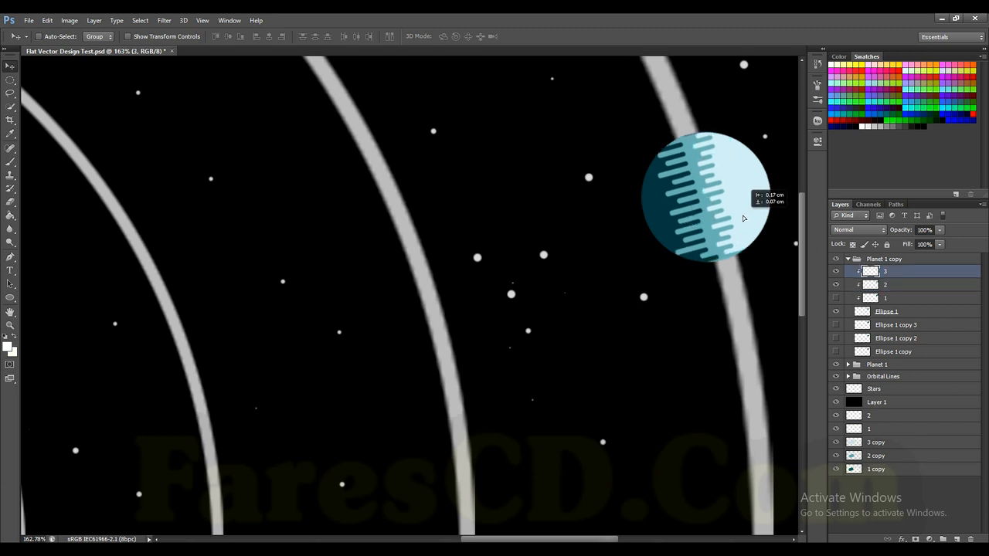
pyautogui.hotkey('ctrl', 't')
pyautogui.scroll(-3, 742, 213)
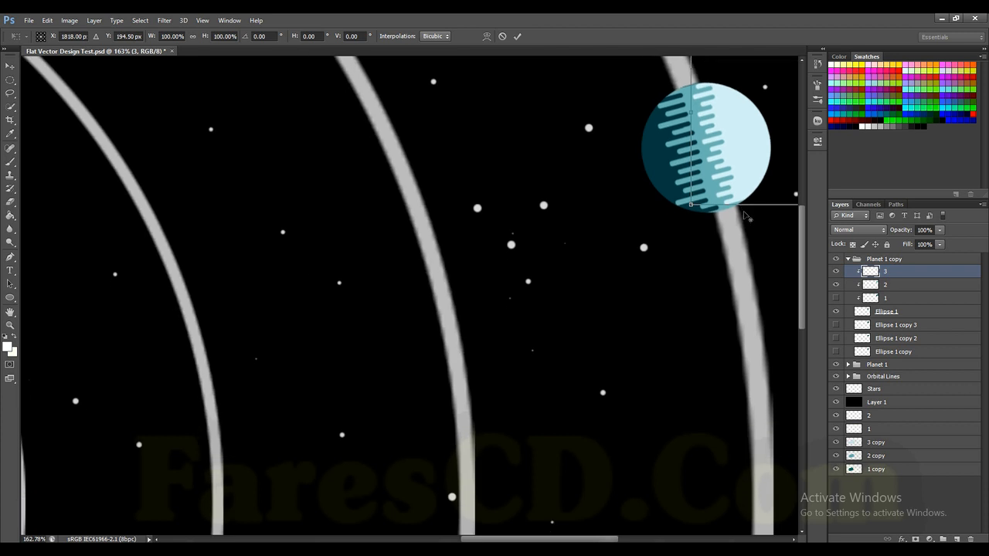
pyautogui.hscroll(5, 739, 191)
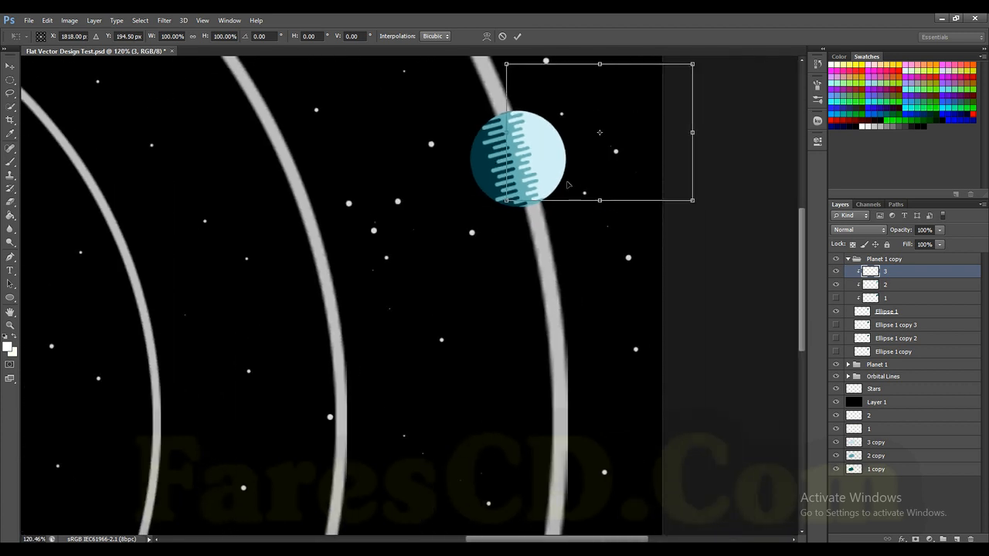
pyautogui.moveTo(474, 203); pyautogui.dragTo(397, 26)
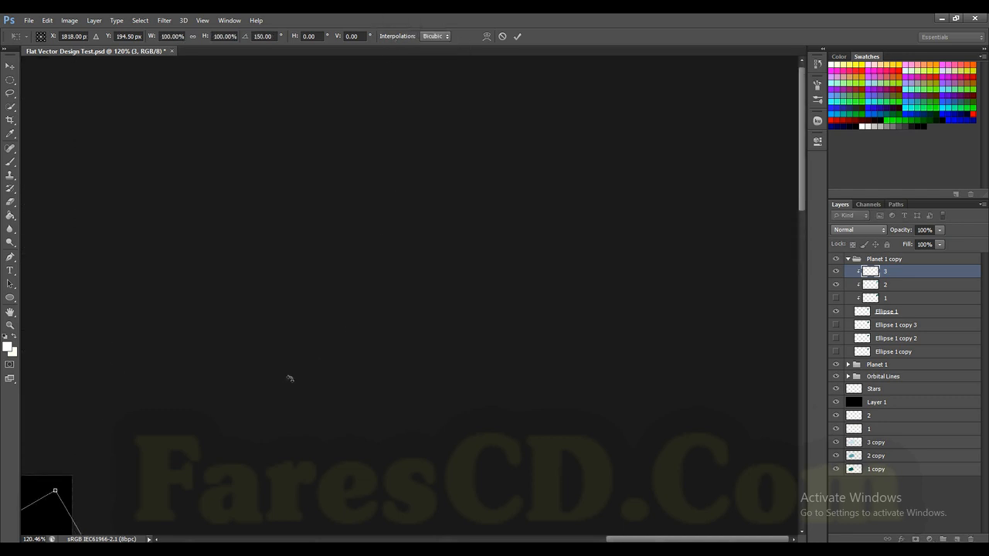
pyautogui.hscroll(-3, 259, 417)
pyautogui.scroll(-6, 260, 417)
pyautogui.hscroll(-3, 260, 417)
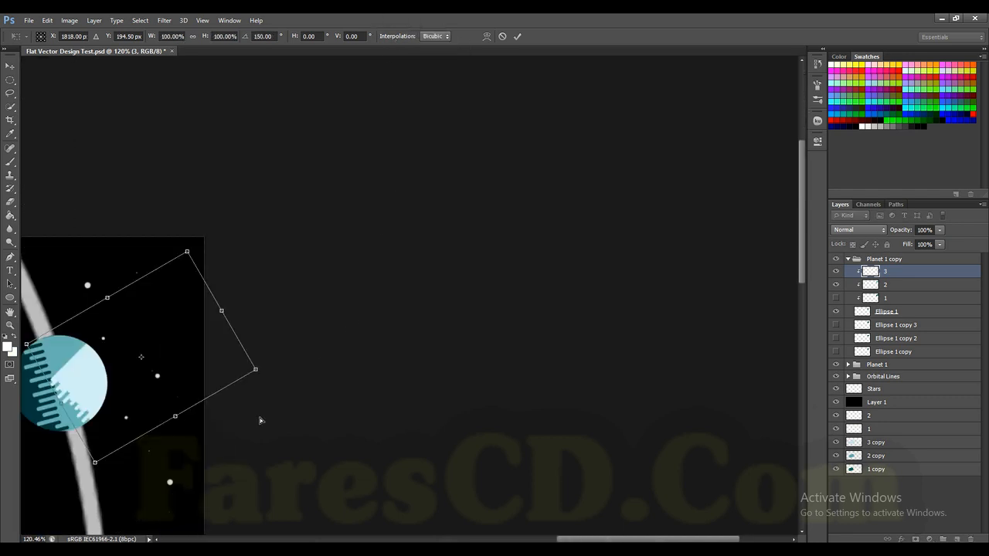
pyautogui.click(504, 34)
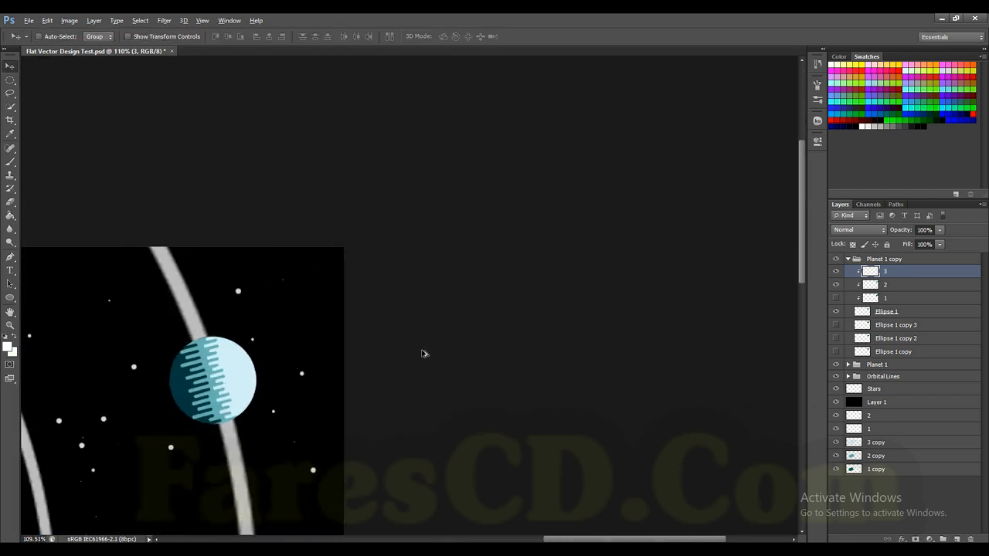
# Rotate the light stripe layer 3 of the small planet by a half turn with Free Transform.
pyautogui.scroll(-2, 419, 351)
pyautogui.hotkey('ctrl', 't')
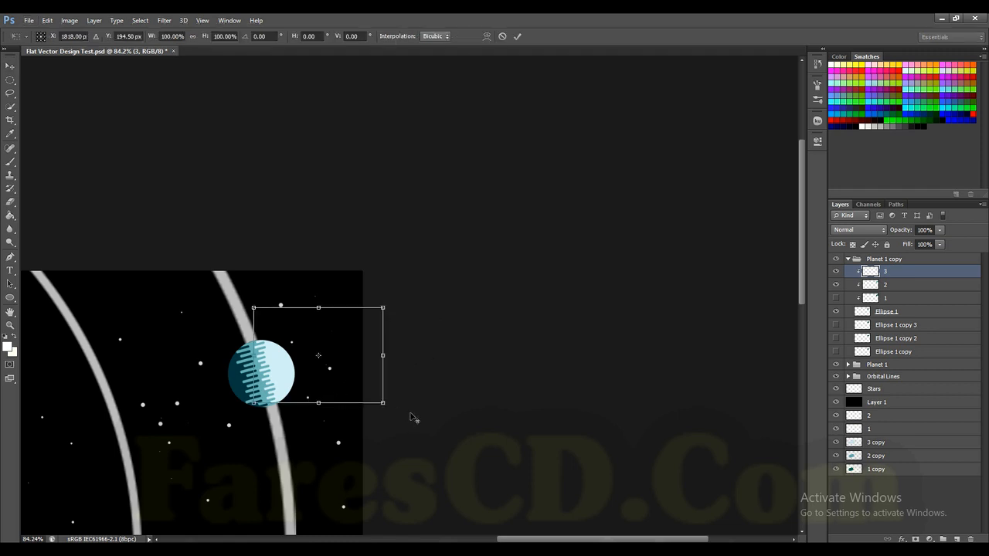
pyautogui.moveTo(415, 412); pyautogui.dragTo(232, 284)
pyautogui.click(517, 35)
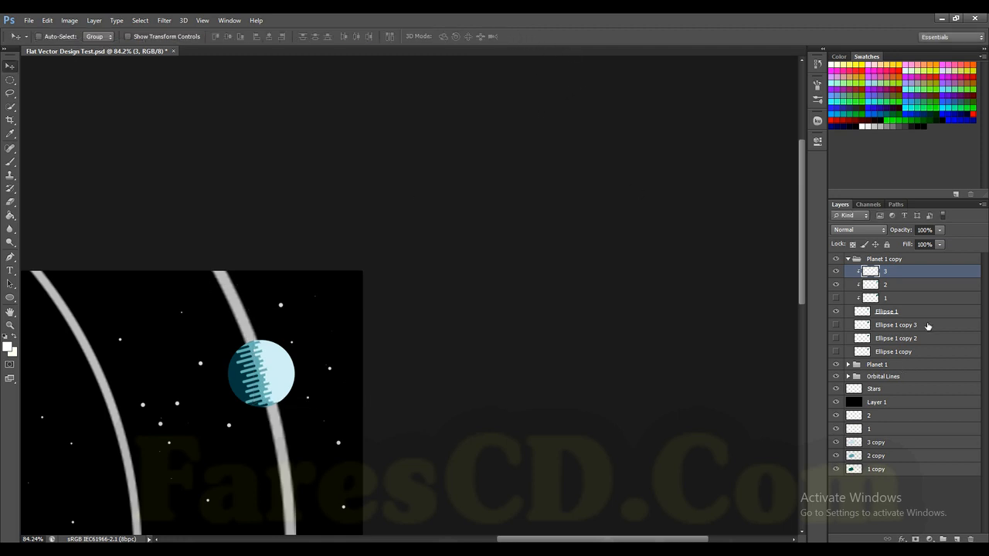
# Rotate stripe layer 2 of the small planet by a half turn with Free Transform.
pyautogui.click(910, 287)
pyautogui.hotkey('ctrl', 't')
pyautogui.moveTo(437, 301); pyautogui.dragTo(130, 437)
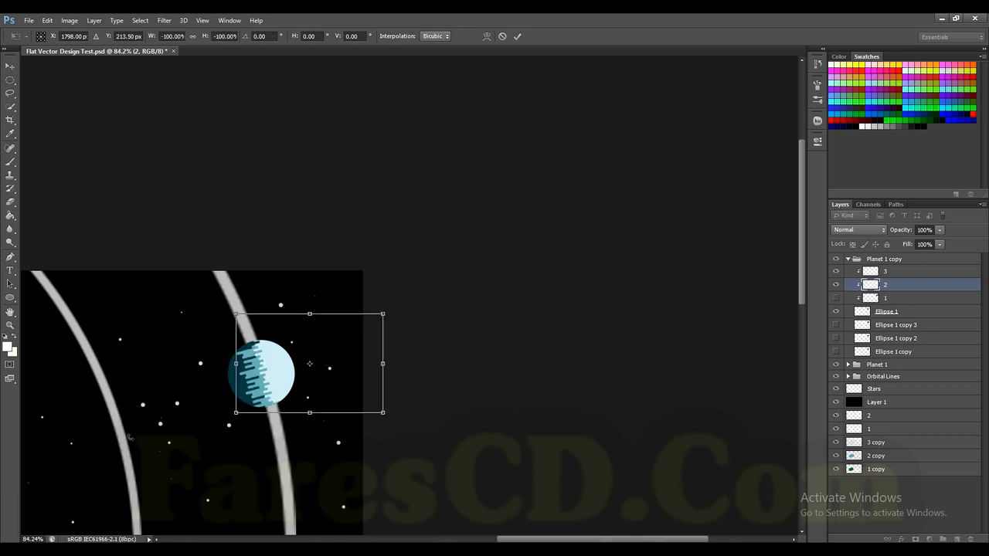
pyautogui.moveTo(487, 270); pyautogui.dragTo(480, 231)
pyautogui.click(519, 36)
# Move the rotated stripe layer 2 so it covers the left side of the small planet, its stripes pointing toward the center.
pyautogui.scroll(5, 253, 378)
pyautogui.moveTo(255, 396); pyautogui.dragTo(2, 464)
pyautogui.hotkey('ctrl', 'z')
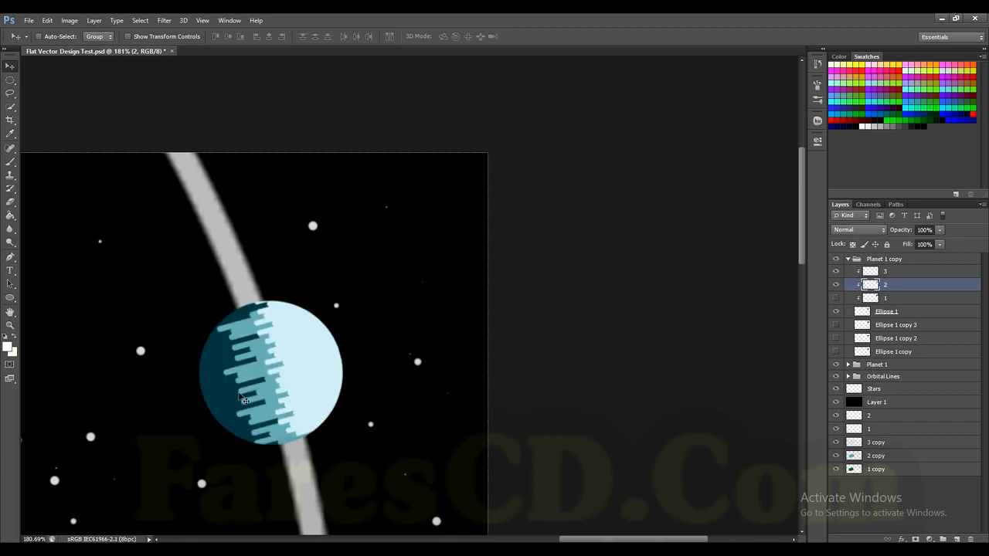
pyautogui.moveTo(245, 391); pyautogui.dragTo(193, 415)
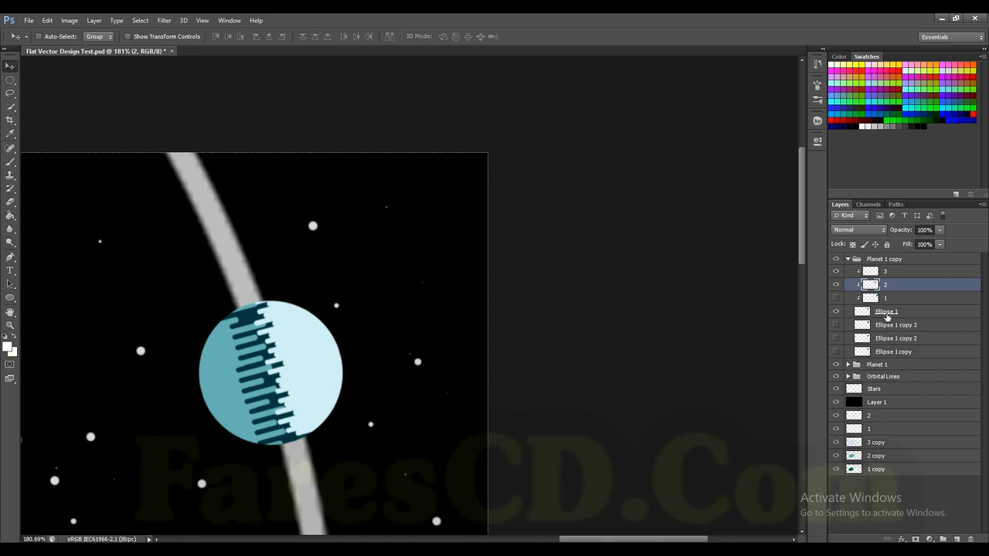
# Move the light stripe layer 3 left so the planet's right edge stays dark, and place it below layer 2.
pyautogui.click(882, 273)
pyautogui.moveTo(293, 364); pyautogui.dragTo(190, 430)
pyautogui.moveTo(262, 399); pyautogui.dragTo(253, 379)
pyautogui.moveTo(854, 272); pyautogui.dragTo(857, 303)
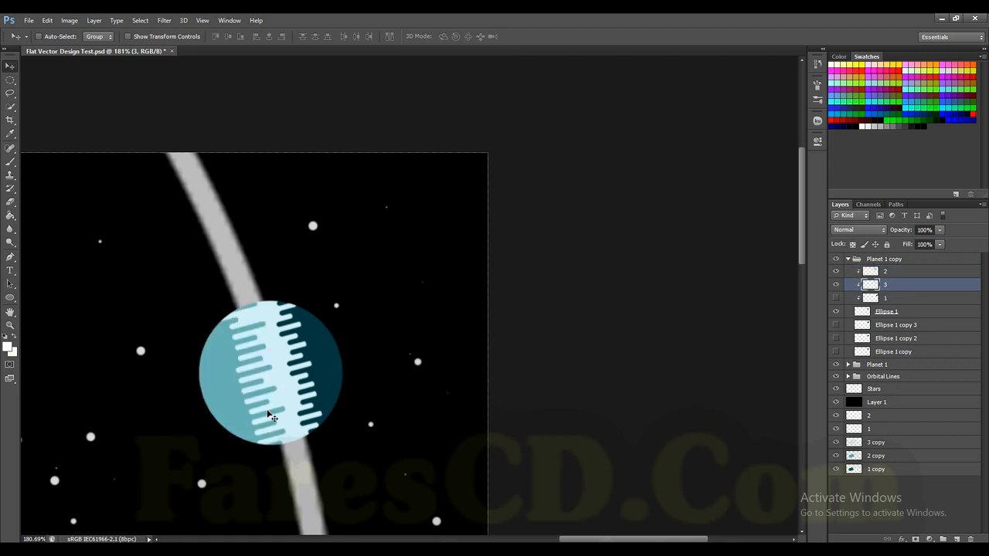
pyautogui.scroll(3, 307, 393)
pyautogui.scroll(-2, 301, 405)
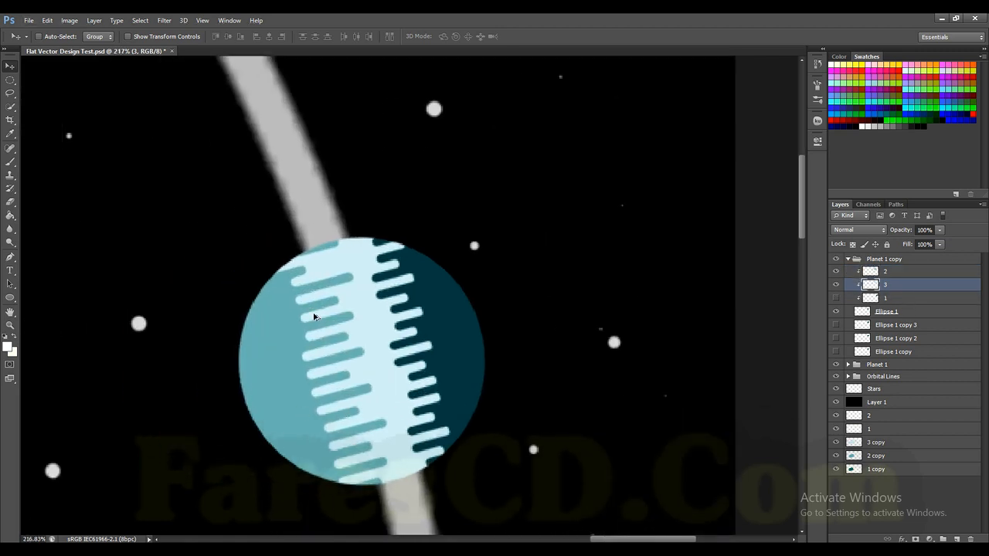
# Reposition stripe layer 2 slightly and move light stripe layer 3 left, narrowing the small planet's pale band near its center.
pyautogui.scroll(-1, 324, 332)
pyautogui.scroll(-1, 342, 367)
pyautogui.scroll(3, 342, 367)
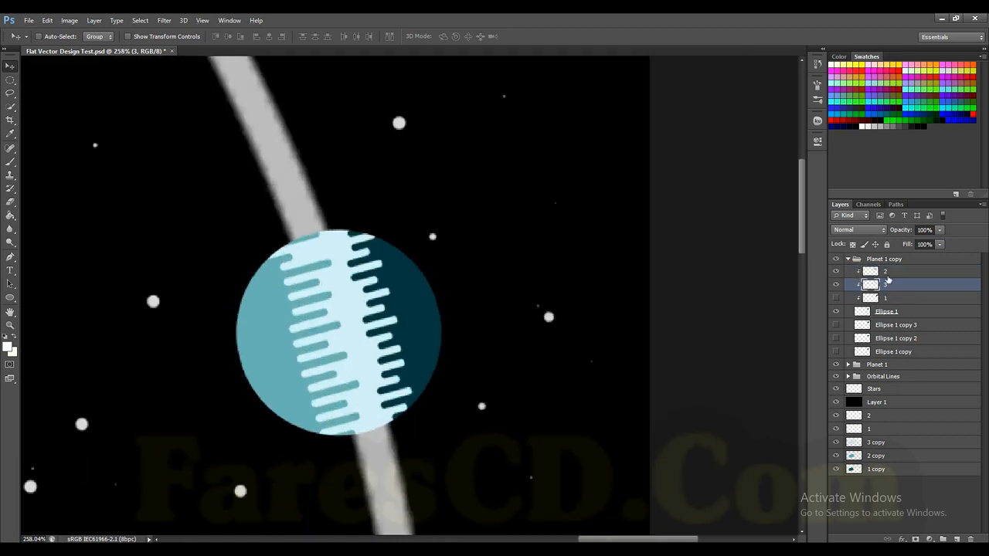
pyautogui.click(882, 272)
pyautogui.moveTo(261, 302)
pyautogui.mouseDown()
pyautogui.moveTo(293, 315)
pyautogui.moveTo(274, 313)
pyautogui.mouseUp()
pyautogui.click(877, 284)
pyautogui.moveTo(366, 325); pyautogui.dragTo(340, 338)
# Enlarge light stripe layer 3 to about 105% with Free Transform and shift it slightly so its stripes reach the planet's upper edge.
pyautogui.hotkey('ctrl', 't')
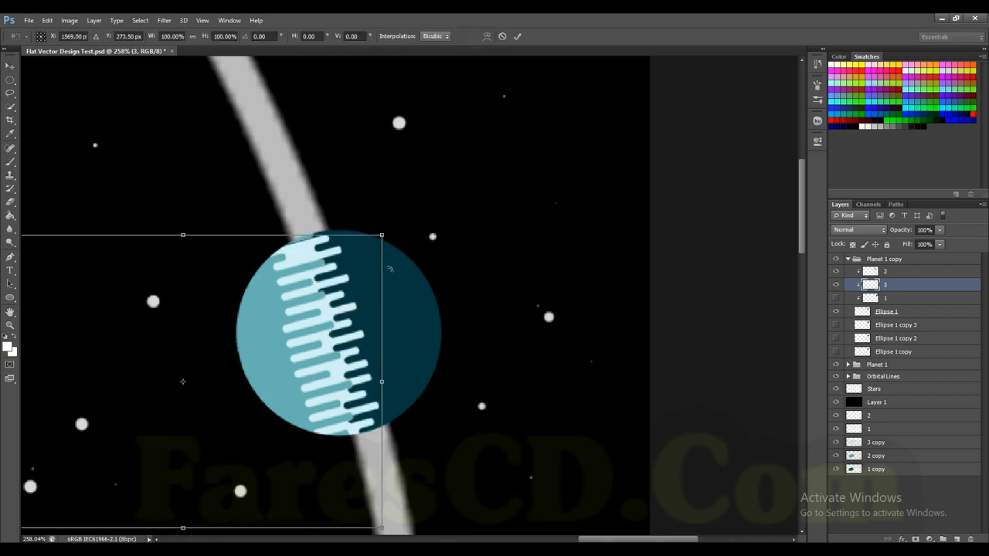
pyautogui.moveTo(374, 232)
pyautogui.mouseDown()
pyautogui.moveTo(400, 217)
pyautogui.moveTo(391, 221)
pyautogui.mouseUp()
pyautogui.moveTo(335, 316); pyautogui.dragTo(328, 316)
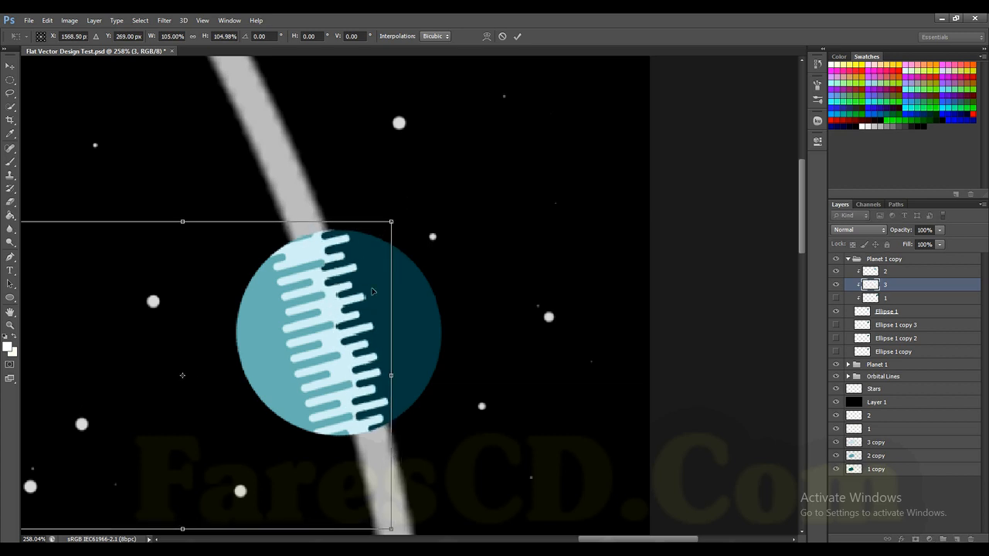
pyautogui.click(517, 36)
# Nudge stripe layer 2 of the small planet slightly left.
pyautogui.click(881, 272)
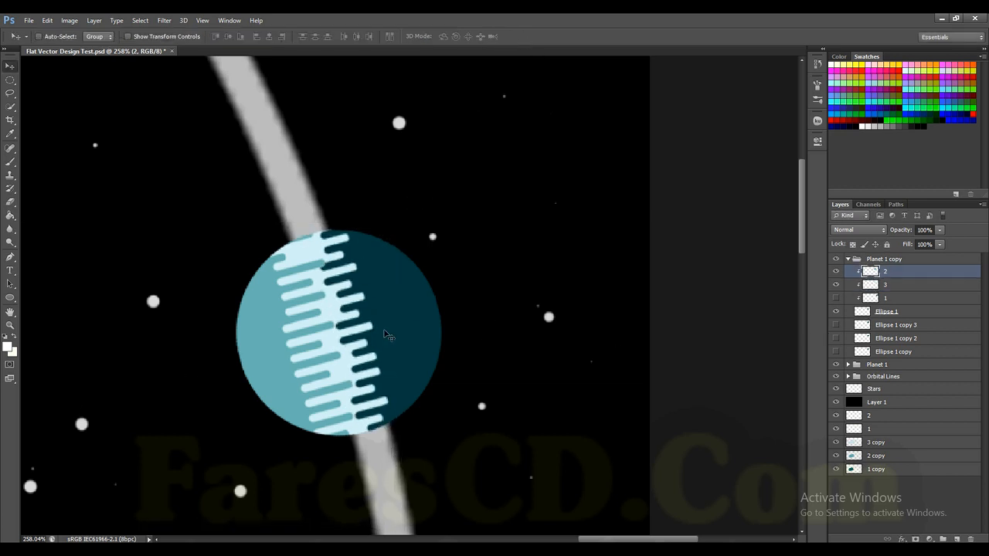
pyautogui.moveTo(313, 358); pyautogui.dragTo(307, 357)
pyautogui.scroll(-2, 307, 357)
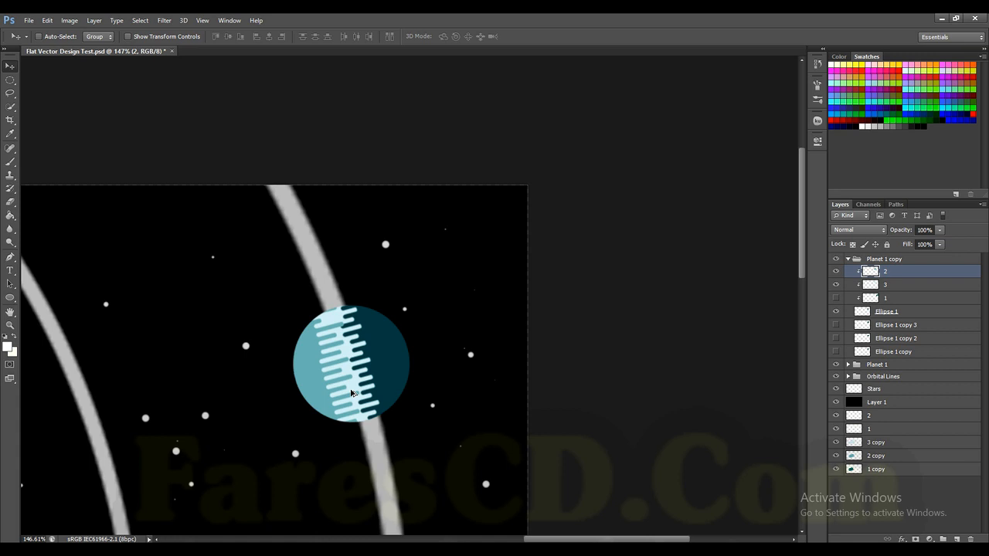
pyautogui.scroll(1, 356, 396)
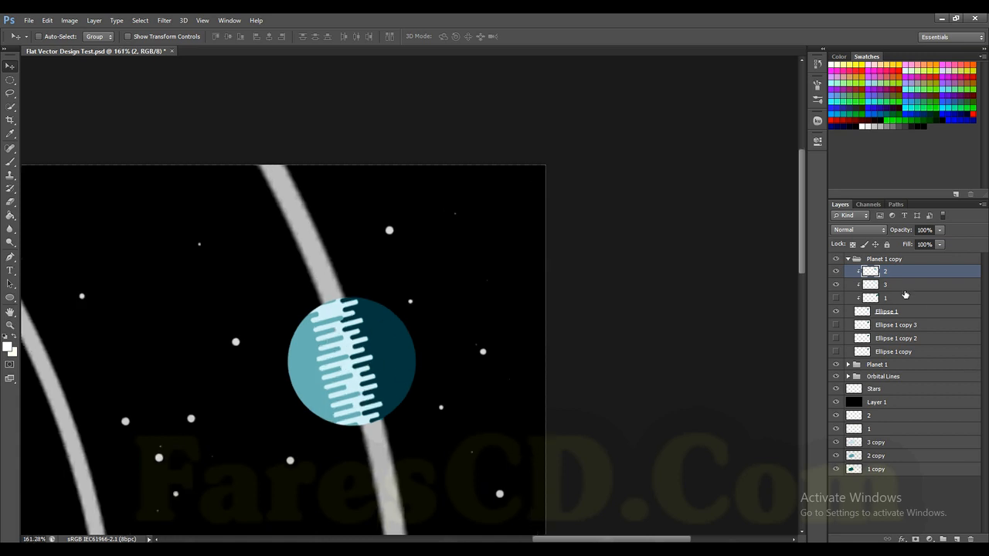
# Duplicate the small planet's Ellipse 1 layer directly beneath itself and add a bright cyan outside stroke to the copy.
pyautogui.click(896, 311)
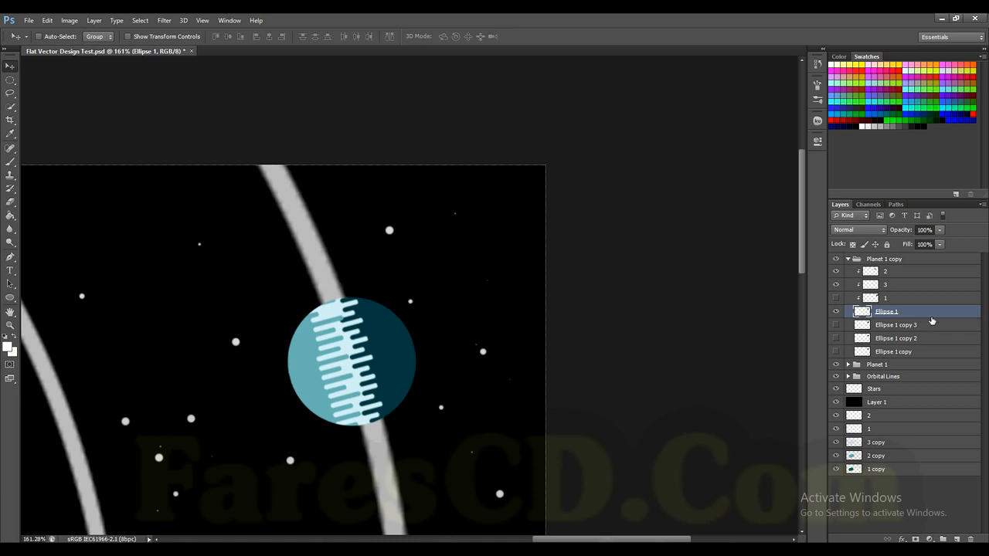
pyautogui.moveTo(913, 314); pyautogui.dragTo(917, 325)
pyautogui.rightClick(915, 327)
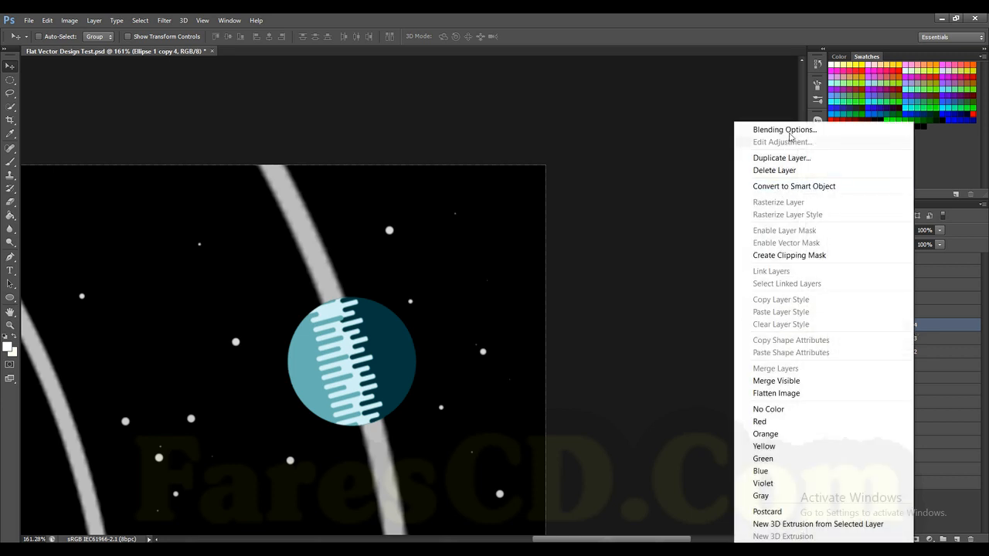
pyautogui.click(789, 133)
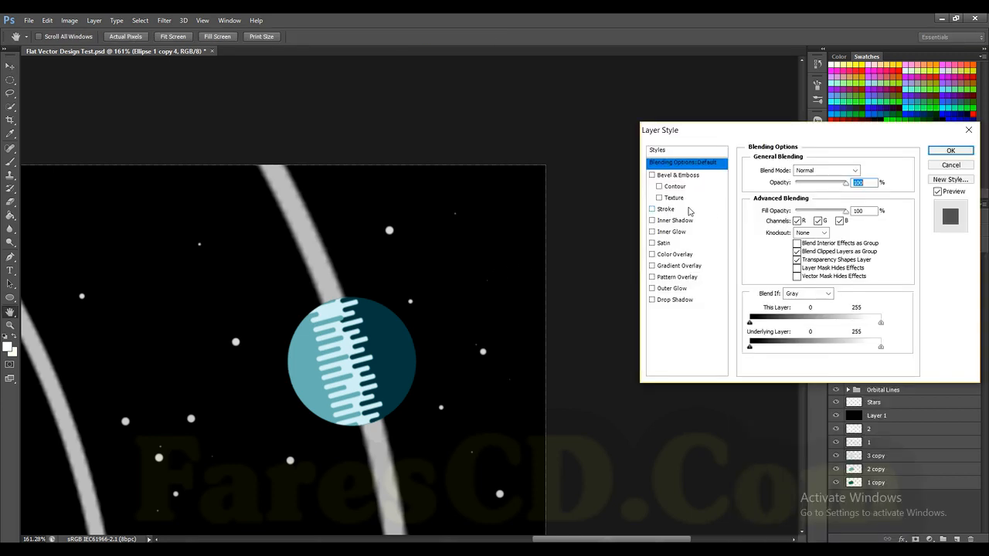
pyautogui.click(667, 210)
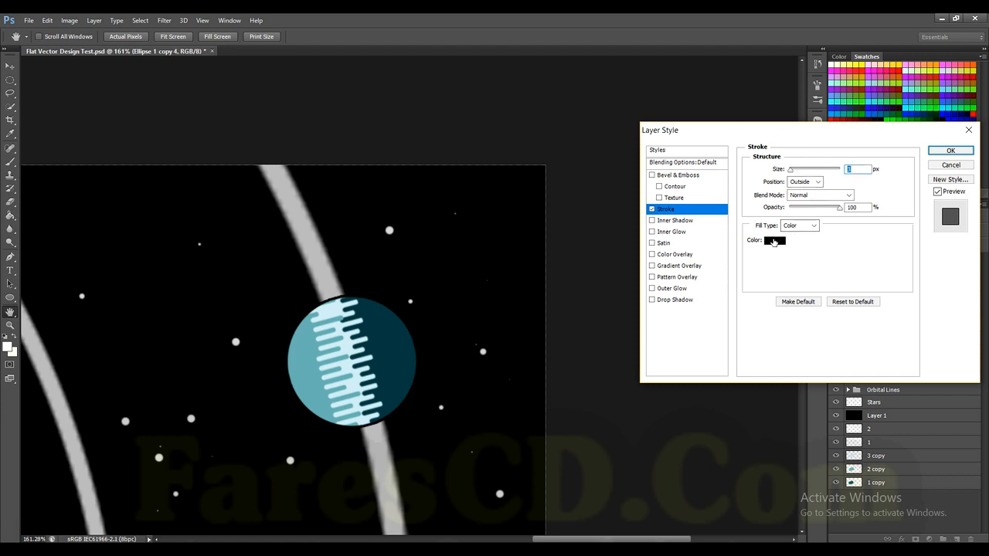
pyautogui.click(775, 241)
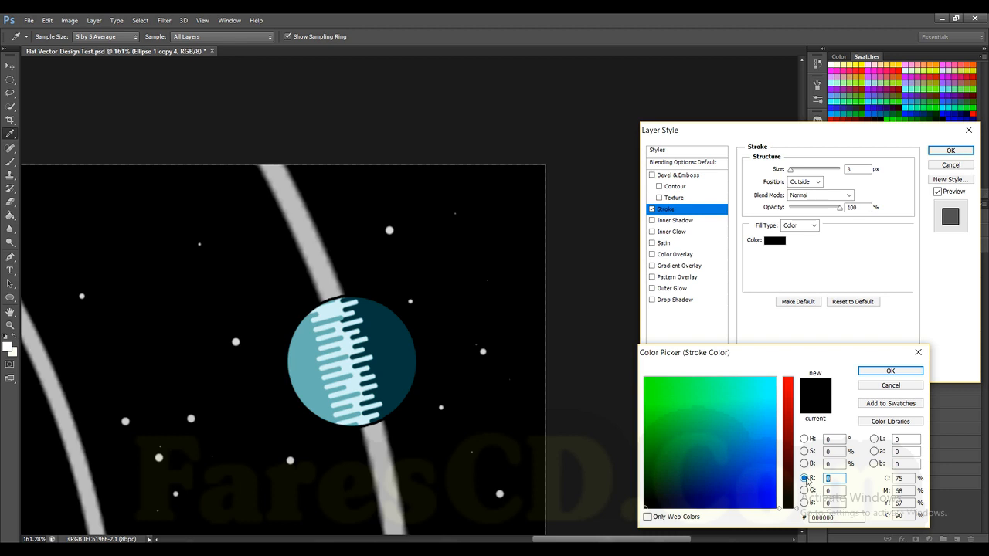
pyautogui.click(768, 390)
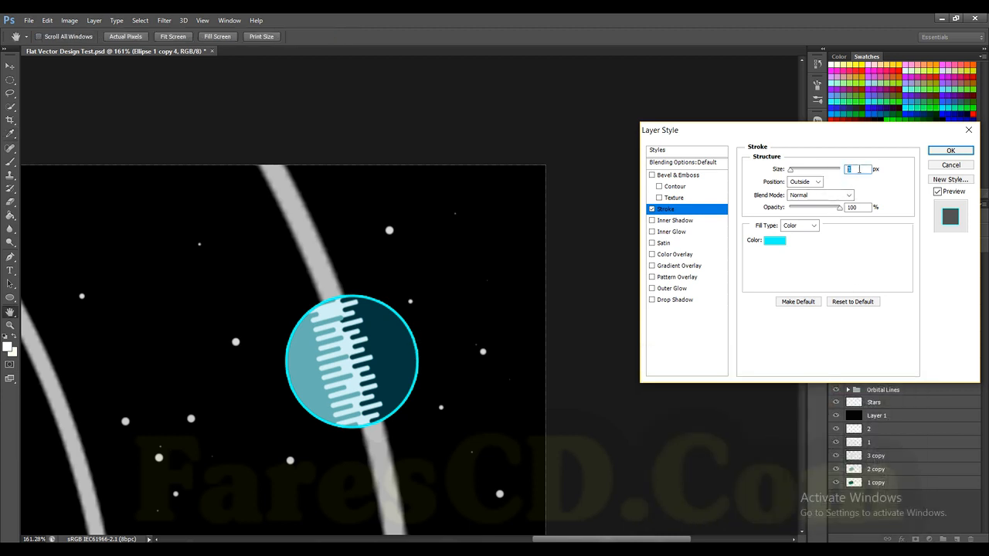
# Try a 10 px stroke size on the circle copy, settle on 3 px, and apply the layer style.
pyautogui.write('10')
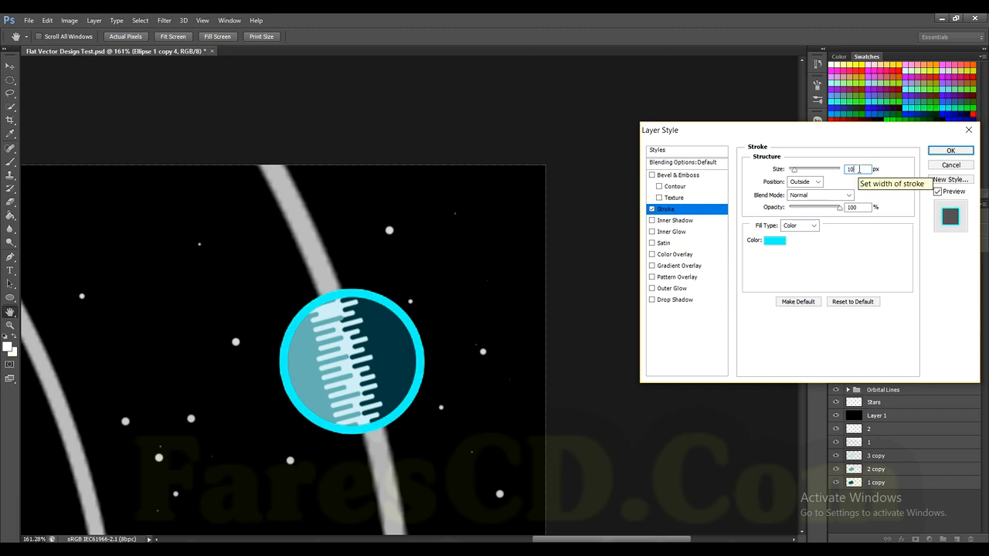
pyautogui.press('BackSpace')
pyautogui.press('BackSpace')
pyautogui.write('3')
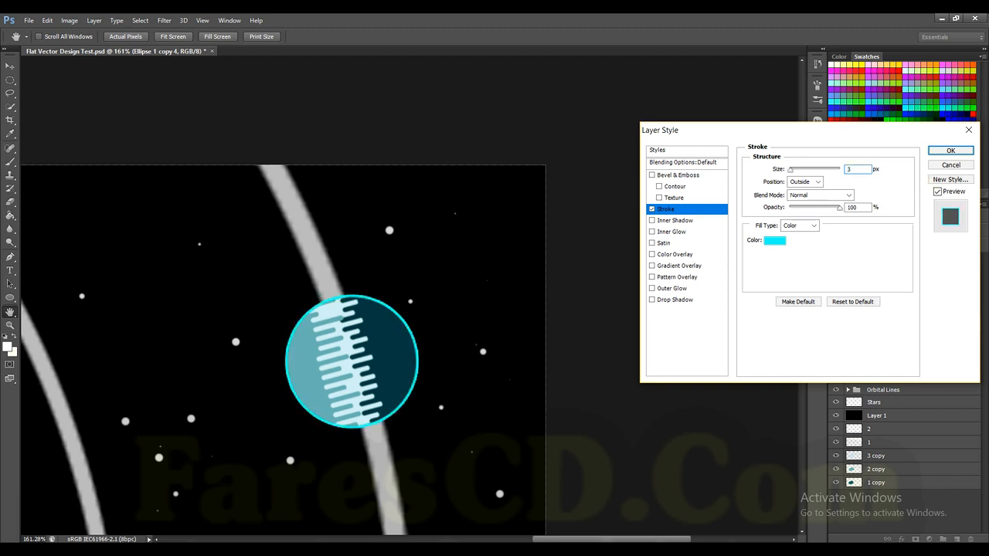
pyautogui.press('Return')
pyautogui.scroll(-2, 349, 382)
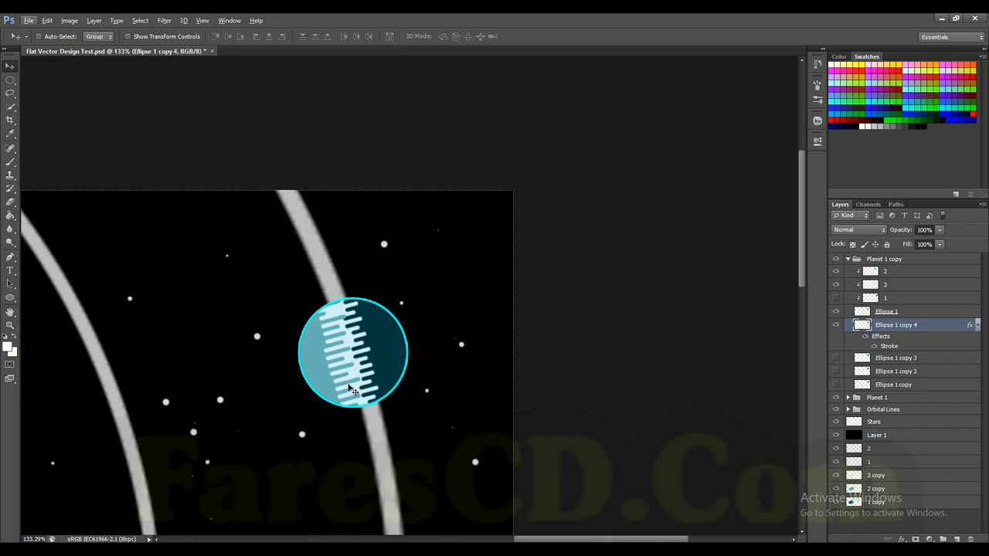
# Add an outer glow to Ellipse 1 copy 4 in teal #66a5ad sampled from the planet, with 41% opacity and 163 px size.
pyautogui.rightClick(911, 327)
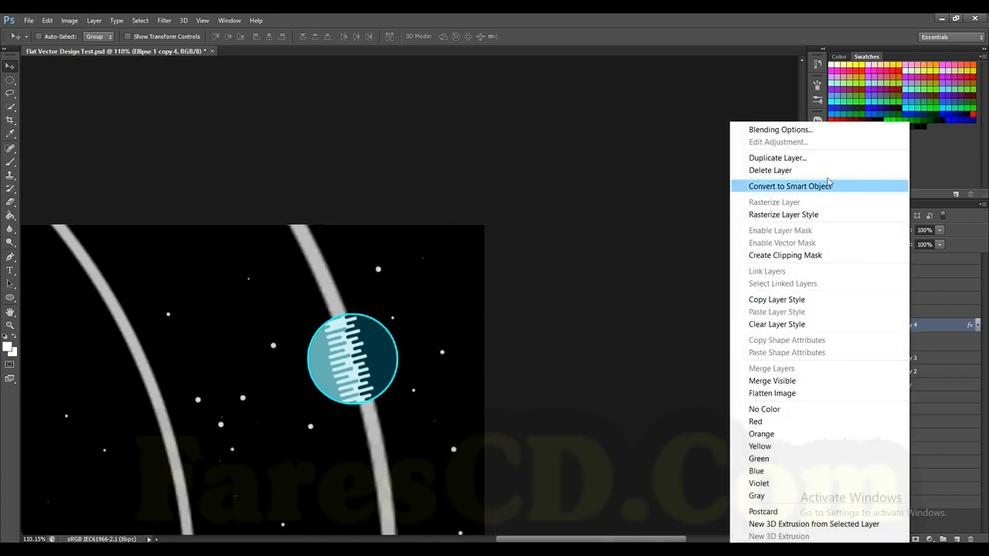
pyautogui.press('Escape')
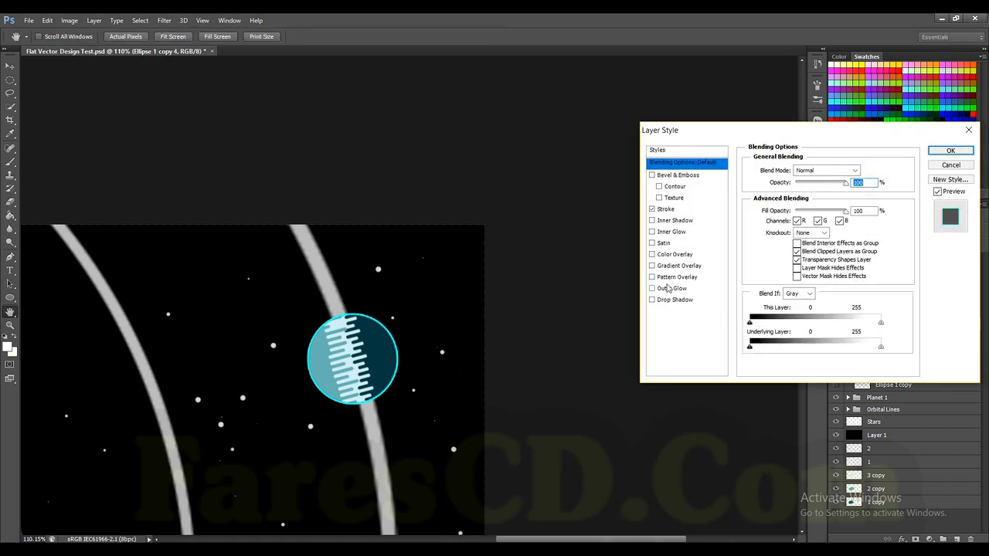
pyautogui.click(669, 289)
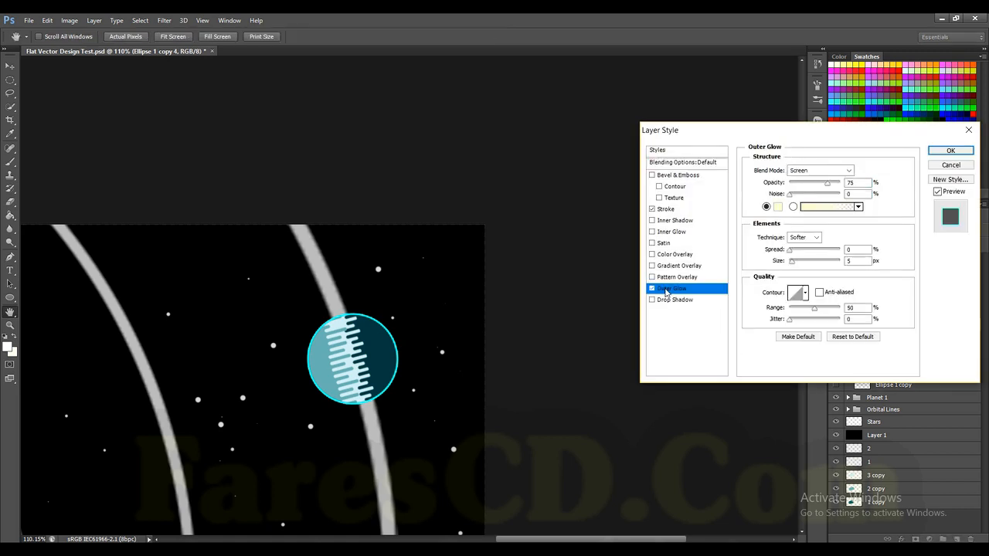
pyautogui.click(777, 206)
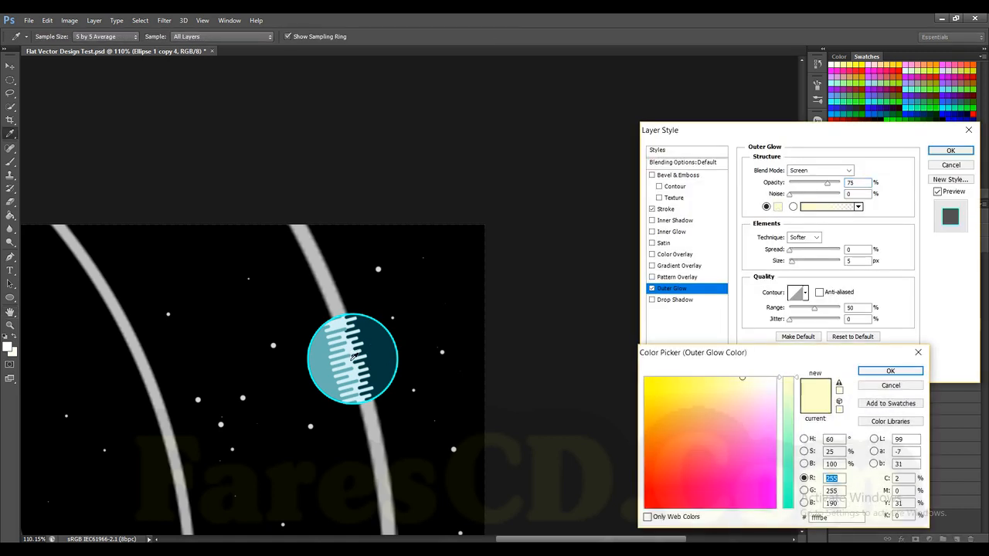
pyautogui.click(328, 360)
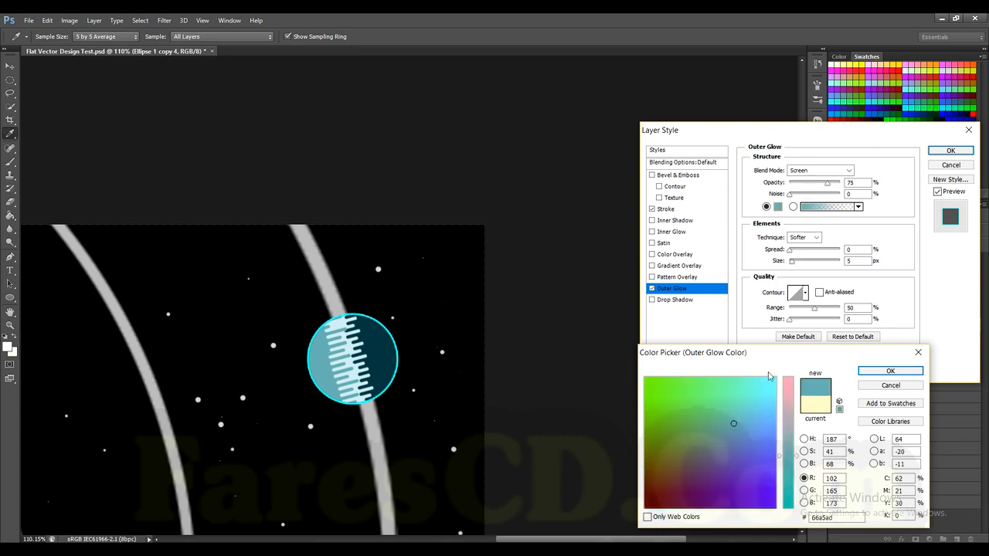
pyautogui.click(890, 370)
pyautogui.click(810, 260)
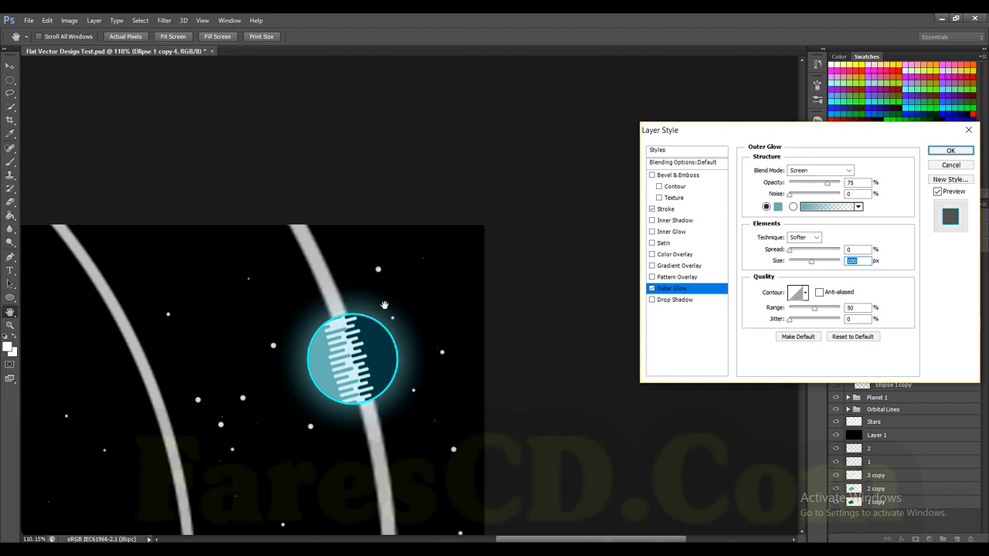
pyautogui.click(811, 183)
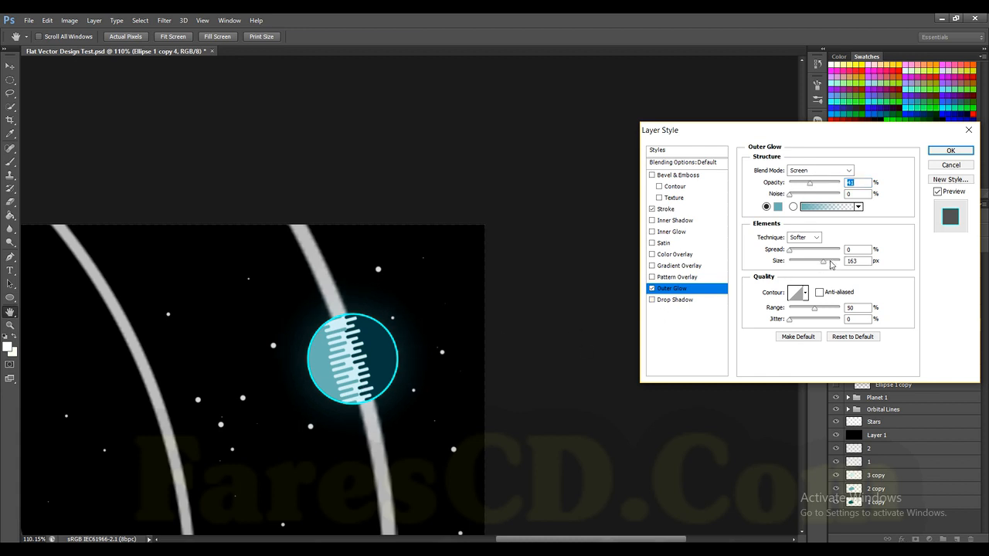
pyautogui.click(950, 150)
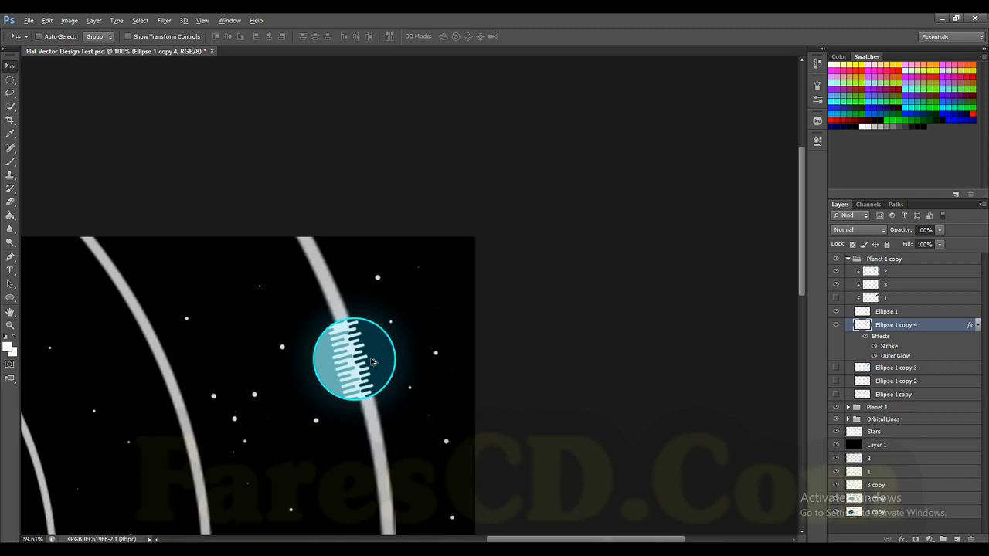
# Move stripe layer 2 right so its teal area covers most of the small planet and its stripes reach the dark side.
pyautogui.hotkey('ctrl', '0')
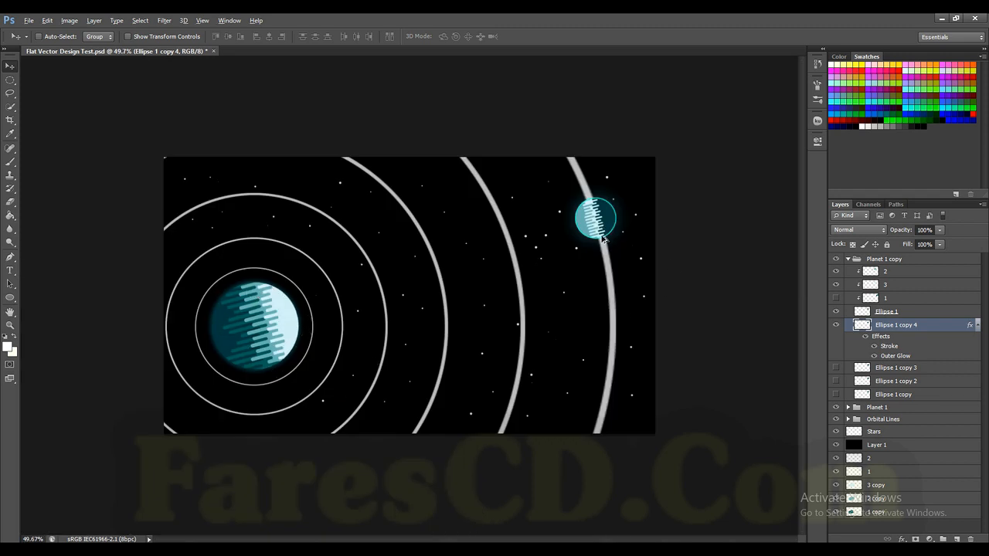
pyautogui.scroll(5, 683, 255)
pyautogui.click(888, 272)
pyautogui.scroll(4, 679, 189)
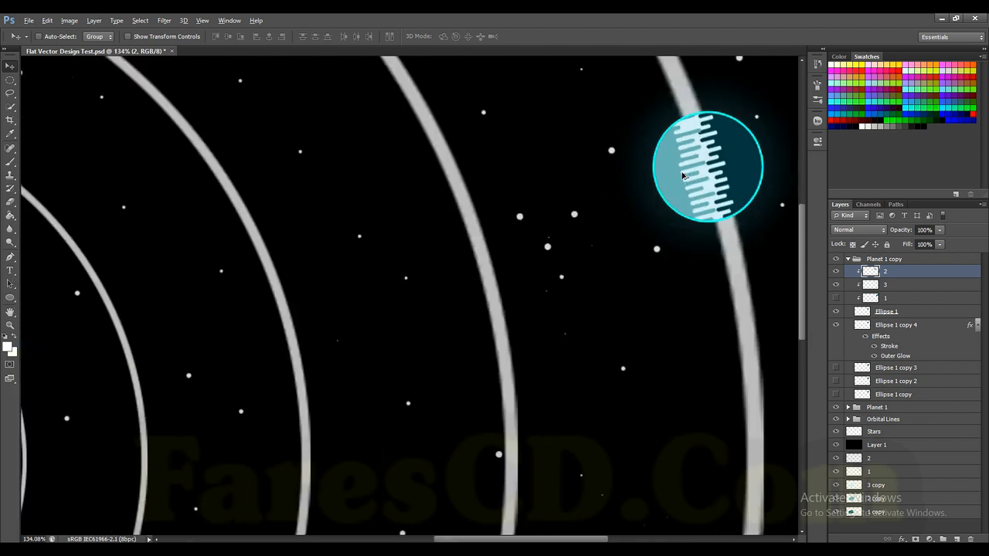
pyautogui.scroll(3, 613, 210)
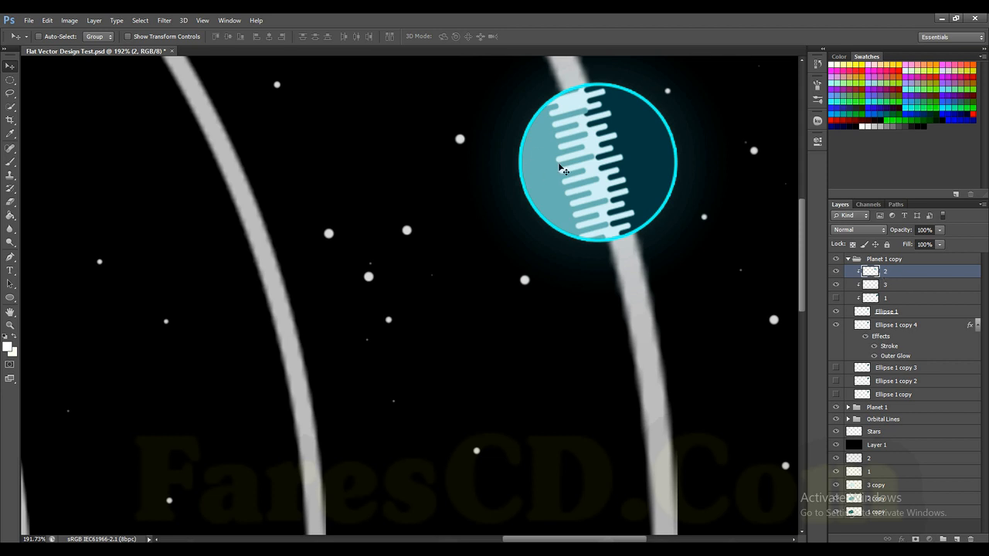
pyautogui.moveTo(569, 192); pyautogui.dragTo(611, 180)
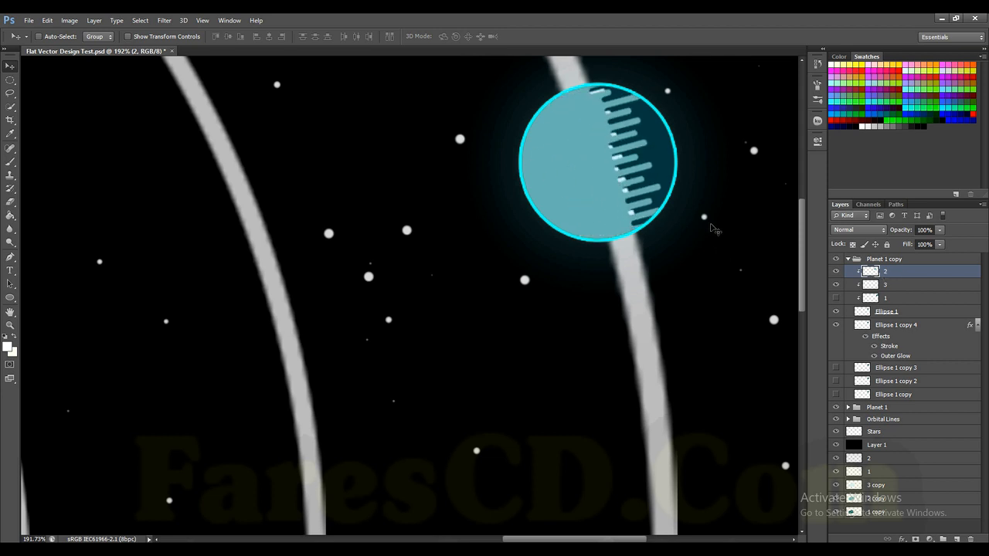
# Place light stripe layer 3 above layer 2 and position it so only the planet's left side is pale.
pyautogui.click(900, 289)
pyautogui.moveTo(913, 285); pyautogui.dragTo(895, 270)
pyautogui.moveTo(553, 187); pyautogui.dragTo(554, 187)
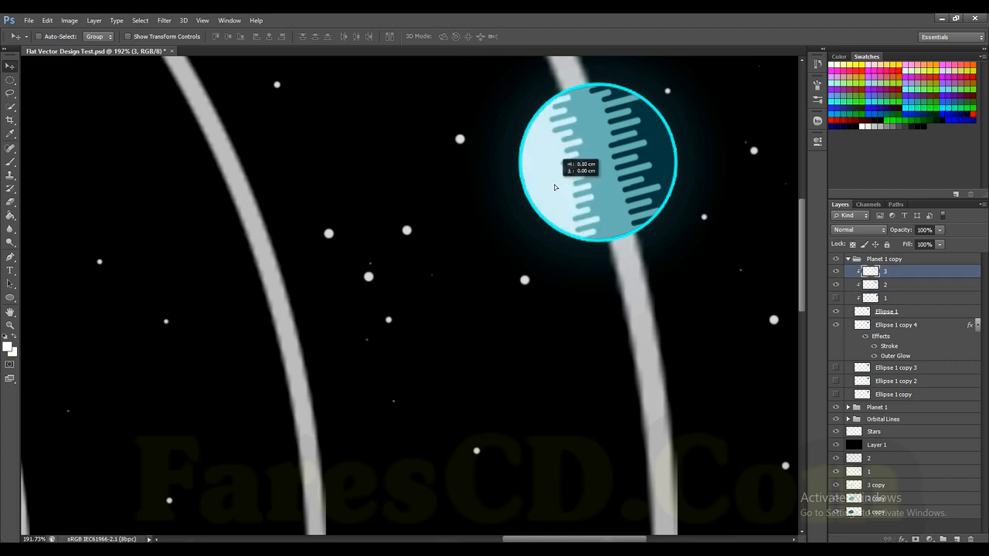
# Shift stripe layer 2 slightly left and down to narrow the teal band between the small planet's pale and dark sides.
pyautogui.click(896, 285)
pyautogui.moveTo(632, 184); pyautogui.dragTo(620, 199)
pyautogui.scroll(-3, 634, 223)
pyautogui.scroll(4, 632, 208)
pyautogui.scroll(-2, 627, 204)
pyautogui.scroll(-3, 620, 199)
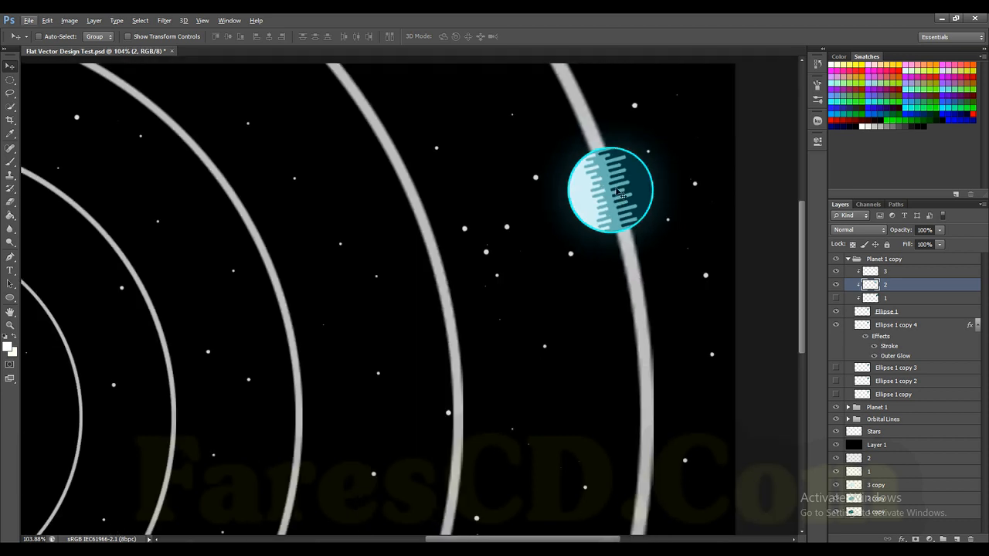
pyautogui.scroll(-3, 624, 213)
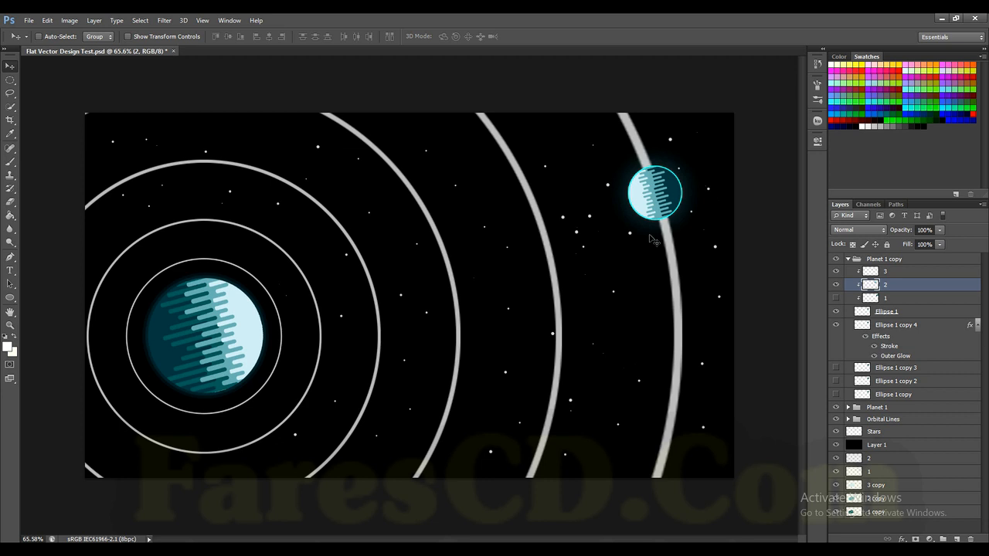
# Set the foreground color to dark green #375f1b.
pyautogui.click(10, 346)
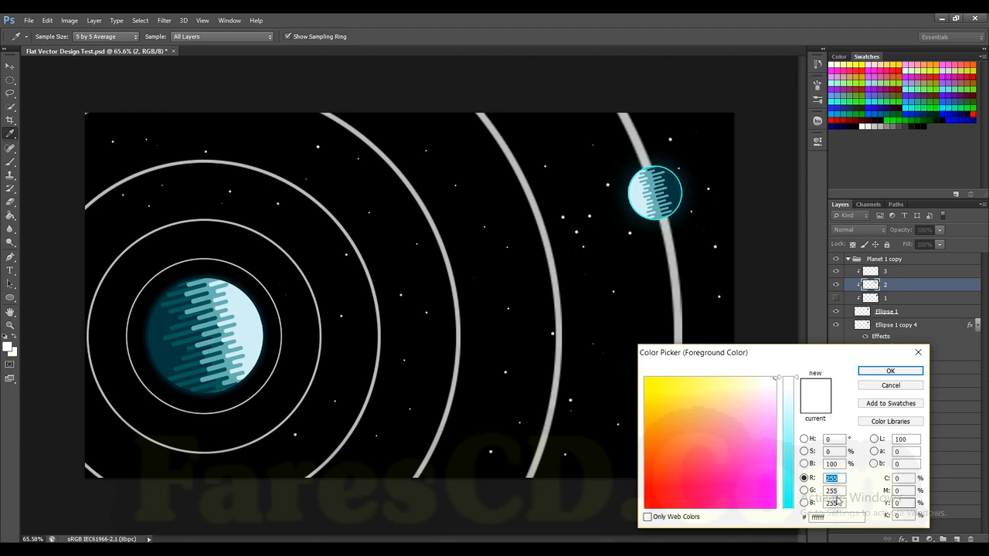
pyautogui.moveTo(837, 516); pyautogui.dragTo(759, 513)
pyautogui.write('3')
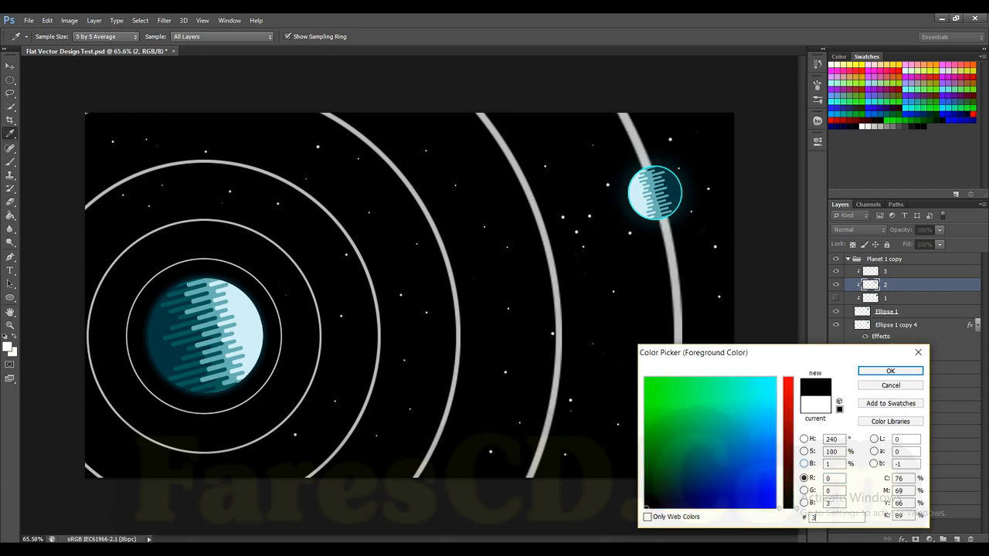
pyautogui.write('7')
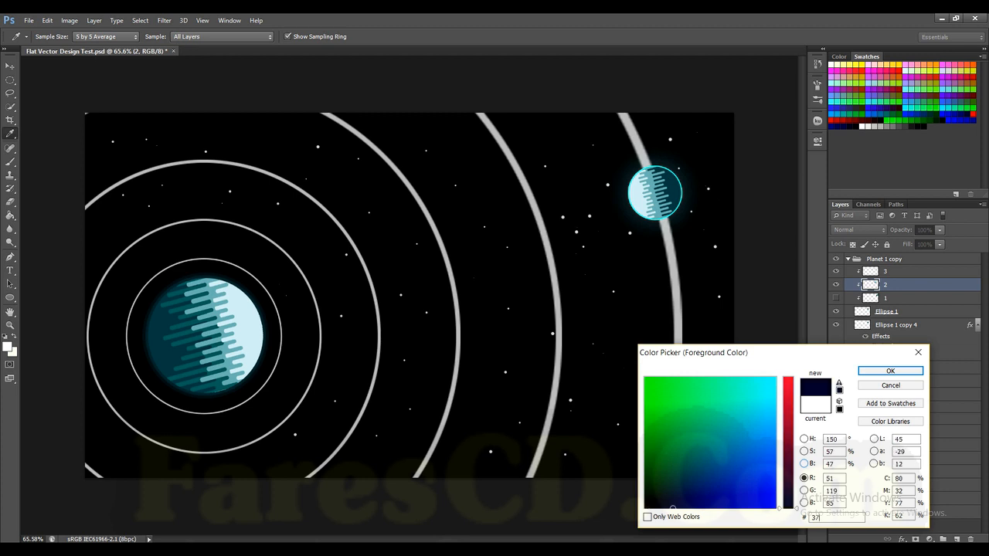
pyautogui.write('5f1b')
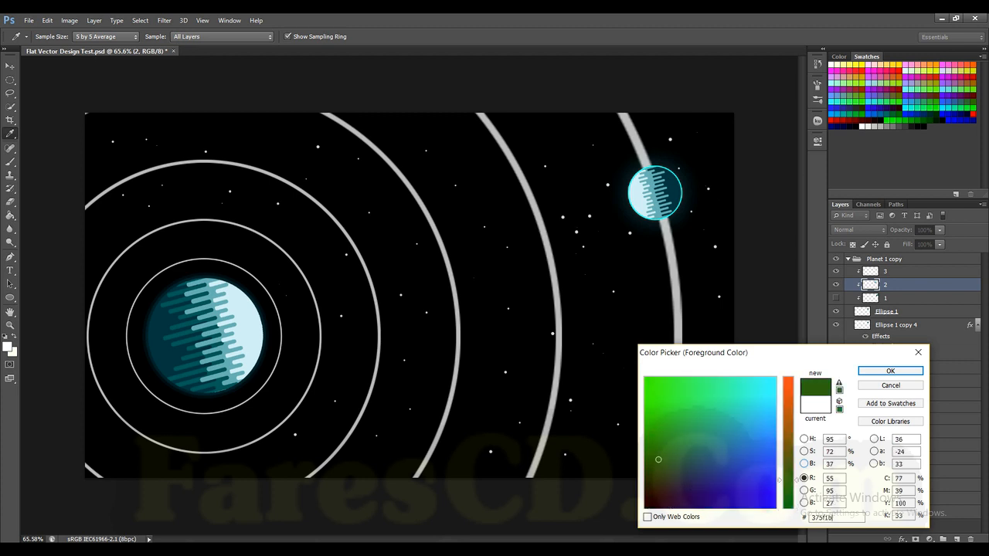
pyautogui.press('Return')
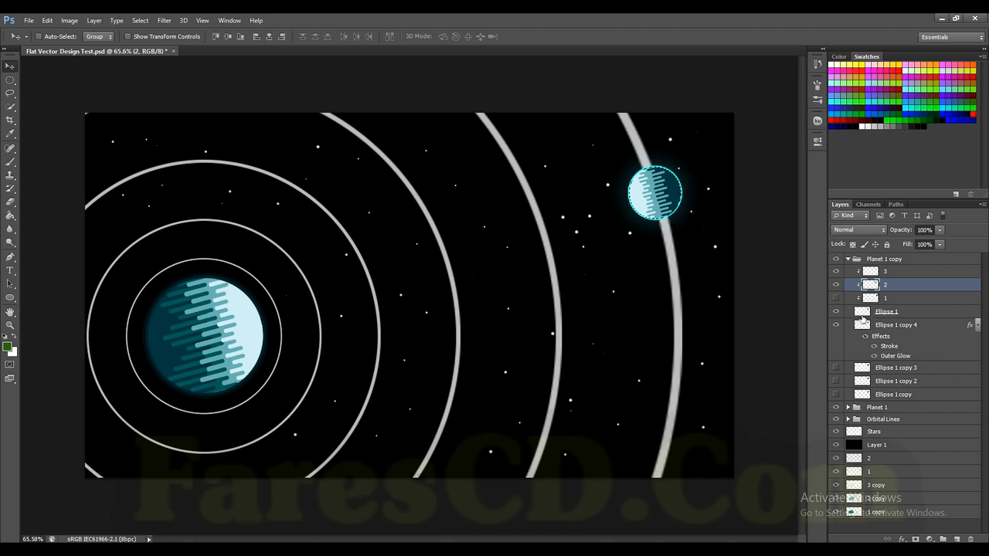
# Fill the small planet's selected circle on the Ellipse 1 layer with the dark green foreground color and clear the selection.
pyautogui.click(863, 314)
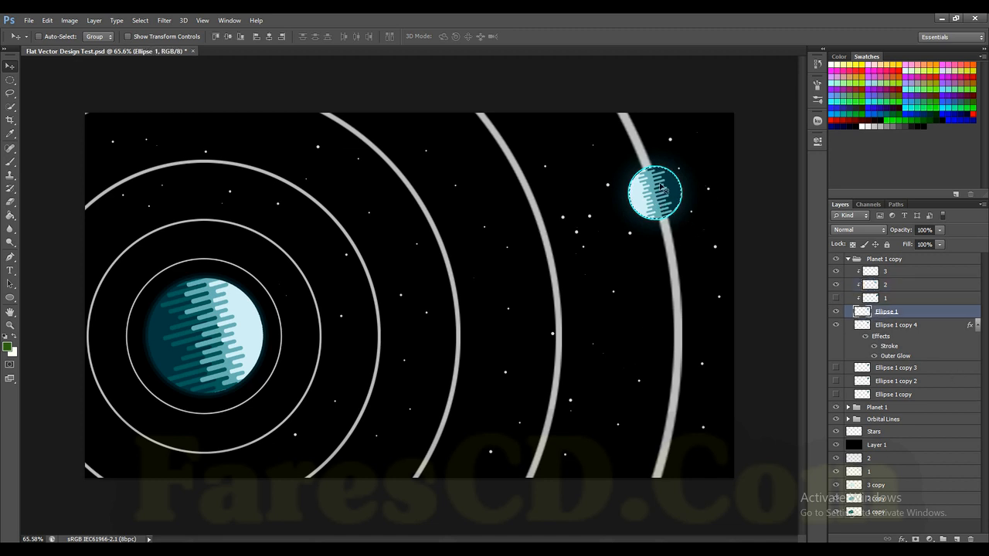
pyautogui.hotkey('alt', 'BackSpace')
pyautogui.hotkey('ctrl', 'd')
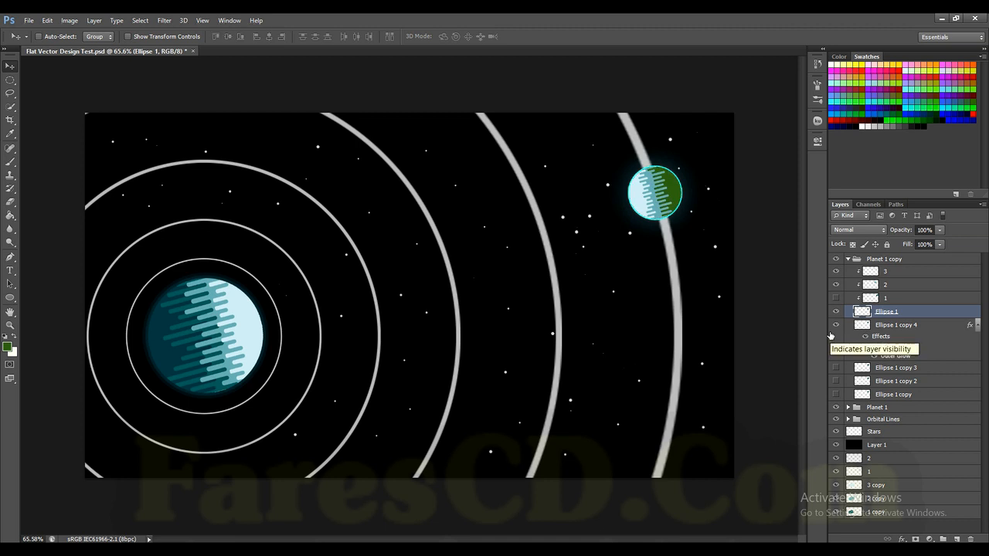
# Recolor the small planet's stripe layer 2 by filling its selected pixels with medium green #66b032, and clear the selection.
pyautogui.scroll(1, 695, 204)
pyautogui.press('alt')
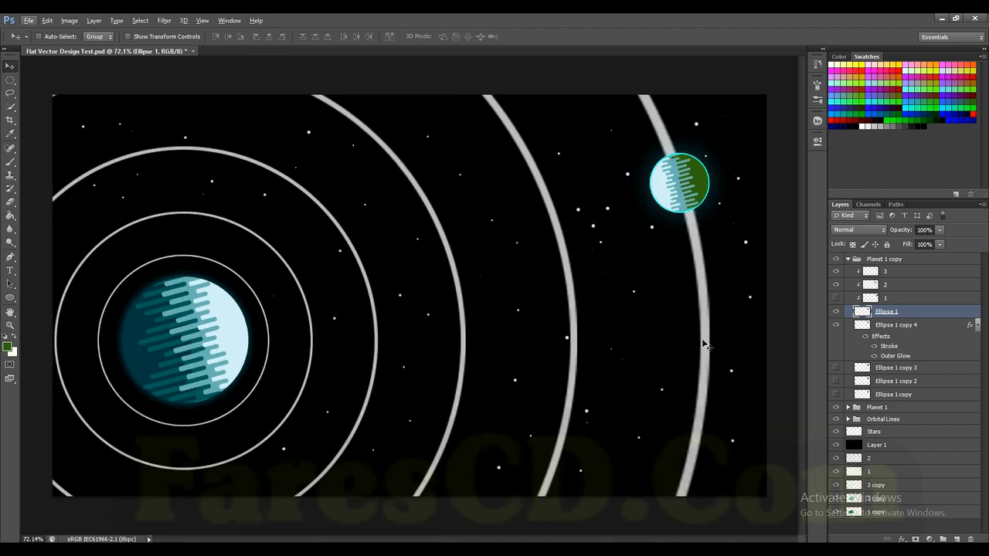
pyautogui.click(870, 286)
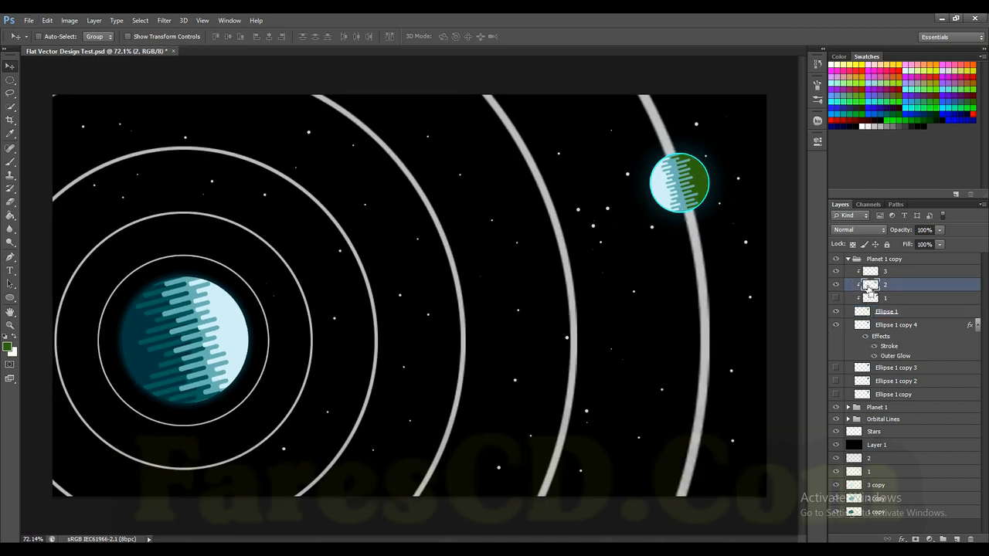
pyautogui.keyDown('ctrl'); pyautogui.click(870, 286); pyautogui.keyUp('ctrl')
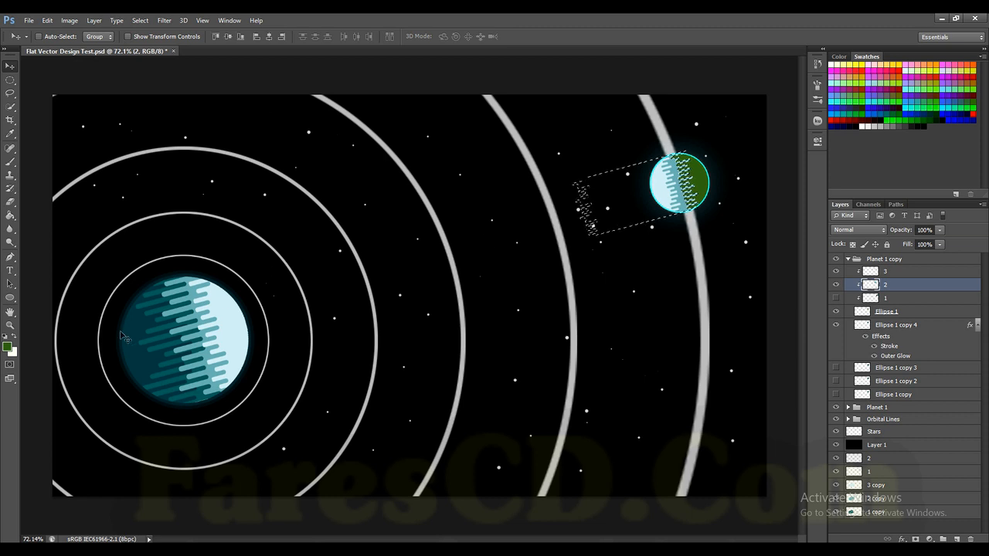
pyautogui.click(8, 347)
pyautogui.doubleClick(824, 516)
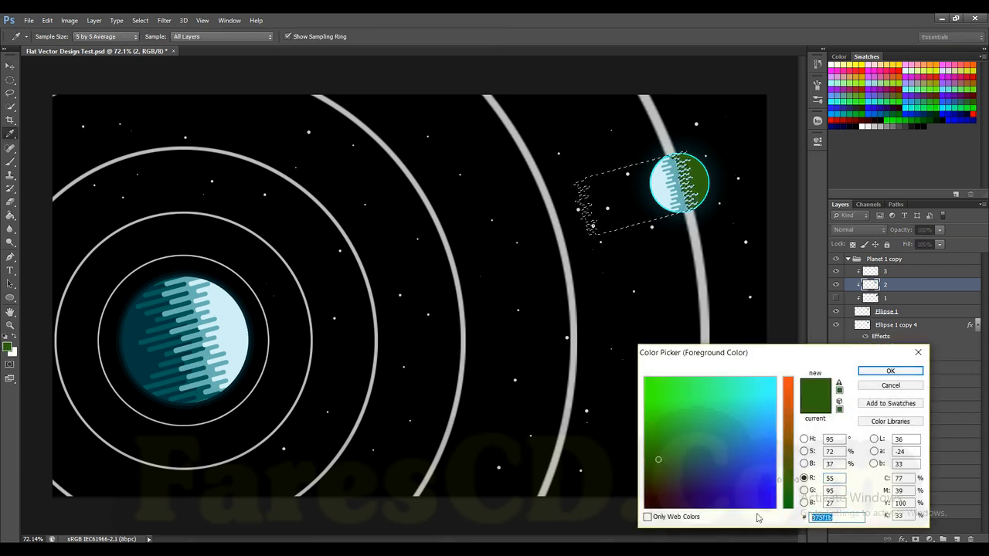
pyautogui.write('0066b0')
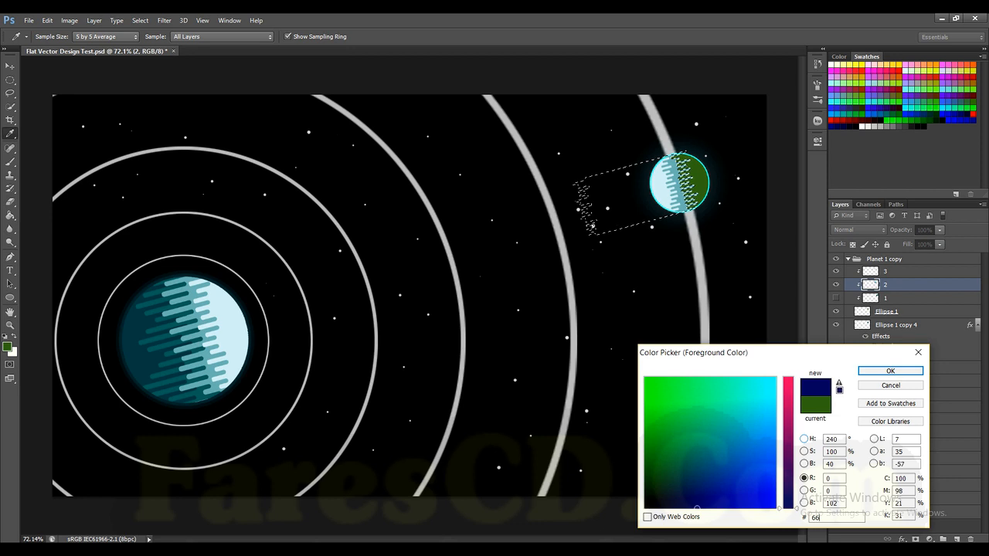
pyautogui.write('32')
pyautogui.press('Return')
pyautogui.hotkey('alt', 'BackSpace')
pyautogui.hotkey('ctrl', 'd')
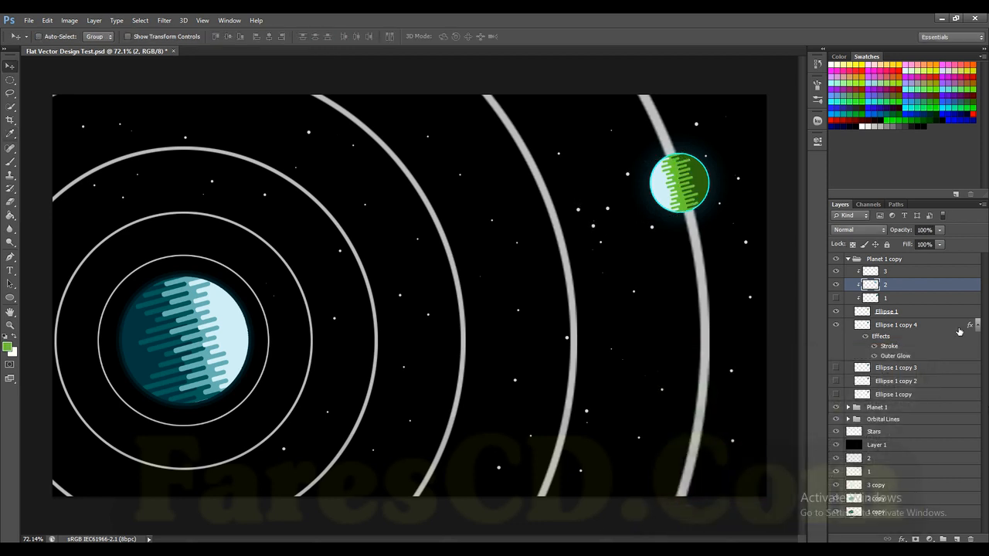
# Recolor the small planet's stripe layer 3 by filling its selected pixels with light green #9bd770, and clear the selection.
pyautogui.keyDown('ctrl'); pyautogui.click(871, 271); pyautogui.keyUp('ctrl')
pyautogui.click(916, 275)
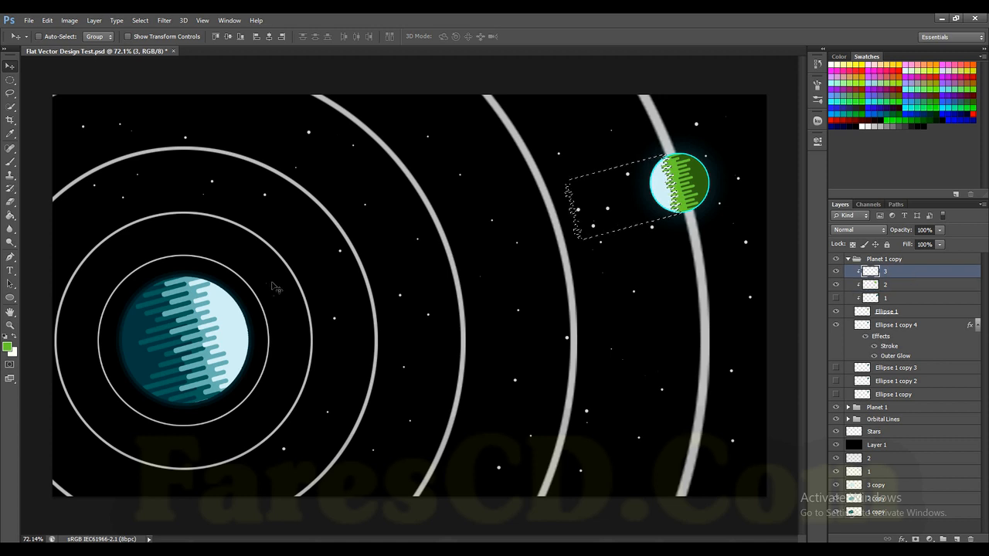
pyautogui.click(8, 347)
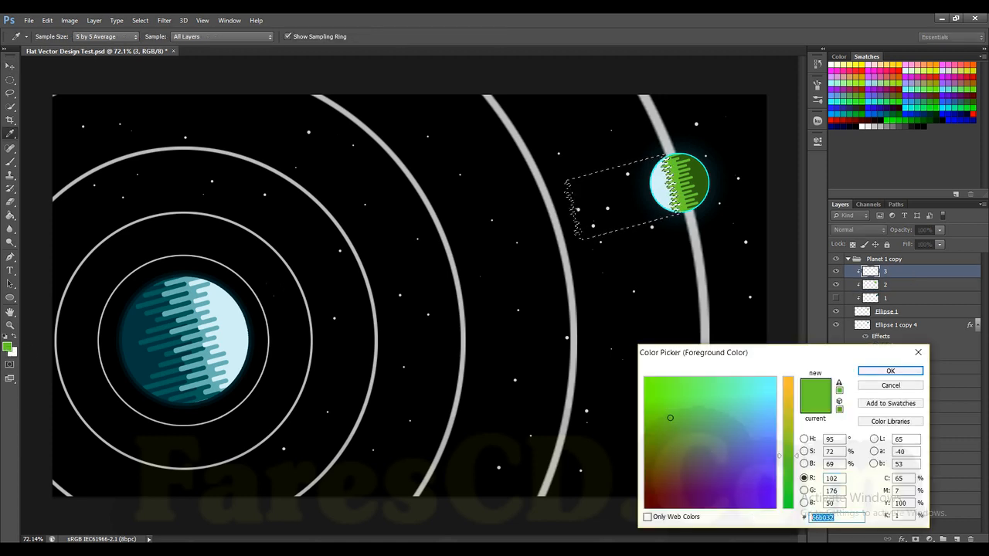
pyautogui.write('9b')
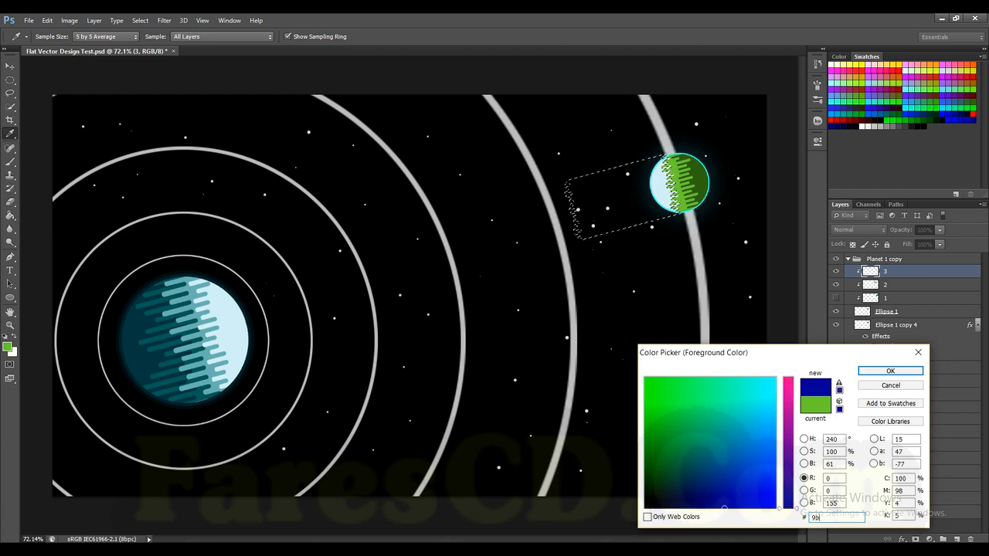
pyautogui.write('d770')
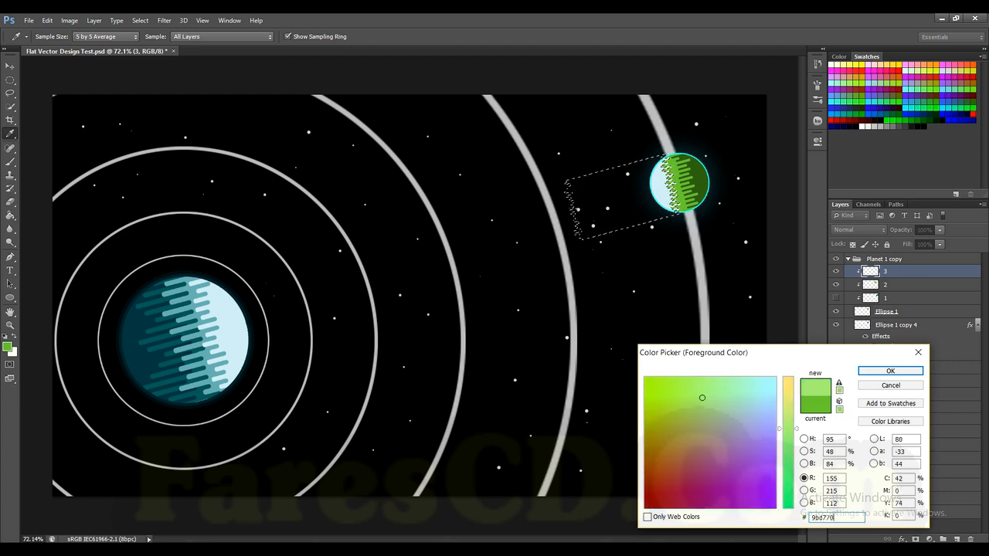
pyautogui.press('Return')
pyautogui.hotkey('alt', 'BackSpace')
pyautogui.hotkey('ctrl', 'd')
# Set the stroke color of Ellipse 1 copy 4 to light green #9bd770, sampled from the small planet's light side.
pyautogui.scroll(-3, 613, 194)
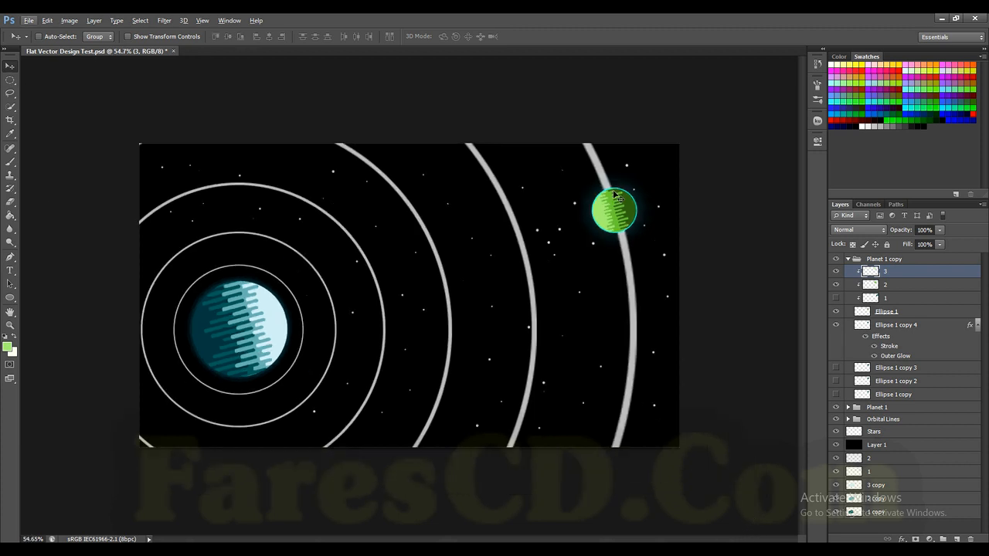
pyautogui.scroll(8, 624, 214)
pyautogui.hscroll(3, 702, 190)
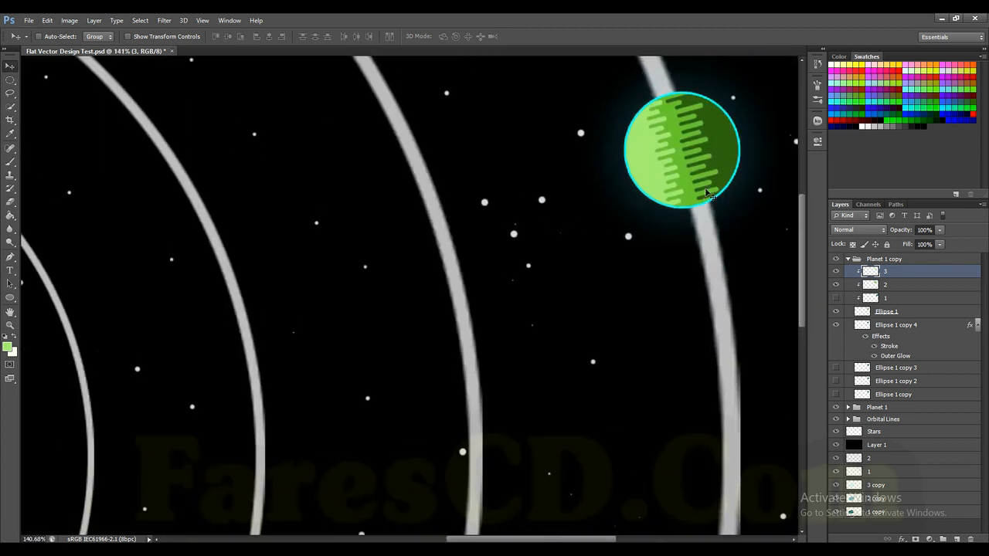
pyautogui.scroll(3, 704, 190)
pyautogui.scroll(-1, 700, 252)
pyautogui.press('alt')
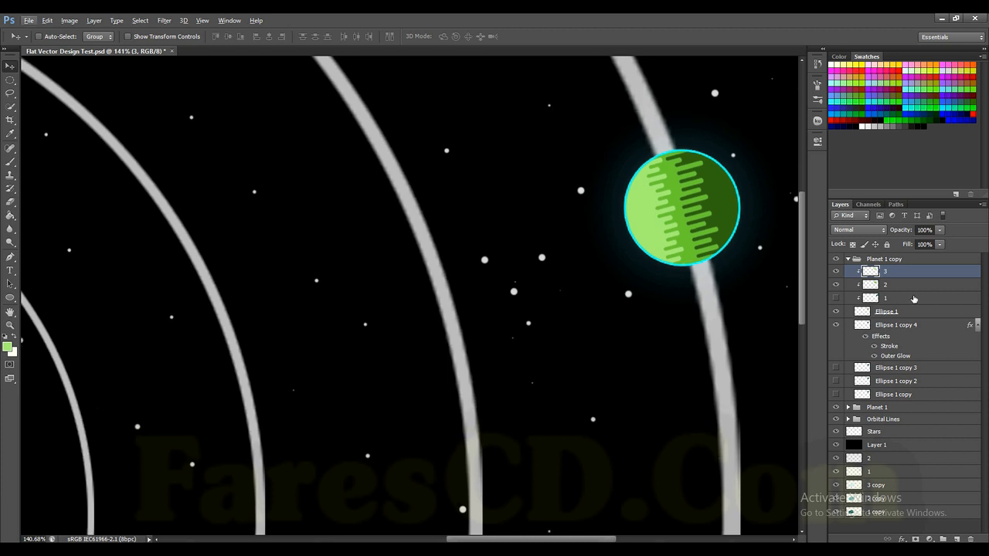
pyautogui.click(898, 321)
pyautogui.rightClick(897, 321)
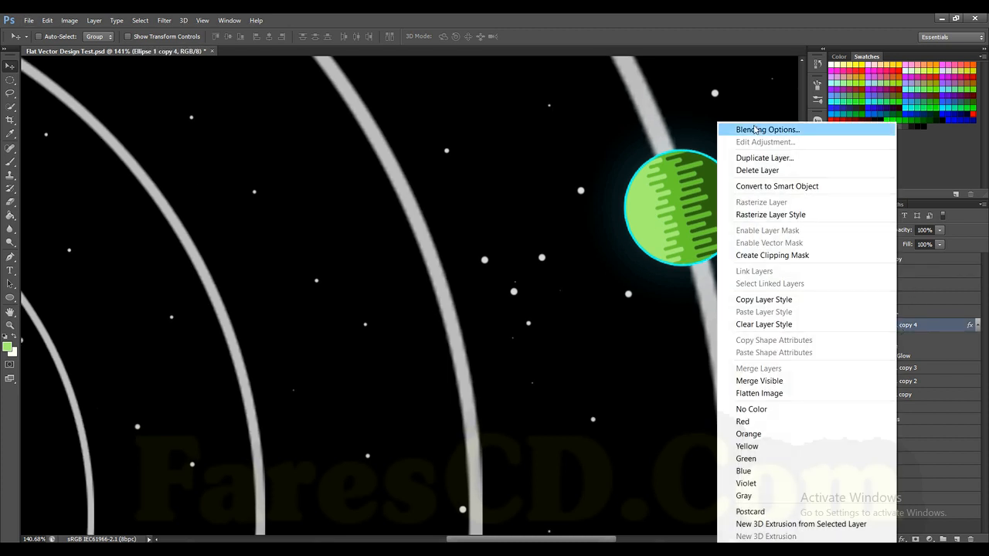
pyautogui.press('Escape')
pyautogui.doubleClick(888, 346)
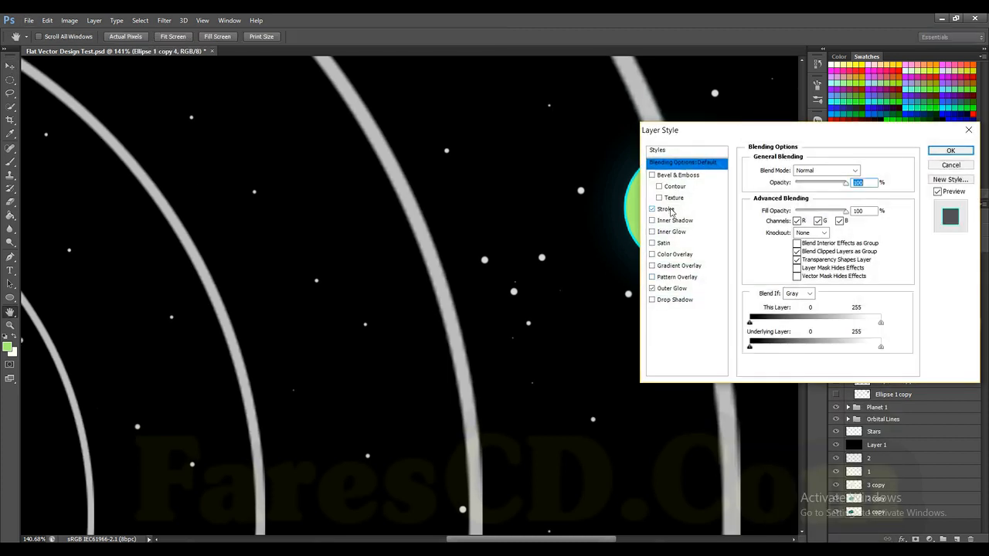
pyautogui.moveTo(711, 142); pyautogui.dragTo(830, 148)
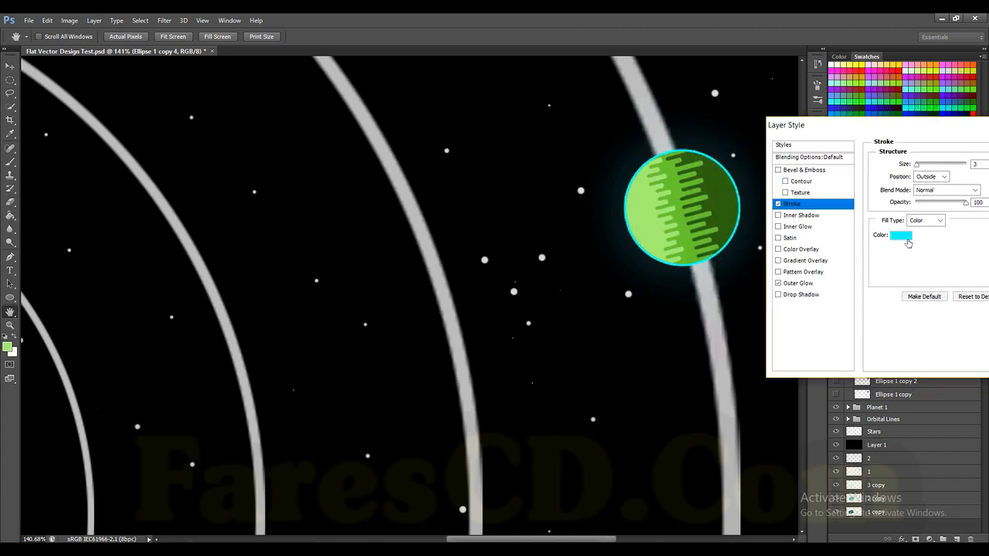
pyautogui.click(907, 241)
pyautogui.click(645, 206)
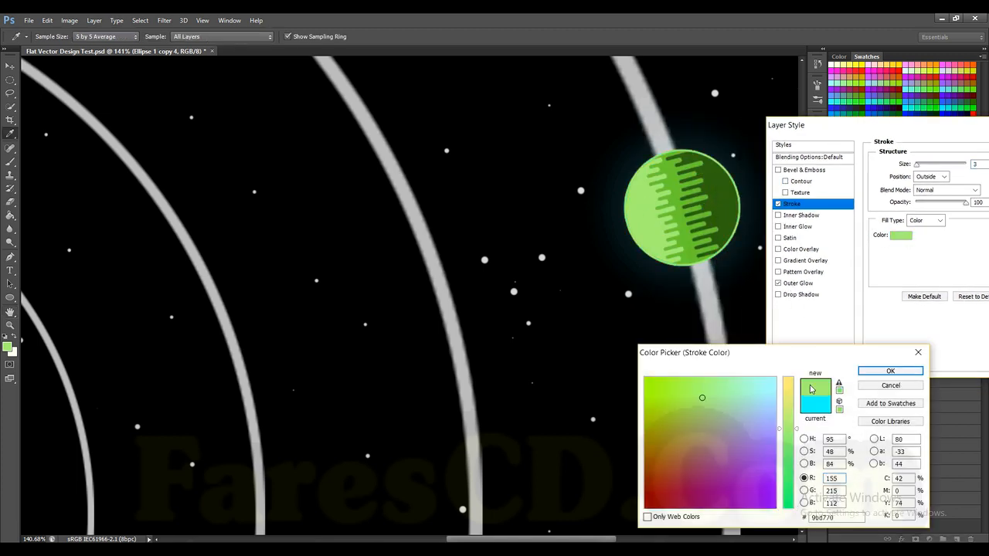
pyautogui.click(889, 371)
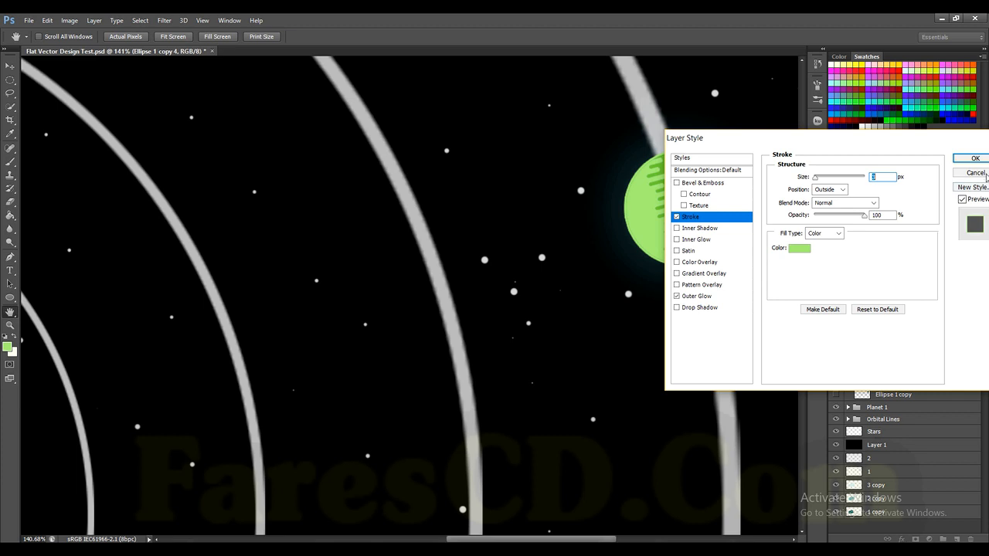
# Set the outer glow color of Ellipse 1 copy 4 to the planet's light green #9bd770 and apply the layer style.
pyautogui.click(699, 297)
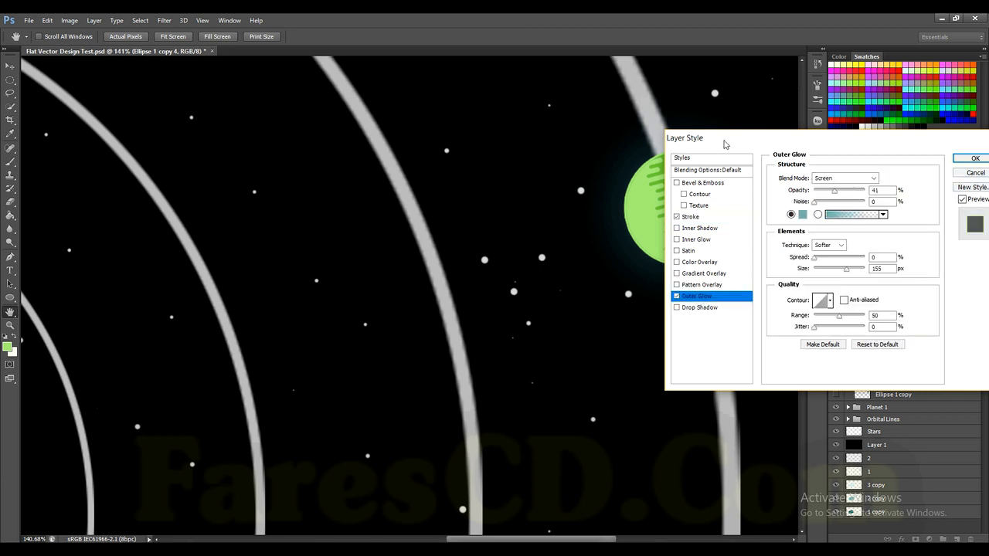
pyautogui.moveTo(723, 145); pyautogui.dragTo(801, 134)
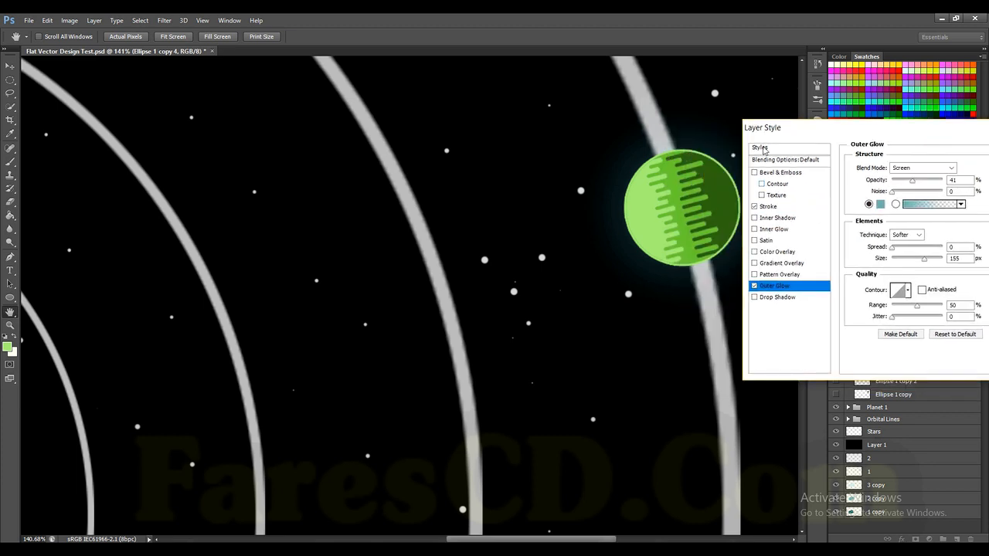
pyautogui.moveTo(878, 131); pyautogui.dragTo(842, 123)
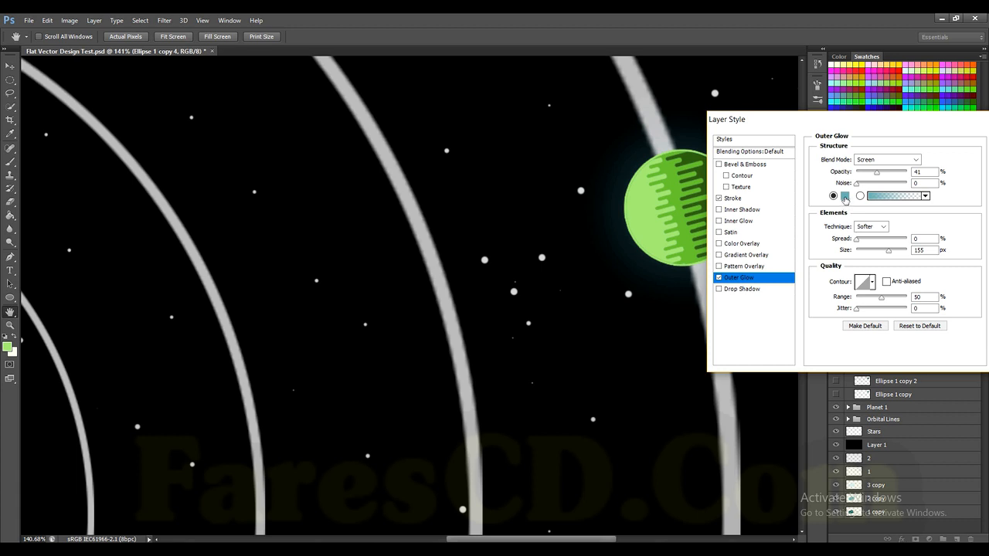
pyautogui.click(844, 197)
pyautogui.click(691, 242)
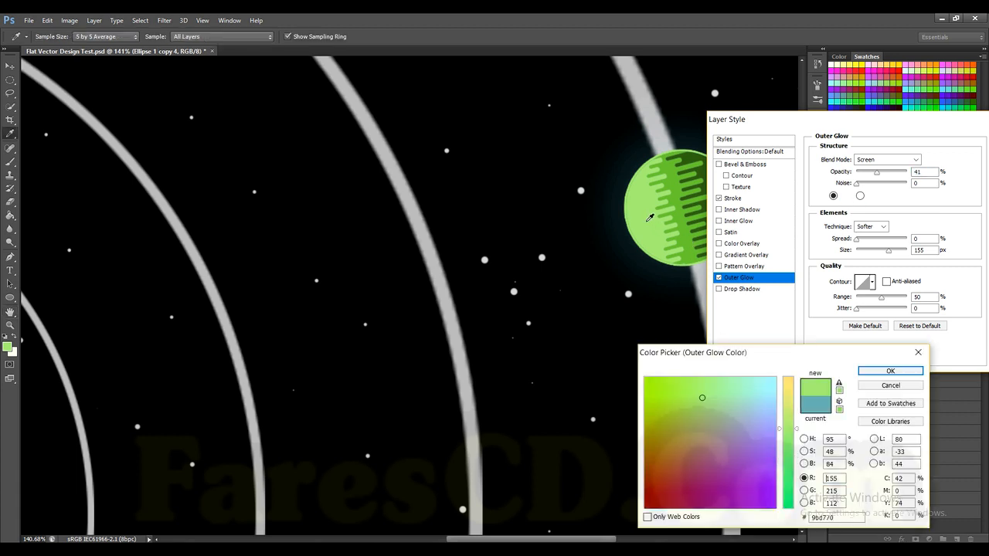
pyautogui.click(890, 371)
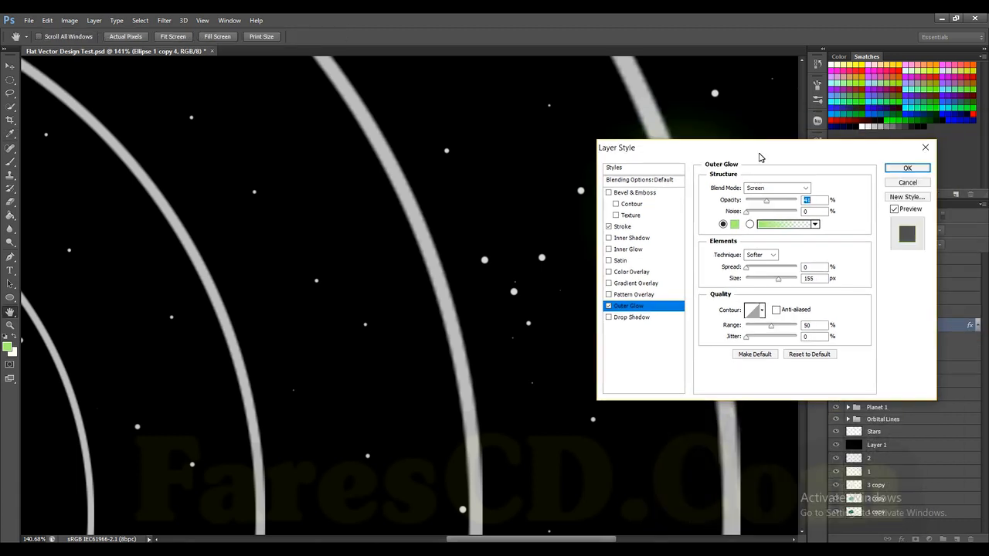
pyautogui.click(905, 170)
# Collapse the Planet 1 copy group and rotate the whole green planet by -15 degrees with Free Transform.
pyautogui.scroll(-5, 631, 238)
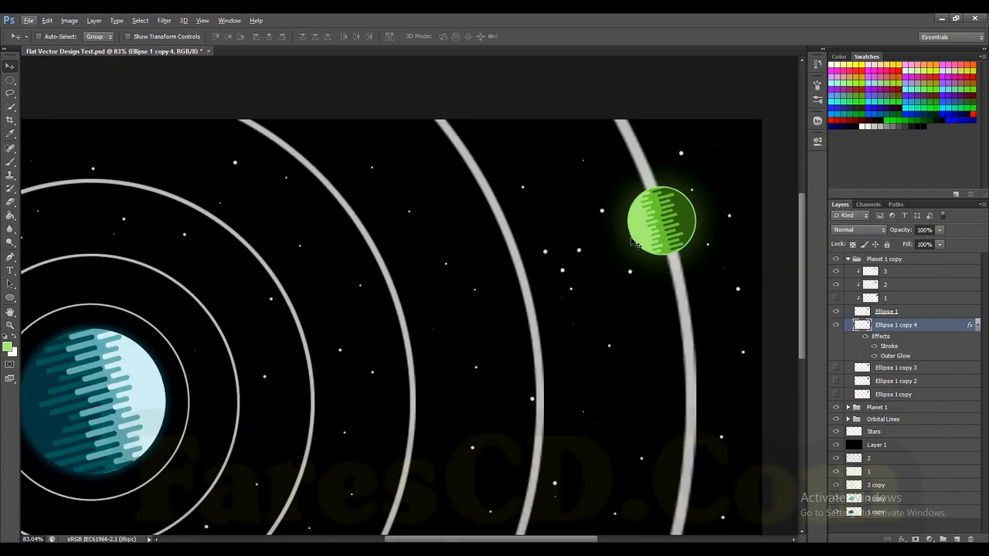
pyautogui.hotkey('ctrl', '0')
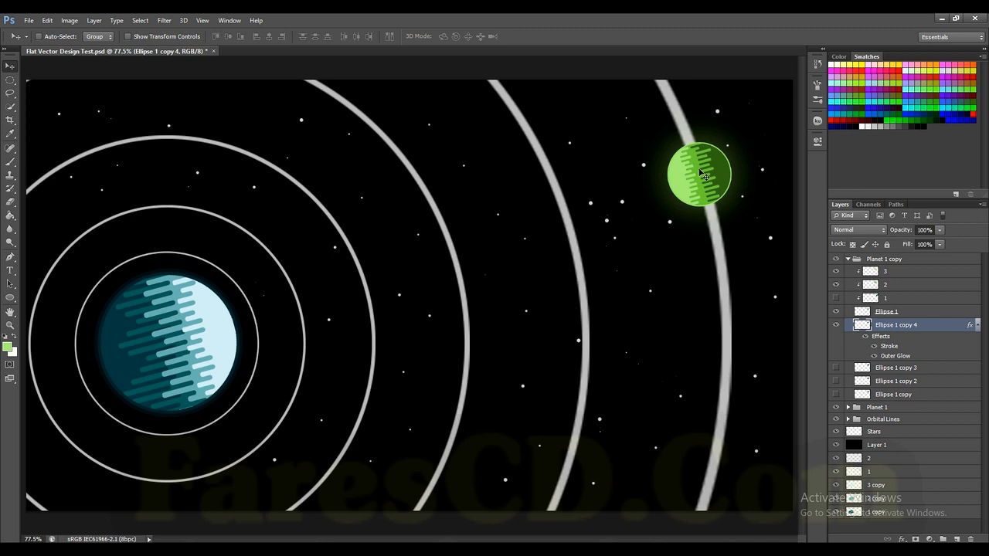
pyautogui.click(847, 259)
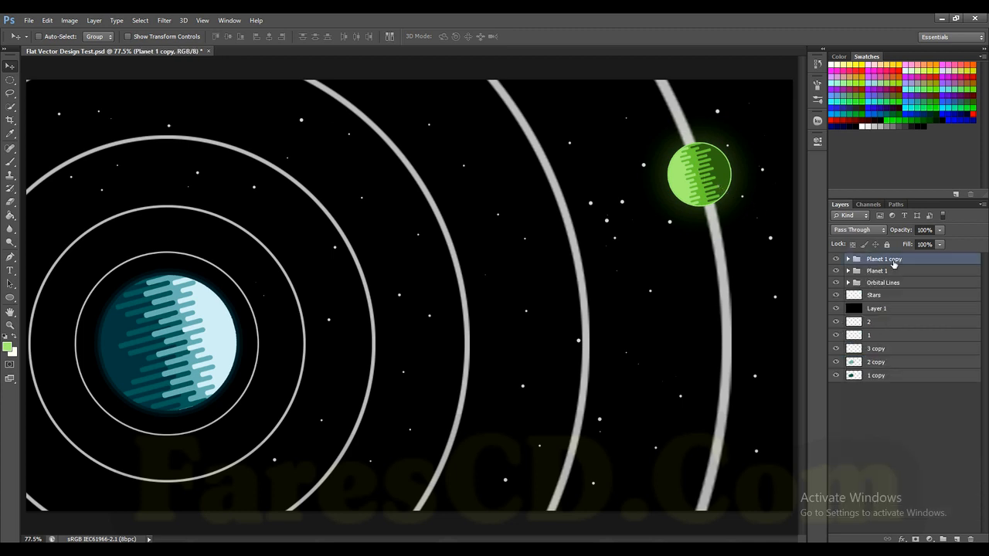
pyautogui.hotkey('ctrl', 't')
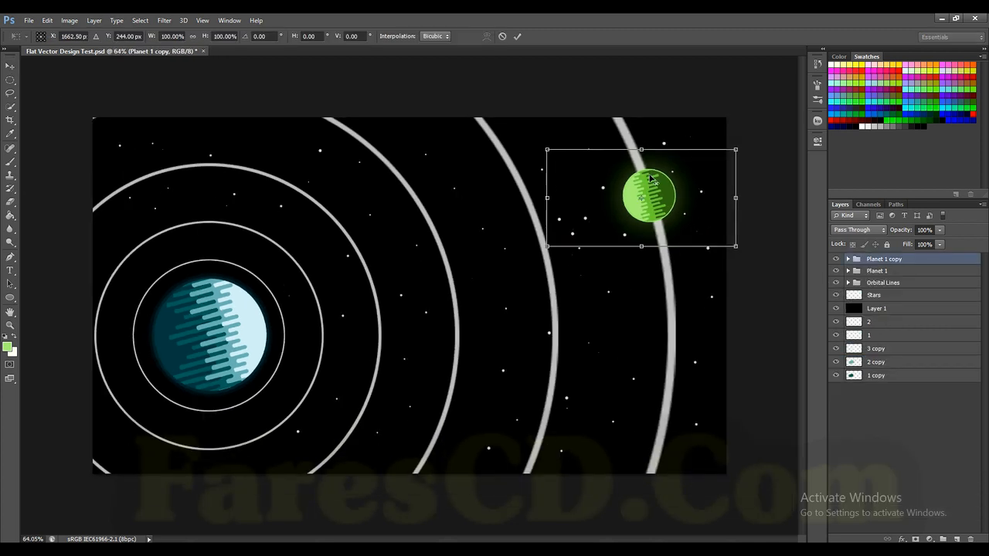
pyautogui.hotkey('ctrl', '0')
pyautogui.moveTo(779, 142); pyautogui.dragTo(760, 112)
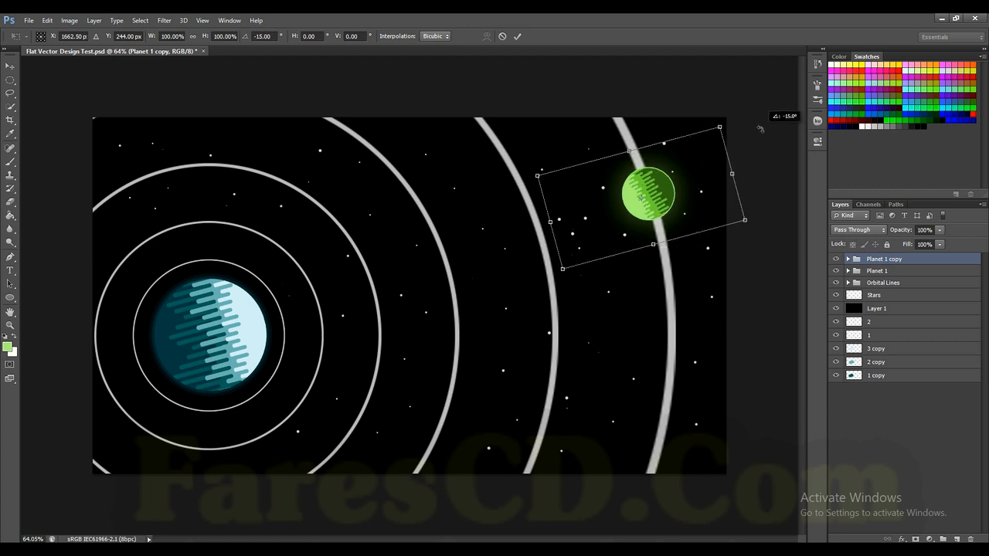
pyautogui.click(516, 37)
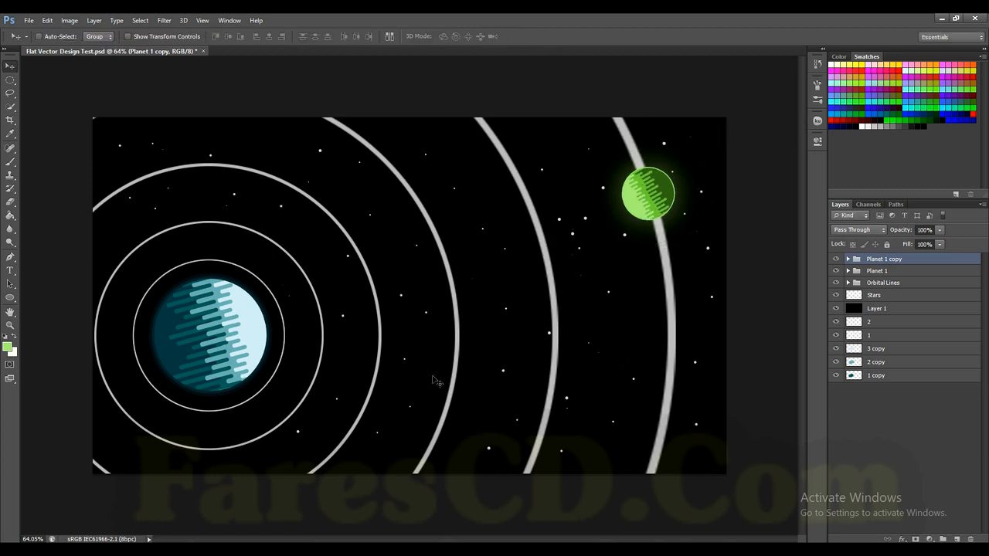
pyautogui.click(879, 271)
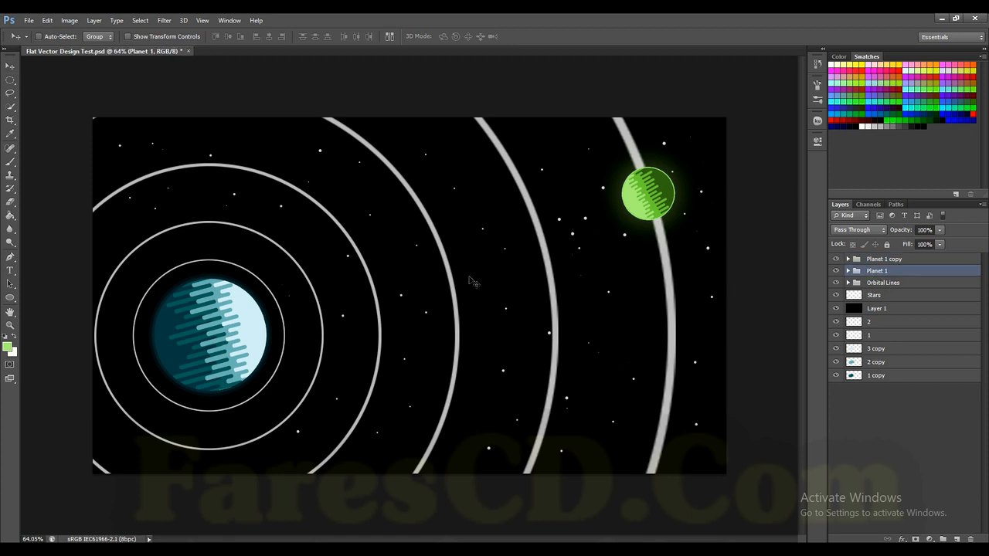
pyautogui.hotkey('ctrl', 't')
pyautogui.moveTo(469, 188); pyautogui.dragTo(470, 201)
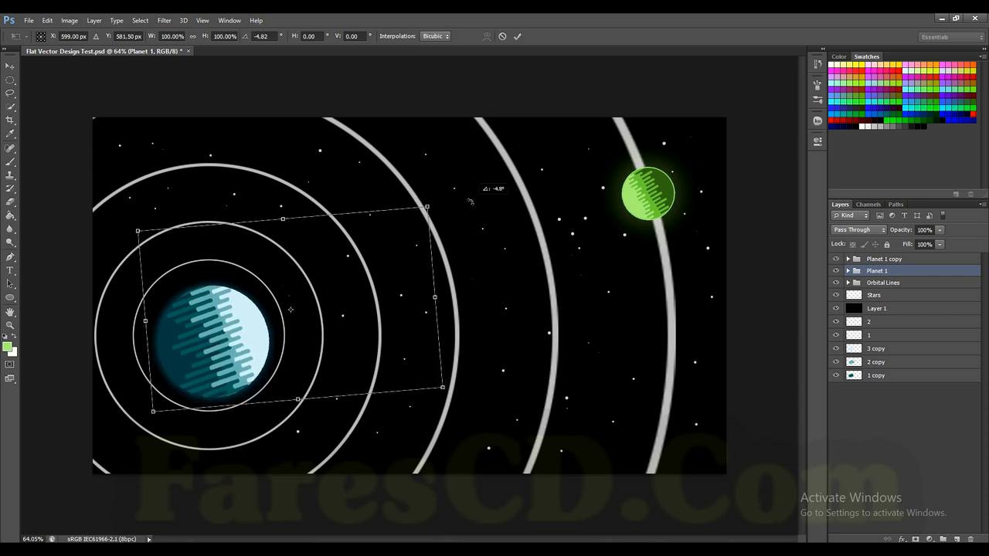
pyautogui.click(517, 36)
# Rotate the Planet 1 group by about -5 degrees with Free Transform.
pyautogui.hotkey('ctrl', 't')
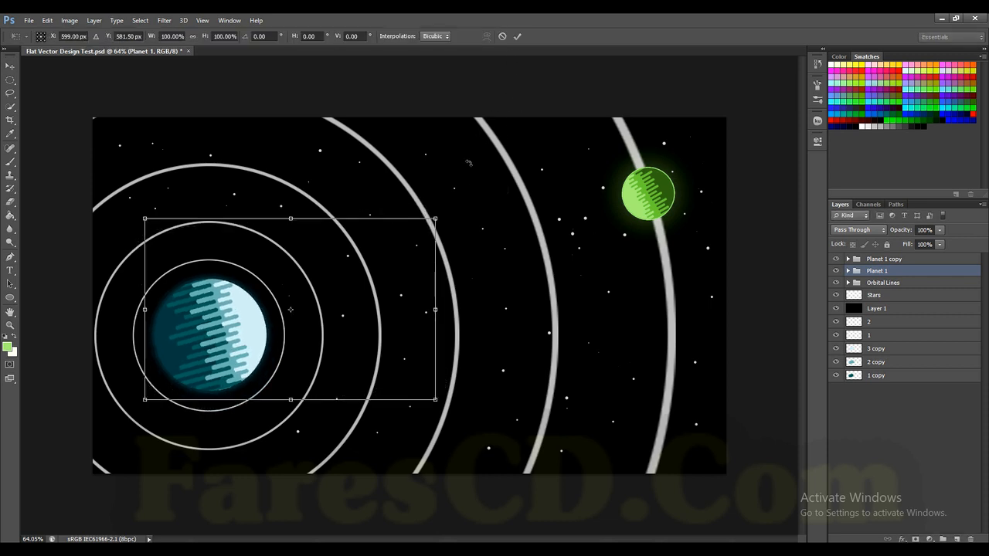
pyautogui.moveTo(471, 185); pyautogui.dragTo(459, 171)
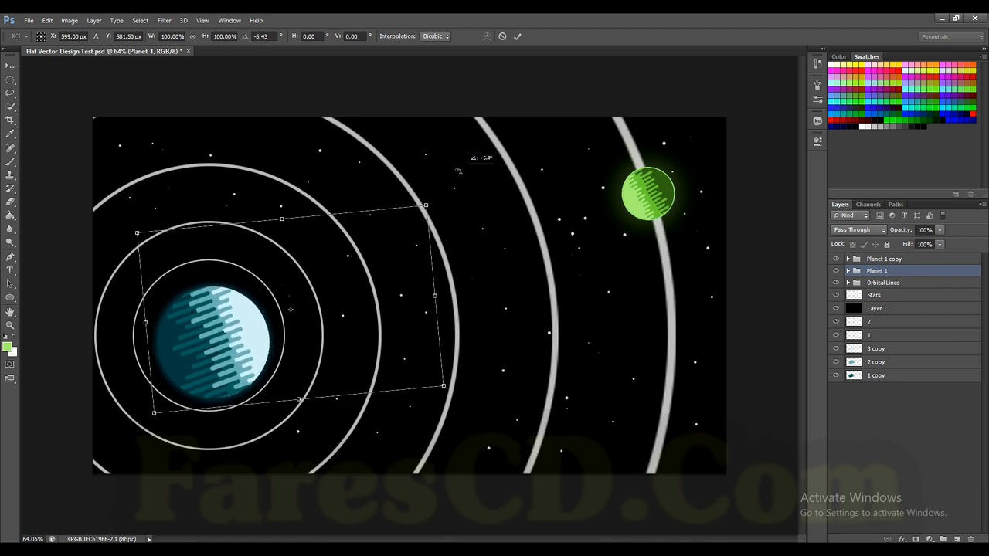
pyautogui.click(517, 36)
# Nudge the large blue planet slightly down and left to centre it within the innermost orbit line.
pyautogui.keyDown('alt'); pyautogui.scroll(2, 208, 343); pyautogui.keyUp('alt')
pyautogui.moveTo(208, 342); pyautogui.dragTo(209, 341)
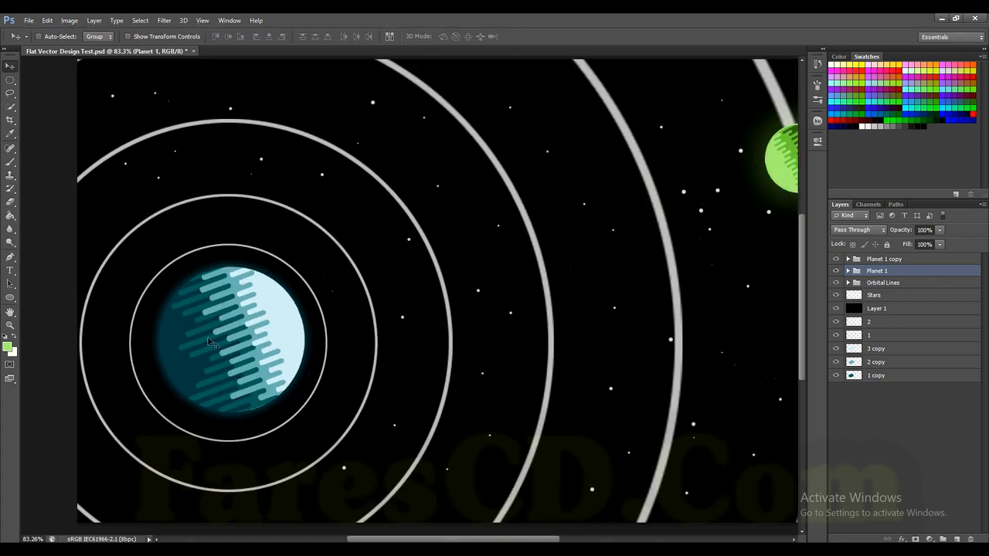
pyautogui.press('Down')
pyautogui.press('Down')
pyautogui.press('Left')
pyautogui.press('Left')
pyautogui.press('Down')
pyautogui.press('Left')
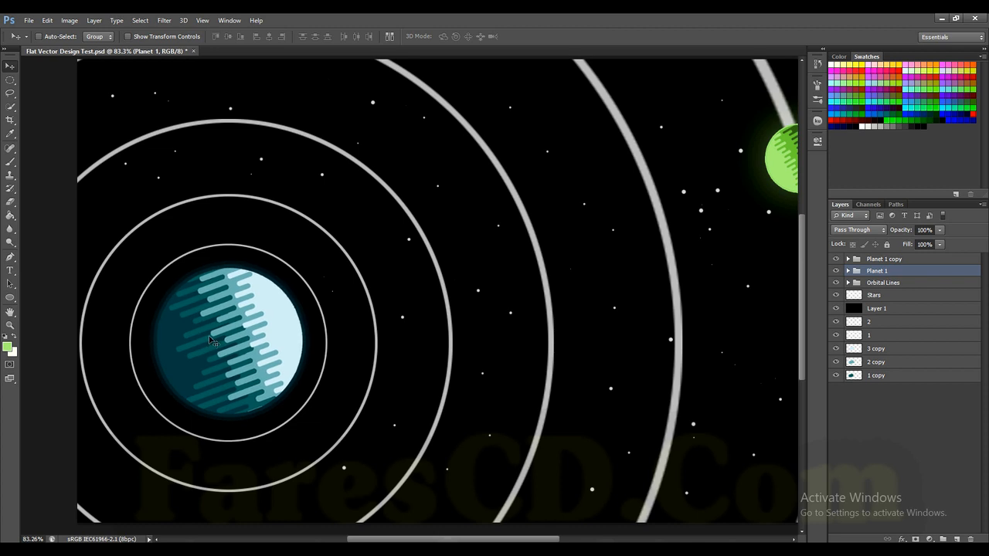
pyautogui.scroll(-5, 287, 324)
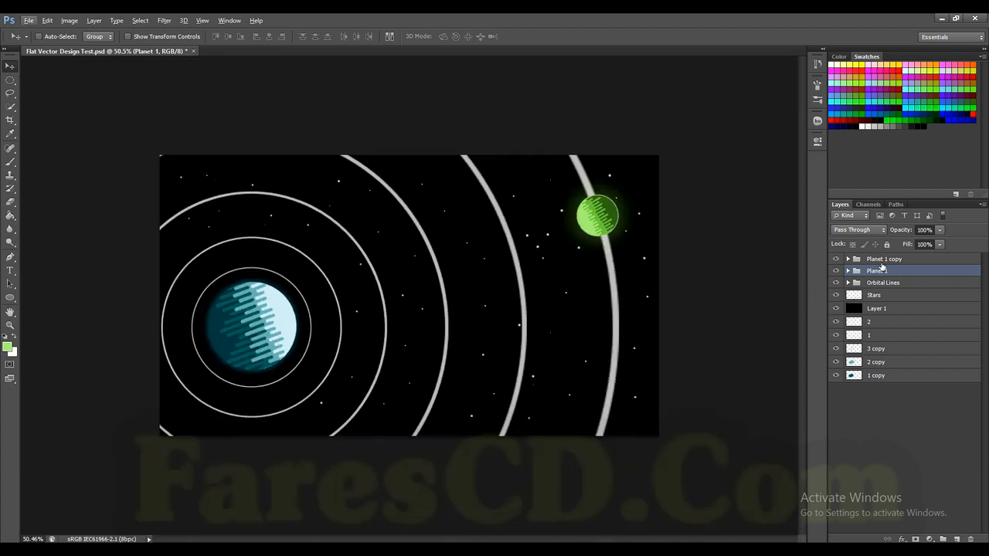
pyautogui.click(889, 260)
pyautogui.hotkey('ctrl', 't')
pyautogui.moveTo(717, 144)
pyautogui.mouseDown()
pyautogui.moveTo(732, 167)
pyautogui.moveTo(717, 133)
pyautogui.moveTo(728, 149)
pyautogui.moveTo(721, 172)
pyautogui.moveTo(712, 154)
pyautogui.mouseUp()
pyautogui.hotkey('ctrl', 'z')
pyautogui.click(517, 37)
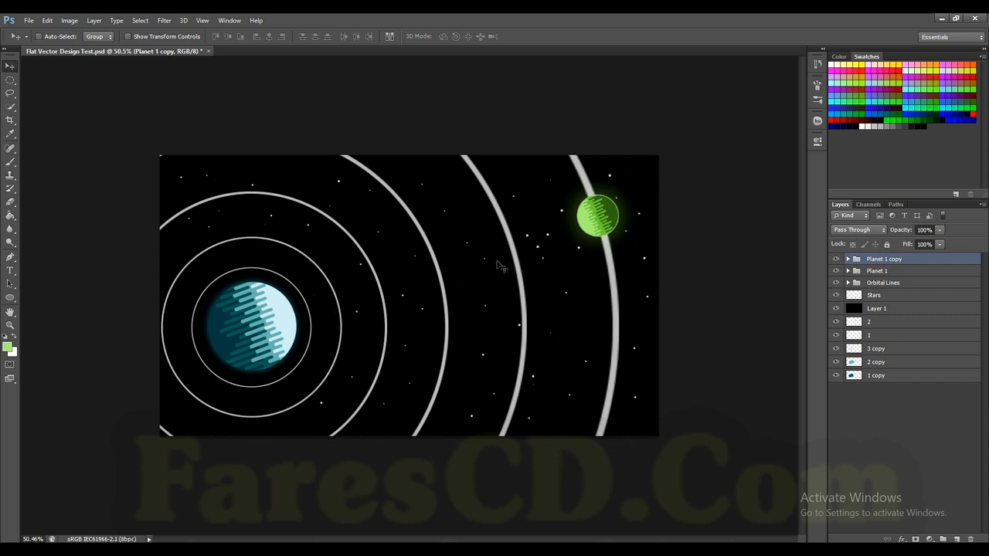
# Rotate the green planet's Planet 1 copy group by about 3.4 degrees with Free Transform.
pyautogui.scroll(4, 604, 220)
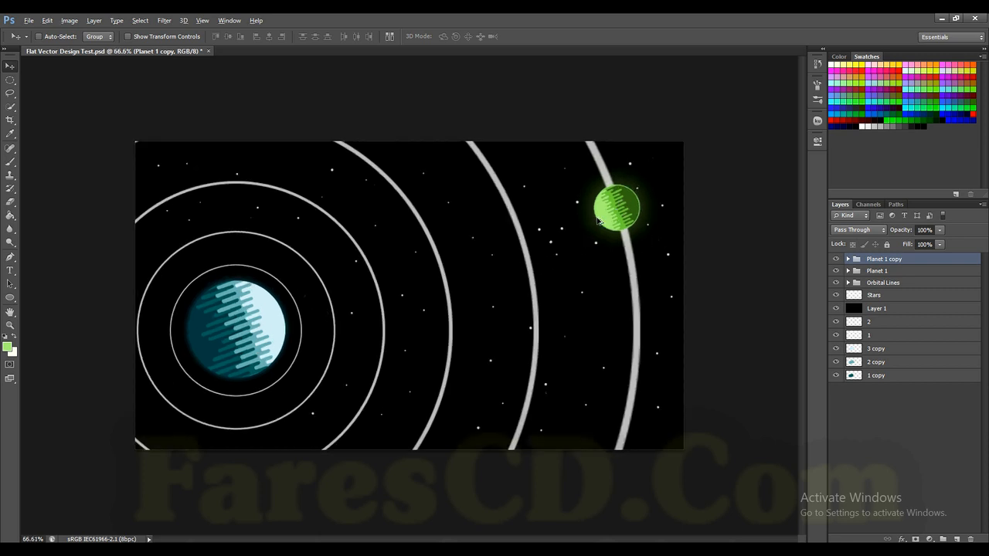
pyautogui.hotkey('ctrl', 't')
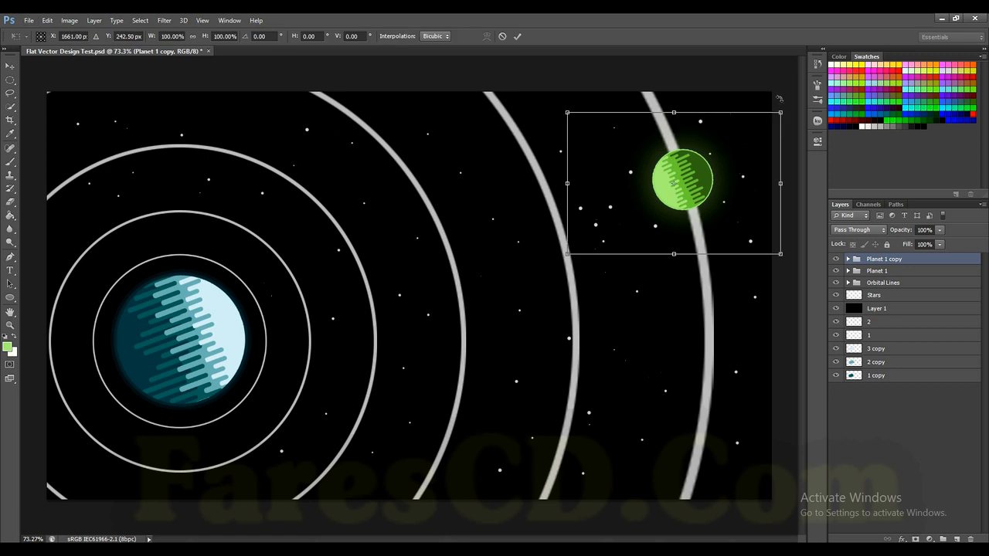
pyautogui.moveTo(779, 98); pyautogui.dragTo(808, 88)
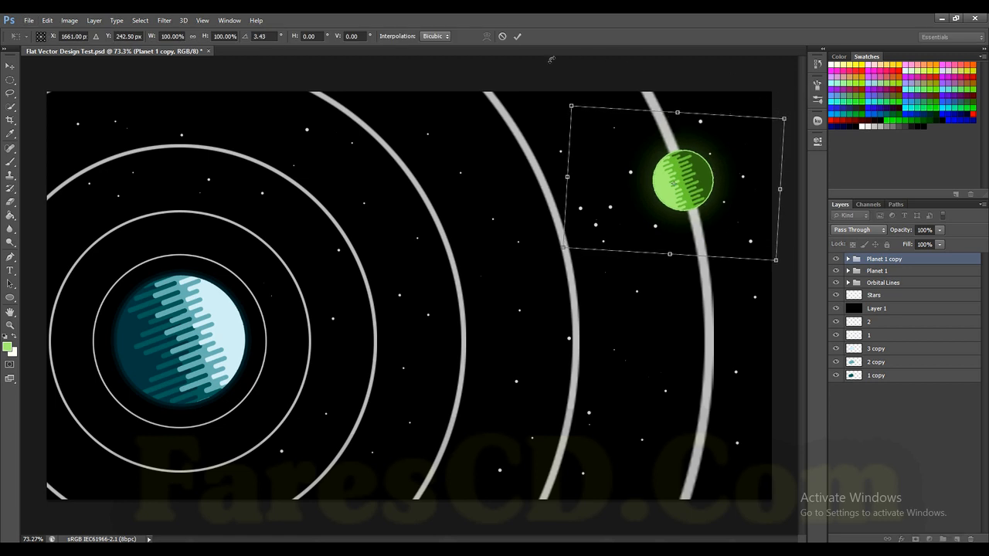
pyautogui.click(517, 35)
pyautogui.scroll(-4, 516, 297)
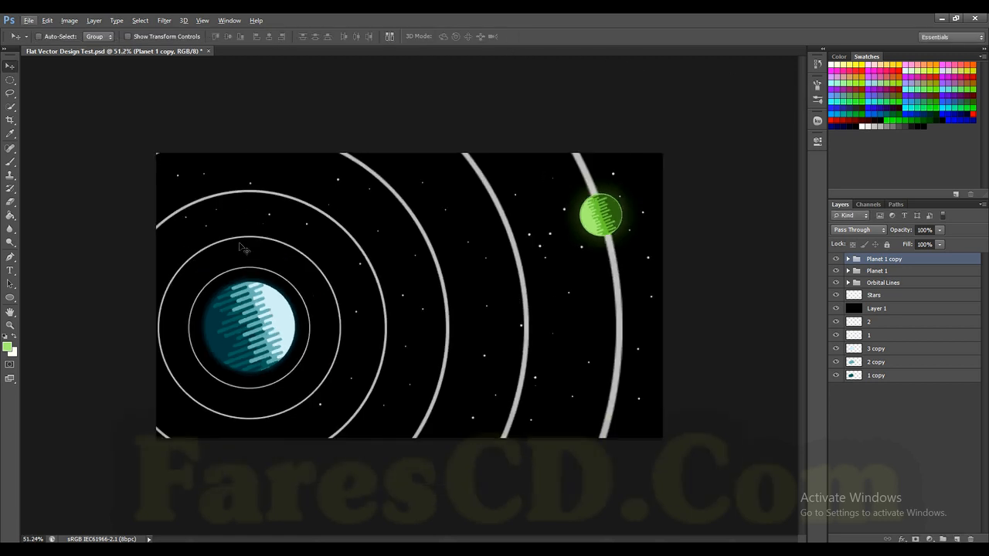
# Rename the green planet's group as Planet 2.
pyautogui.doubleClick(883, 261)
pyautogui.write('Plane')
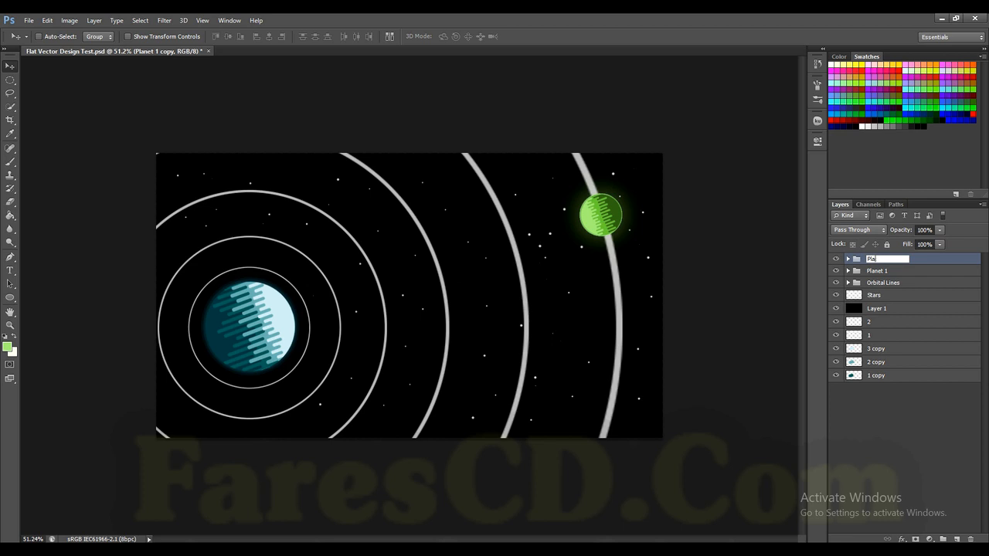
pyautogui.press('Return')
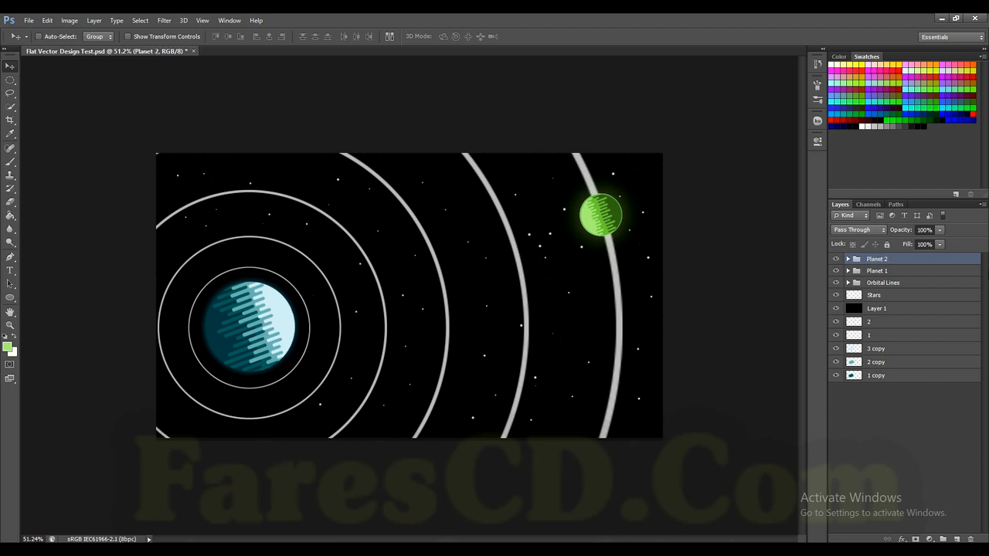
pyautogui.click(874, 273)
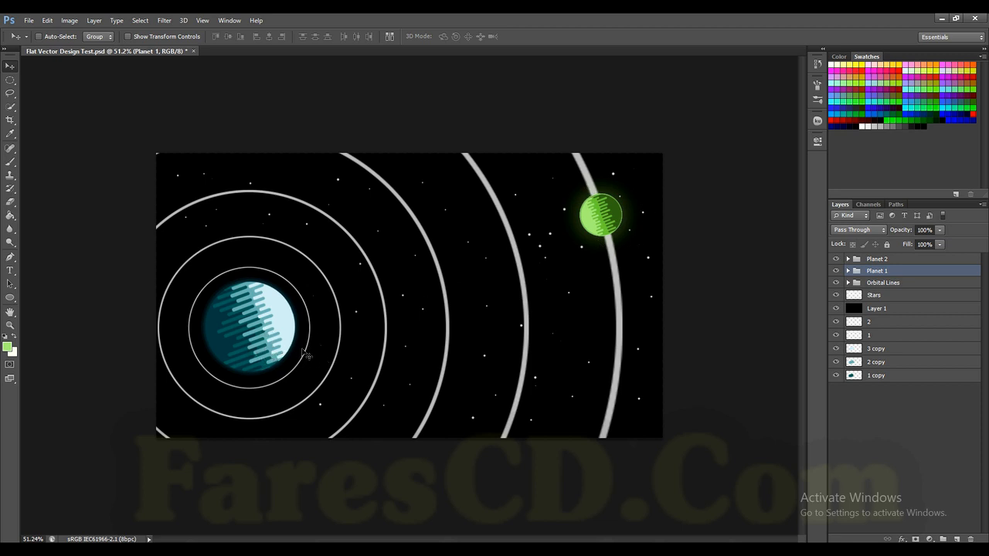
# Duplicate the innermost ring, Layer 2, to the top of the Orbital Lines group and move the copy around the green planet.
pyautogui.click(847, 282)
pyautogui.click(856, 283)
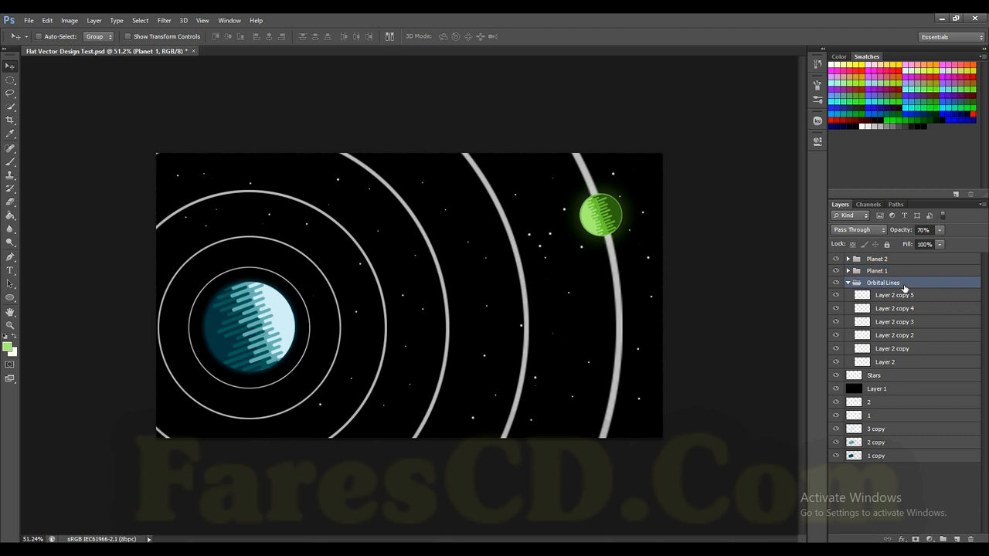
pyautogui.moveTo(895, 366); pyautogui.dragTo(905, 295)
pyautogui.moveTo(242, 351); pyautogui.dragTo(595, 240)
# Scale the copied ring proportionally to about 48% and centre it closely around the green planet.
pyautogui.hotkey('ctrl', 't')
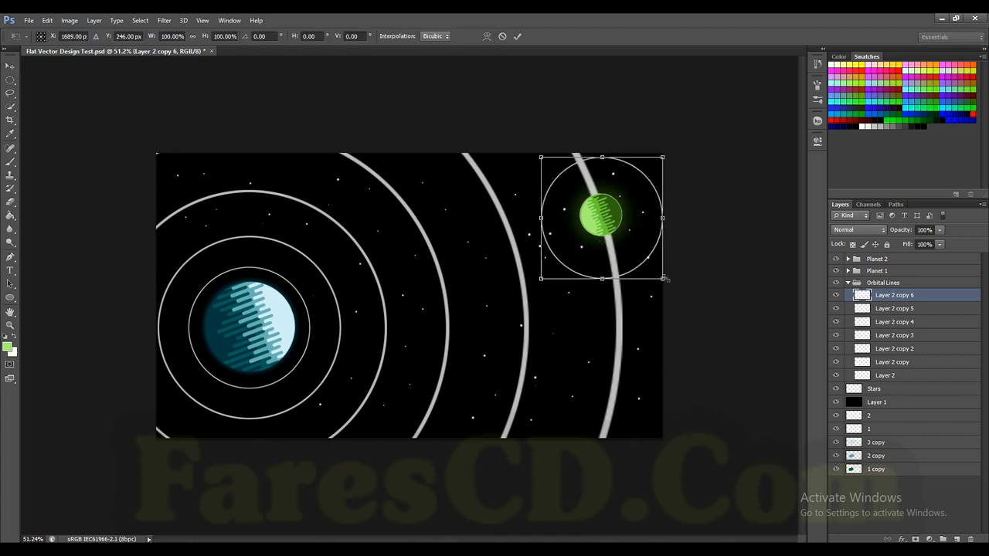
pyautogui.moveTo(658, 272); pyautogui.dragTo(633, 246)
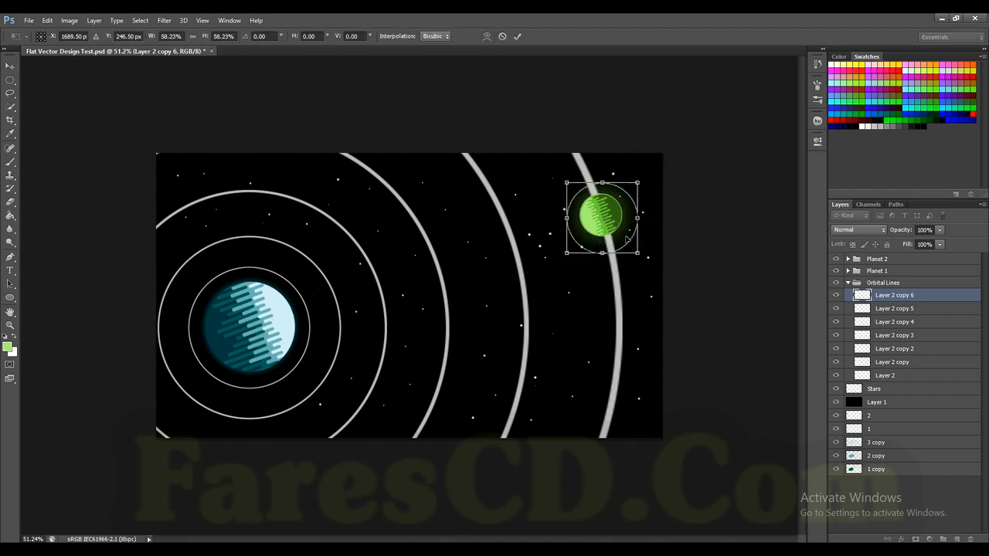
pyautogui.scroll(6, 621, 238)
pyautogui.moveTo(715, 199); pyautogui.dragTo(708, 192)
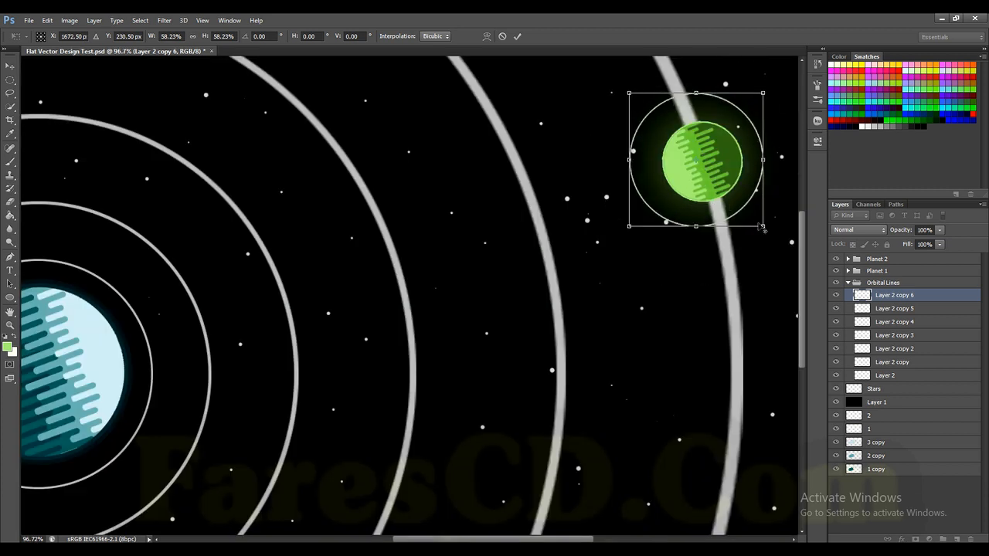
pyautogui.moveTo(758, 222)
pyautogui.mouseDown()
pyautogui.moveTo(735, 198)
pyautogui.moveTo(756, 221)
pyautogui.mouseUp()
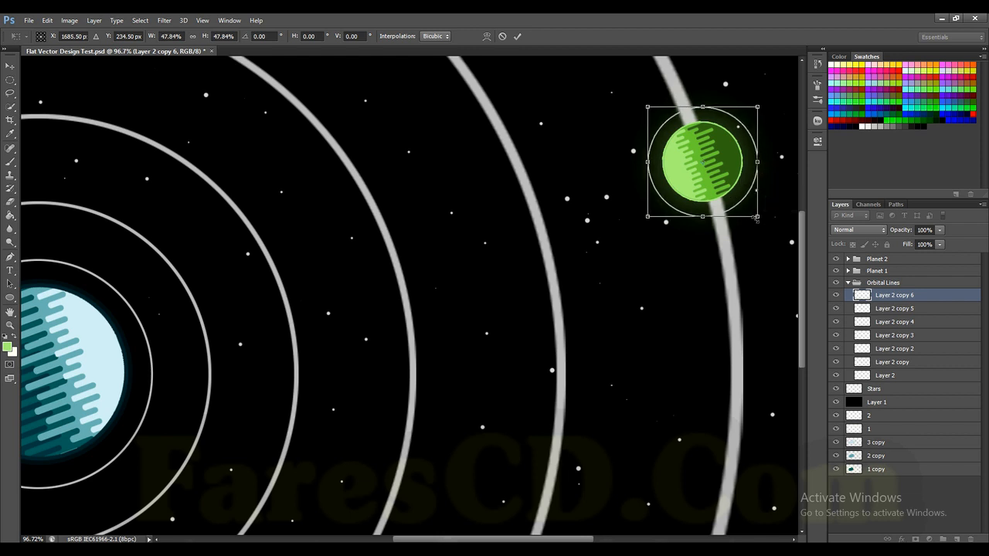
pyautogui.click(517, 36)
pyautogui.scroll(3, 709, 194)
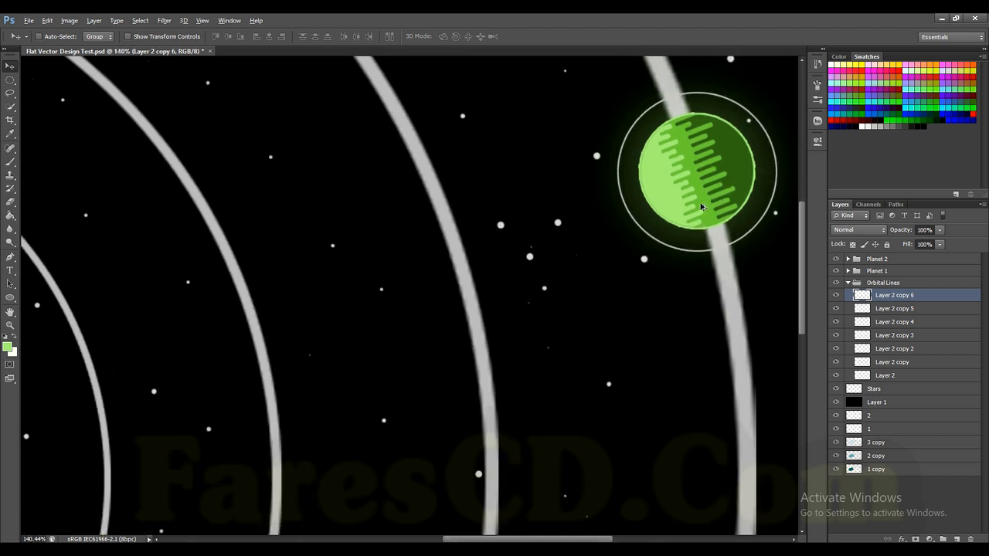
pyautogui.scroll(-4, 702, 206)
pyautogui.scroll(1, 701, 206)
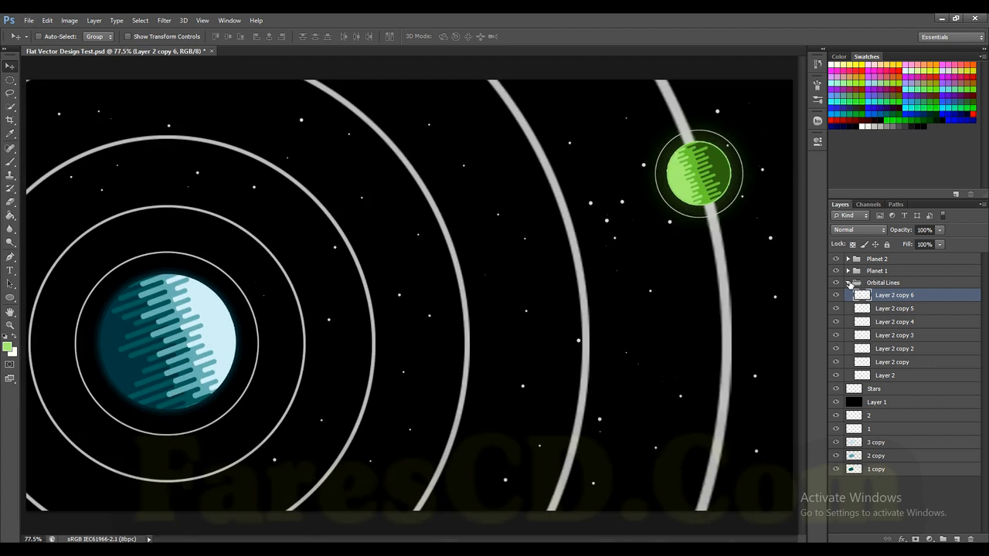
# Collapse the Orbital Lines group, duplicate the Planet 1 group beneath the original, and move the copy to the lower right of the blue planet.
pyautogui.click(849, 283)
pyautogui.click(885, 271)
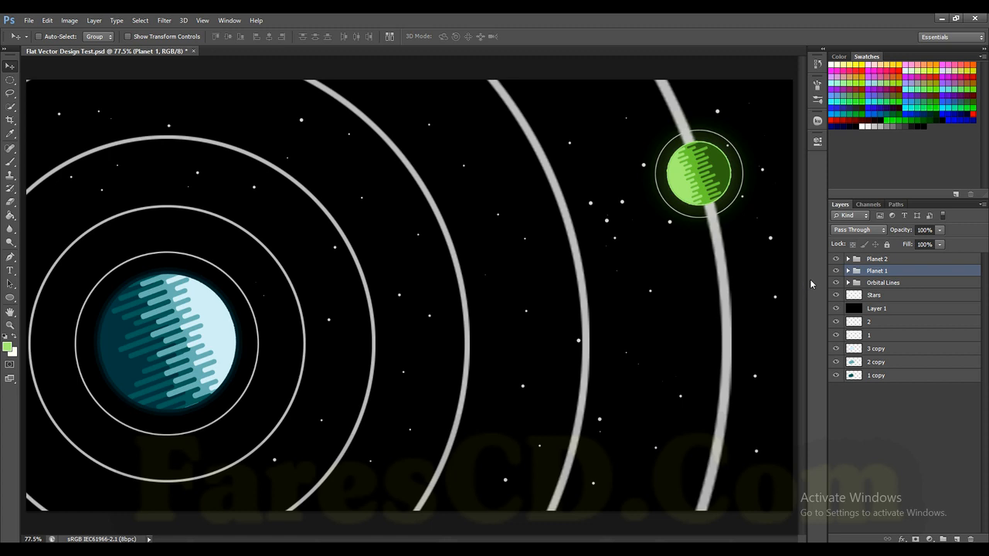
pyautogui.moveTo(877, 275)
pyautogui.mouseDown()
pyautogui.moveTo(876, 265)
pyautogui.moveTo(877, 280)
pyautogui.mouseUp()
pyautogui.moveTo(241, 342); pyautogui.dragTo(424, 402)
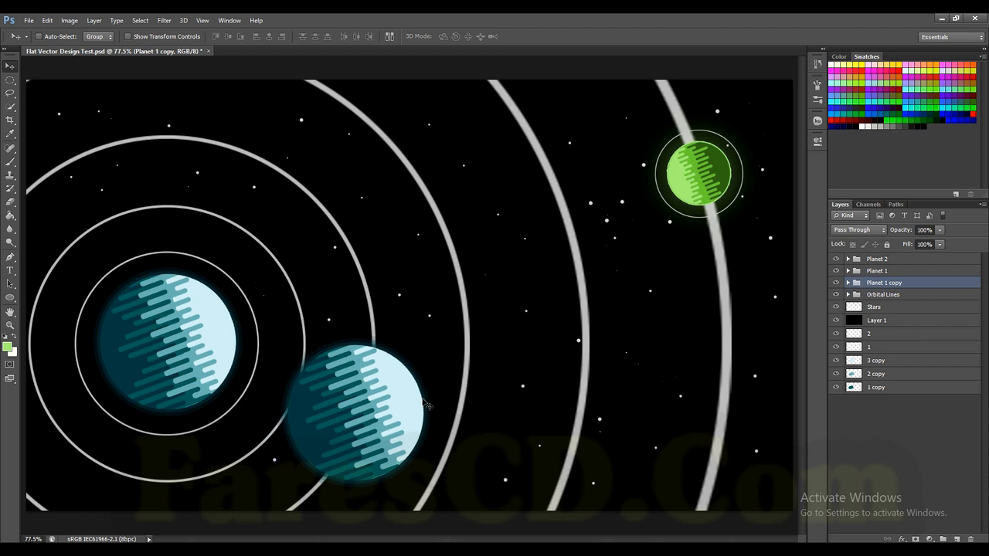
pyautogui.hotkey('ctrl', 't')
pyautogui.moveTo(623, 489); pyautogui.dragTo(438, 418)
pyautogui.scroll(5, 438, 418)
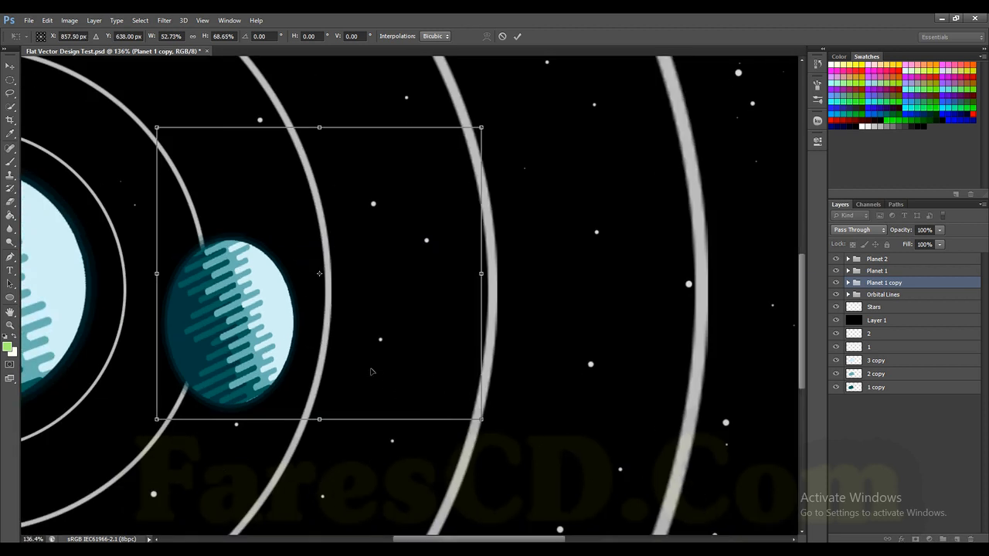
pyautogui.click(502, 36)
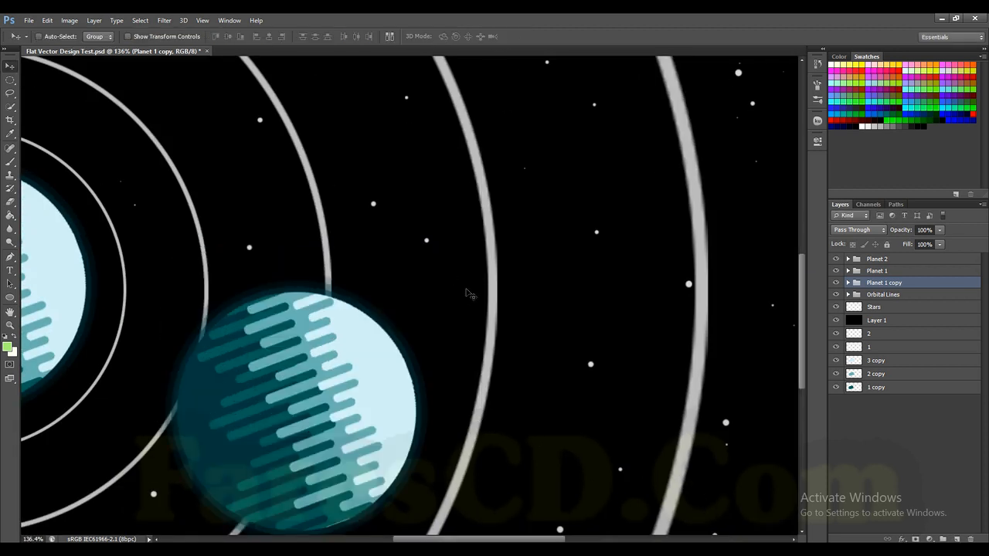
# Scale the copied blue planet down to about 19.5% and move it onto the innermost orbit line beside the large planet.
pyautogui.hotkey('ctrl', 't')
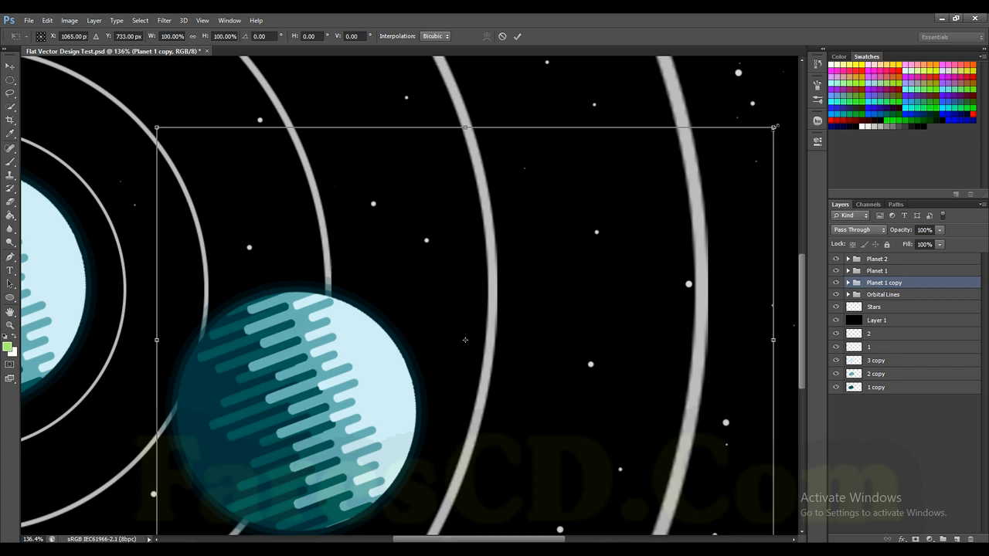
pyautogui.moveTo(758, 142); pyautogui.dragTo(311, 519)
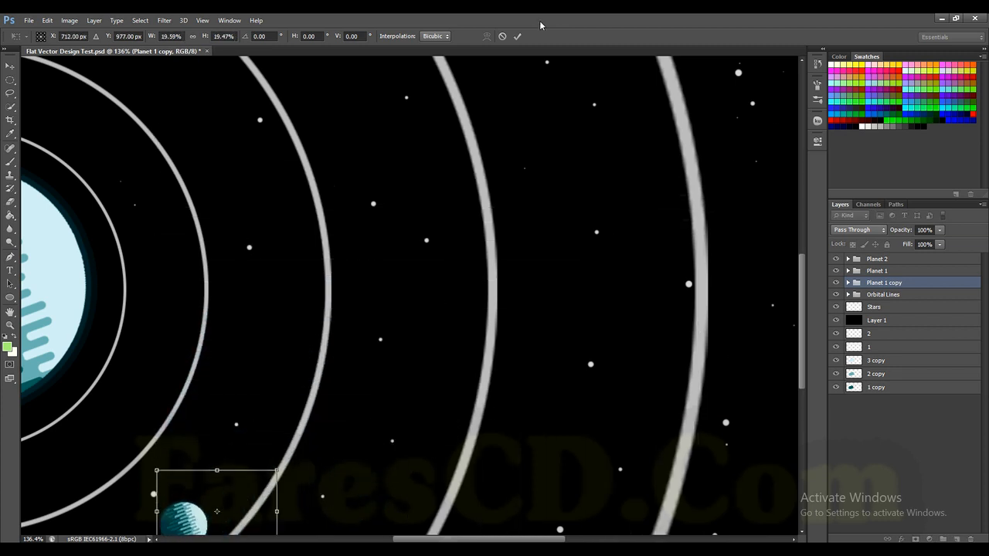
pyautogui.click(517, 36)
pyautogui.scroll(-2, 309, 313)
pyautogui.moveTo(210, 455); pyautogui.dragTo(159, 358)
# Shrink the small blue moon further to about 60% and position it centred on the innermost orbit line.
pyautogui.hotkey('ctrl', 't')
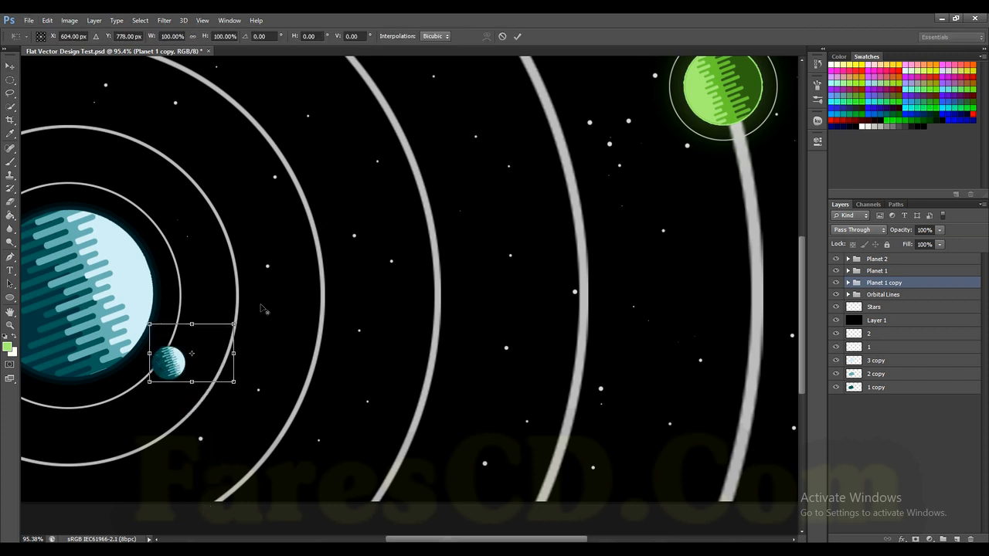
pyautogui.moveTo(237, 323); pyautogui.dragTo(206, 342)
pyautogui.scroll(2, 180, 372)
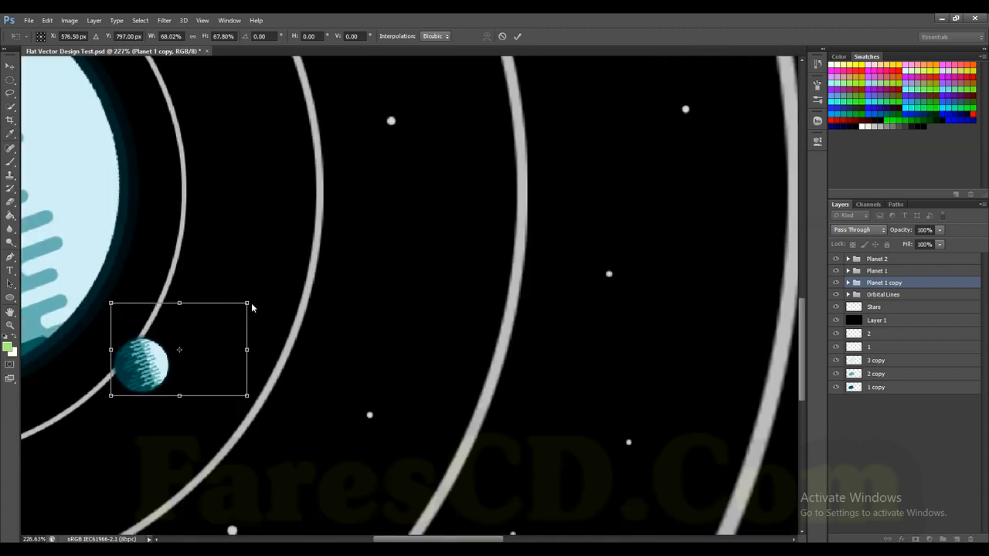
pyautogui.moveTo(240, 312); pyautogui.dragTo(191, 350)
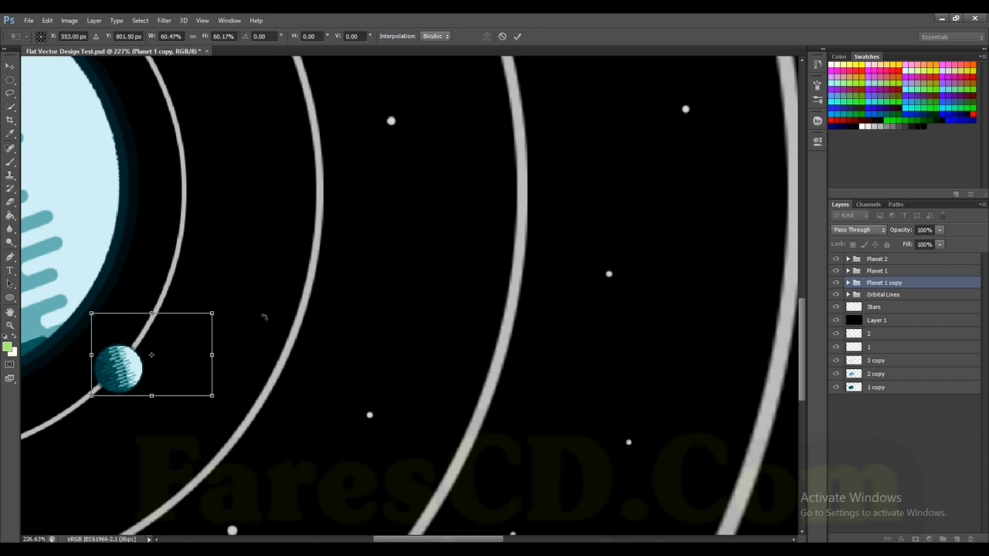
pyautogui.click(516, 36)
pyautogui.scroll(-3, 203, 335)
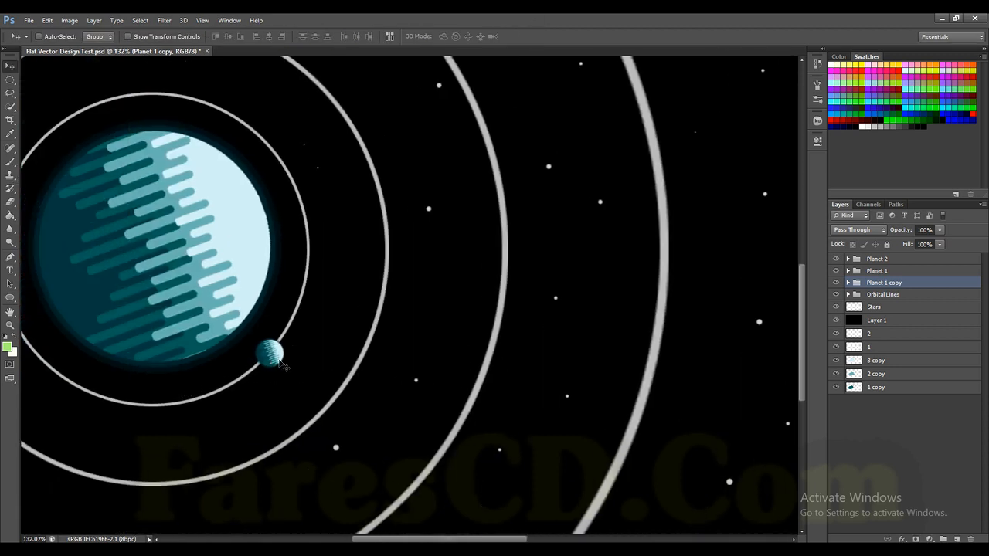
pyautogui.press('Left')
pyautogui.press('Up')
# Delete Ellipse 1 copy, copy 2 and copy 3 from the Planet 1 copy group, and duplicate Ellipse 1 directly below the group.
pyautogui.click(847, 283)
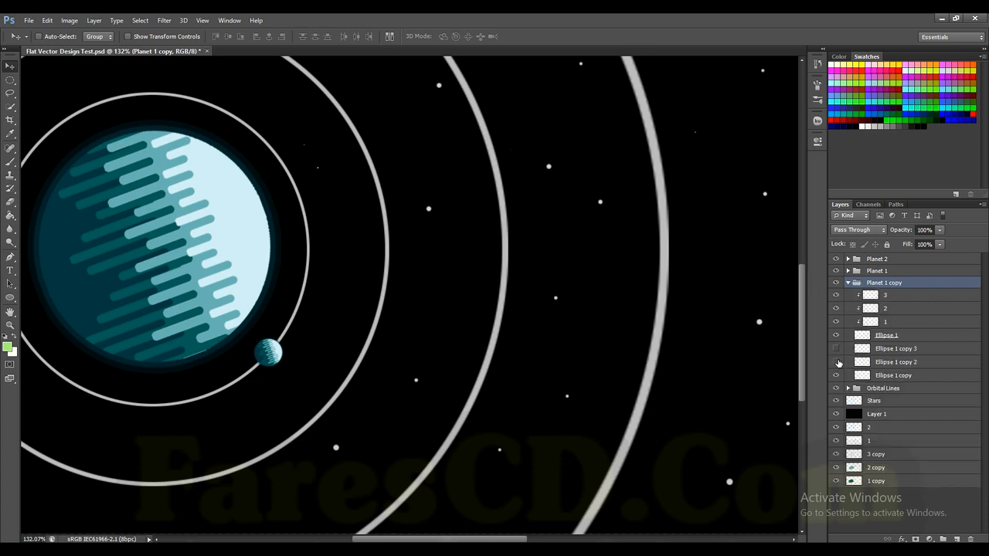
pyautogui.click(912, 378)
pyautogui.keyDown('shift'); pyautogui.click(896, 348); pyautogui.keyUp('shift')
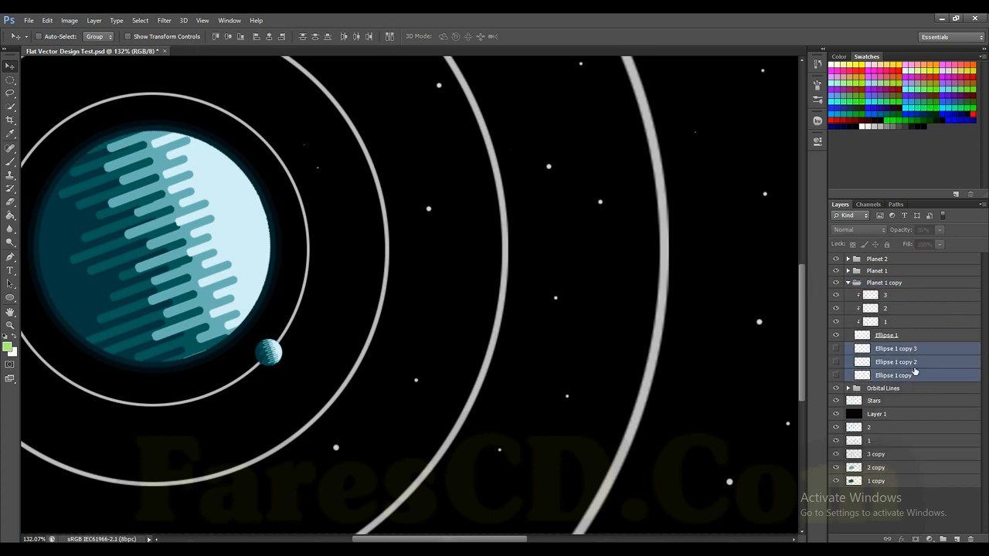
pyautogui.press('Delete')
pyautogui.moveTo(911, 336); pyautogui.dragTo(921, 350)
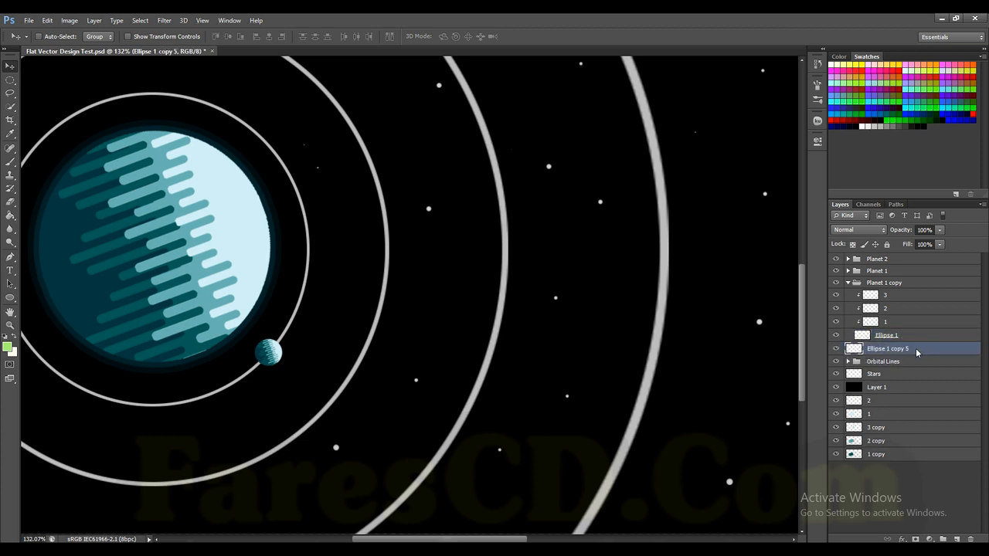
# Add a Stroke layer style in bright cyan (00ffff) to the Ellipse 1 copy 5 layer.
pyautogui.rightClick(914, 349)
pyautogui.press('Escape')
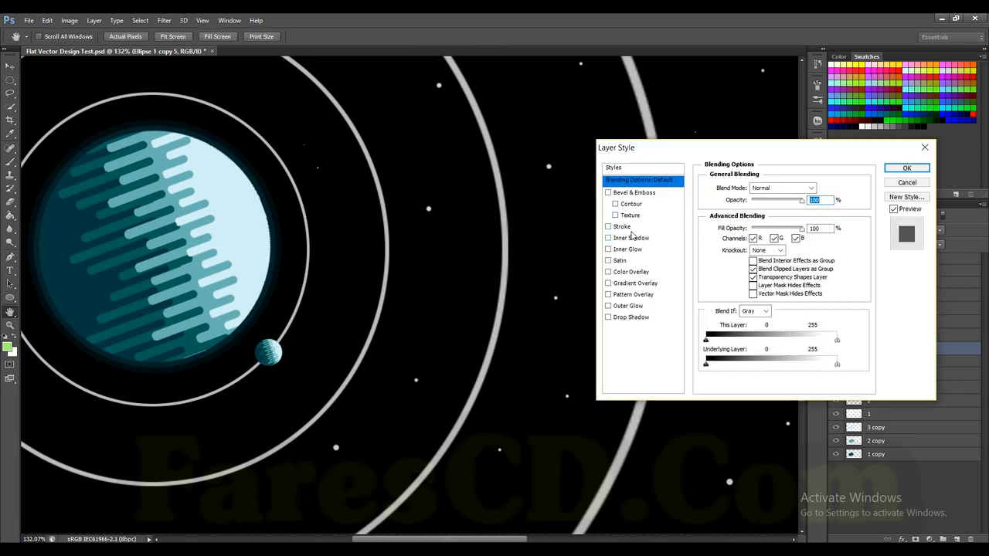
pyautogui.click(622, 226)
pyautogui.click(732, 261)
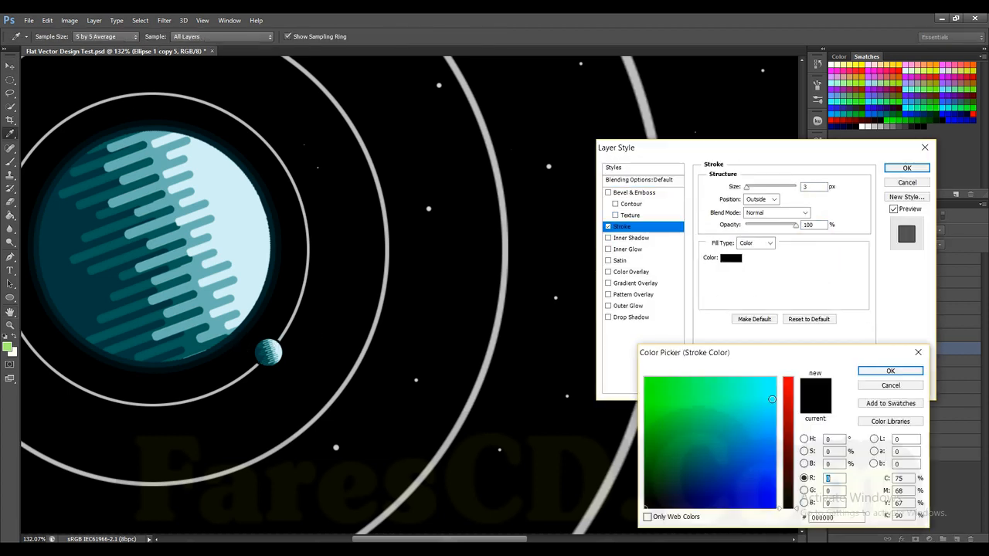
pyautogui.moveTo(777, 377)
pyautogui.mouseDown()
pyautogui.moveTo(800, 360)
pyautogui.moveTo(803, 368)
pyautogui.mouseUp()
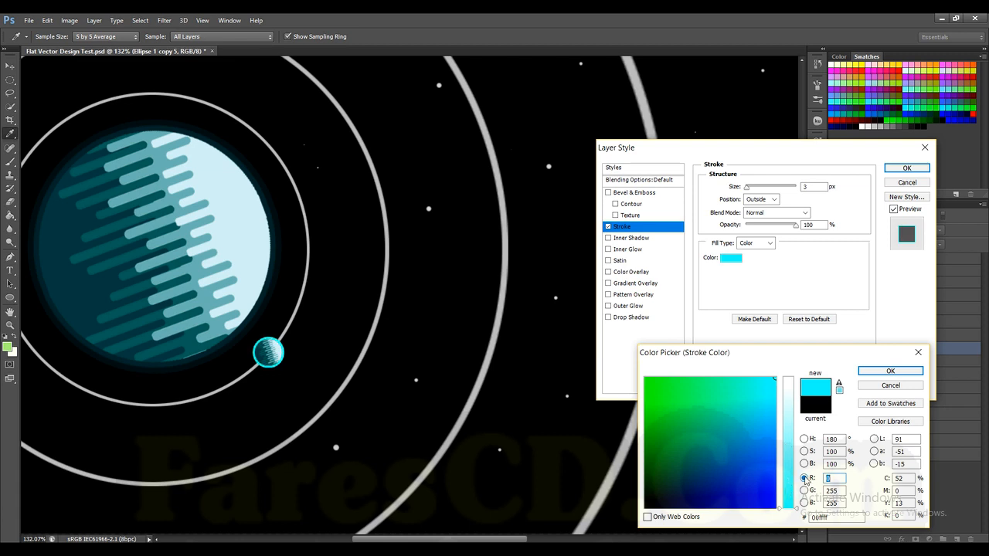
pyautogui.click(890, 370)
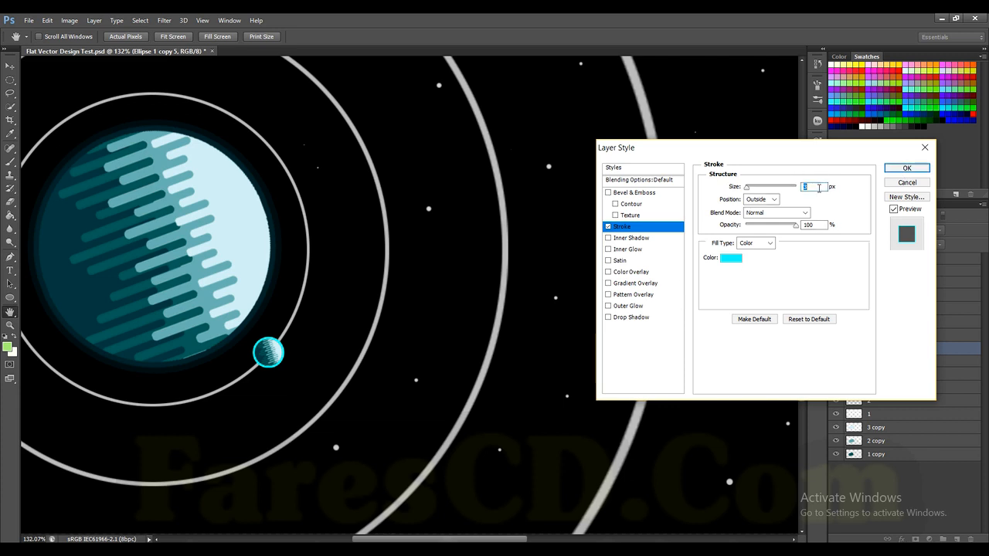
# Set the cyan stroke's size to 2 px.
pyautogui.write('1')
pyautogui.write('2')
pyautogui.write('.')
pyautogui.write('8')
pyautogui.click(641, 306)
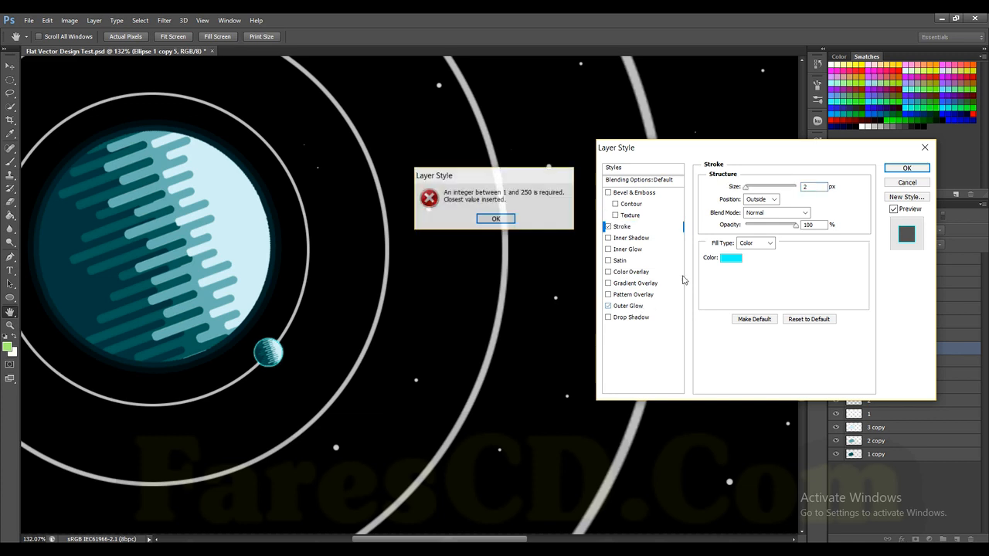
pyautogui.press('Return')
# Enable Outer Glow on Ellipse 1 copy 5 with the pale blue (c4dfe6) sampled from the small moon.
pyautogui.click(638, 307)
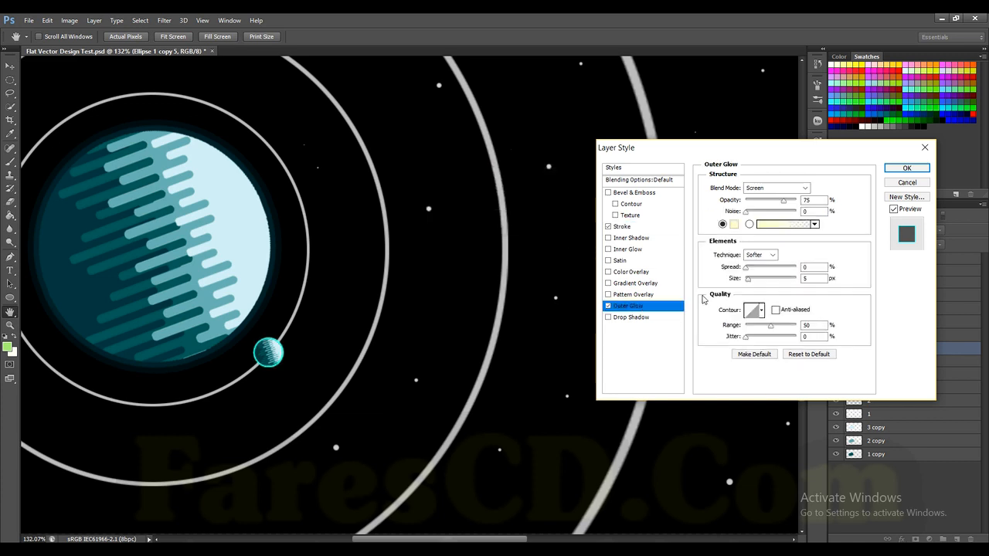
pyautogui.click(734, 224)
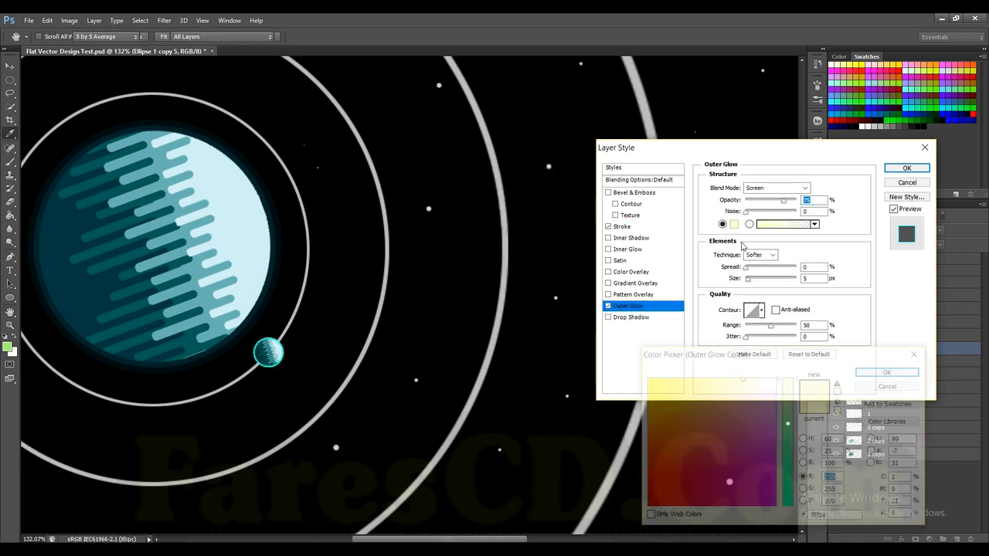
pyautogui.click(279, 349)
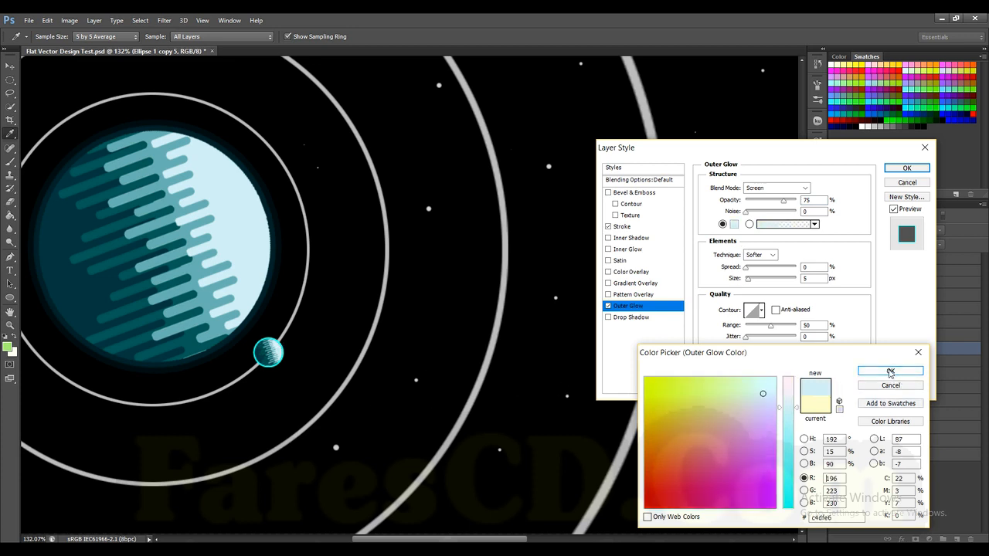
pyautogui.click(890, 371)
# Set the outer glow to Normal blending at 100% opacity, enlarge its size, and apply the layer style.
pyautogui.moveTo(747, 278); pyautogui.dragTo(782, 284)
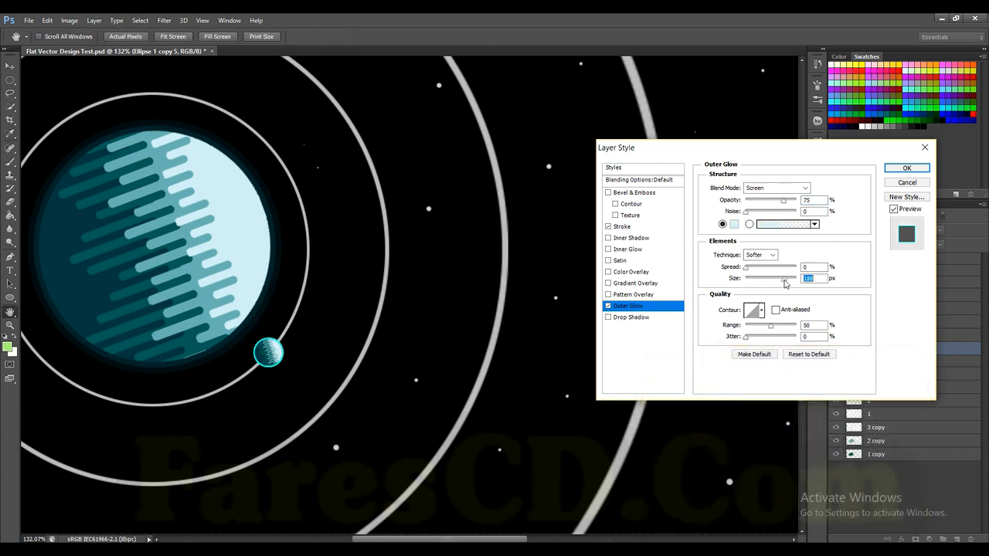
pyautogui.moveTo(780, 202); pyautogui.dragTo(799, 200)
pyautogui.click(776, 187)
pyautogui.click(764, 194)
pyautogui.moveTo(764, 277)
pyautogui.mouseDown()
pyautogui.moveTo(754, 284)
pyautogui.moveTo(769, 284)
pyautogui.mouseUp()
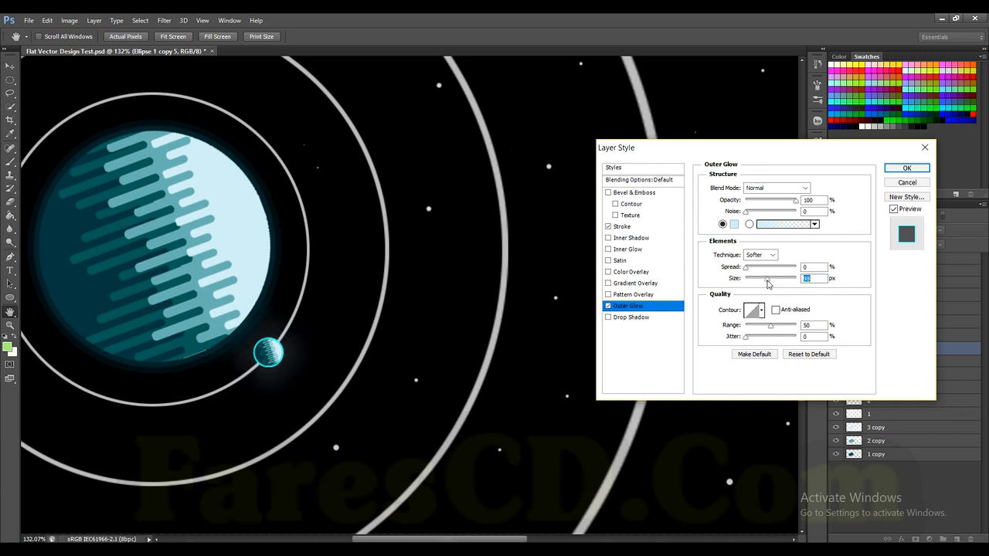
pyautogui.moveTo(775, 284); pyautogui.dragTo(771, 283)
pyautogui.click(907, 168)
# Collapse the Planet 1 copy group, duplicate the Planet 2 group, and move the copy below the green planet.
pyautogui.scroll(-3, 686, 241)
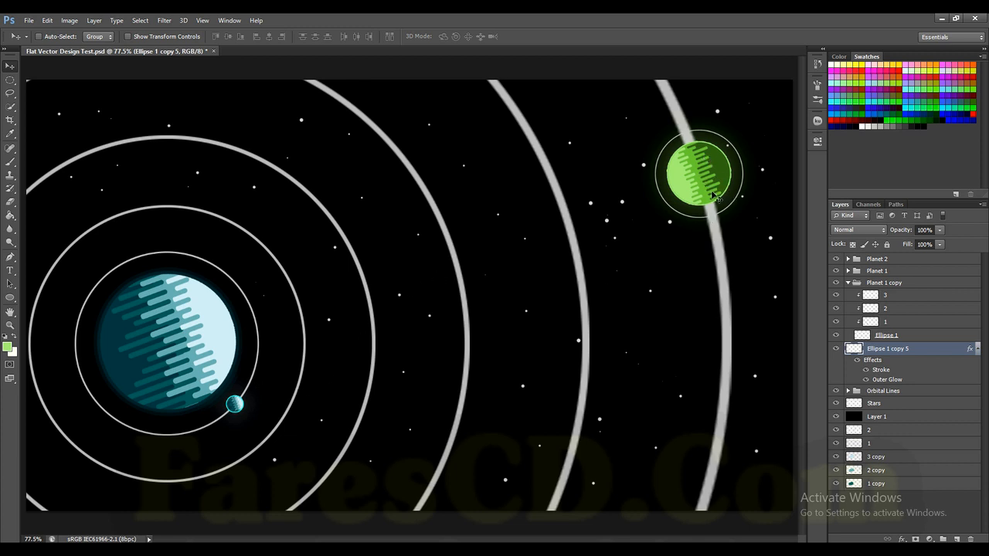
pyautogui.click(849, 285)
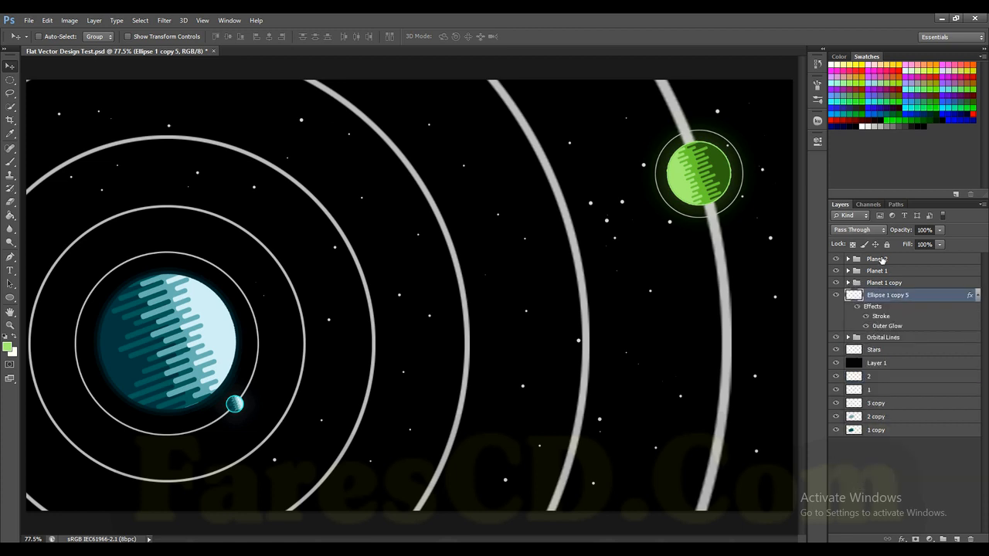
pyautogui.click(876, 261)
pyautogui.hotkey('ctrl', 'j')
pyautogui.moveTo(696, 215); pyautogui.dragTo(681, 260)
# Scale the copied green planet to about 13% and place it on the left edge of the green planet's ring.
pyautogui.hotkey('ctrl', 't')
pyautogui.moveTo(789, 293); pyautogui.dragTo(655, 175)
pyautogui.scroll(3, 681, 207)
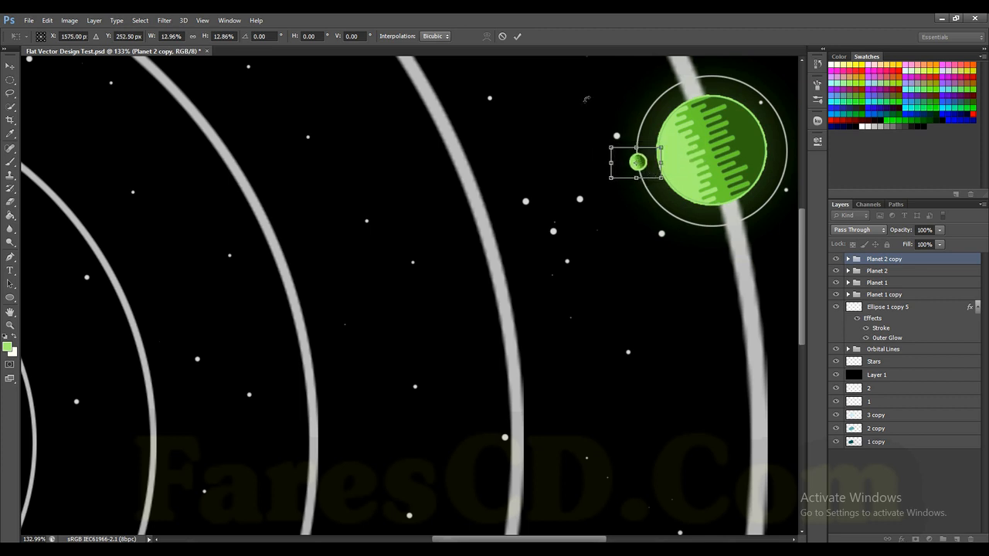
pyautogui.click(518, 36)
# Thin the stroke on Ellipse 1 copy 4 in the Planet 2 copy group and collapse the group.
pyautogui.scroll(3, 649, 185)
pyautogui.scroll(2, 635, 179)
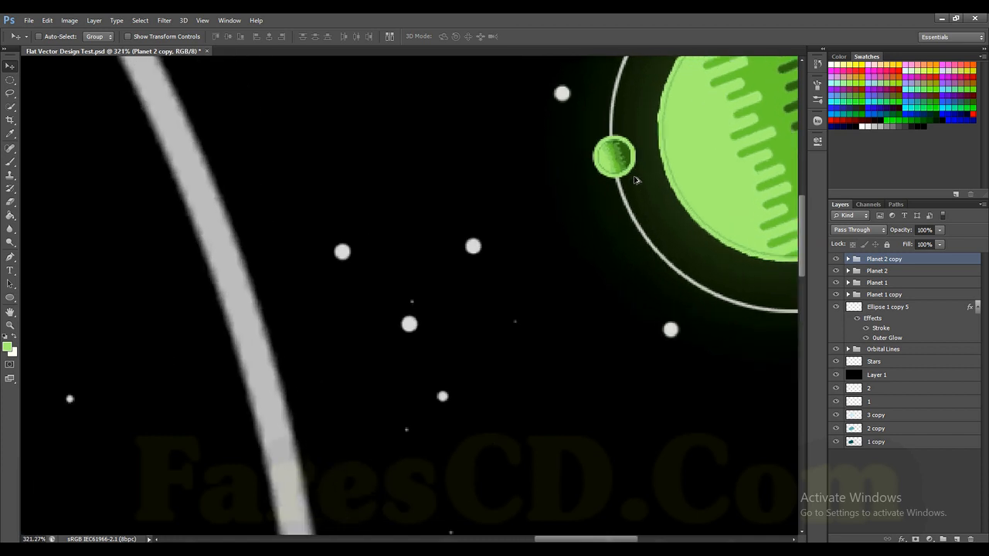
pyautogui.click(848, 259)
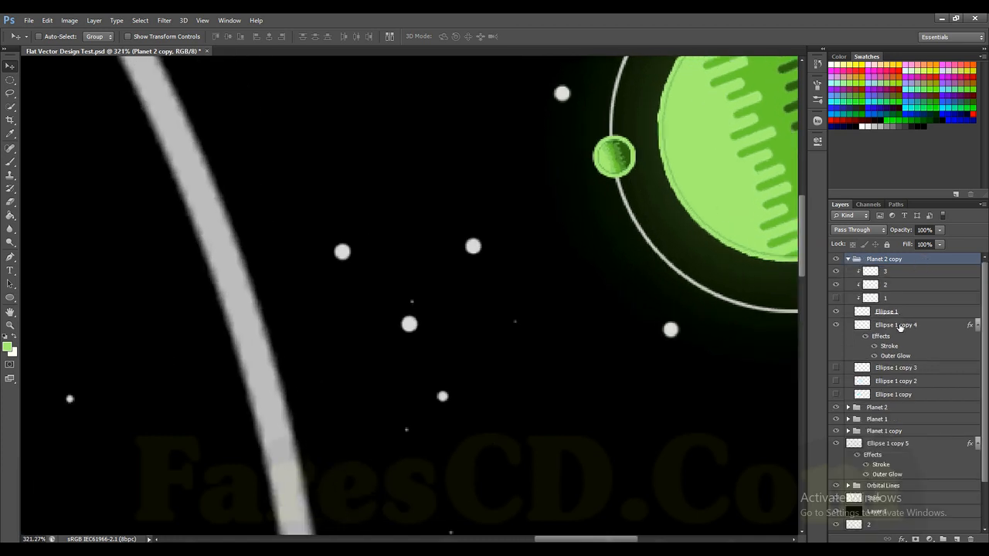
pyautogui.rightClick(898, 328)
pyautogui.click(857, 126)
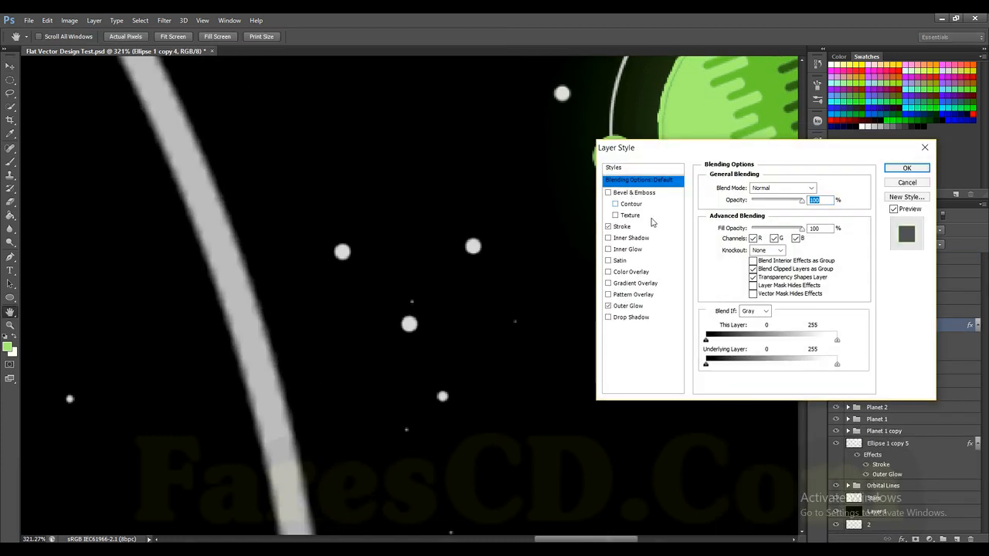
pyautogui.click(630, 229)
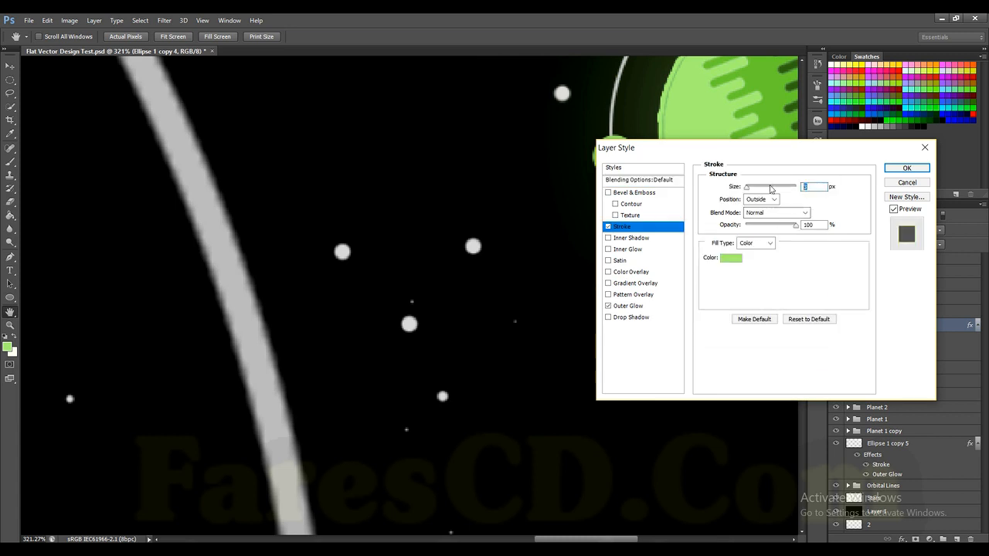
pyautogui.press('Return')
pyautogui.scroll(-5, 671, 172)
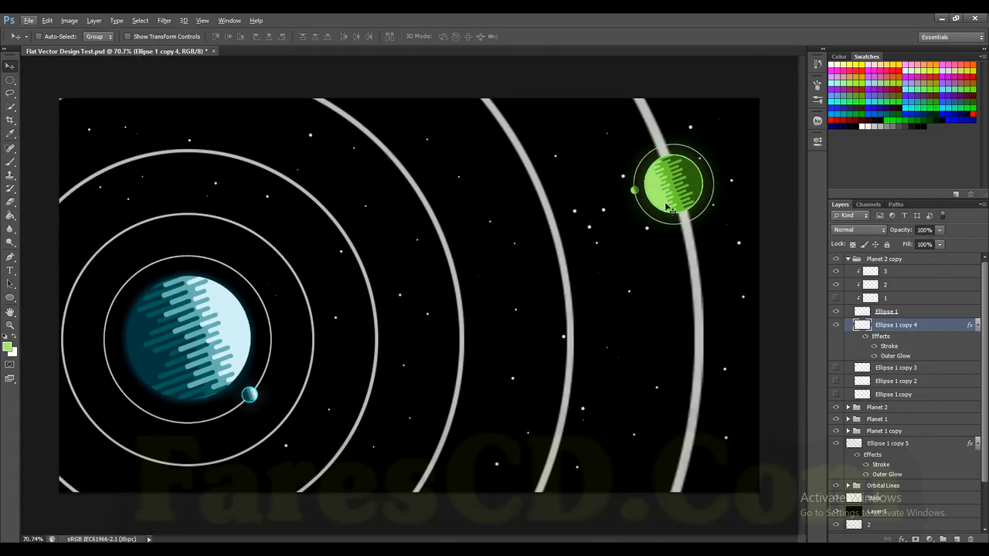
pyautogui.scroll(-1, 93, 359)
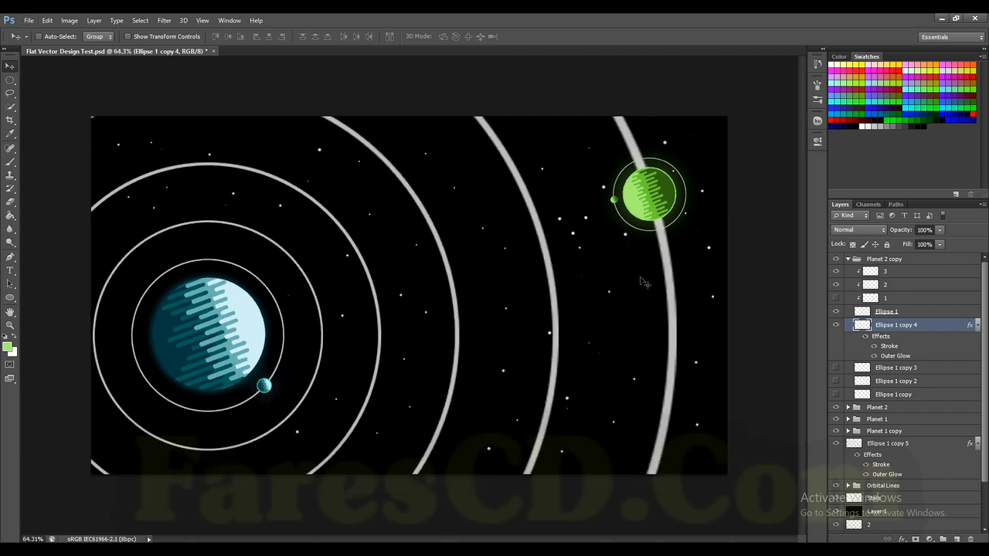
pyautogui.click(847, 260)
# Rename both the Planet 2 copy and Planet 1 copy groups as 3.
pyautogui.doubleClick(886, 260)
pyautogui.write('3')
pyautogui.press('Return')
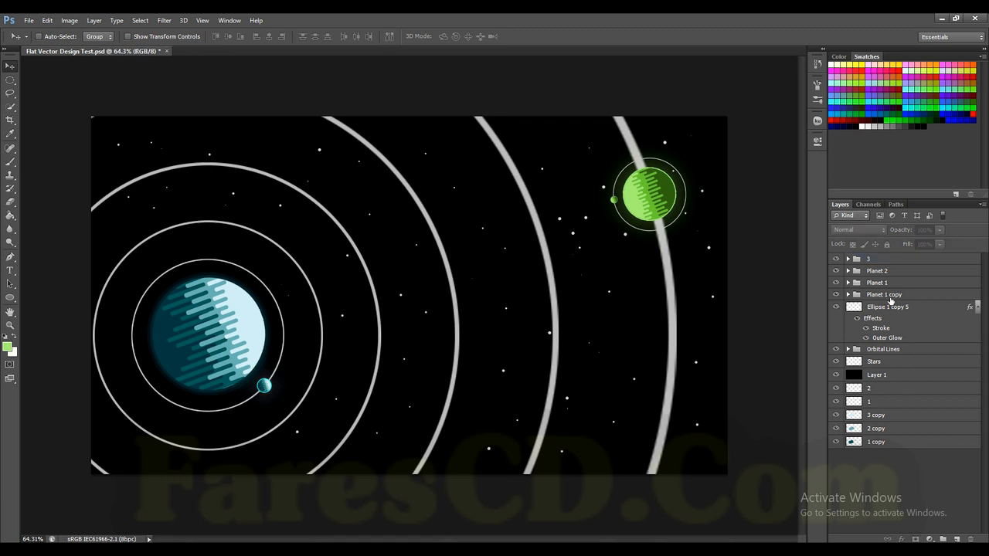
pyautogui.doubleClick(889, 294)
pyautogui.write('3')
pyautogui.press('Return')
# Rename the topmost group, holding the small green moon, as Planet 4.
pyautogui.doubleClick(871, 259)
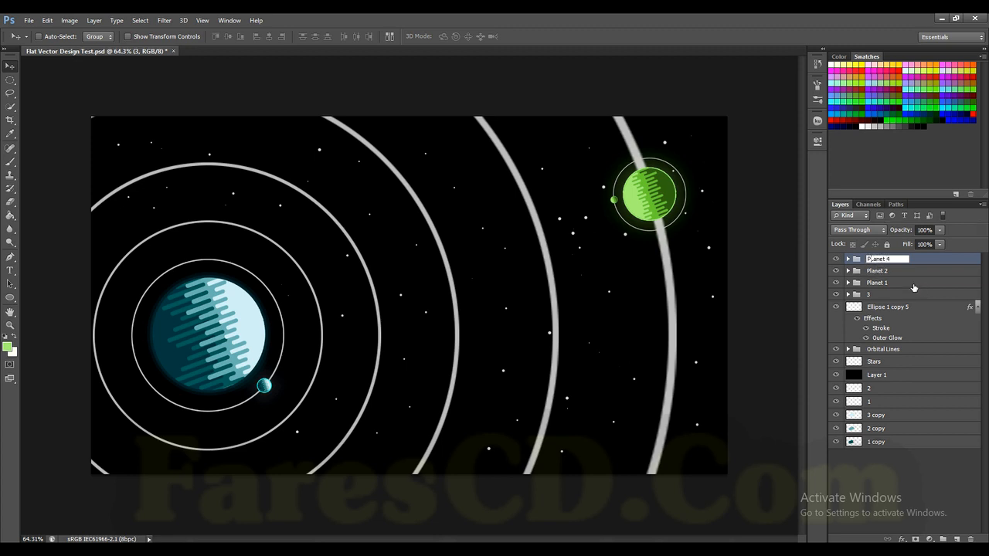
pyautogui.write('P')
pyautogui.moveTo(883, 259); pyautogui.dragTo(867, 259)
# Rename the small blue moon's group, directly above Ellipse 1 copy 5, as Planet 3.
pyautogui.click(873, 296)
pyautogui.click(873, 296)
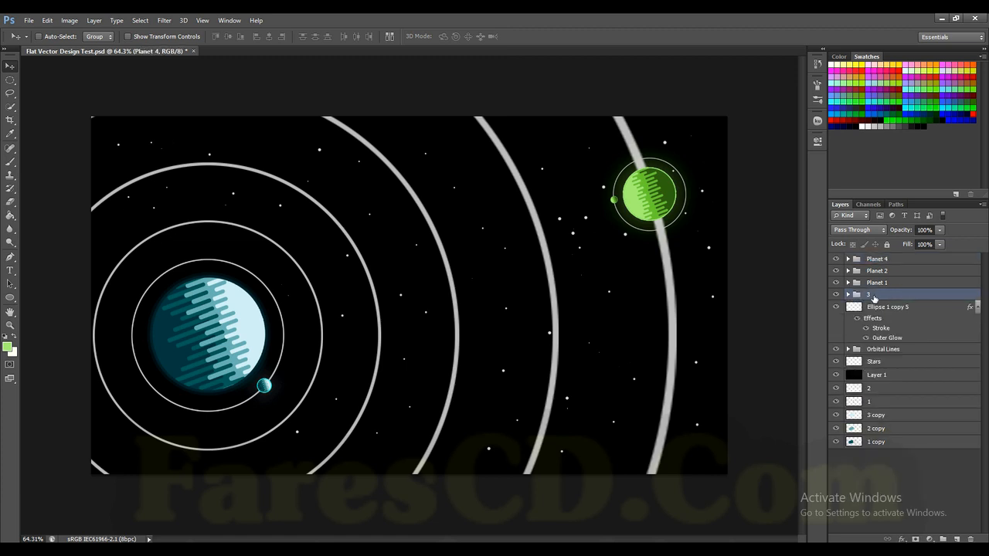
pyautogui.click(906, 168)
pyautogui.doubleClick(871, 298)
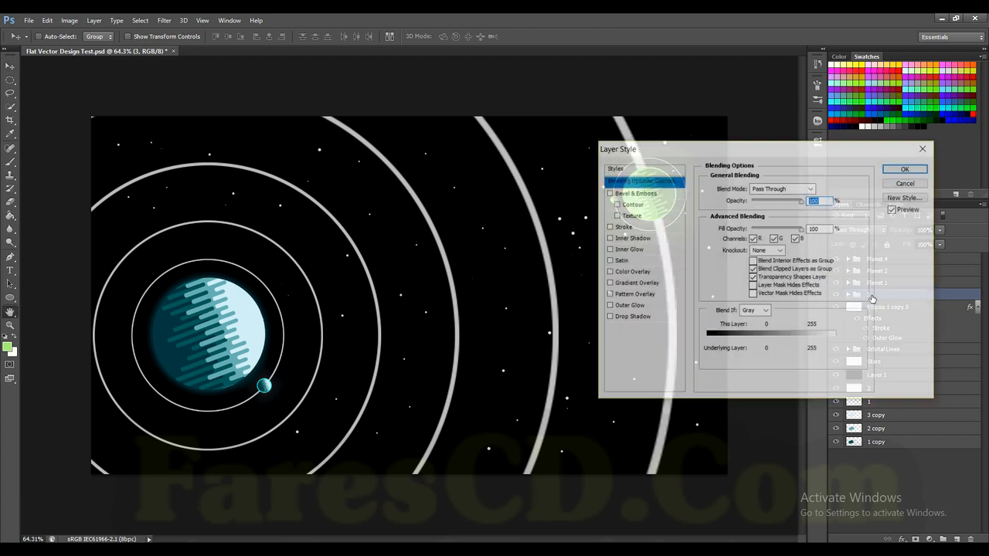
pyautogui.click(922, 148)
pyautogui.doubleClick(869, 295)
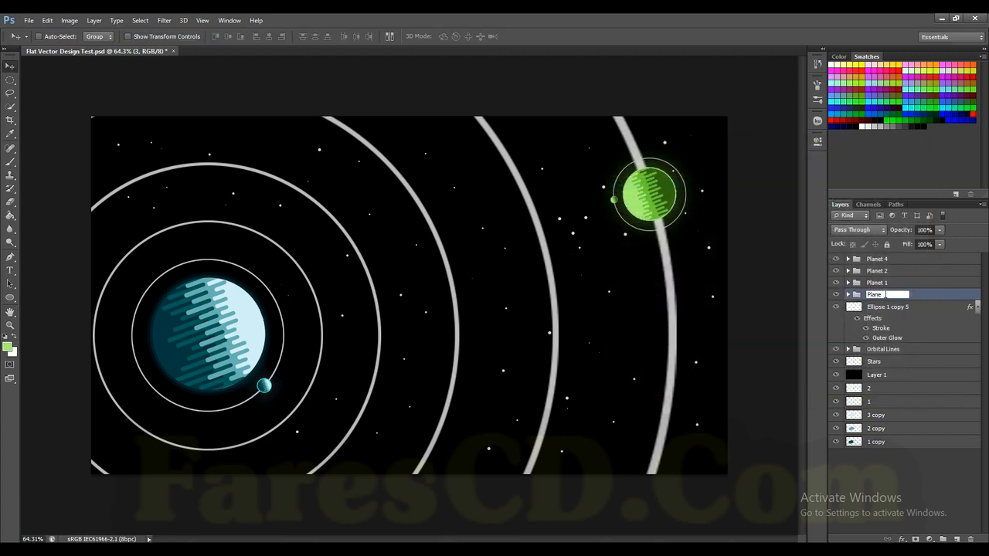
pyautogui.press('Return')
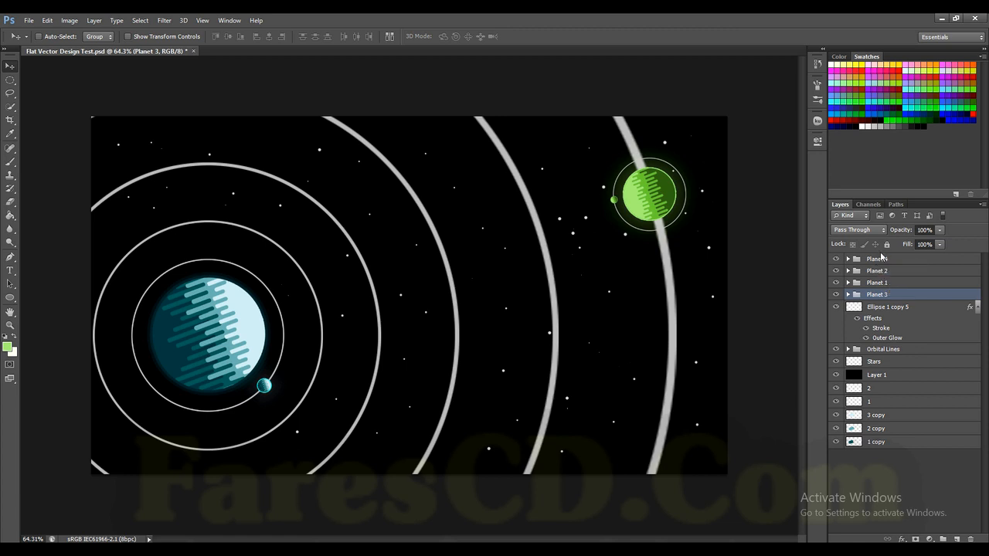
# Duplicate the Planet 1 group and try moving the copy onto the fourth orbit line from the centre.
pyautogui.click(894, 284)
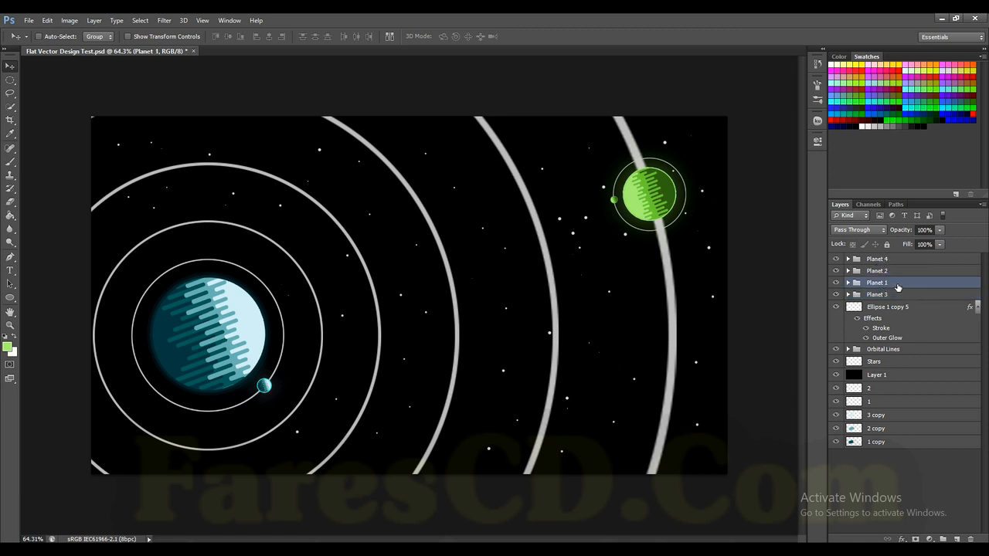
pyautogui.hotkey('ctrl', 'j')
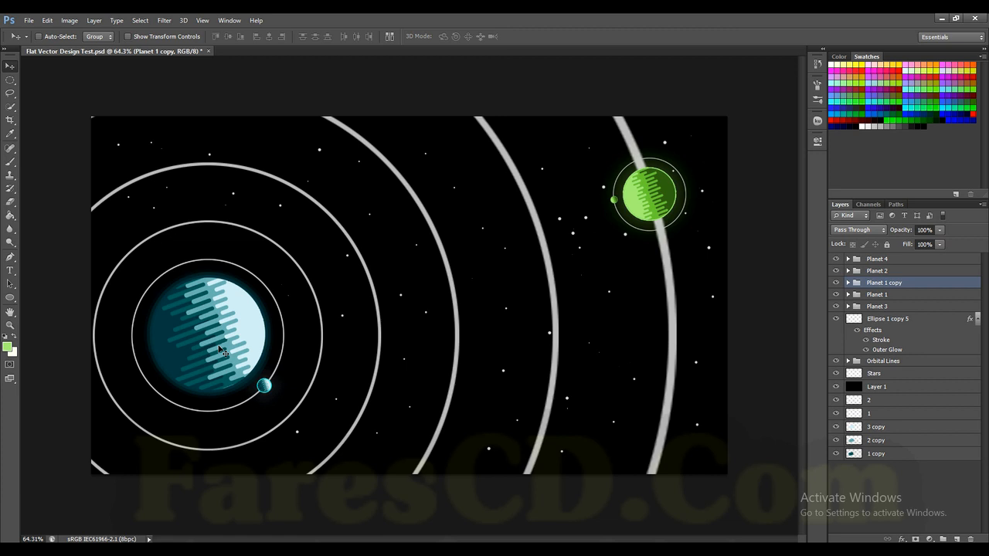
pyautogui.moveTo(225, 348); pyautogui.dragTo(461, 291)
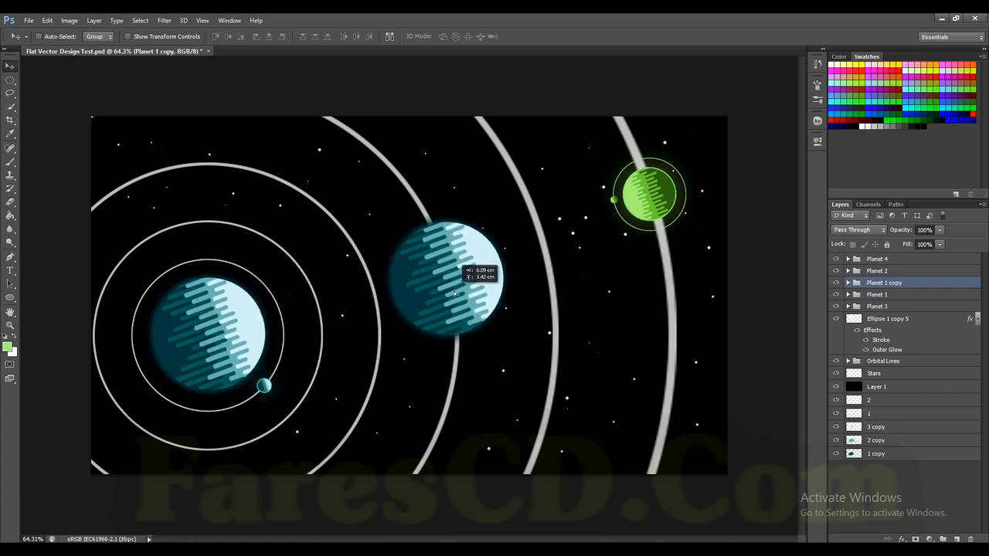
pyautogui.scroll(1, 249, 397)
pyautogui.scroll(12, 249, 397)
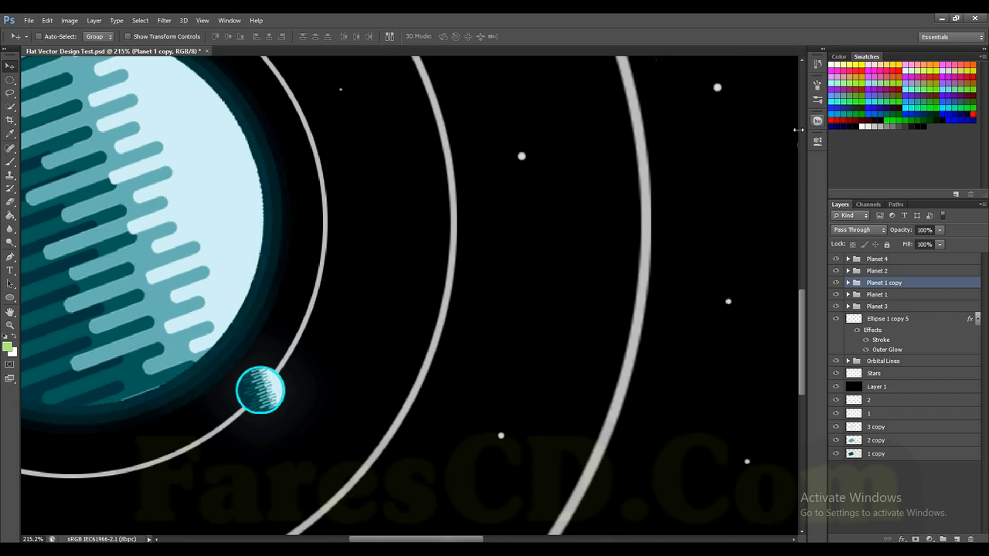
pyautogui.scroll(-8, 455, 371)
pyautogui.scroll(-4, 382, 285)
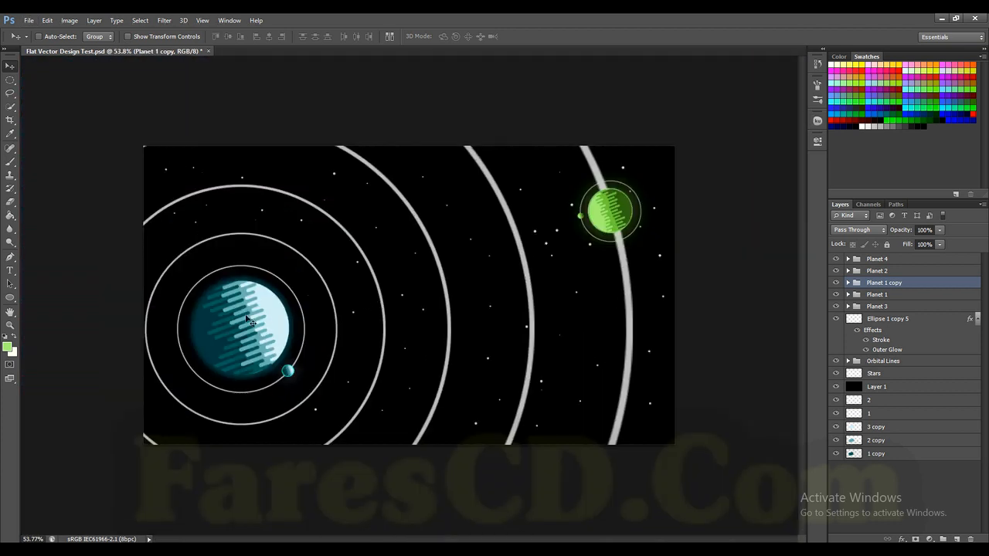
# Create another copy of the Planet 1 group and place it on the fourth orbit line, up and right of the original.
pyautogui.press('alt')
pyautogui.click(877, 294)
pyautogui.moveTo(254, 334); pyautogui.dragTo(452, 278)
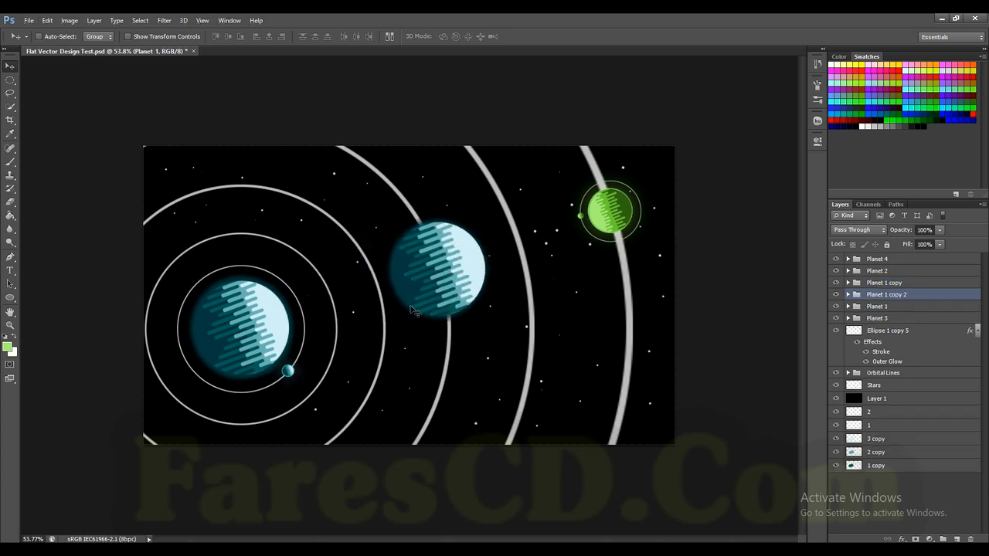
pyautogui.scroll(7, 411, 307)
pyautogui.hscroll(-2, 157, 447)
pyautogui.scroll(-2, 149, 450)
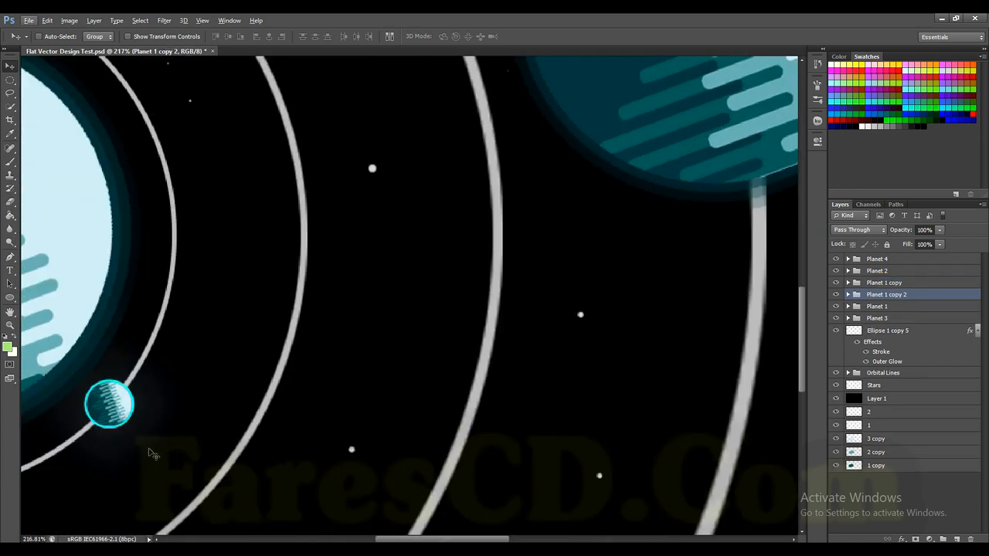
pyautogui.scroll(5, 151, 454)
pyautogui.scroll(-3, 129, 347)
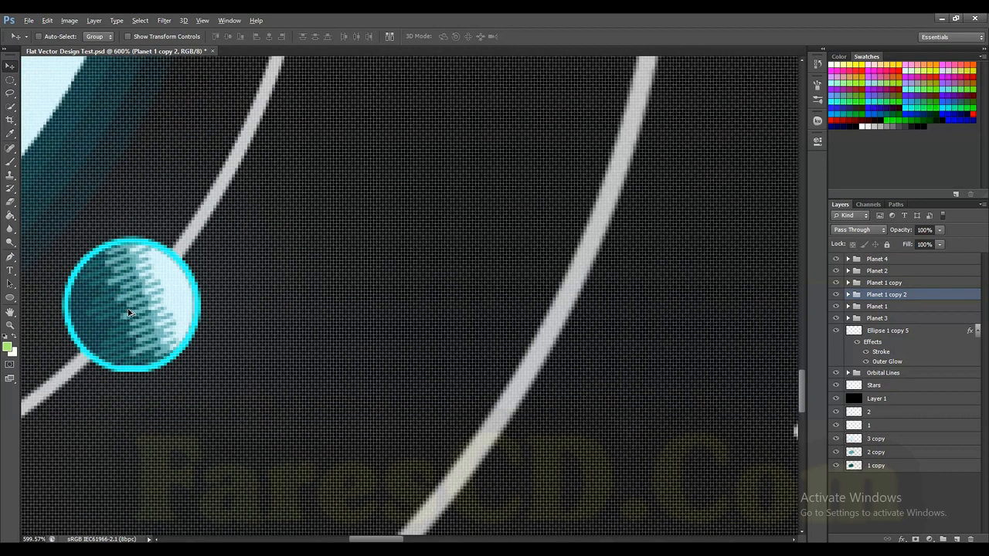
pyautogui.scroll(-4, 401, 337)
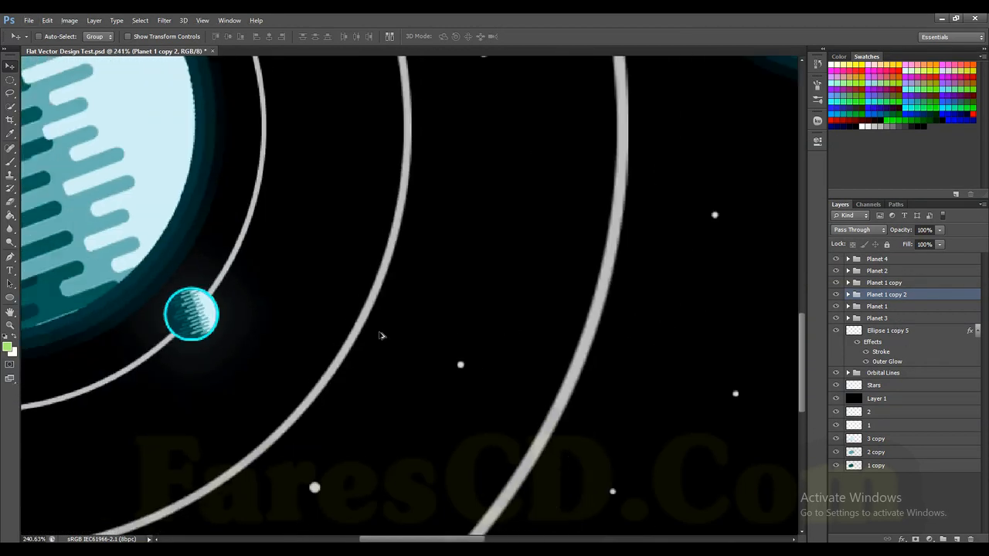
pyautogui.scroll(-4, 535, 322)
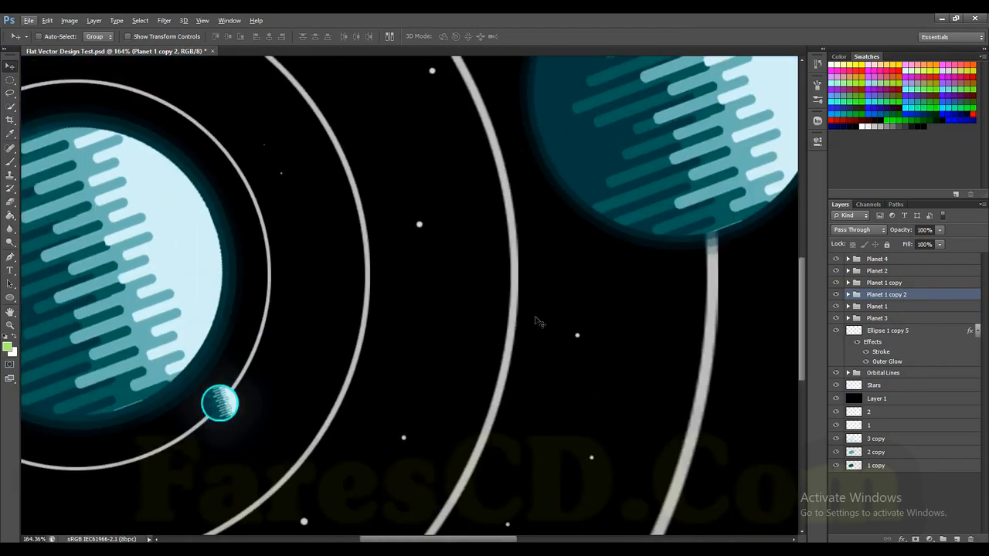
# Delete the glow layers beneath Ellipse 1 in the Planet 1 copy 2 group.
pyautogui.hscroll(1, 539, 323)
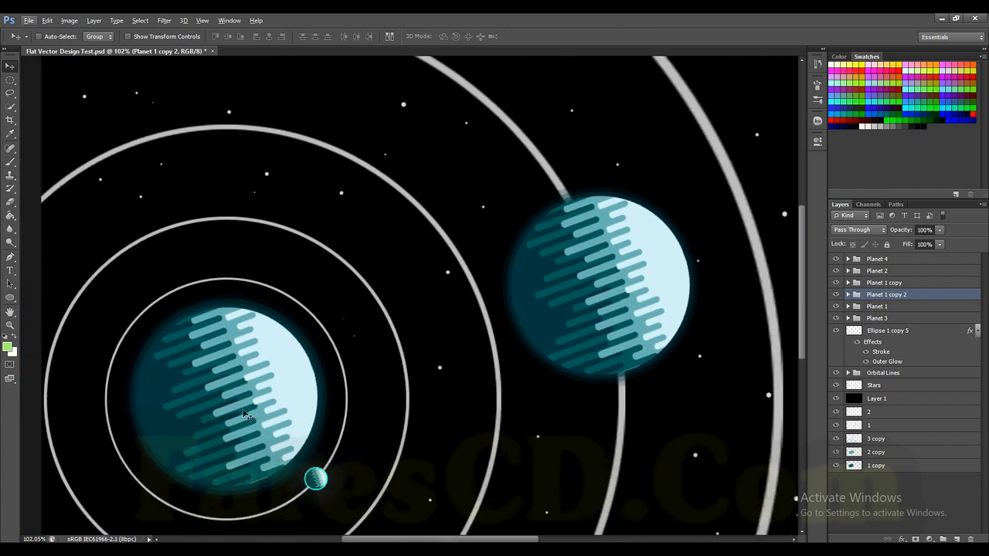
pyautogui.scroll(-1, 287, 408)
pyautogui.press('alt')
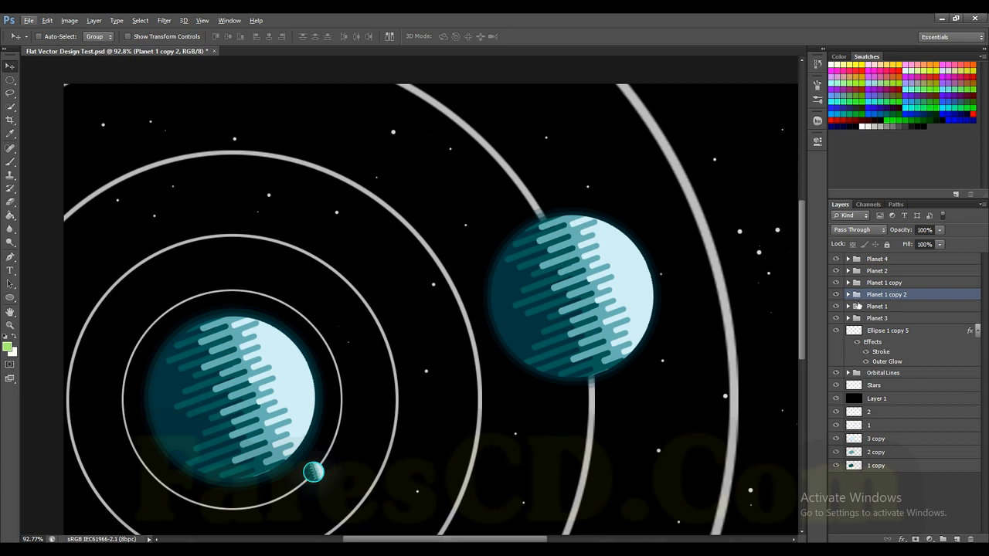
pyautogui.scroll(-2, 607, 348)
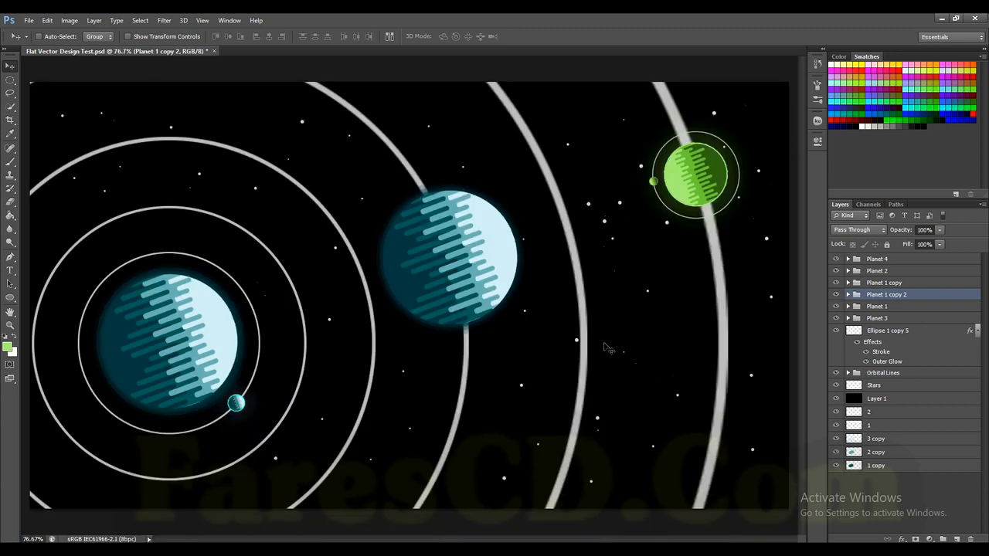
pyautogui.click(848, 294)
pyautogui.click(888, 361)
pyautogui.keyDown('shift'); pyautogui.click(892, 388); pyautogui.keyUp('shift')
pyautogui.press('Delete')
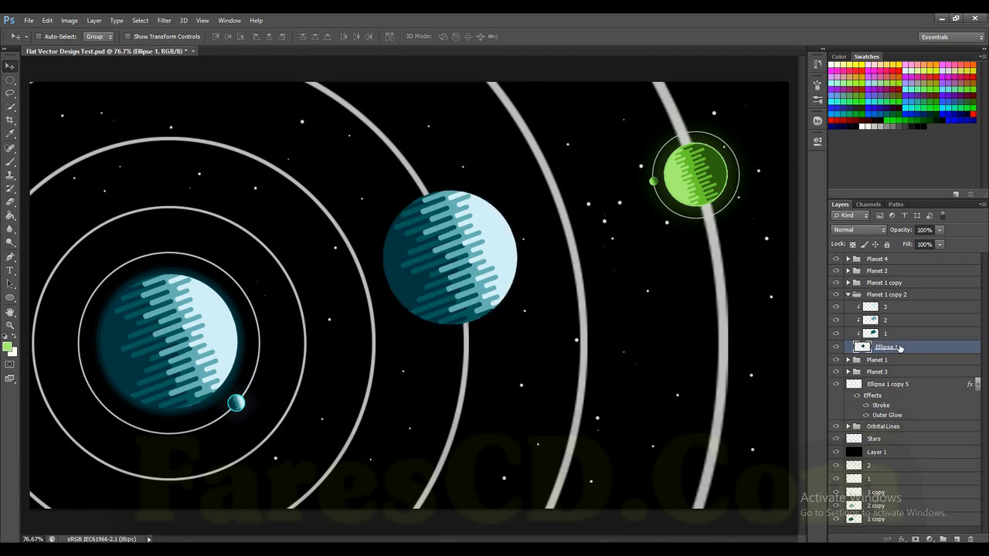
# Duplicate Ellipse 1 beneath the original in the Planet 1 copy 2 group and rename the group as Planet 5.
pyautogui.moveTo(903, 348)
pyautogui.mouseDown()
pyautogui.moveTo(915, 357)
pyautogui.moveTo(892, 352)
pyautogui.mouseUp()
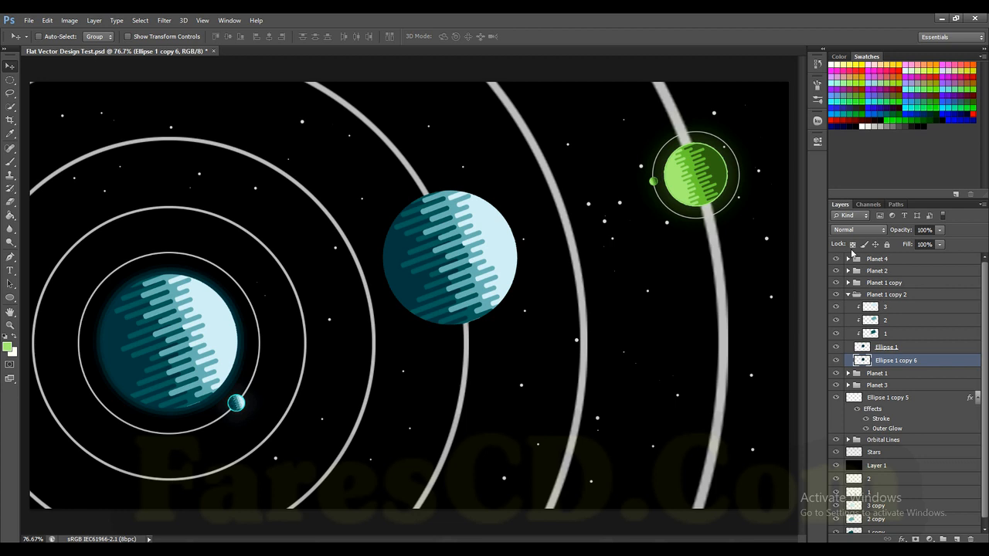
pyautogui.click(848, 295)
pyautogui.doubleClick(895, 300)
pyautogui.write('Planet 5')
pyautogui.press('Return')
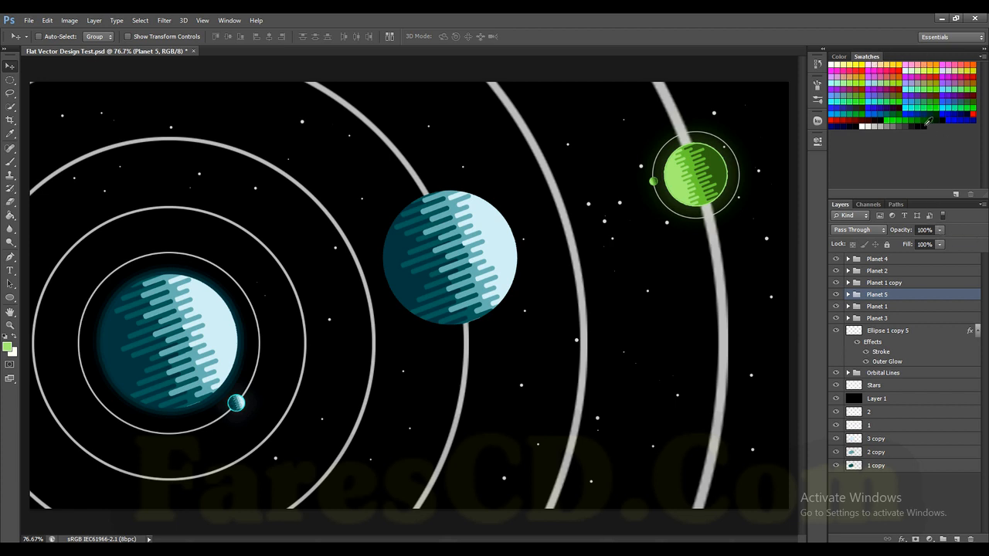
# Try to append the Mac OS colour set to the current swatches.
pyautogui.click(229, 22)
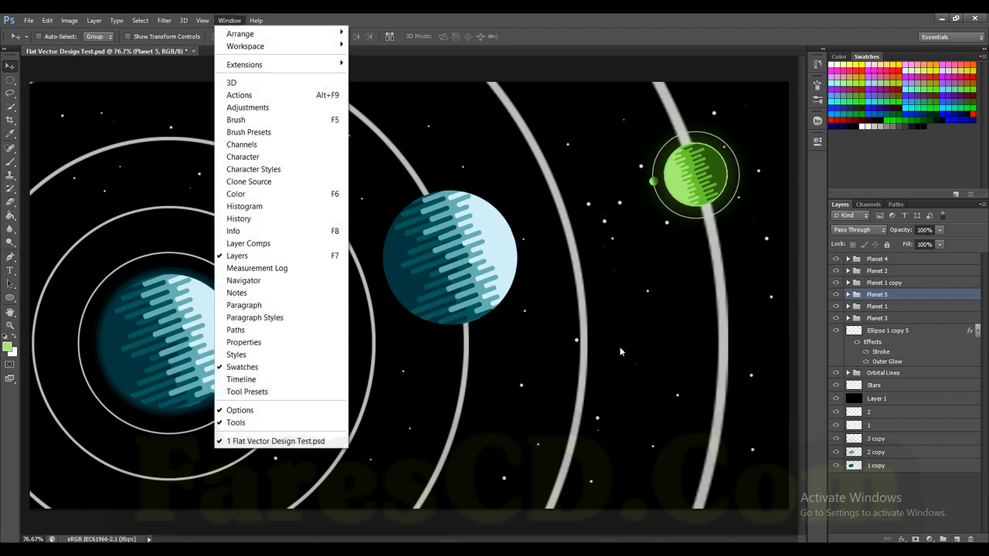
pyautogui.click(918, 172)
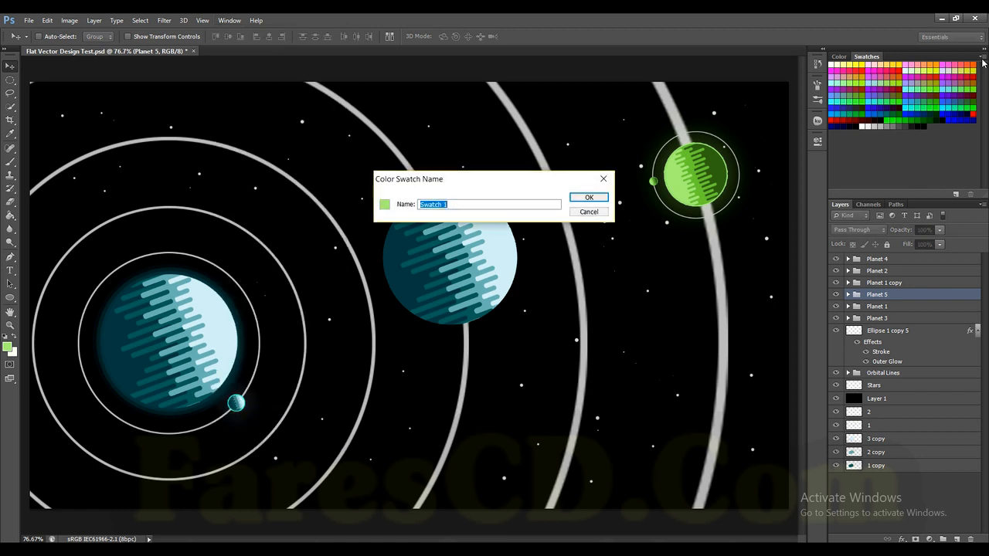
pyautogui.click(604, 178)
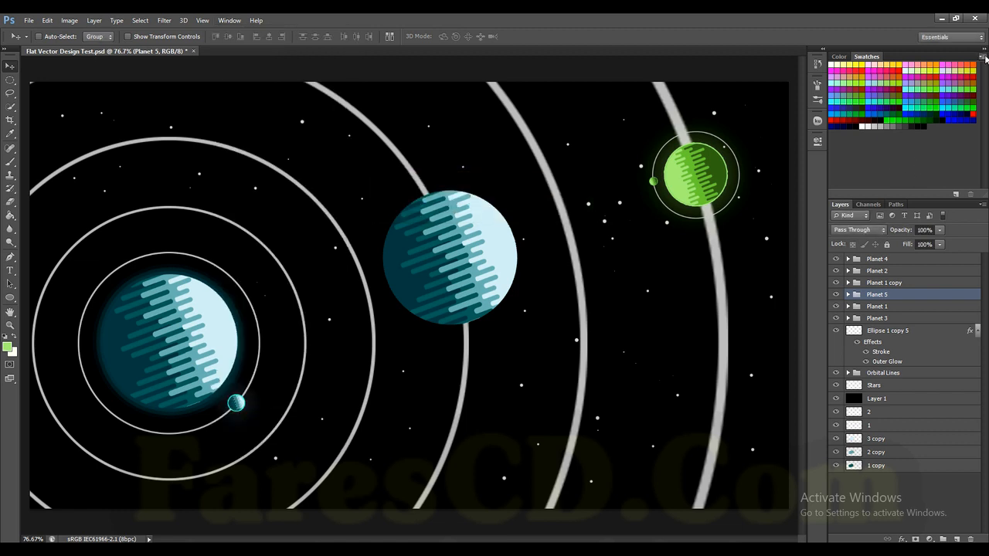
pyautogui.click(980, 56)
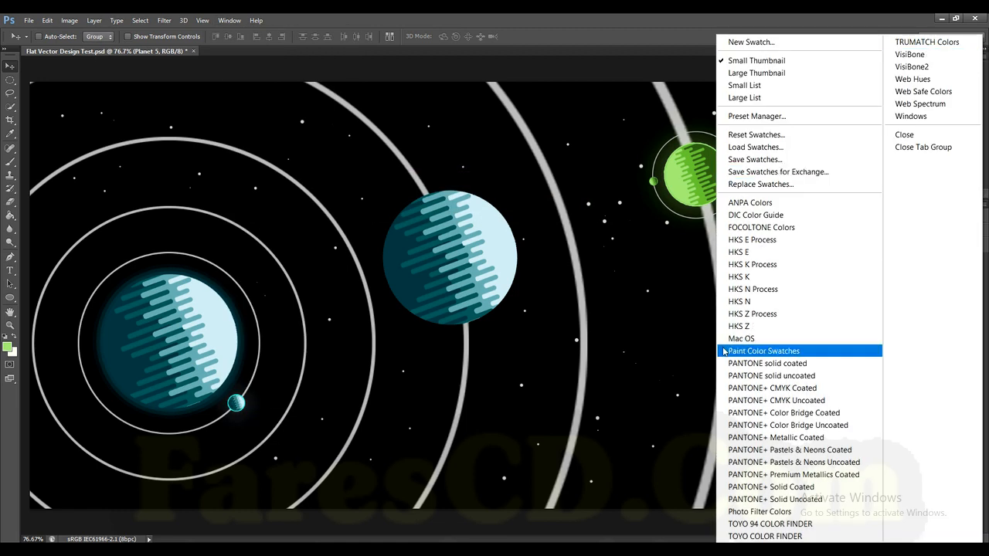
pyautogui.click(751, 340)
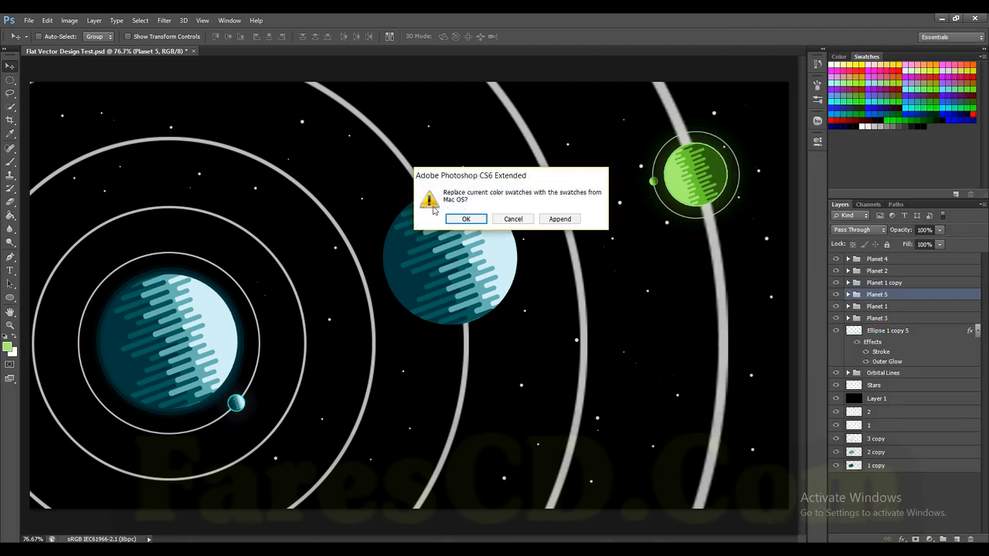
pyautogui.click(563, 223)
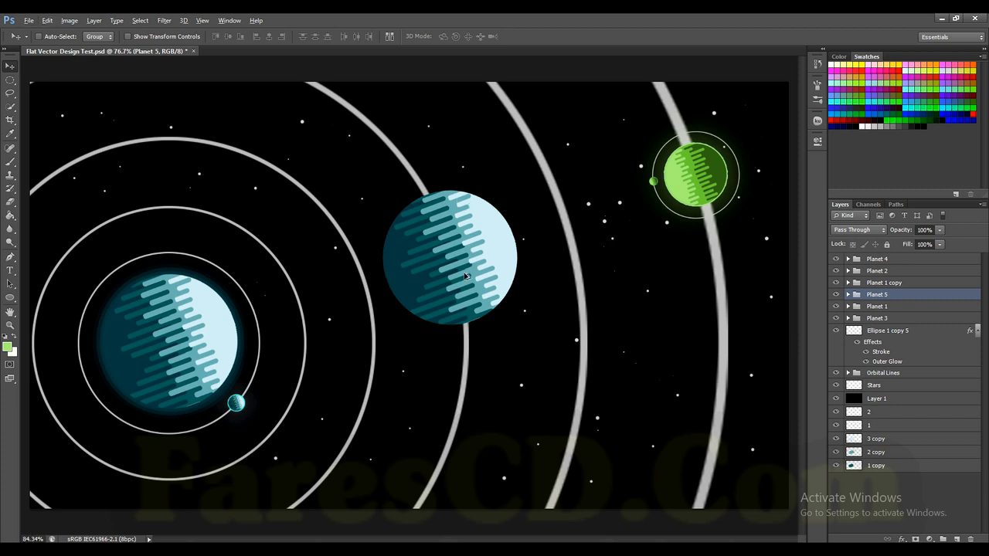
# Expand the Planet 5 group and select its Ellipse 1 base layer for recolouring.
pyautogui.scroll(2, 468, 274)
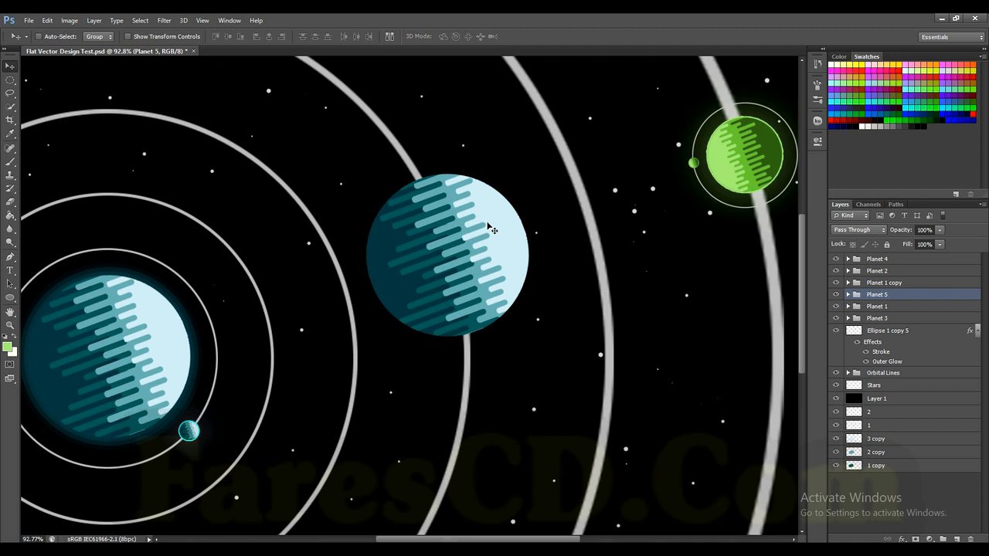
pyautogui.scroll(2, 487, 226)
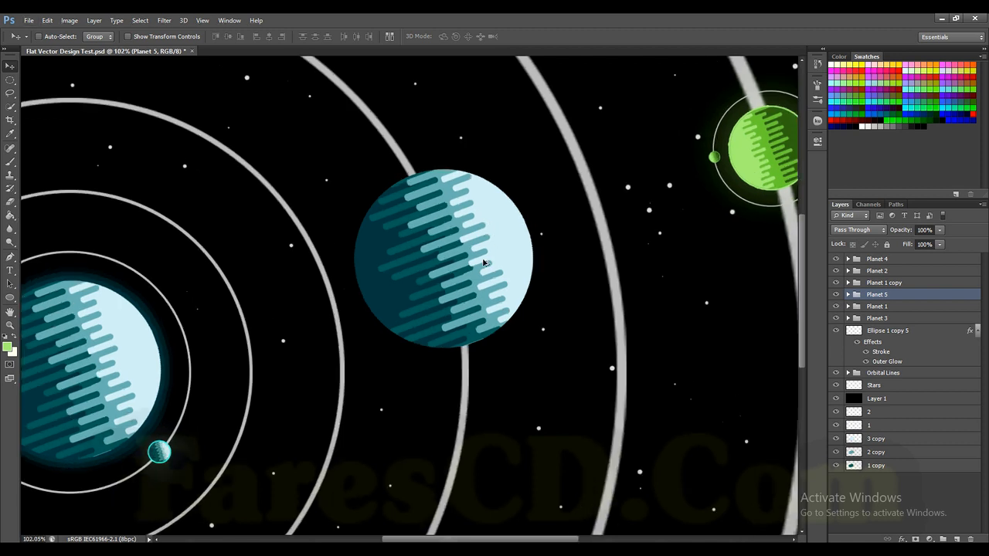
pyautogui.click(847, 294)
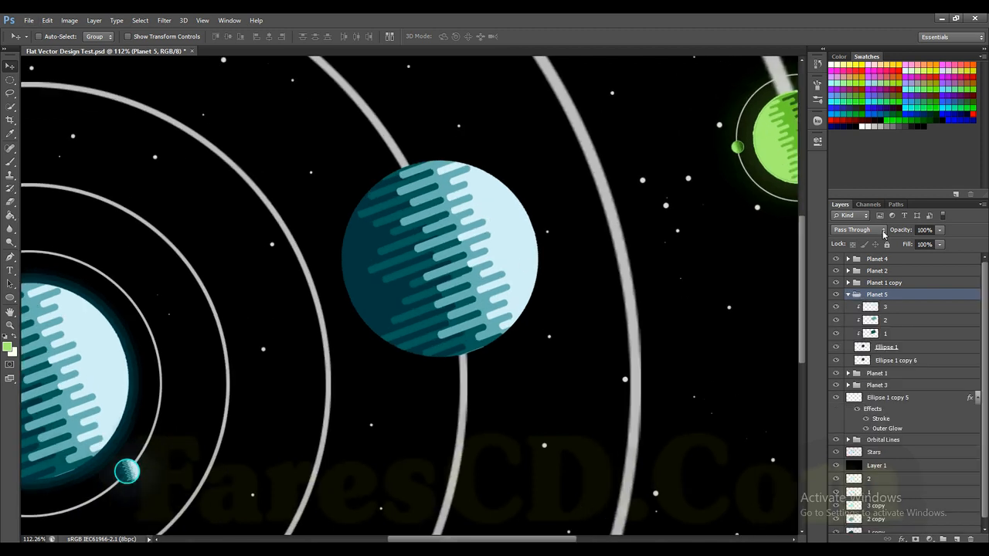
pyautogui.click(859, 349)
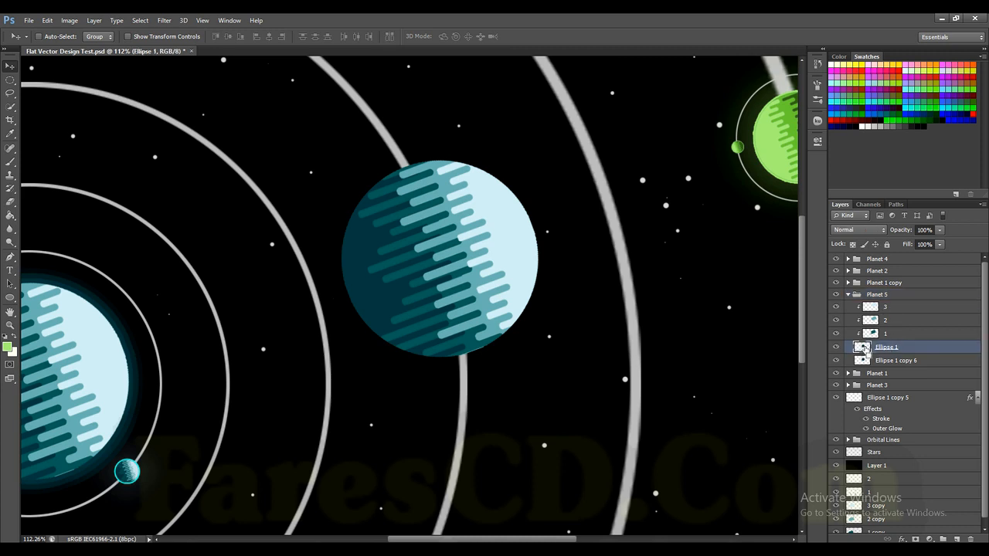
# Try light orange, red-orange and soft orange swatches in turn as the fill of Planet 5's Ellipse 1 base.
pyautogui.click(933, 62)
pyautogui.keyDown('ctrl'); pyautogui.click(861, 349); pyautogui.keyUp('ctrl')
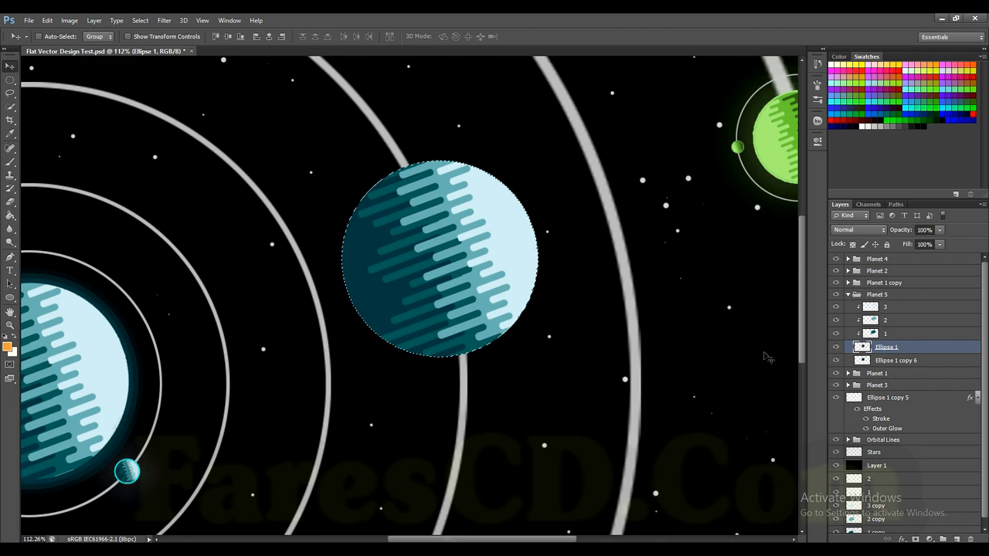
pyautogui.hotkey('alt', 'BackSpace')
pyautogui.hotkey('ctrl', 'd')
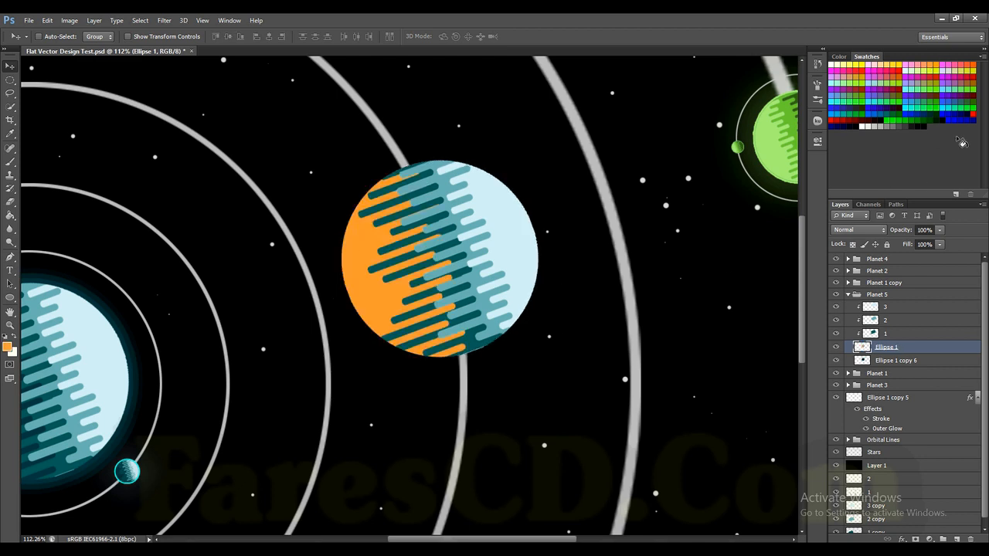
pyautogui.click(972, 62)
pyautogui.keyDown('ctrl'); pyautogui.click(861, 347); pyautogui.keyUp('ctrl')
pyautogui.hotkey('alt', 'BackSpace')
pyautogui.hotkey('ctrl', 'd')
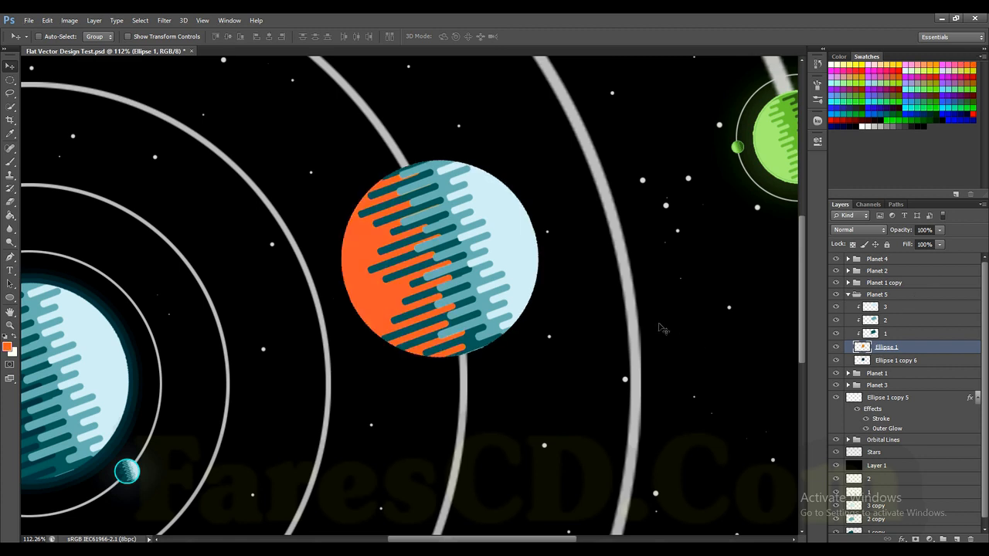
pyautogui.click(926, 63)
pyautogui.keyDown('ctrl'); pyautogui.click(860, 348); pyautogui.keyUp('ctrl')
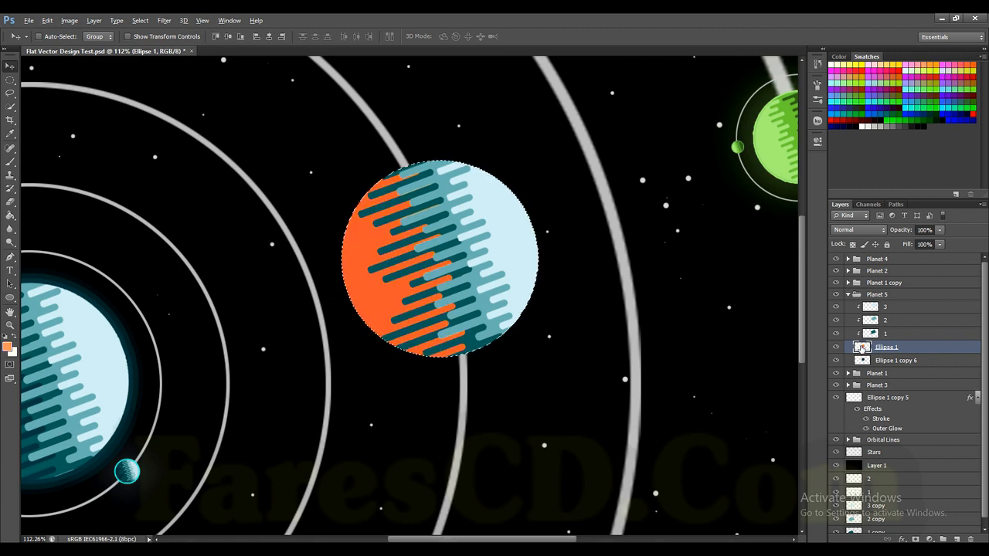
pyautogui.hotkey('alt', 'BackSpace')
pyautogui.hotkey('ctrl', 'd')
# Fill Planet 5's Ellipse 1 base with bright orange (ff9900) and check the foreground colour's values.
pyautogui.click(930, 67)
pyautogui.keyDown('ctrl'); pyautogui.click(863, 348); pyautogui.keyUp('ctrl')
pyautogui.hotkey('alt', 'BackSpace')
pyautogui.hotkey('ctrl', 'd')
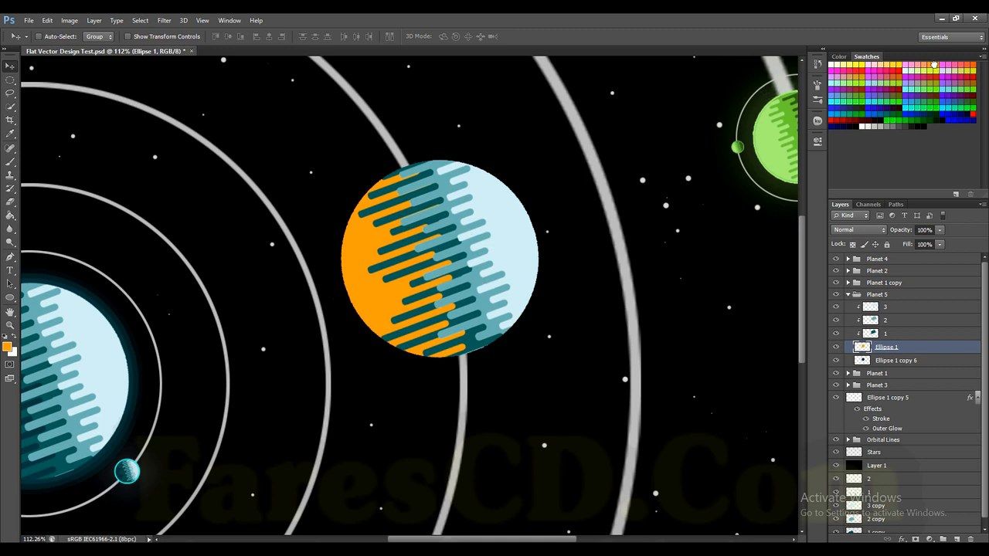
pyautogui.click(9, 347)
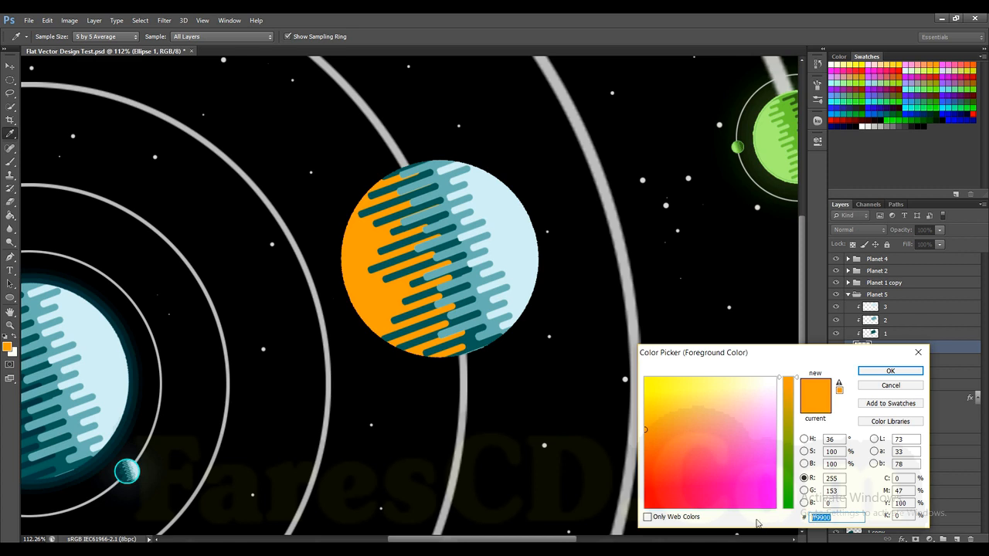
pyautogui.click(917, 352)
# Recolour stripe layer 1 of Planet 5 with a light yellow swatch.
pyautogui.keyDown('ctrl'); pyautogui.click(870, 334); pyautogui.keyUp('ctrl')
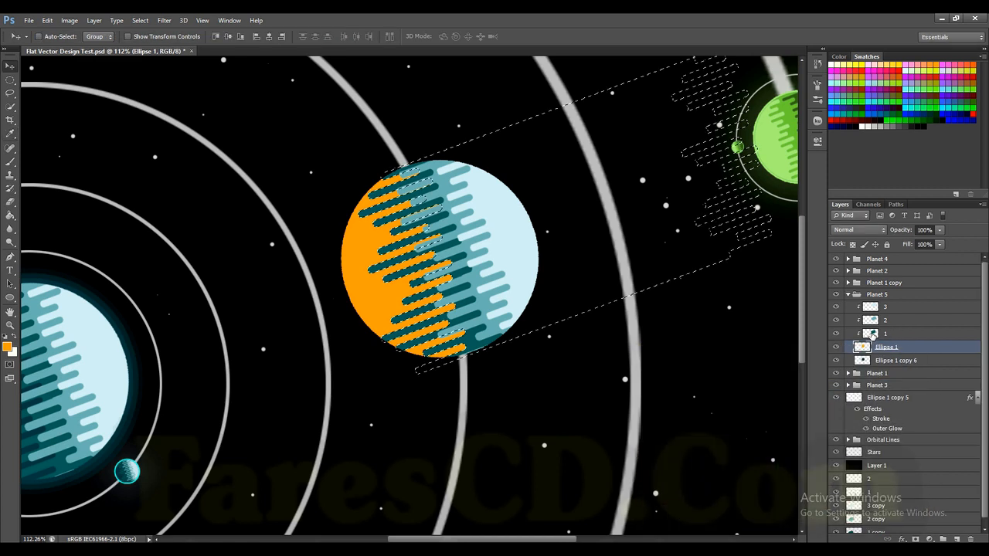
pyautogui.click(871, 333)
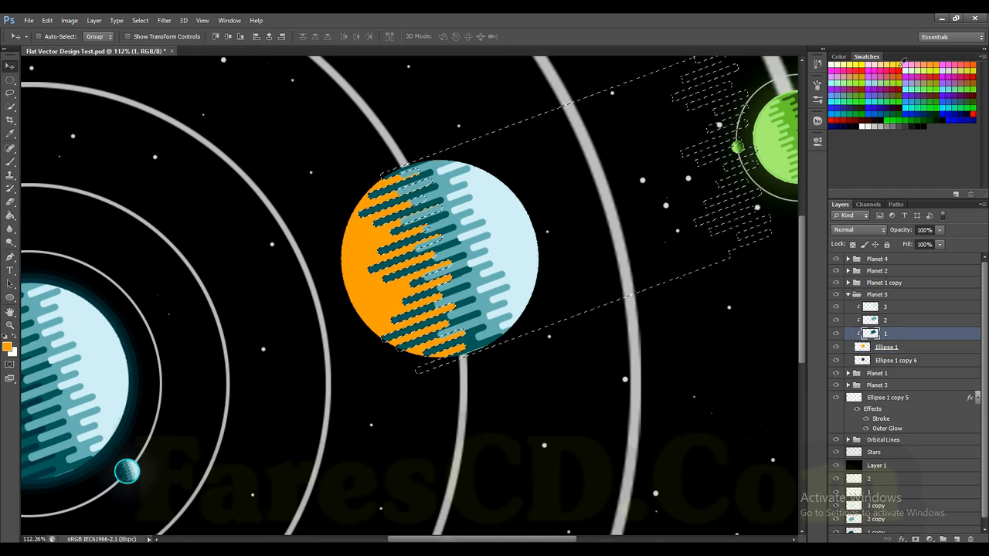
pyautogui.click(850, 65)
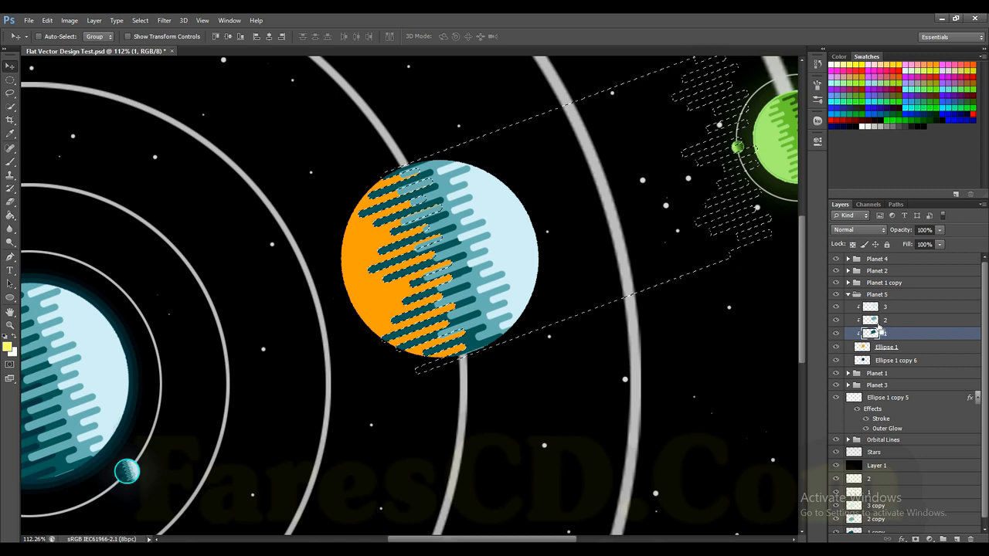
pyautogui.hotkey('alt', 'BackSpace')
pyautogui.hotkey('ctrl', 'd')
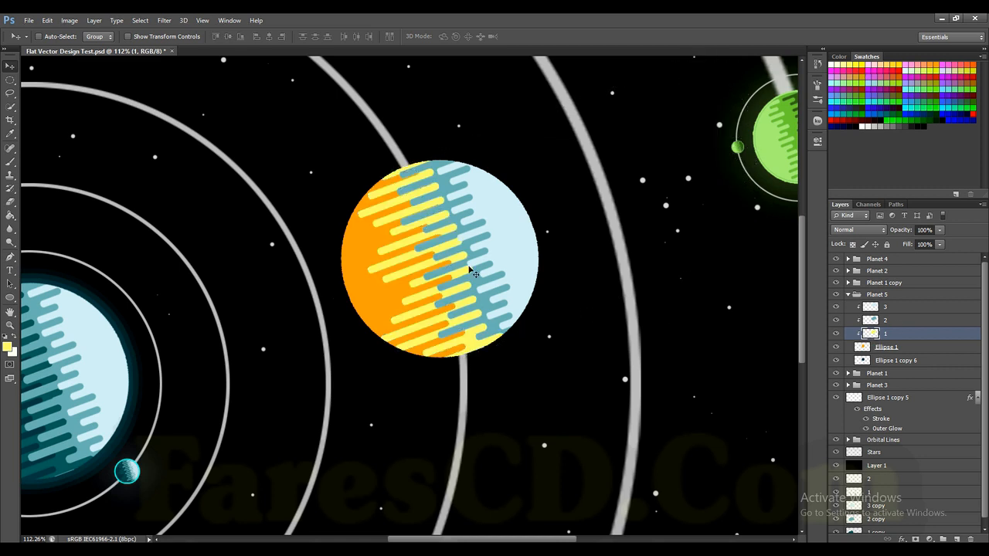
# Recolour stripe layer 2 of Planet 5 with a near-white swatch.
pyautogui.keyDown('ctrl'); pyautogui.click(871, 321); pyautogui.keyUp('ctrl')
pyautogui.click(870, 321)
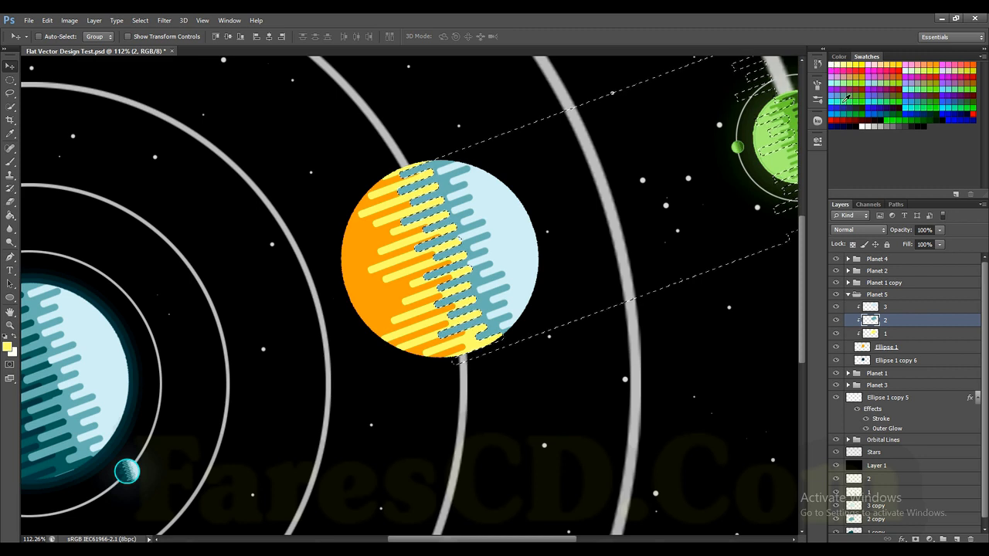
pyautogui.click(833, 65)
pyautogui.hotkey('alt', 'BackSpace')
pyautogui.hotkey('ctrl', 'd')
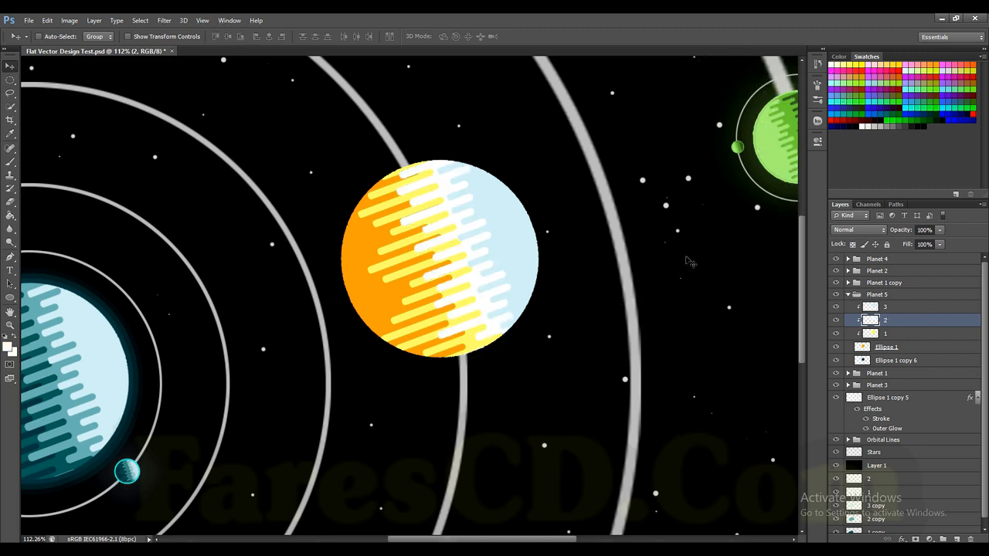
# Toggle the visibility of Planet 5's upper stripe layers, leaving layer 2 hidden and layer 3 shown.
pyautogui.click(835, 307)
pyautogui.scroll(4, 508, 265)
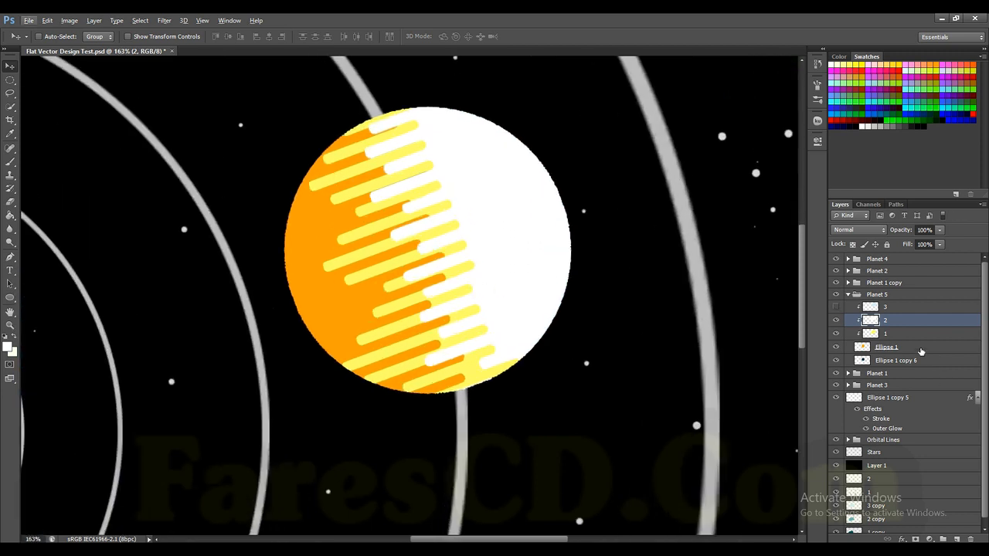
pyautogui.click(835, 321)
pyautogui.click(834, 306)
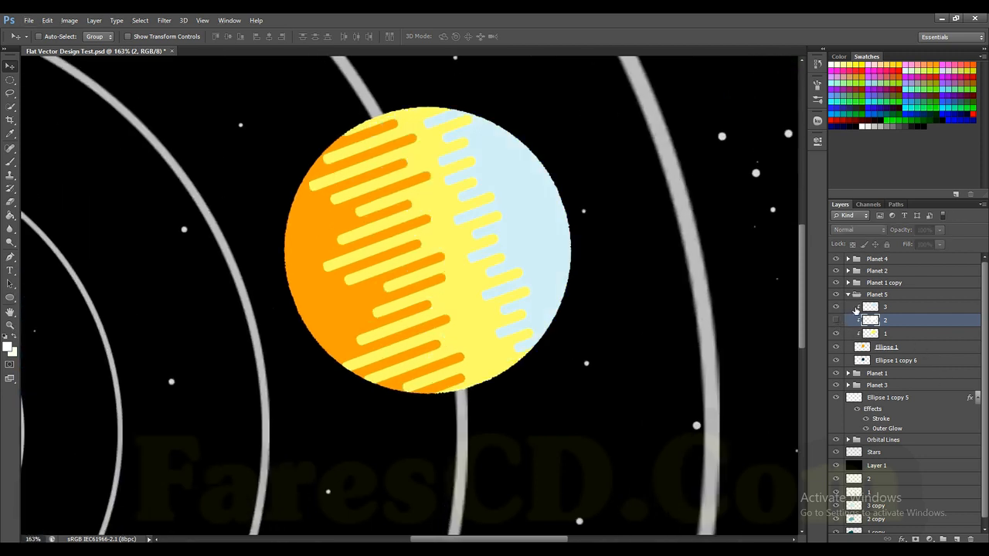
# Set the foreground colour to pale yellow ffffcc and fill stripe layer 3 of Planet 5 with it.
pyautogui.keyDown('ctrl'); pyautogui.click(869, 320); pyautogui.keyUp('ctrl')
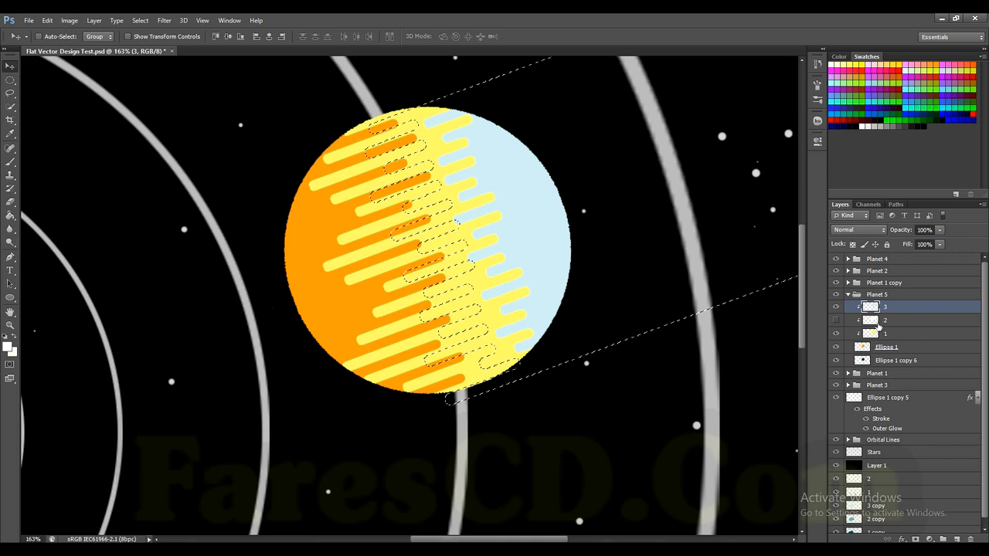
pyautogui.click(8, 347)
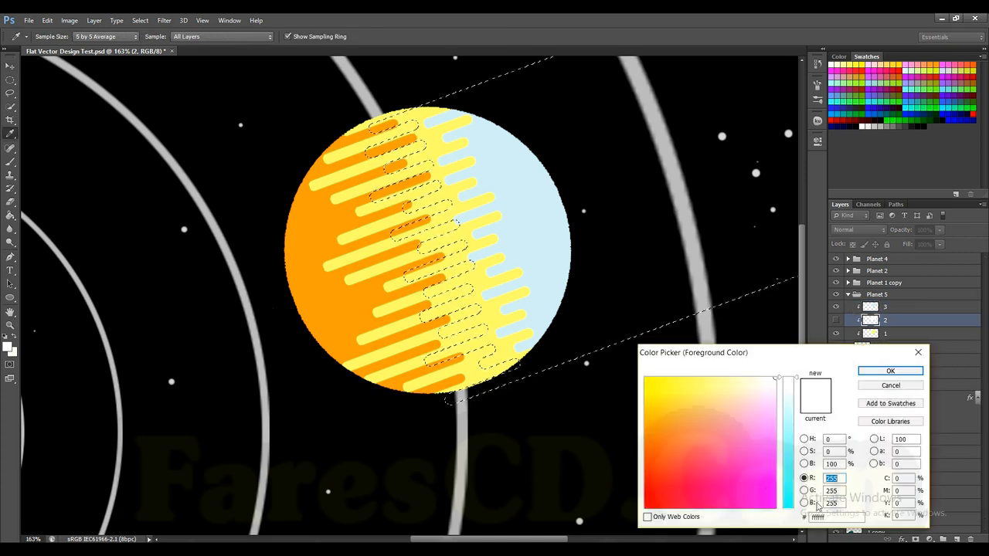
pyautogui.click(739, 377)
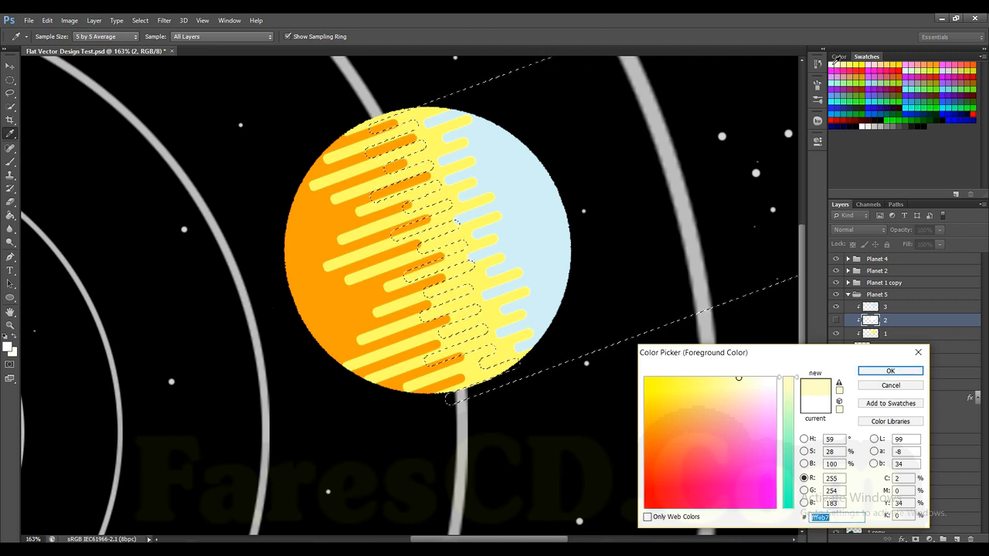
pyautogui.write('ffffcc')
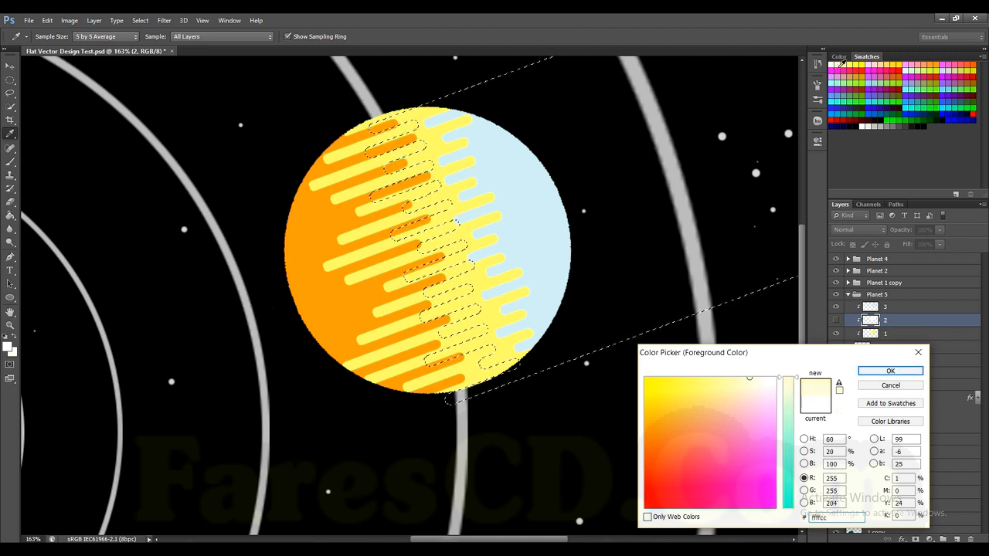
pyautogui.moveTo(835, 516); pyautogui.dragTo(757, 516)
pyautogui.click(879, 369)
pyautogui.keyDown('ctrl'); pyautogui.click(877, 308); pyautogui.keyUp('ctrl')
pyautogui.click(901, 310)
pyautogui.hotkey('alt', 'BackSpace')
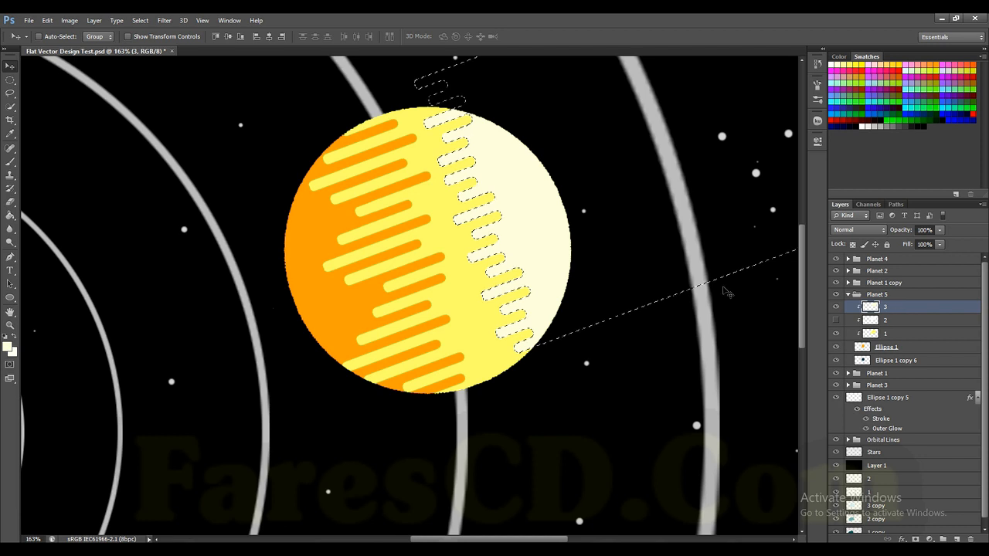
# Clear the selection and shift Planet 5's stripe layer 1 about 0.27 cm right and 0.04 cm down.
pyautogui.hotkey('ctrl', 'd')
pyautogui.scroll(-2, 470, 214)
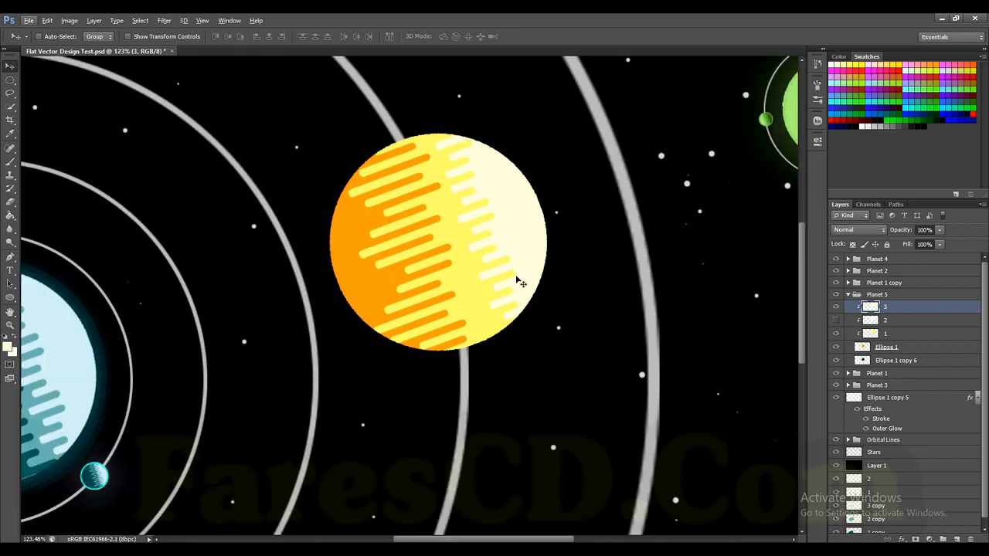
pyautogui.scroll(-1, 404, 279)
pyautogui.scroll(-1, 399, 273)
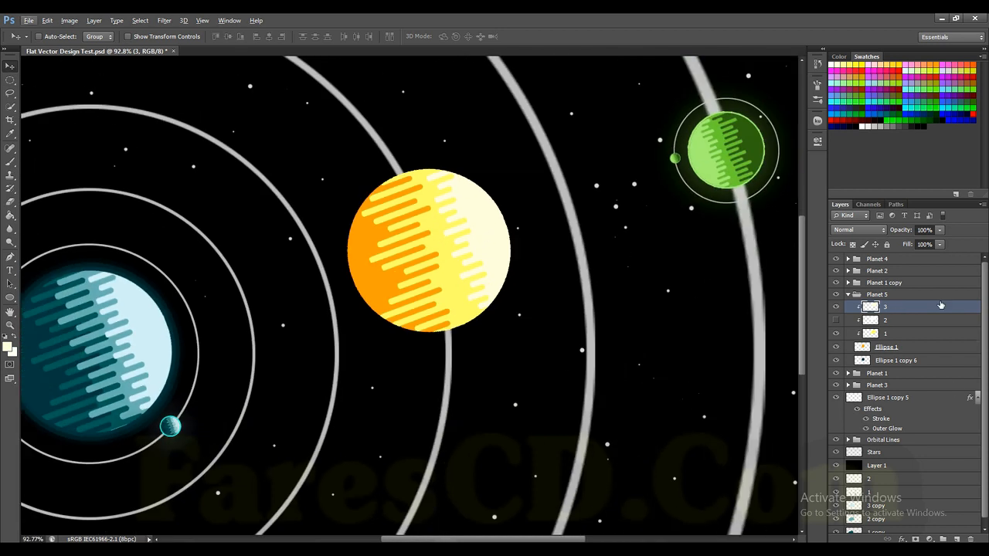
pyautogui.click(887, 335)
pyautogui.scroll(1, 369, 310)
pyautogui.moveTo(437, 276); pyautogui.dragTo(445, 278)
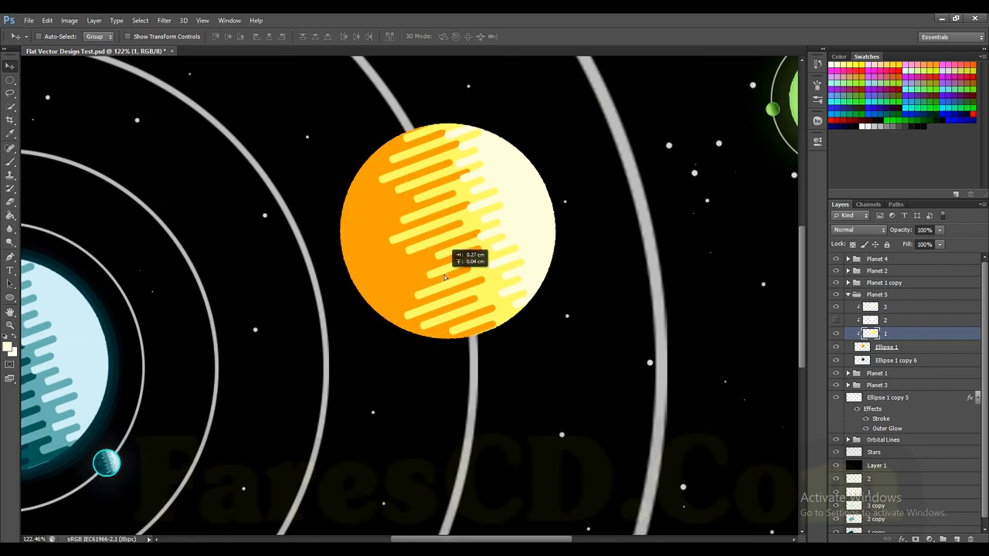
# Nudge Planet 5's pale yellow stripe layer 3 slightly left and down over the planet.
pyautogui.click(884, 309)
pyautogui.moveTo(488, 237); pyautogui.dragTo(482, 241)
pyautogui.scroll(-1, 494, 295)
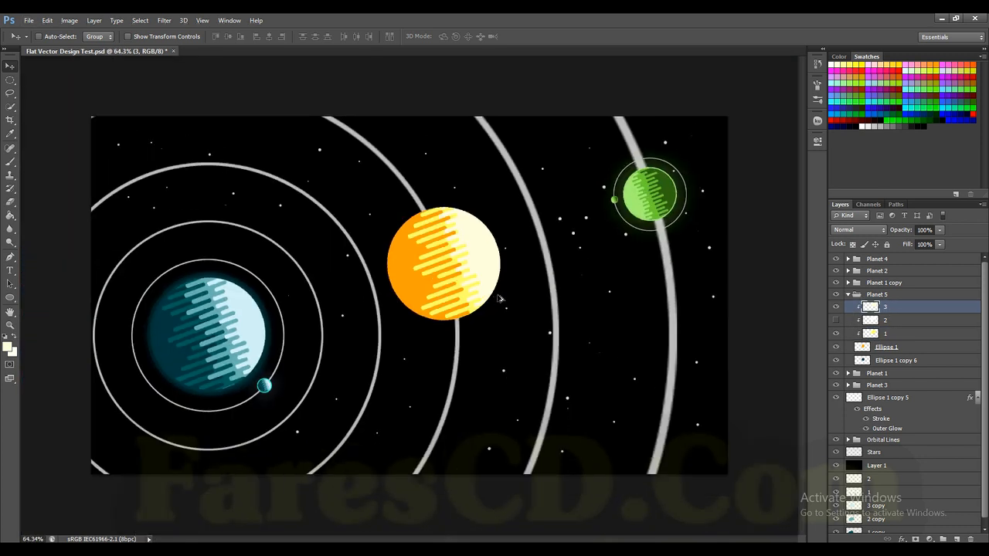
# Scale the Planet 5 group to about 37.5% and place it on the lower part of the fourth orbit line.
pyautogui.click(848, 295)
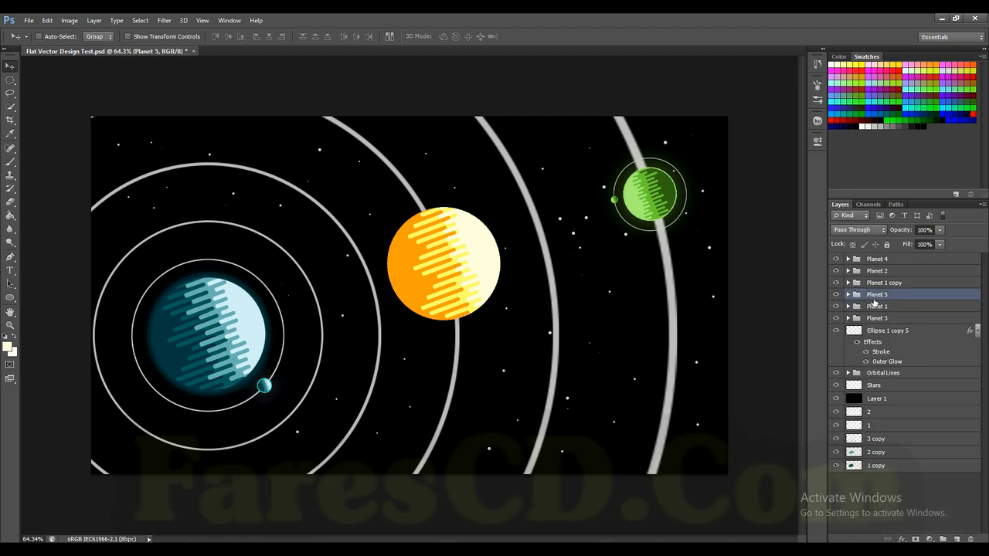
pyautogui.hotkey('ctrl', 't')
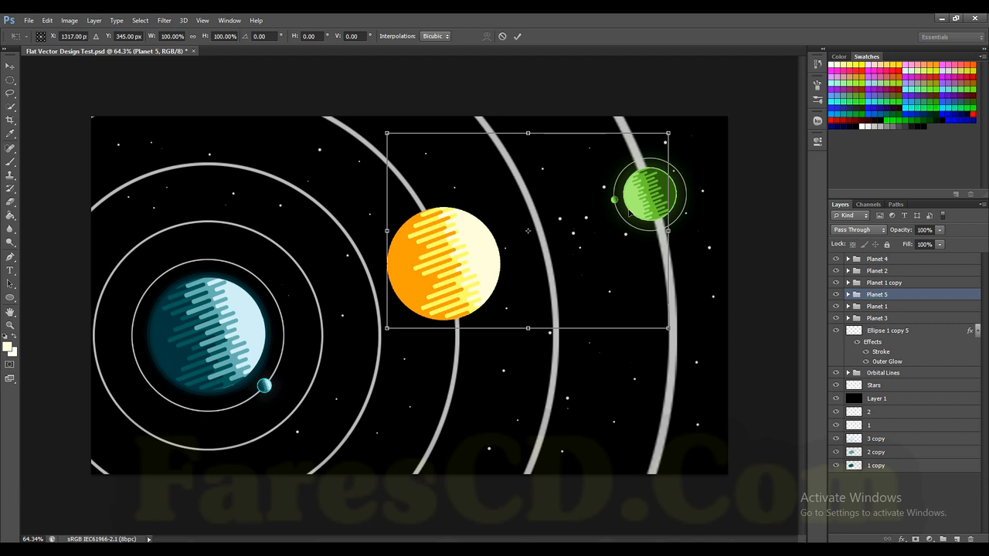
pyautogui.moveTo(662, 324); pyautogui.dragTo(474, 235)
pyautogui.moveTo(487, 191); pyautogui.dragTo(523, 298)
pyautogui.moveTo(512, 344); pyautogui.dragTo(506, 484)
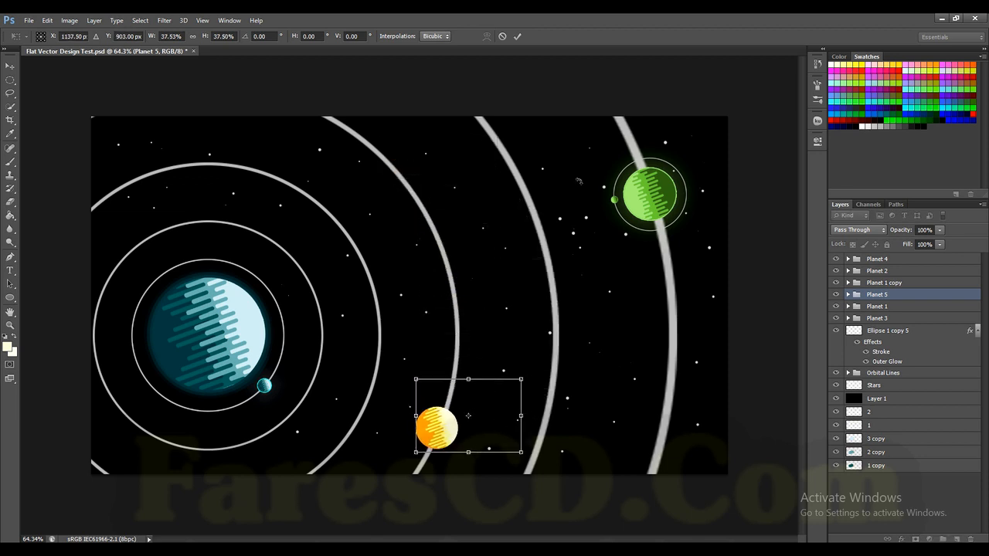
pyautogui.click(517, 36)
# Add a 3 px outside stroke in pale yellow ffffcc to Planet 5's Ellipse 1 copy 6 layer.
pyautogui.scroll(3, 490, 339)
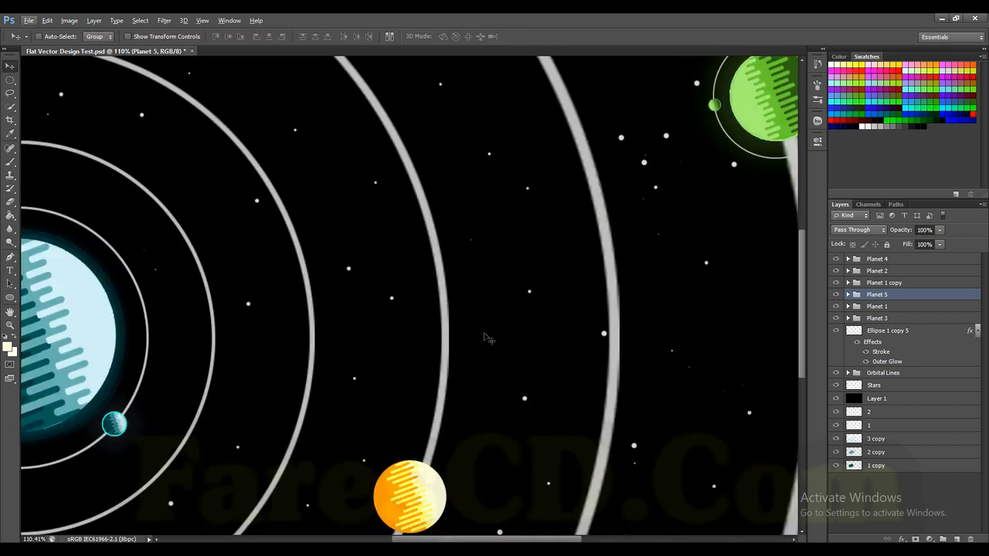
pyautogui.click(847, 294)
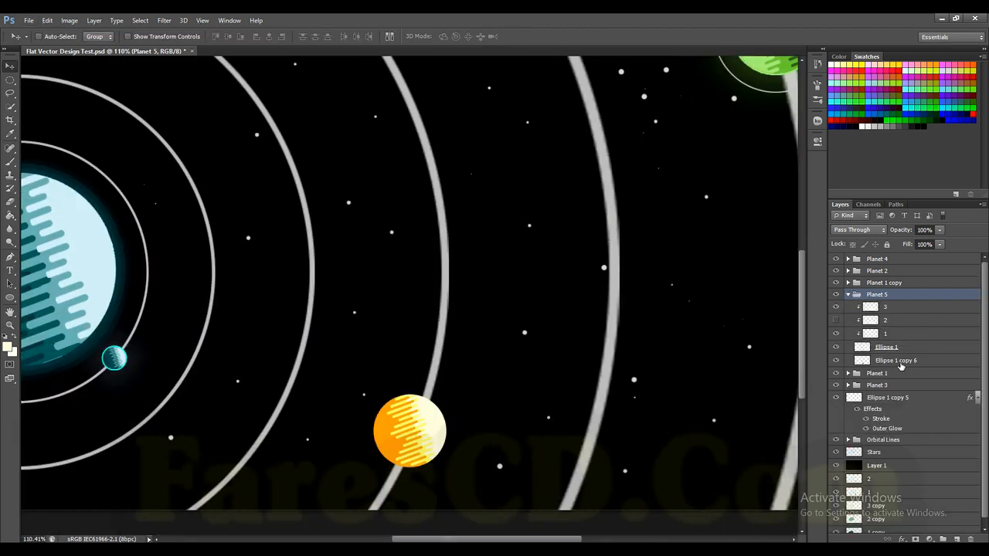
pyautogui.click(871, 361)
pyautogui.rightClick(902, 364)
pyautogui.click(818, 128)
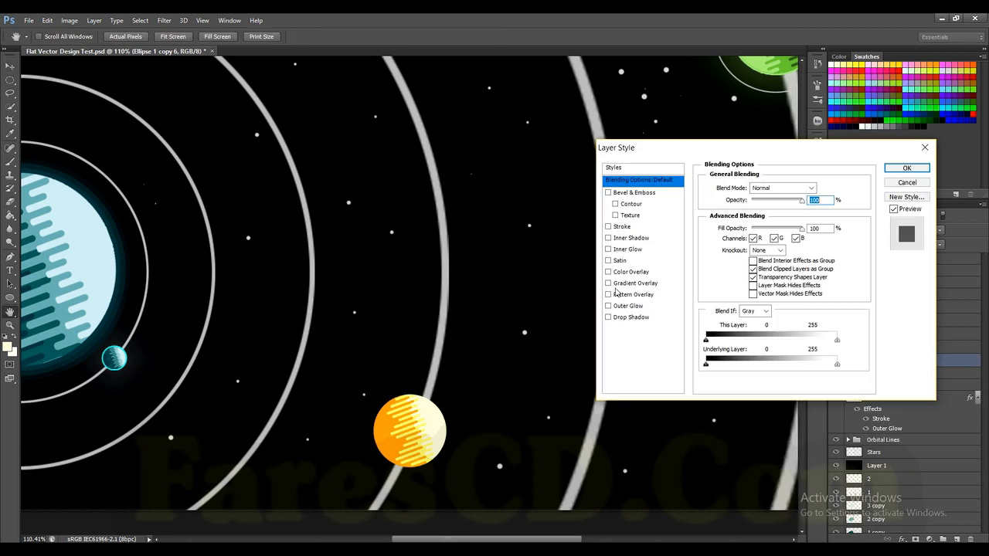
pyautogui.click(622, 226)
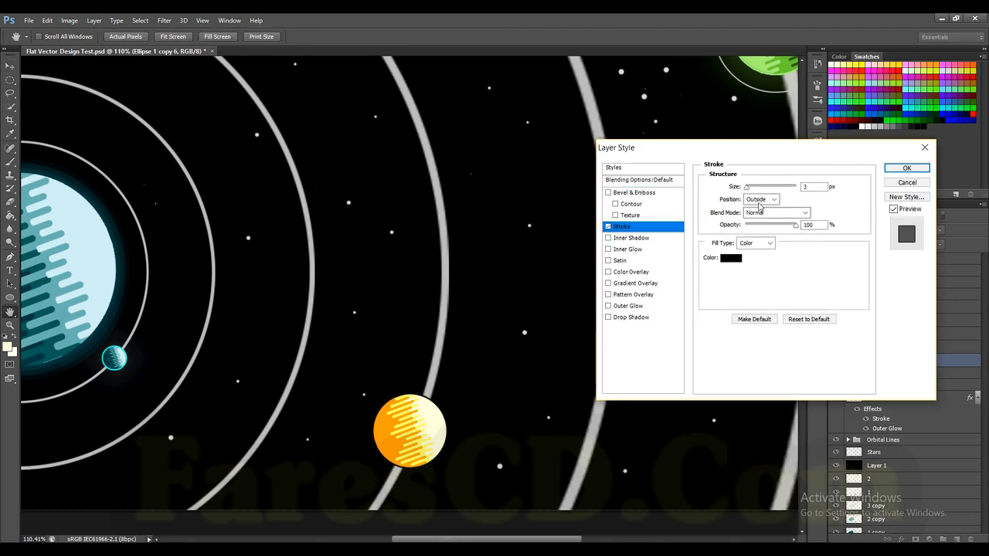
pyautogui.click(730, 258)
pyautogui.click(380, 426)
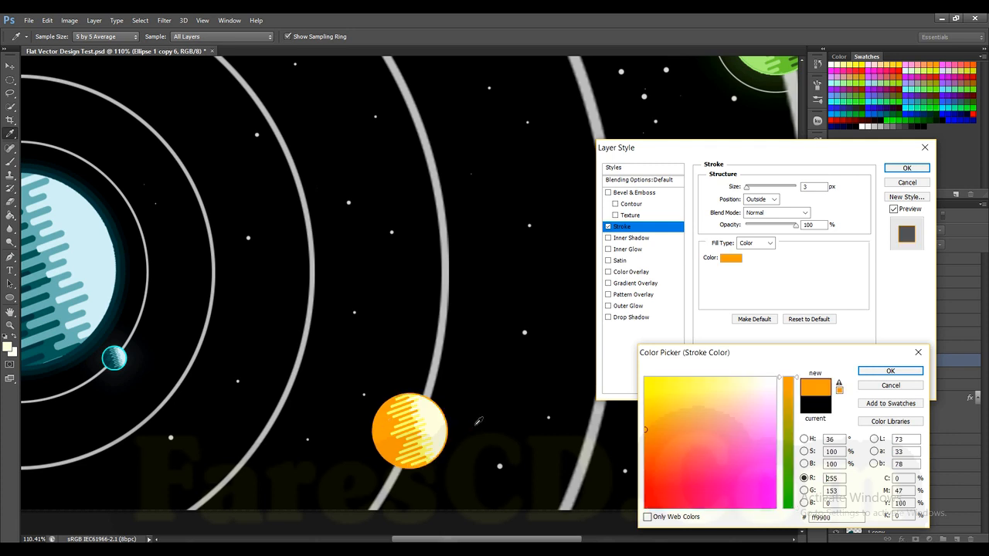
pyautogui.click(444, 416)
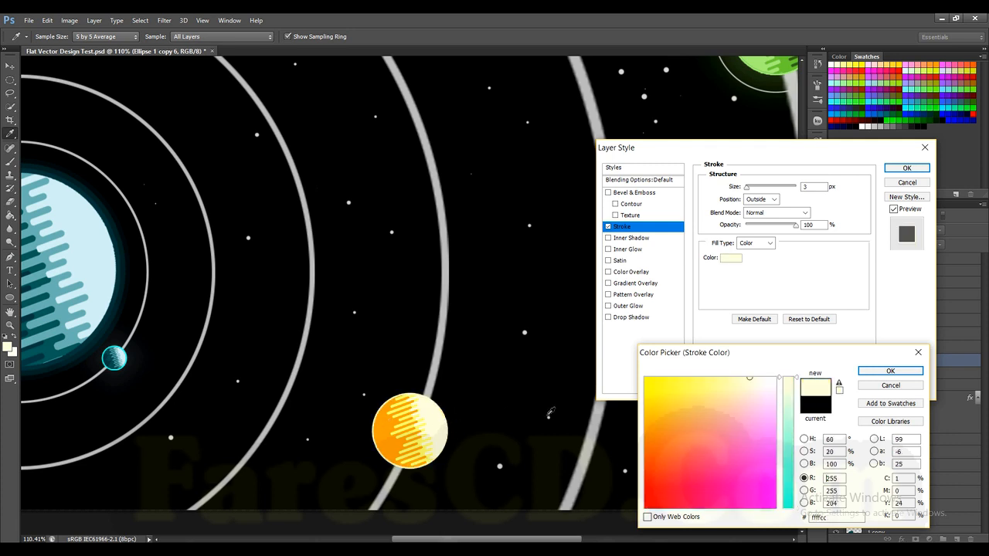
pyautogui.click(888, 371)
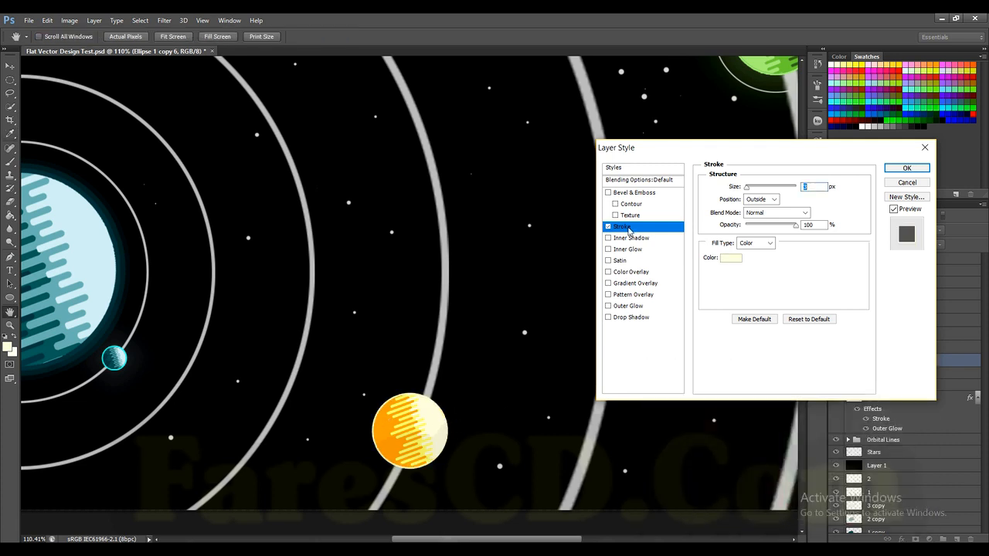
# Add an outer glow in pale yellow ffffcc with Normal blend mode, 100% opacity and a size of 111 px.
pyautogui.click(628, 306)
pyautogui.click(734, 224)
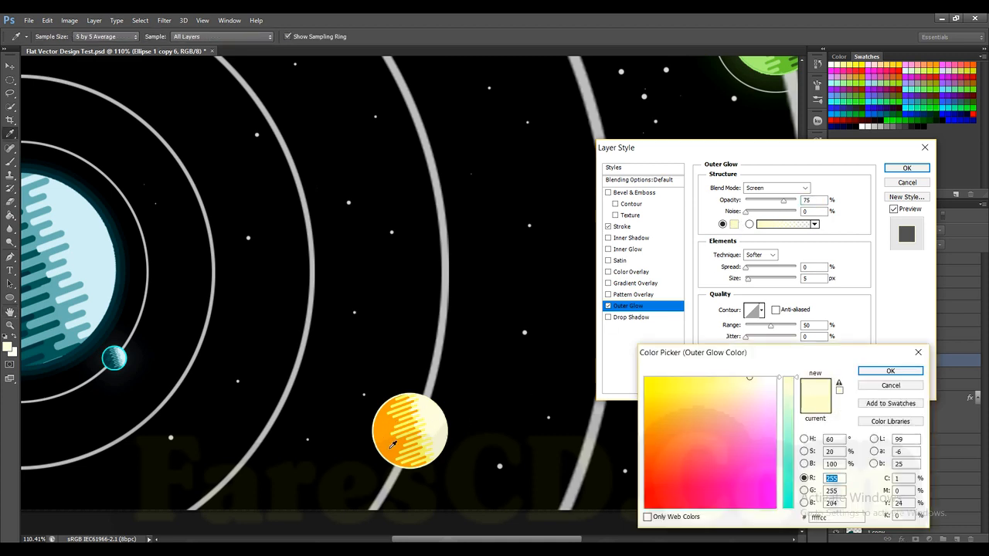
pyautogui.click(889, 370)
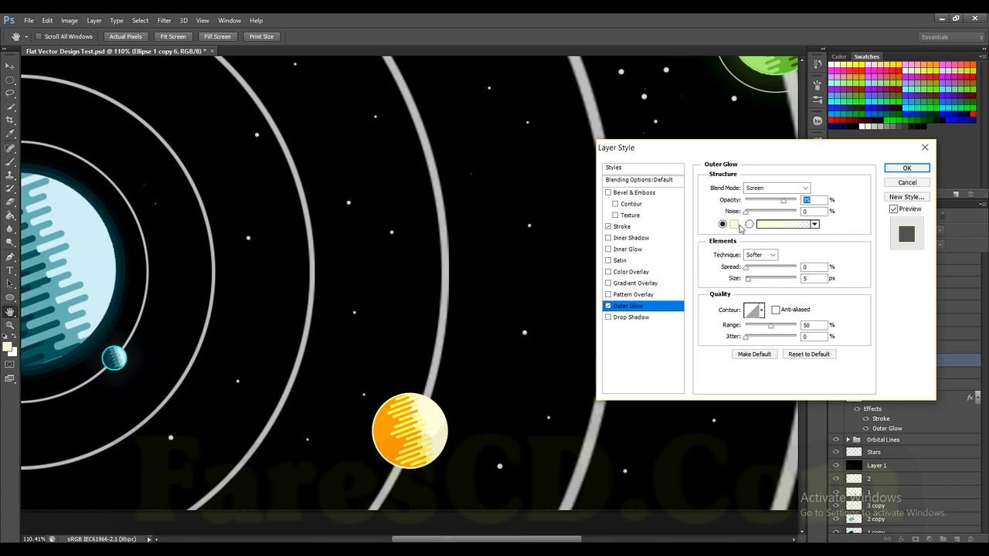
pyautogui.moveTo(788, 280); pyautogui.dragTo(771, 280)
pyautogui.moveTo(784, 202); pyautogui.dragTo(802, 200)
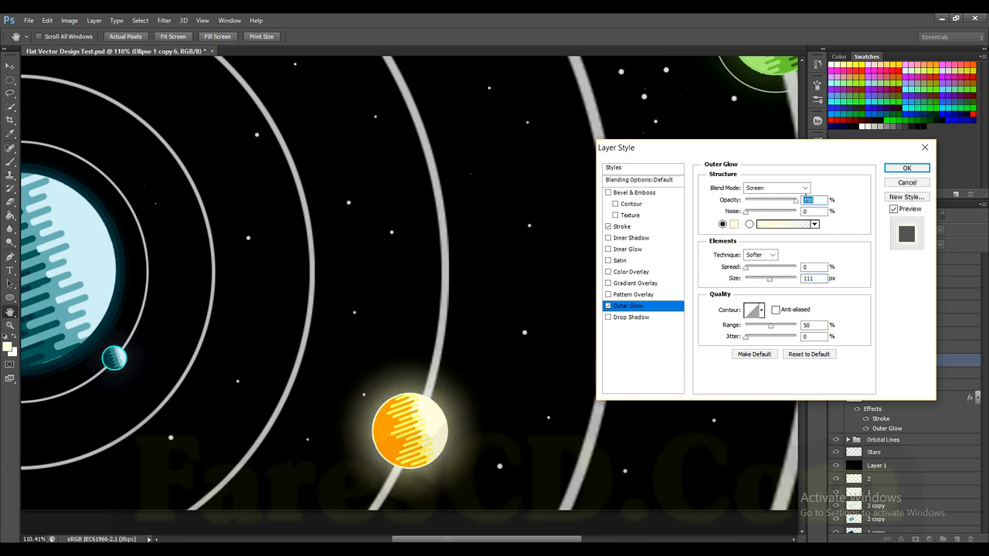
pyautogui.click(804, 189)
pyautogui.click(768, 200)
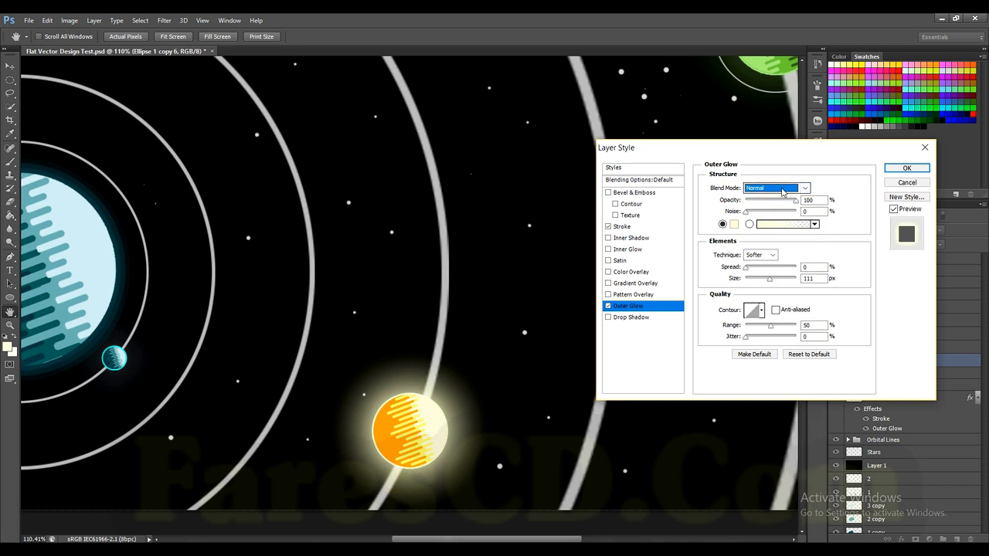
# Try the Multiply blend mode on the outer glow and set it back to Normal.
pyautogui.click(803, 189)
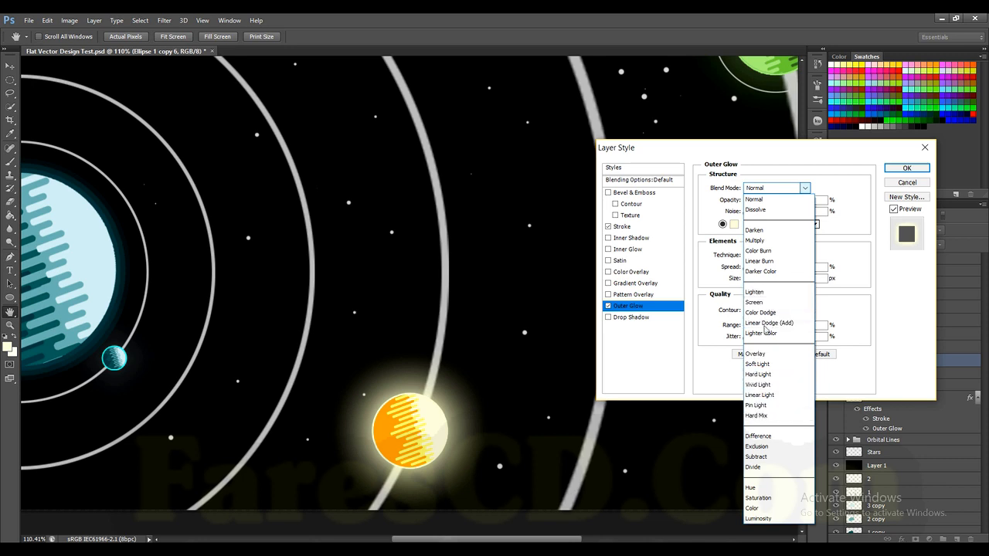
pyautogui.click(758, 240)
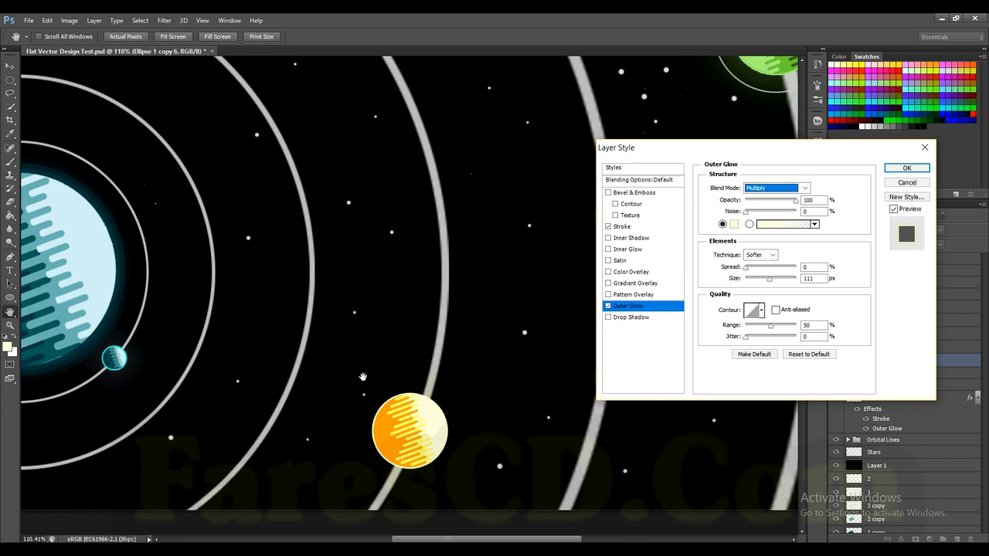
pyautogui.click(804, 188)
pyautogui.click(803, 191)
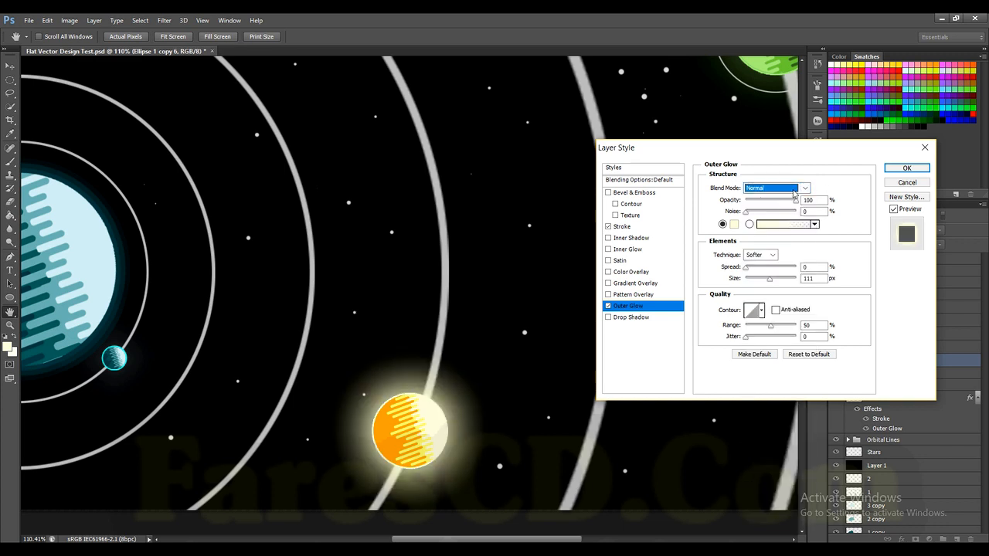
pyautogui.click(805, 188)
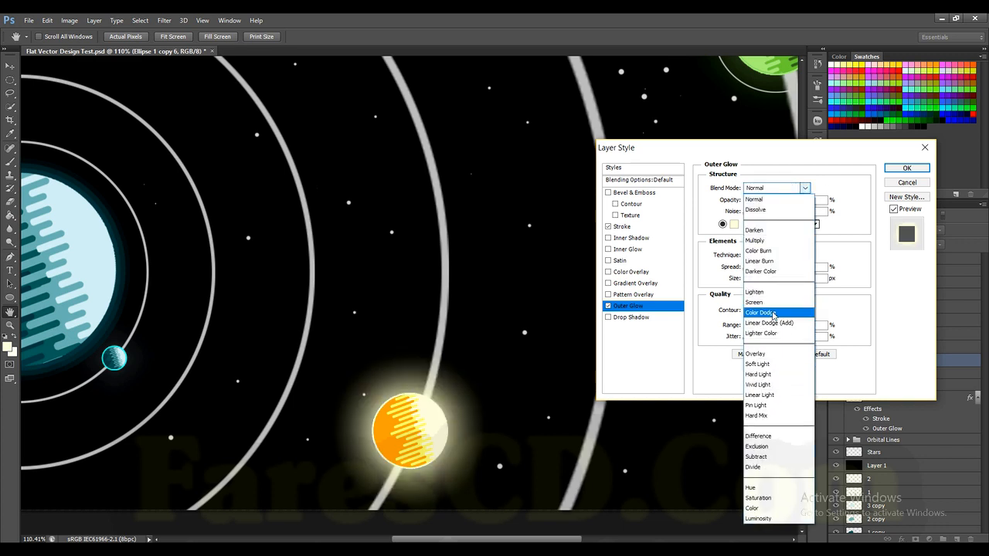
pyautogui.click(805, 187)
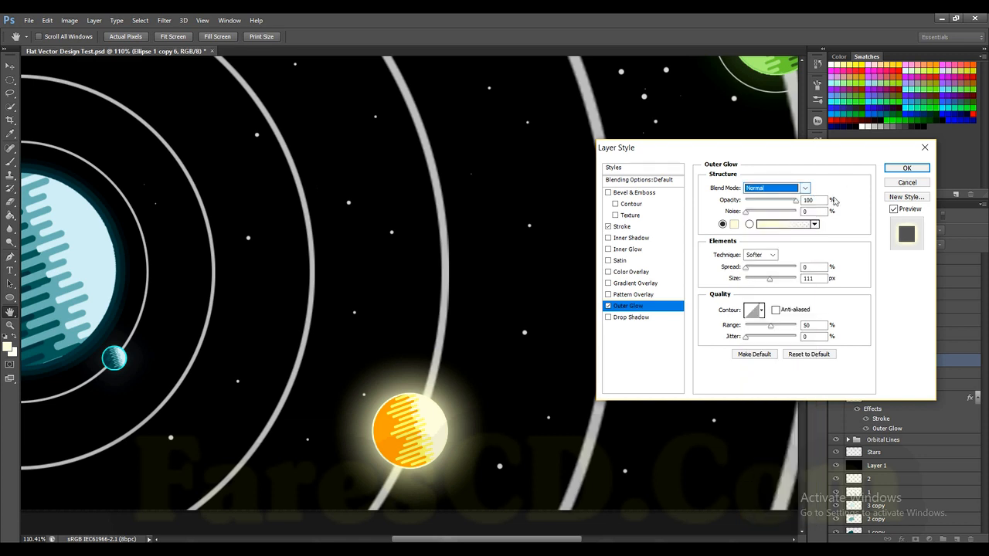
# Soften the outer glow to about 42% opacity with a size of 166 px and apply the layer style.
pyautogui.moveTo(796, 200); pyautogui.dragTo(773, 200)
pyautogui.moveTo(788, 279); pyautogui.dragTo(780, 284)
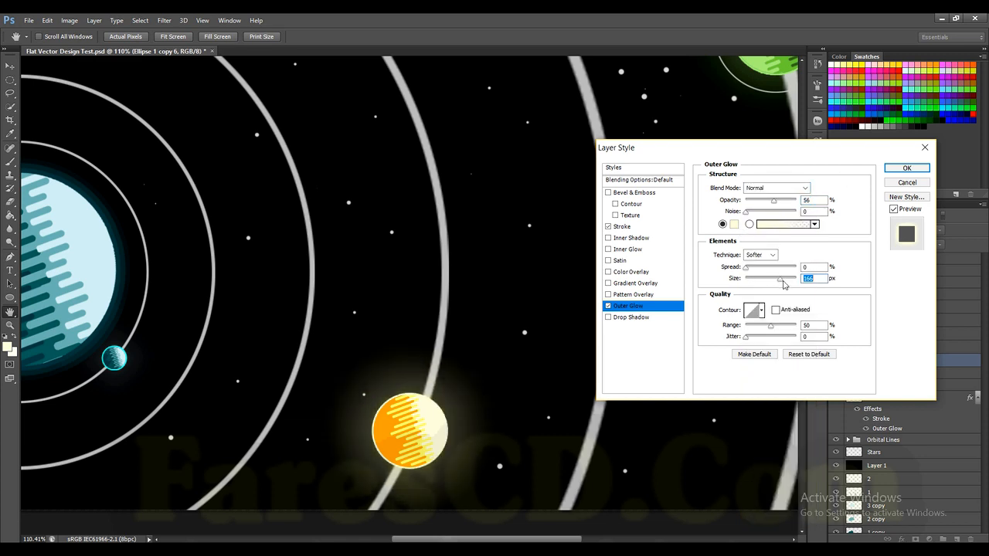
pyautogui.moveTo(757, 203); pyautogui.dragTo(763, 203)
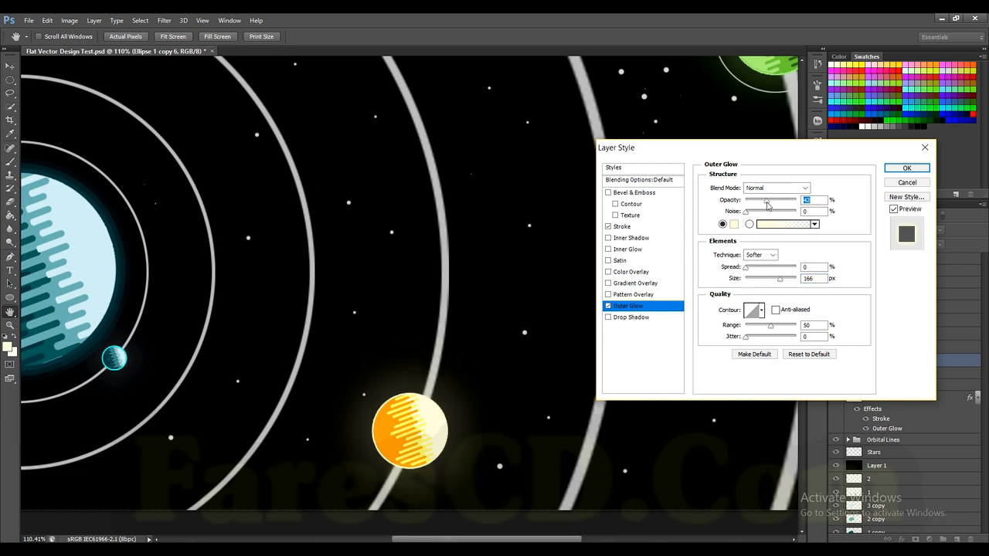
pyautogui.click(907, 167)
# Scale the Planet 1 copy group to about 29.4% and place it at the top of the third orbit line.
pyautogui.scroll(-3, 487, 382)
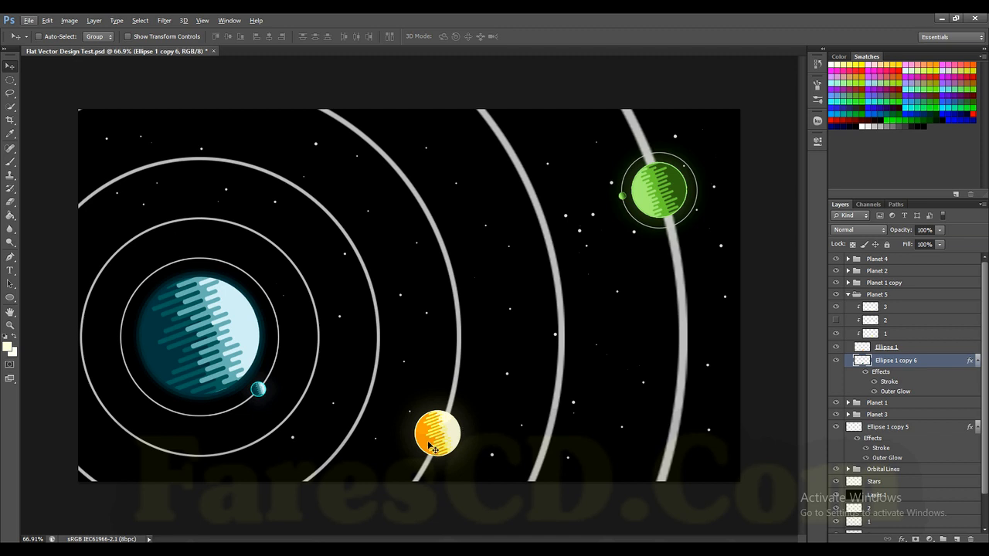
pyautogui.scroll(-1, 433, 444)
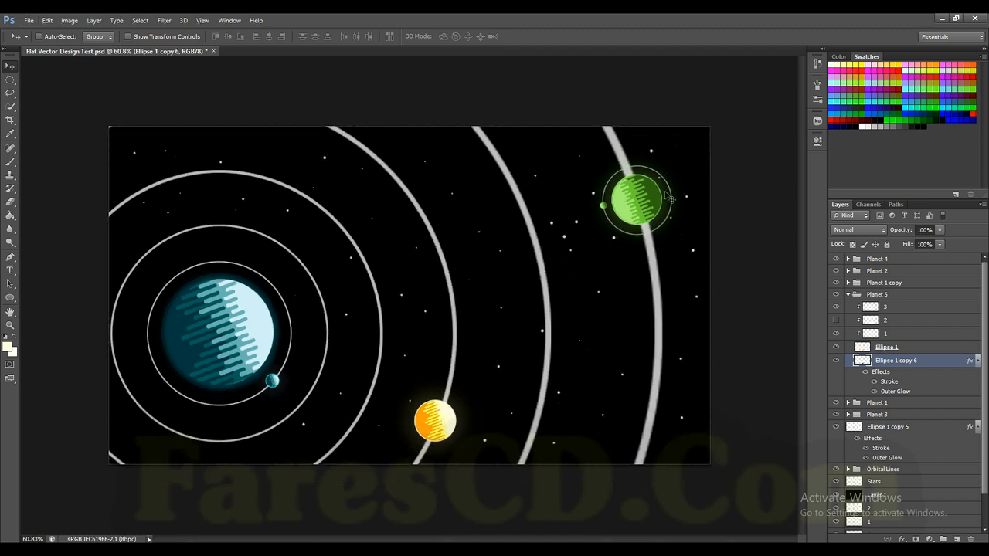
pyautogui.scroll(-1, 469, 334)
pyautogui.press('alt')
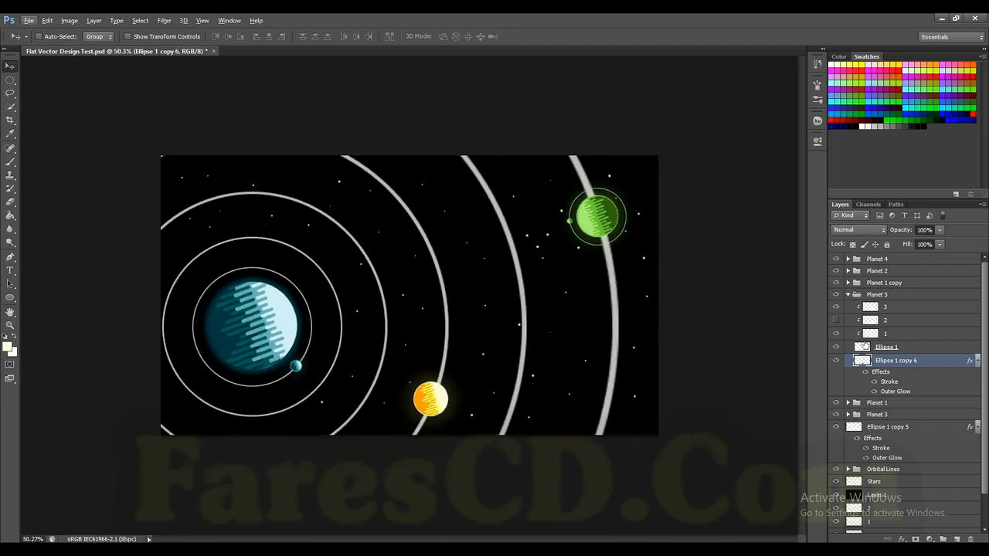
pyautogui.click(848, 297)
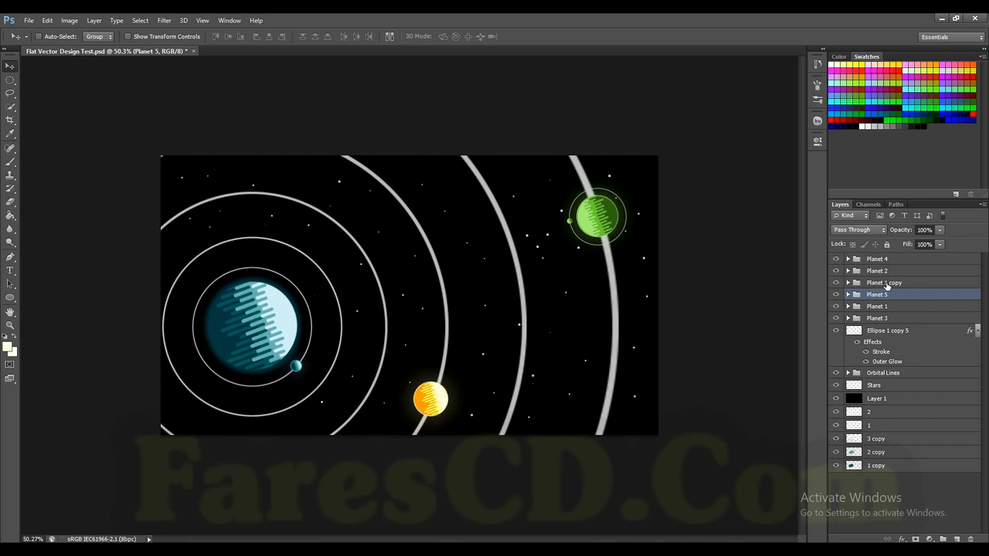
pyautogui.click(834, 283)
pyautogui.click(835, 283)
pyautogui.click(888, 284)
pyautogui.moveTo(242, 318); pyautogui.dragTo(330, 220)
pyautogui.hotkey('ctrl', 't')
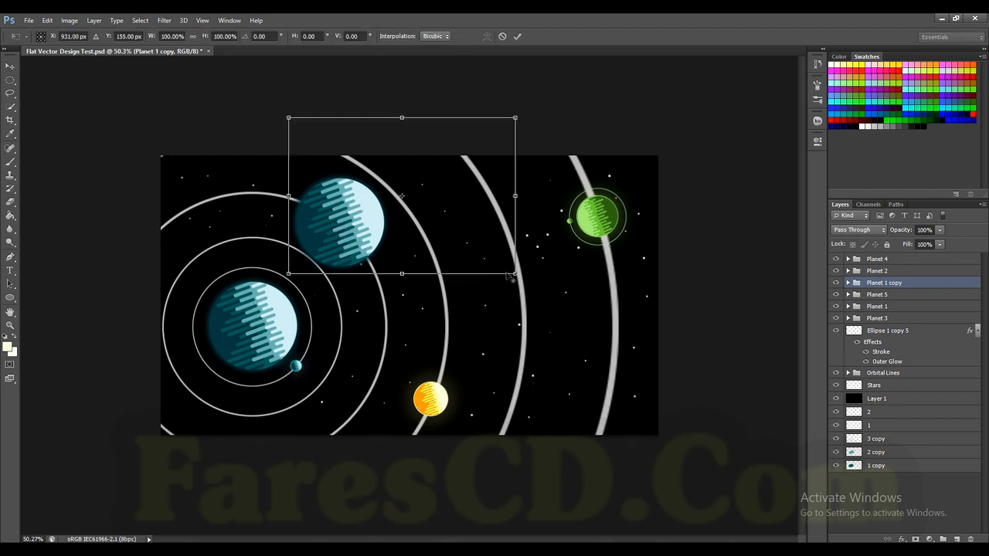
pyautogui.moveTo(516, 274); pyautogui.dragTo(285, 197)
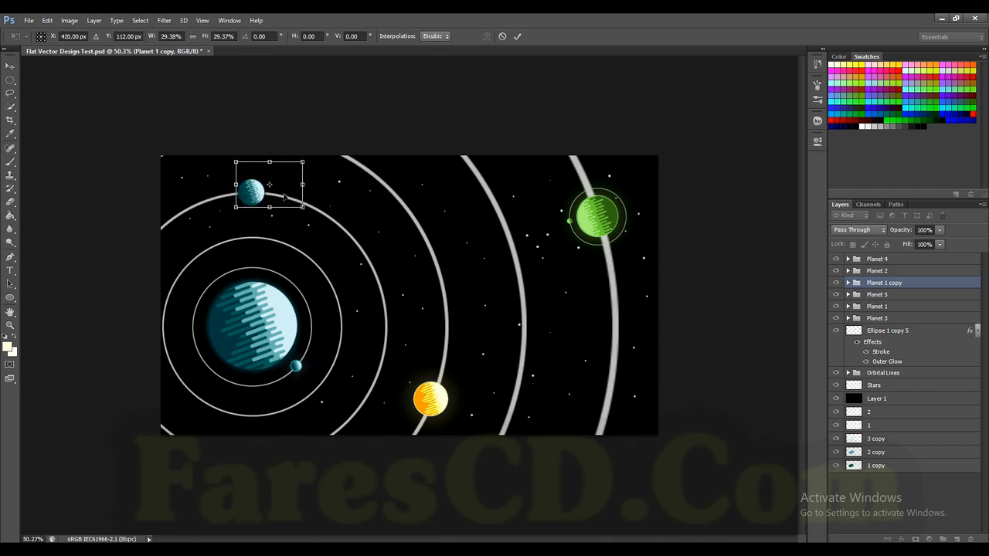
pyautogui.click(517, 36)
# Expand the Planet 1 copy group and hide its Ellipse 1 copy 3, Ellipse 1 copy 2 and Ellipse 1 copy layers.
pyautogui.scroll(5, 258, 205)
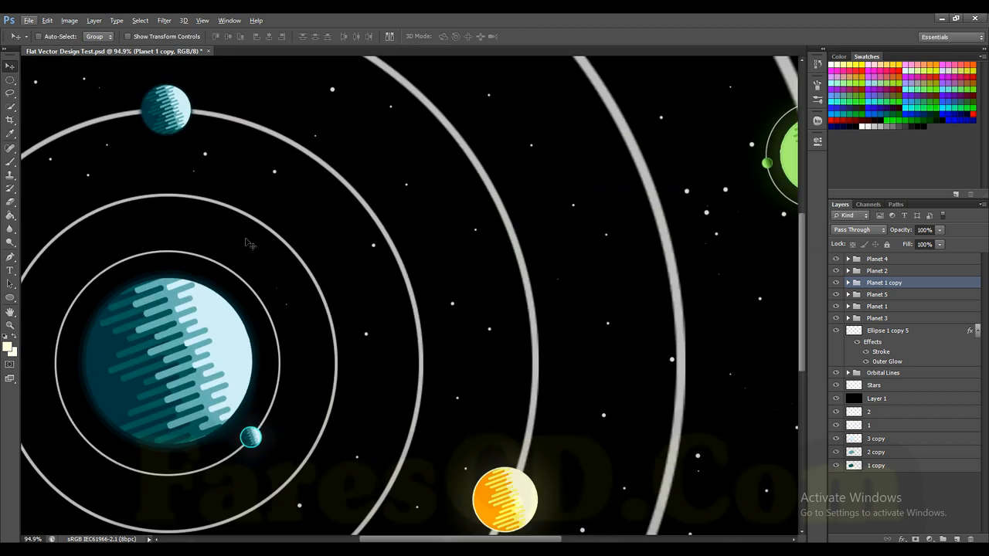
pyautogui.hscroll(-1, 248, 242)
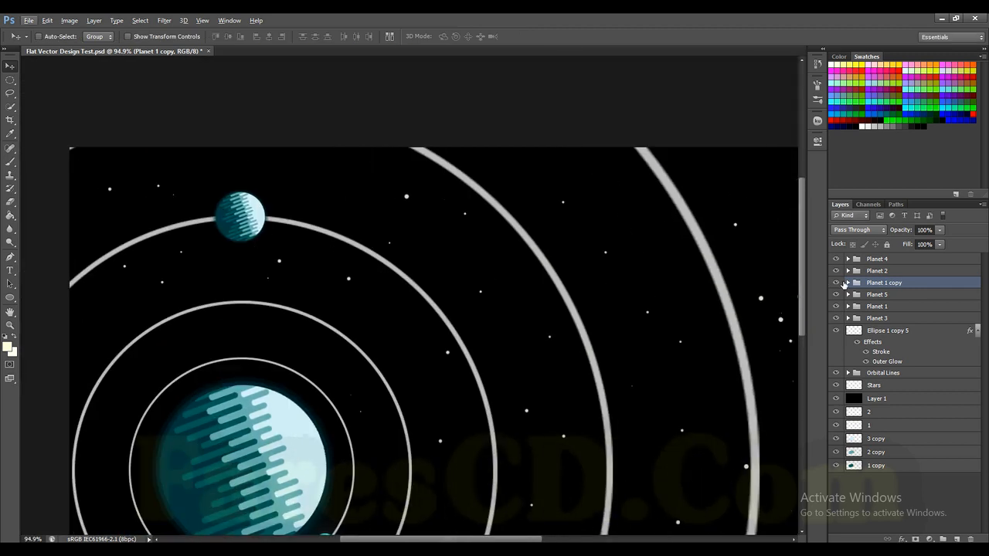
pyautogui.click(847, 283)
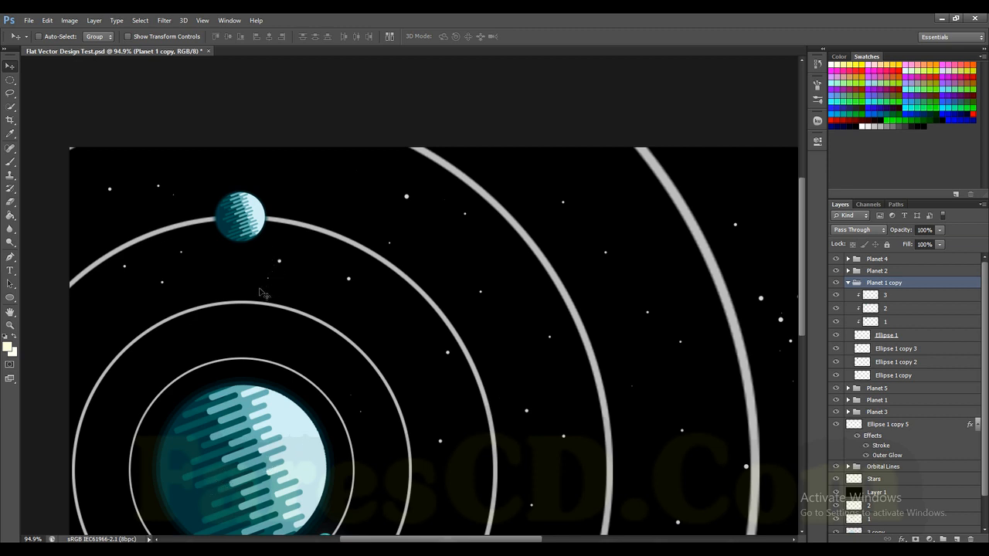
pyautogui.click(869, 341)
pyautogui.moveTo(835, 348); pyautogui.dragTo(835, 375)
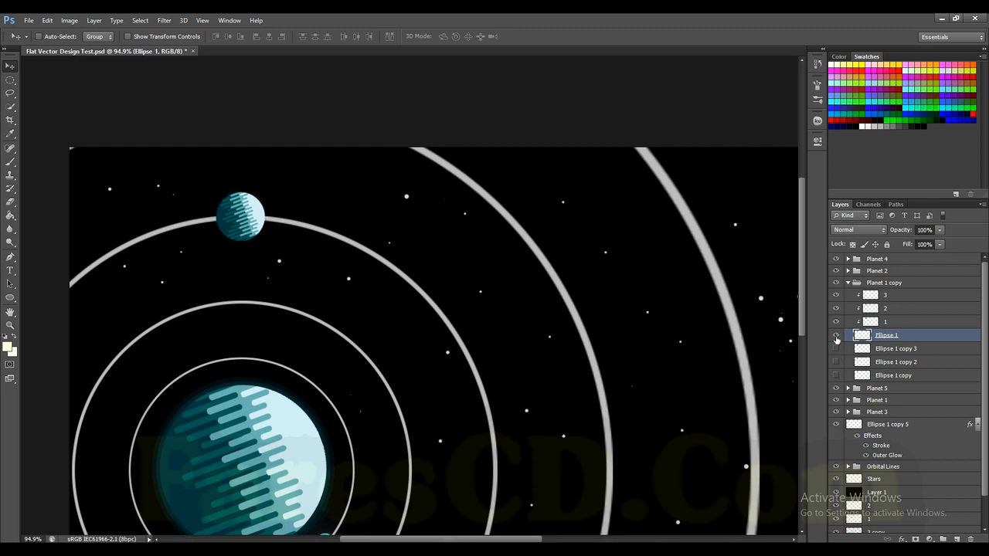
# Fill Ellipse 1 of the Planet 1 copy with teal #66a5ad sampled from the large planet and deselect.
pyautogui.keyDown('ctrl'); pyautogui.click(862, 337); pyautogui.keyUp('ctrl')
pyautogui.press('i')
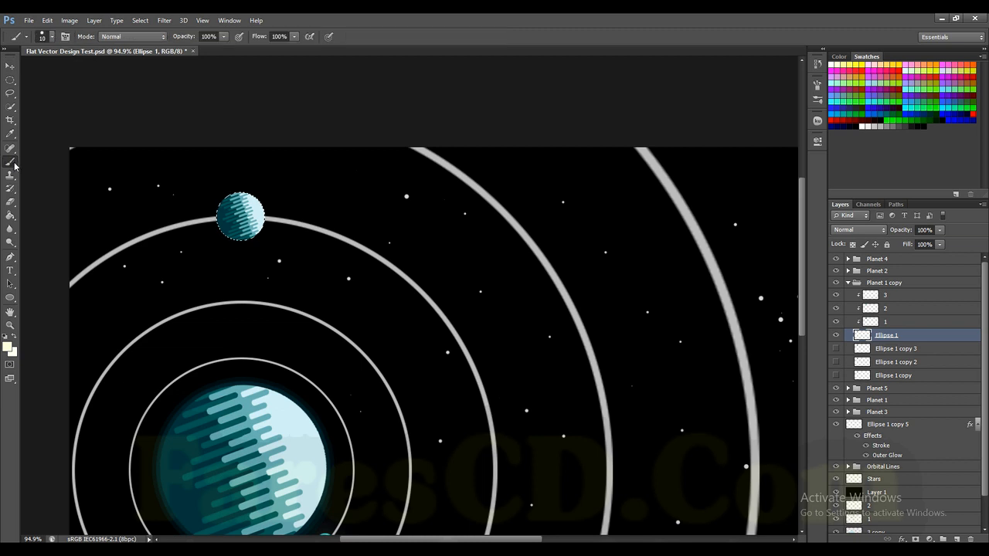
pyautogui.click(8, 347)
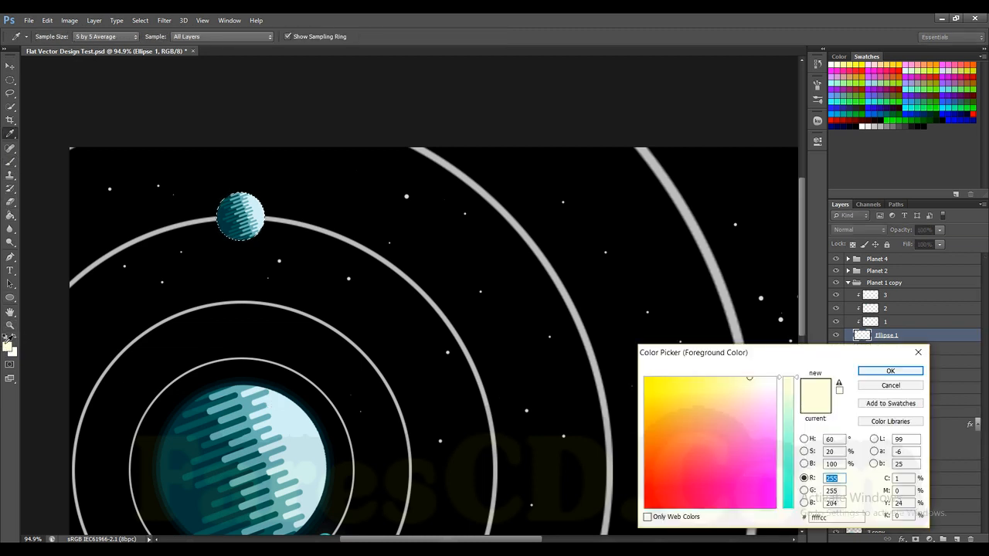
pyautogui.click(918, 353)
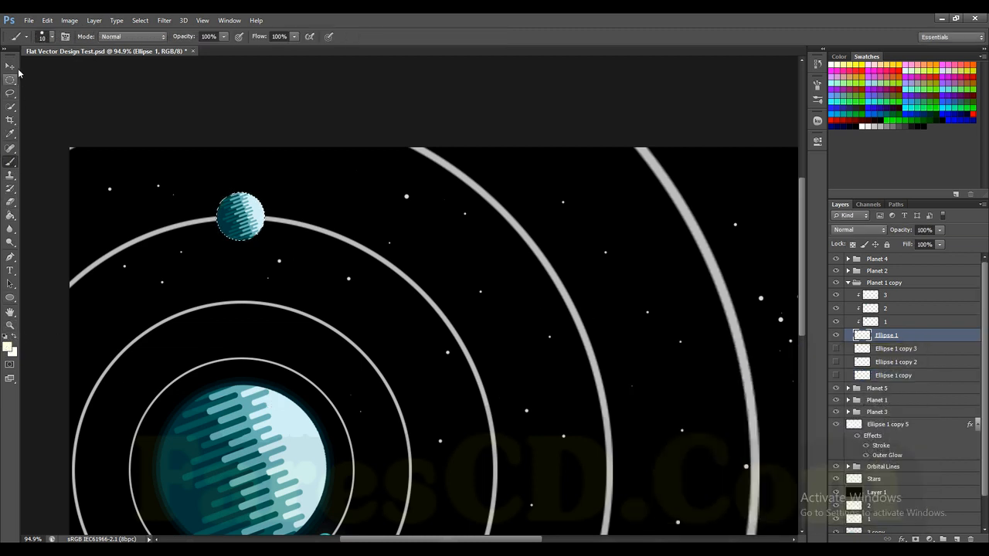
pyautogui.press('i')
pyautogui.click(8, 346)
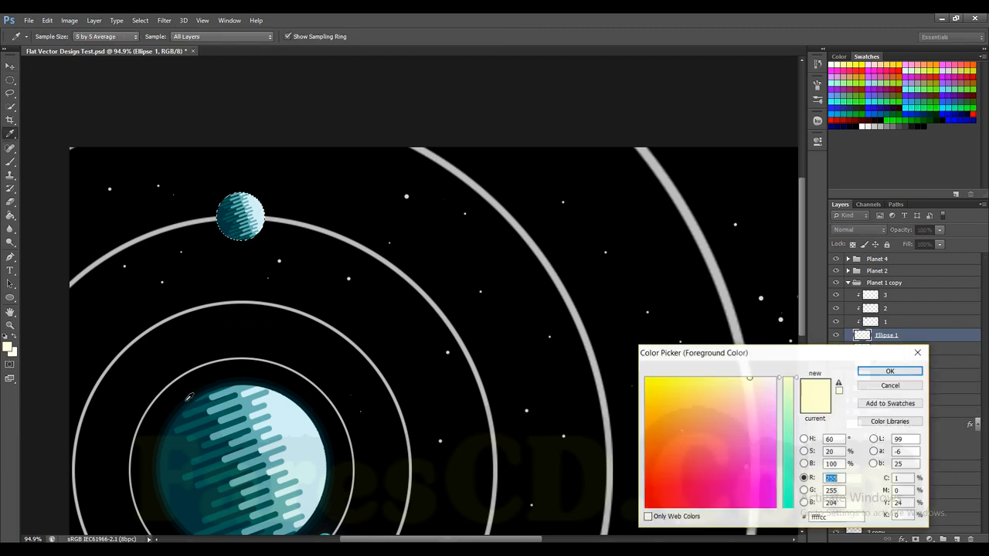
pyautogui.click(239, 431)
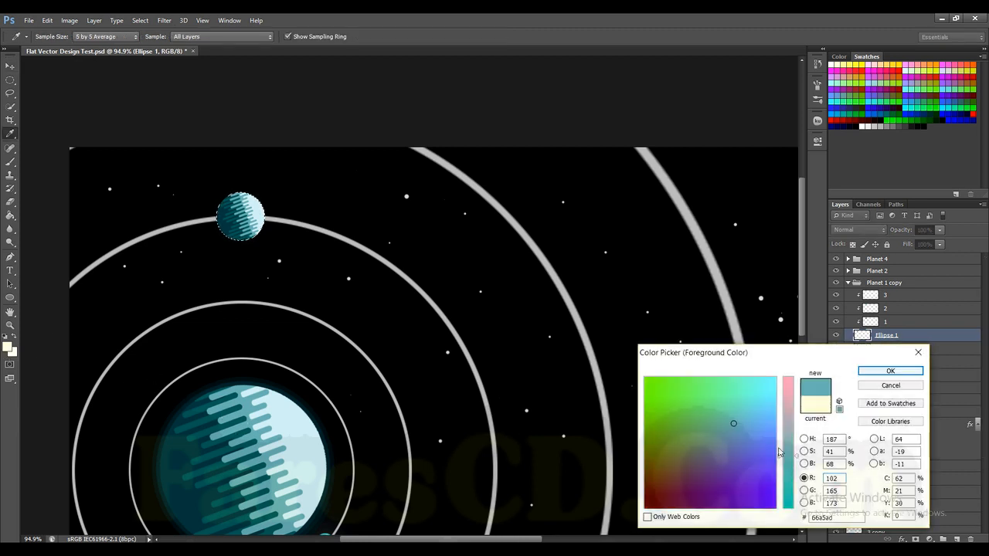
pyautogui.click(890, 371)
pyautogui.press('v')
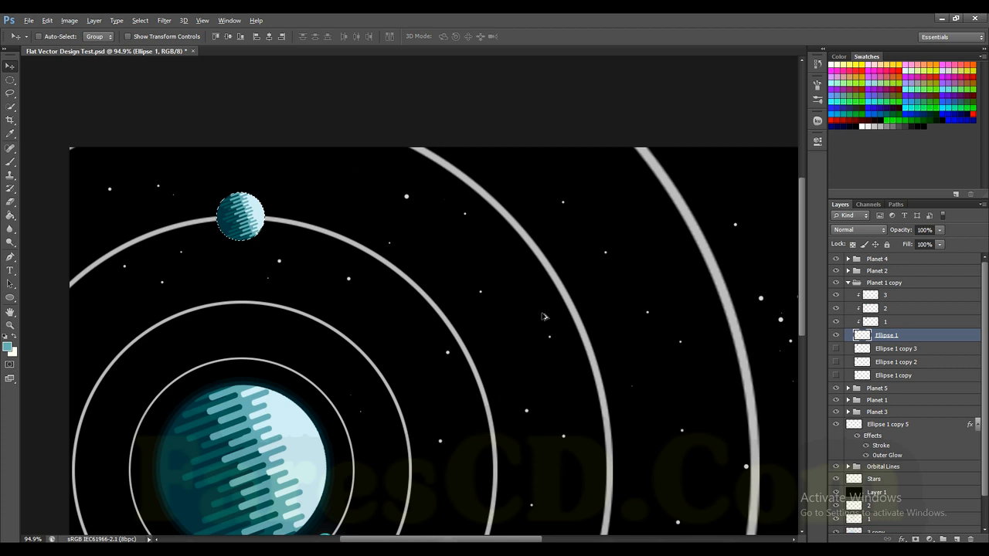
pyautogui.hotkey('ctrl', 'd')
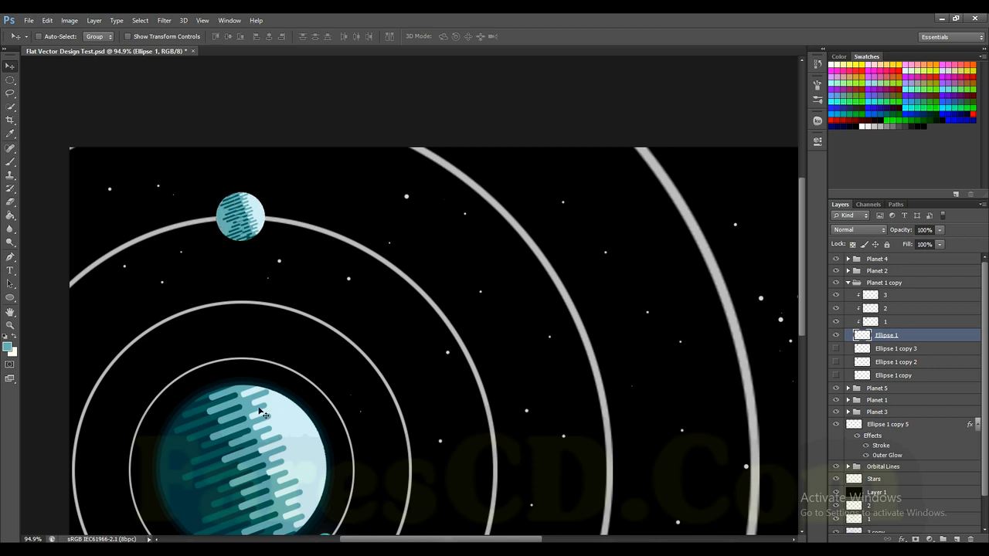
# Sample the mid-teal stripe colour from the large planet as the brush's foreground colour.
pyautogui.click(9, 162)
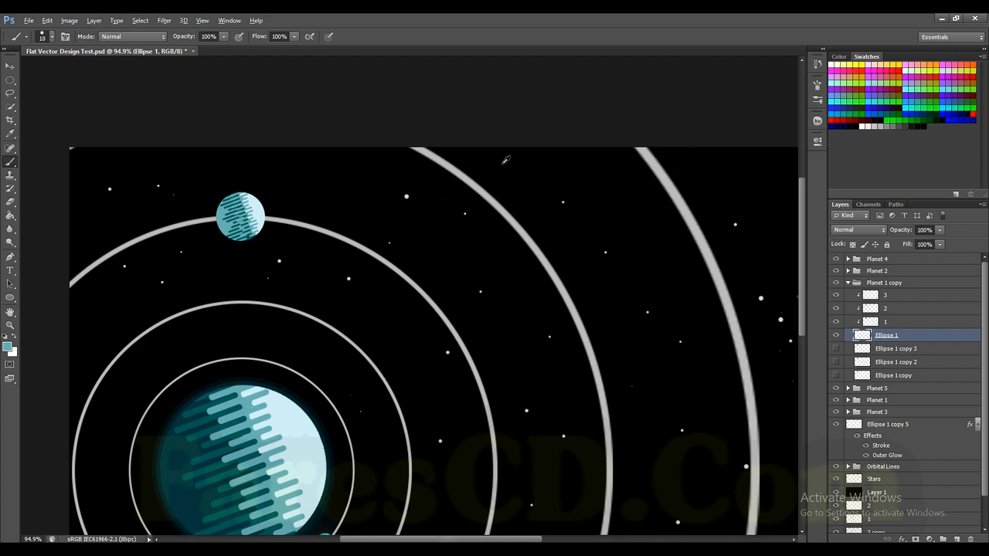
pyautogui.keyDown('alt'); pyautogui.click(451, 162); pyautogui.keyUp('alt')
pyautogui.keyDown('alt'); pyautogui.click(230, 324); pyautogui.keyUp('alt')
pyautogui.keyDown('alt'); pyautogui.click(354, 239); pyautogui.keyUp('alt')
pyautogui.keyDown('alt'); pyautogui.click(237, 208); pyautogui.keyUp('alt')
pyautogui.keyDown('alt'); pyautogui.click(264, 221); pyautogui.keyUp('alt')
pyautogui.keyDown('alt'); pyautogui.click(233, 394); pyautogui.keyUp('alt')
pyautogui.keyDown('alt'); pyautogui.click(242, 395); pyautogui.keyUp('alt')
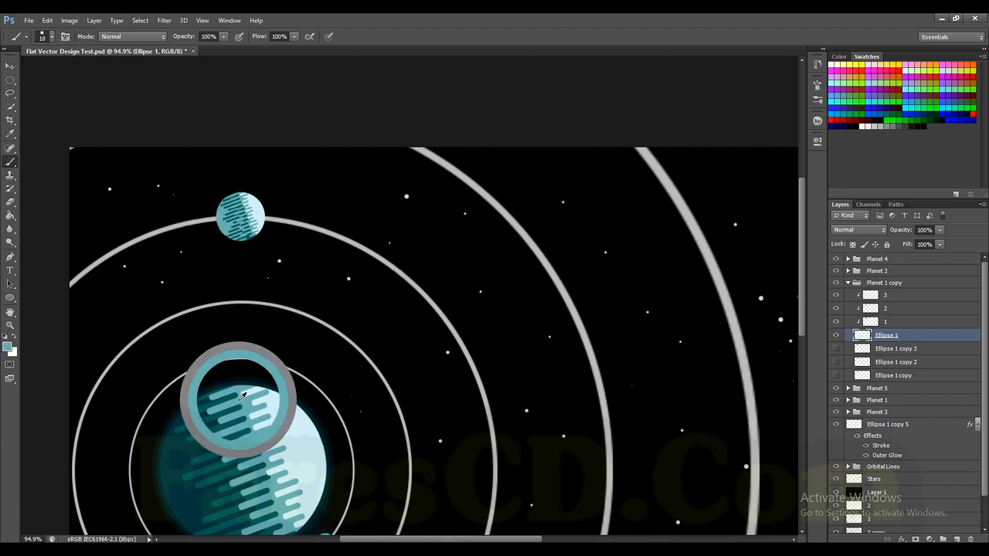
# Hide stripe layer 1 in the Planet 1 copy group.
pyautogui.keyDown('ctrl'); pyautogui.click(871, 322); pyautogui.keyUp('ctrl')
pyautogui.click(895, 323)
pyautogui.scroll(5, 329, 241)
pyautogui.hotkey('ctrl', 'd')
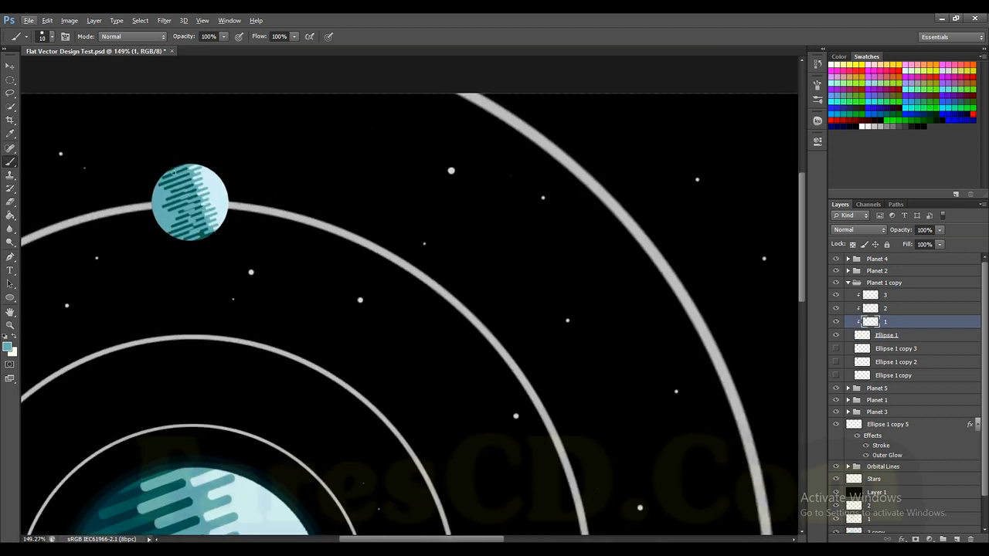
pyautogui.scroll(8, 176, 166)
pyautogui.scroll(1, 213, 242)
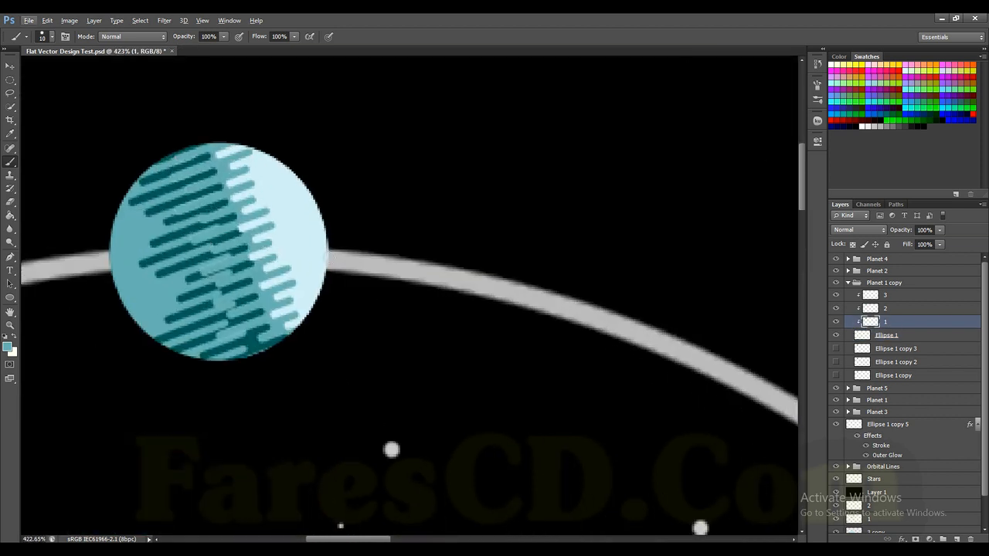
pyautogui.click(837, 322)
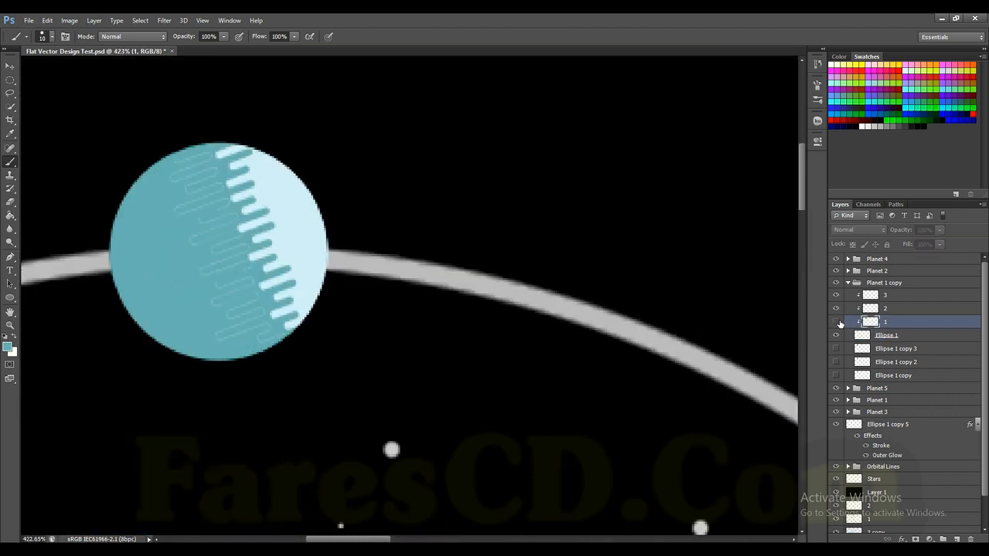
# Fill the stripes on layer 2 of the Planet 1 copy with the sampled mid-teal.
pyautogui.click(885, 297)
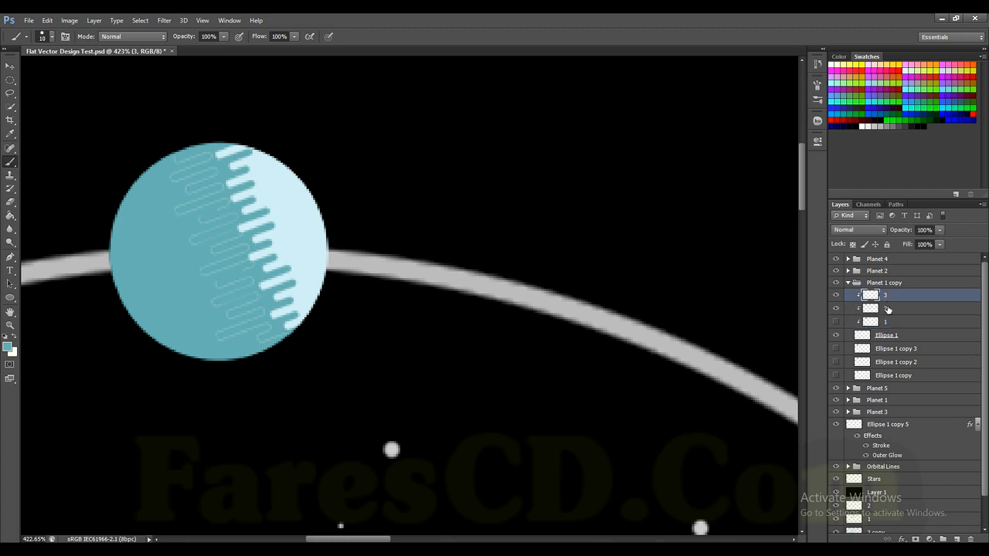
pyautogui.click(889, 310)
pyautogui.scroll(-1, 610, 333)
pyautogui.keyDown('ctrl'); pyautogui.click(866, 312); pyautogui.keyUp('ctrl')
pyautogui.hotkey('alt', 'BackSpace')
pyautogui.hotkey('ctrl', 'd')
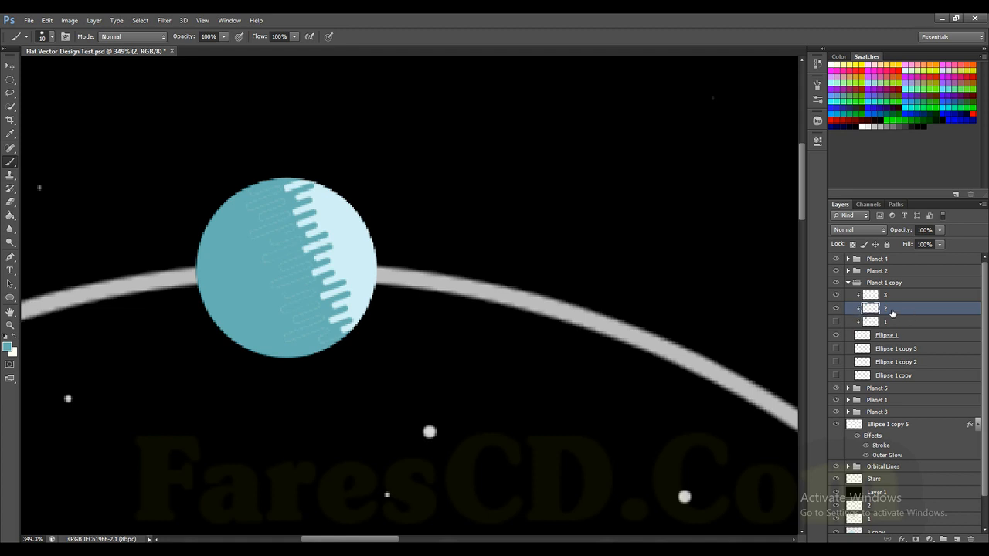
# Recolour the small planet's Ellipse 1 dark teal and its layer 3 light blue, sampling both colours from the large planet.
pyautogui.keyDown('ctrl'); pyautogui.click(870, 308); pyautogui.keyUp('ctrl')
pyautogui.scroll(-4, 328, 397)
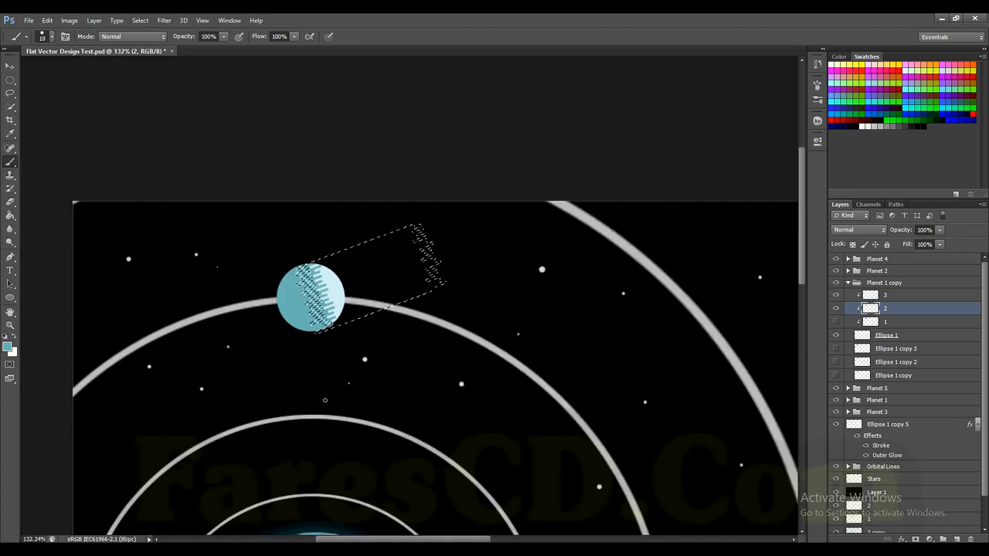
pyautogui.scroll(-5, 328, 396)
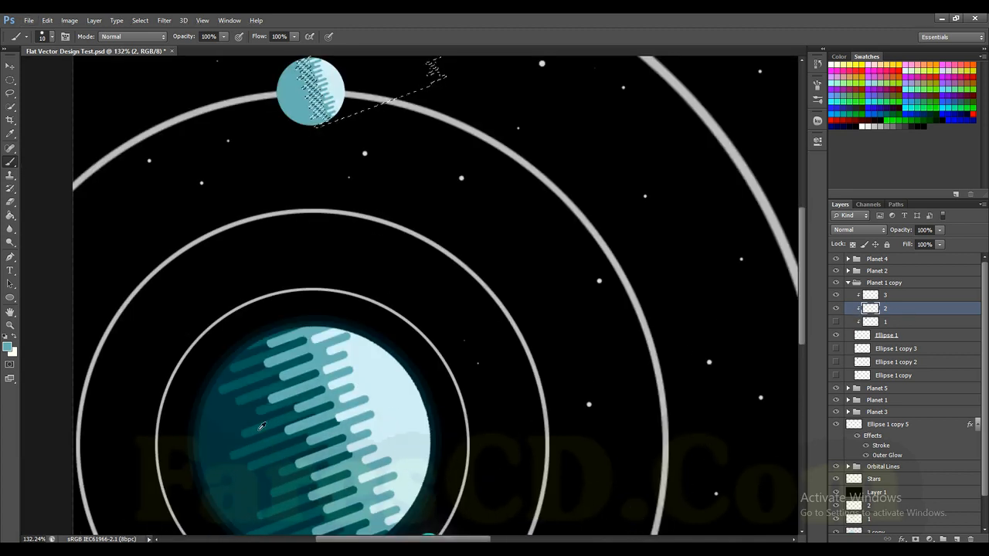
pyautogui.click(913, 334)
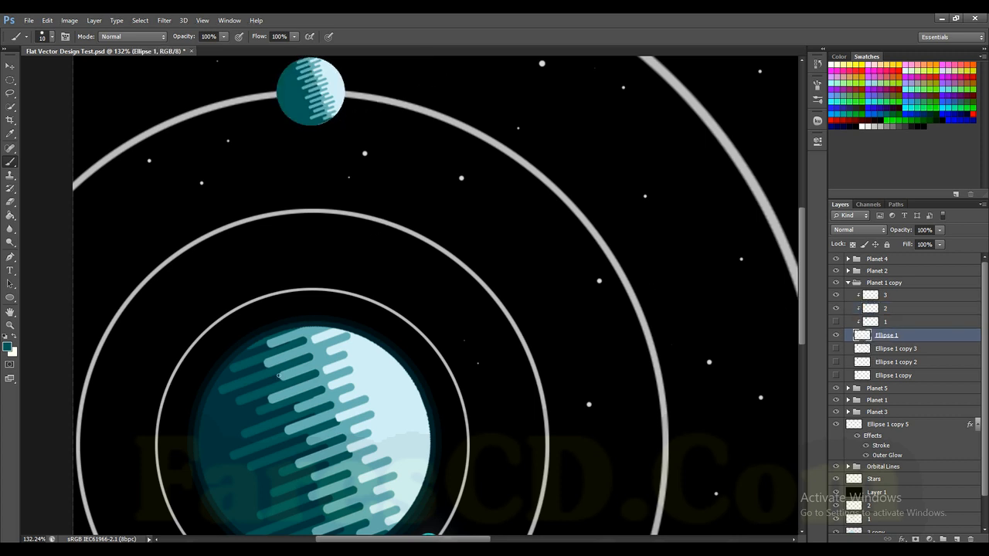
pyautogui.click(887, 296)
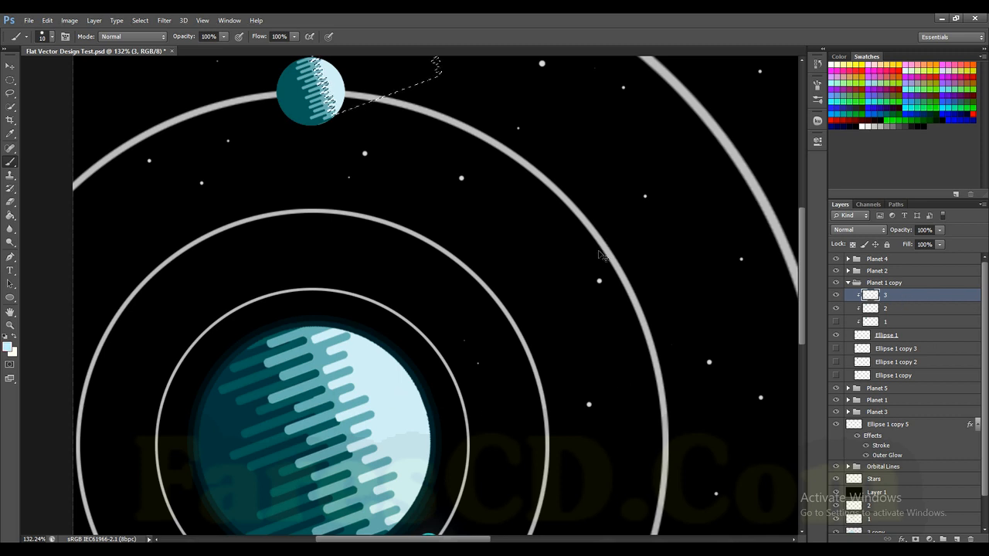
pyautogui.click(4, 67)
# Shift the layer 2 stripes and the layer 3 highlight of the small planet slightly to the left.
pyautogui.scroll(-2, 275, 277)
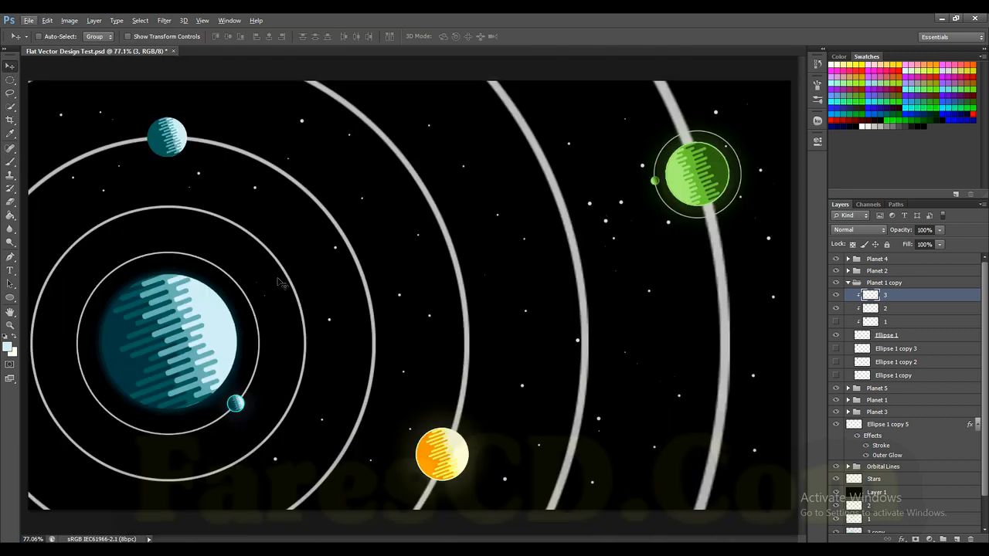
pyautogui.scroll(1, 183, 185)
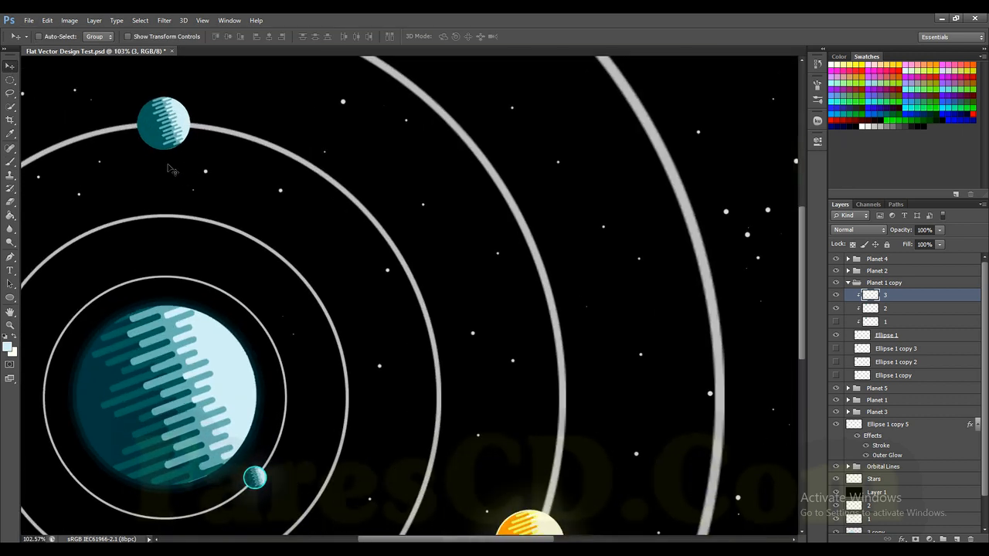
pyautogui.scroll(1, 166, 165)
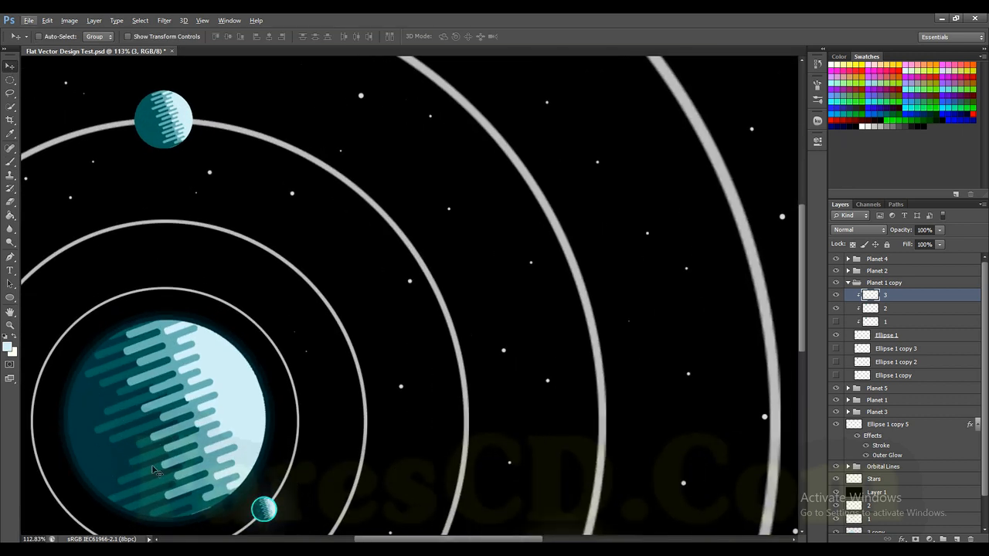
pyautogui.scroll(2, 81, 456)
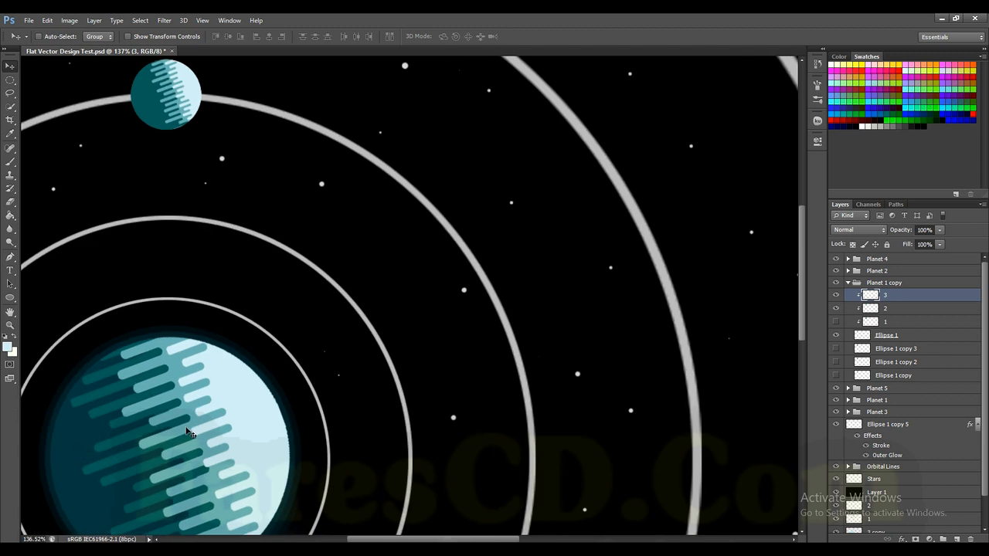
pyautogui.scroll(1, 166, 146)
pyautogui.scroll(11, 141, 154)
pyautogui.scroll(9, 170, 150)
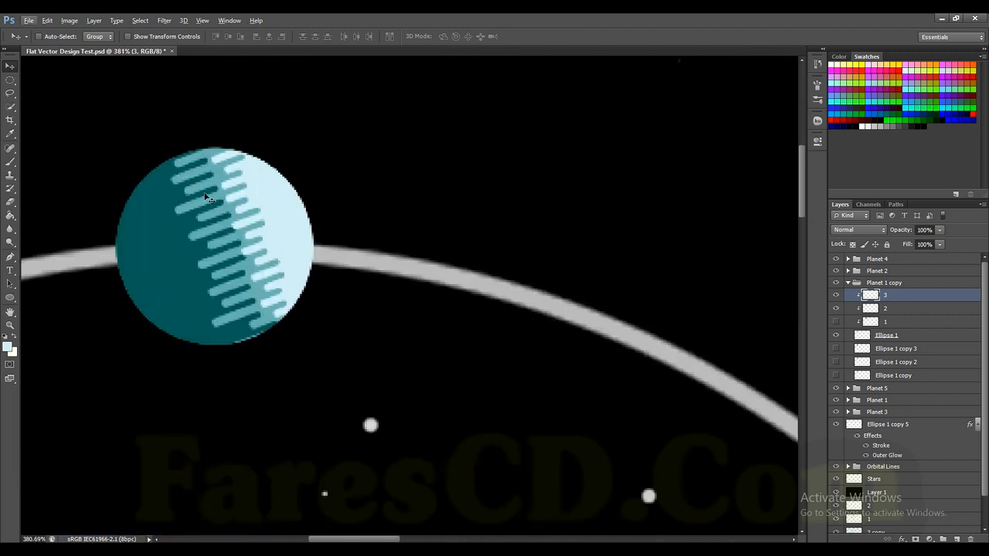
pyautogui.click(888, 308)
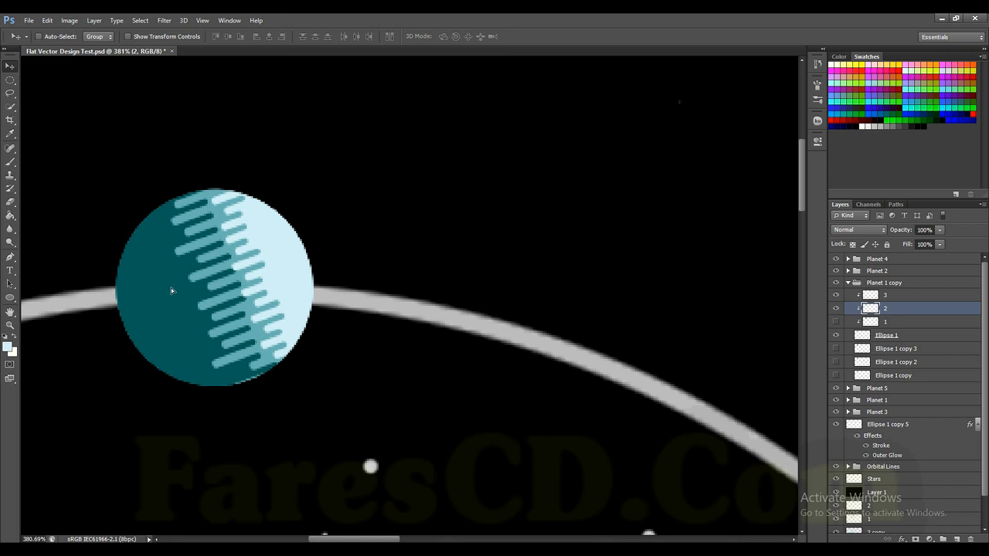
pyautogui.moveTo(171, 290); pyautogui.dragTo(162, 285)
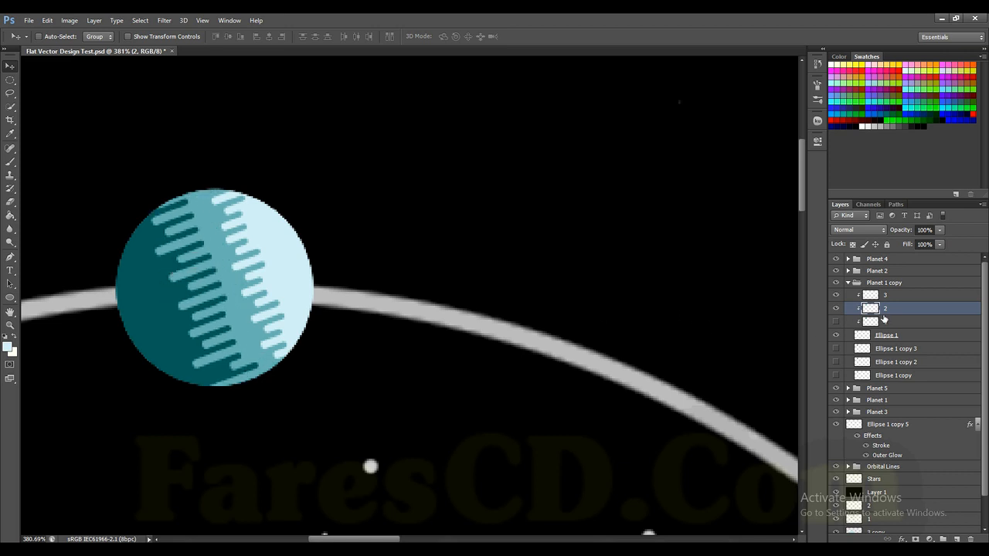
pyautogui.hotkey('alt', ']')
pyautogui.moveTo(254, 281)
pyautogui.mouseDown()
pyautogui.moveTo(254, 270)
pyautogui.moveTo(242, 275)
pyautogui.mouseUp()
pyautogui.scroll(-2, 251, 302)
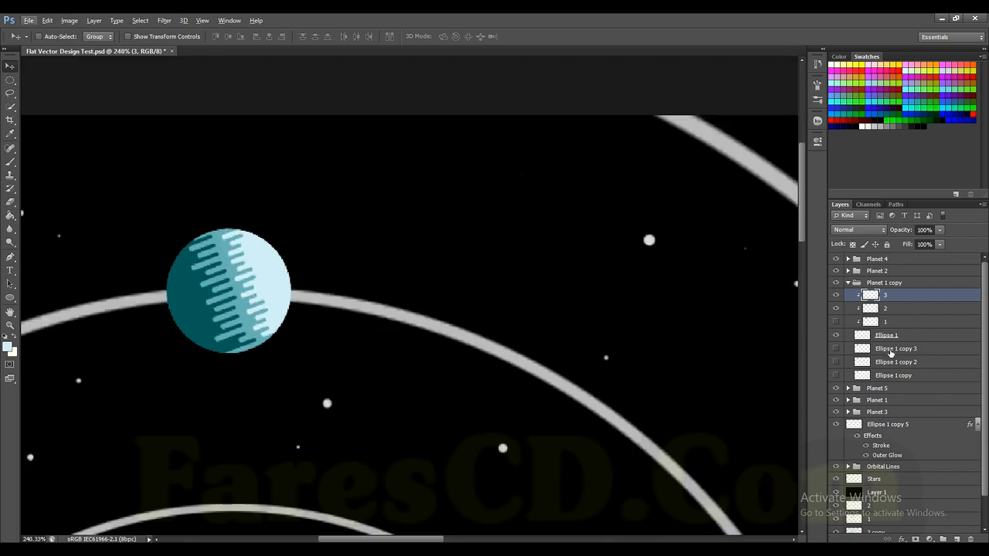
# Delete the hidden Ellipse 1 copy 3, Ellipse 1 copy 2 and Ellipse 1 copy layers from the Planet 1 copy group.
pyautogui.click(887, 349)
pyautogui.keyDown('shift'); pyautogui.click(892, 375); pyautogui.keyUp('shift')
pyautogui.press('Delete')
# Duplicate Ellipse 1 directly beneath the Planet 1 copy group.
pyautogui.rightClick(906, 338)
pyautogui.click(923, 337)
pyautogui.keyDown('alt'); pyautogui.moveTo(922, 337); pyautogui.dragTo(910, 351); pyautogui.keyUp('alt')
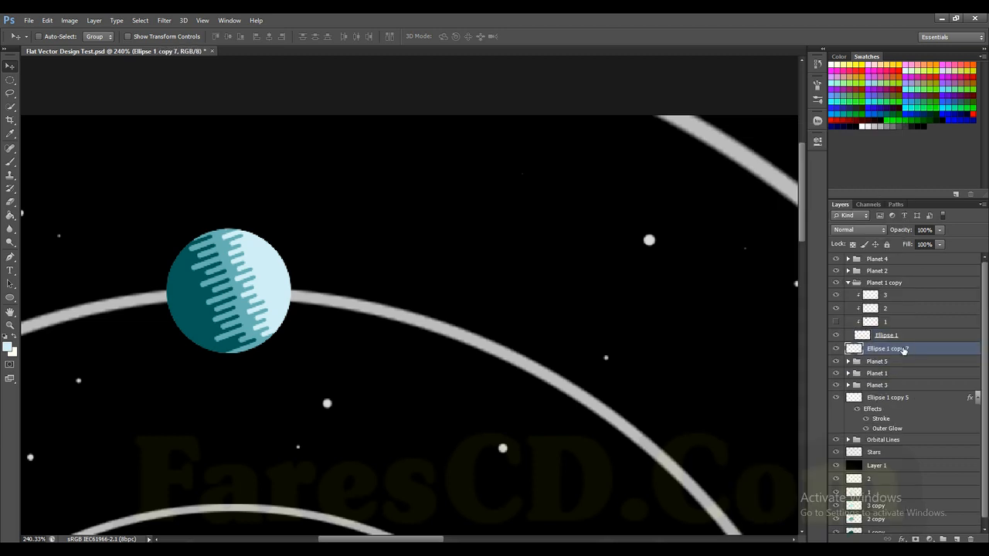
# Give the duplicated ellipse a 2 px outside stroke in bright cyan #00d8e9.
pyautogui.doubleClick(908, 349)
pyautogui.rightClick(908, 352)
pyautogui.click(757, 131)
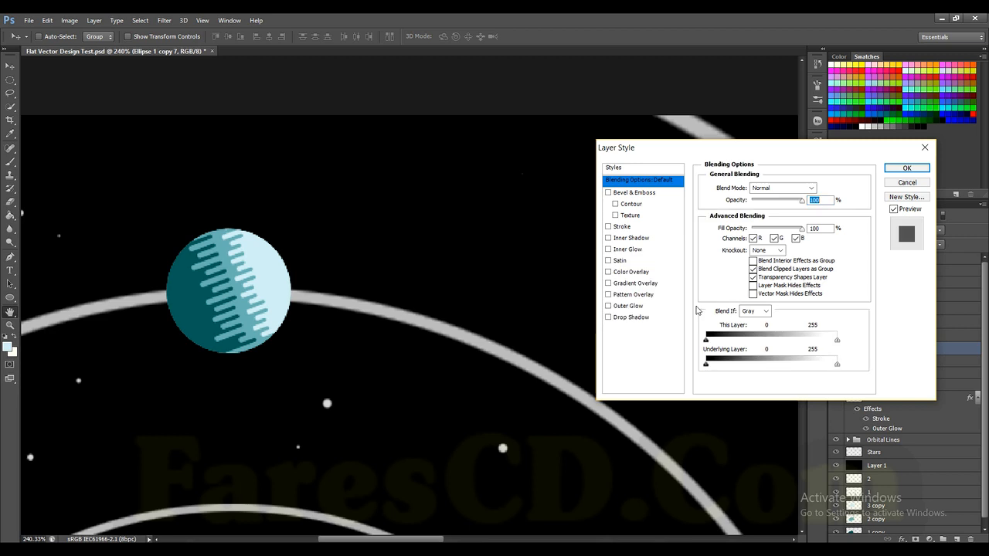
pyautogui.click(622, 227)
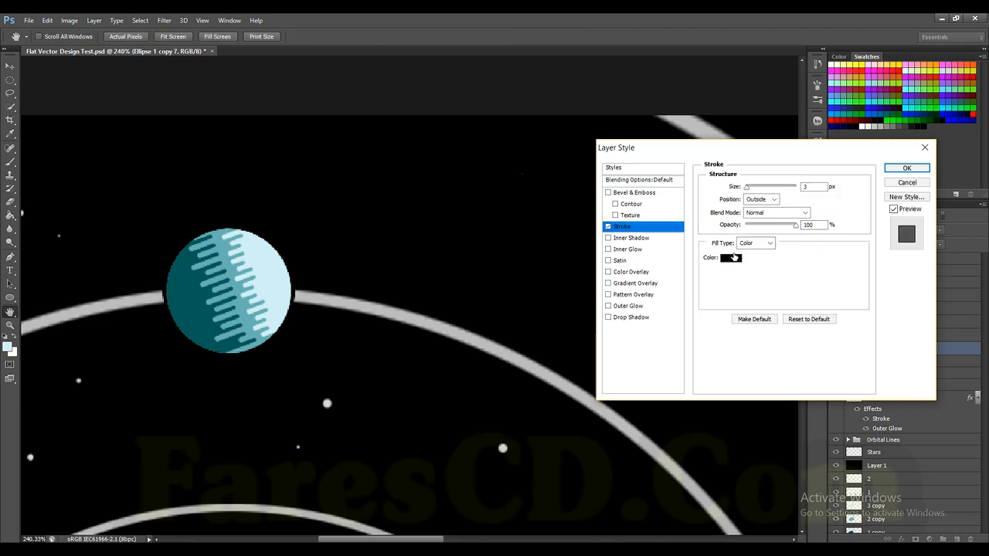
pyautogui.click(731, 258)
pyautogui.click(763, 397)
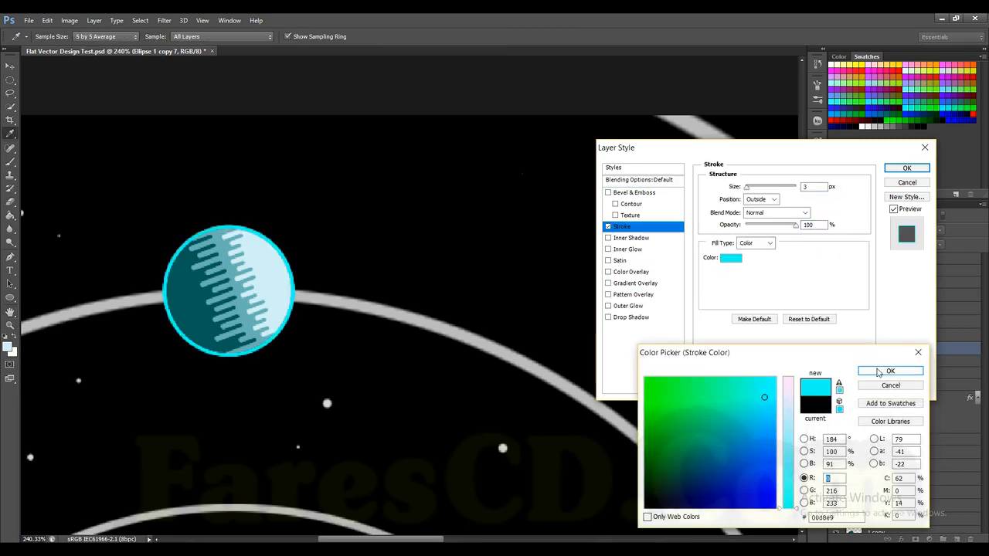
pyautogui.click(890, 371)
pyautogui.write('2')
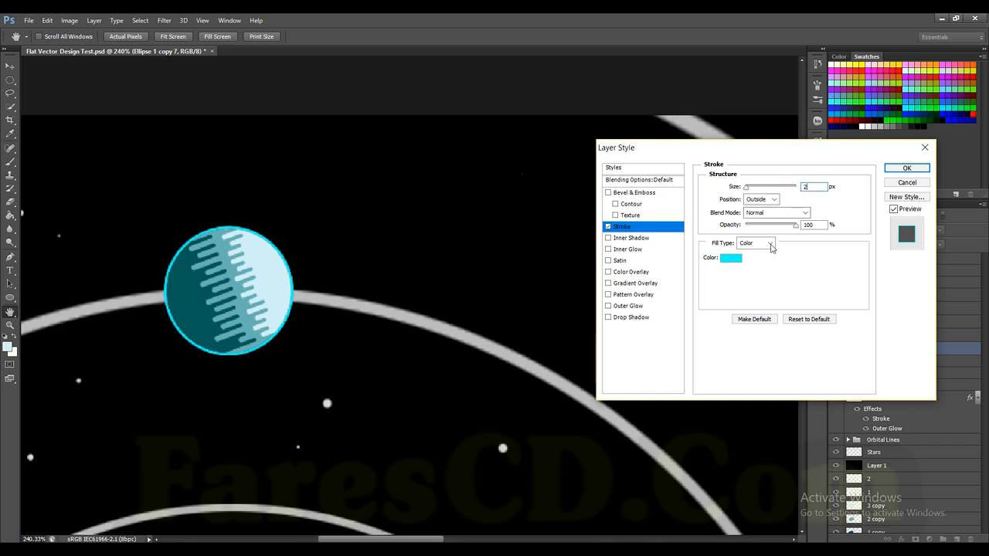
# Add an outer glow in pale blue #c4dfe6 to the cyan-stroked ellipse of the small planet on the third orbit.
pyautogui.click(629, 307)
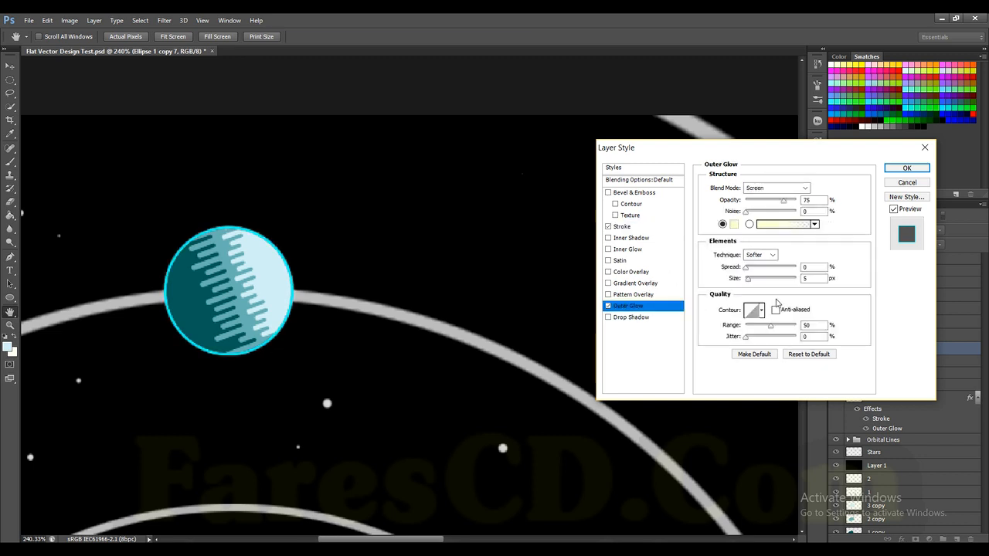
pyautogui.click(734, 225)
pyautogui.click(280, 259)
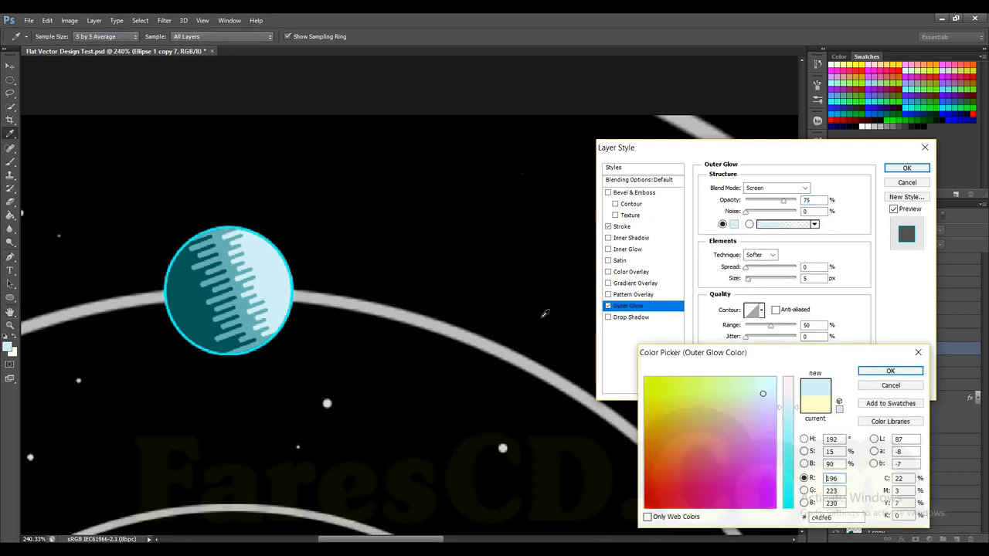
pyautogui.click(889, 371)
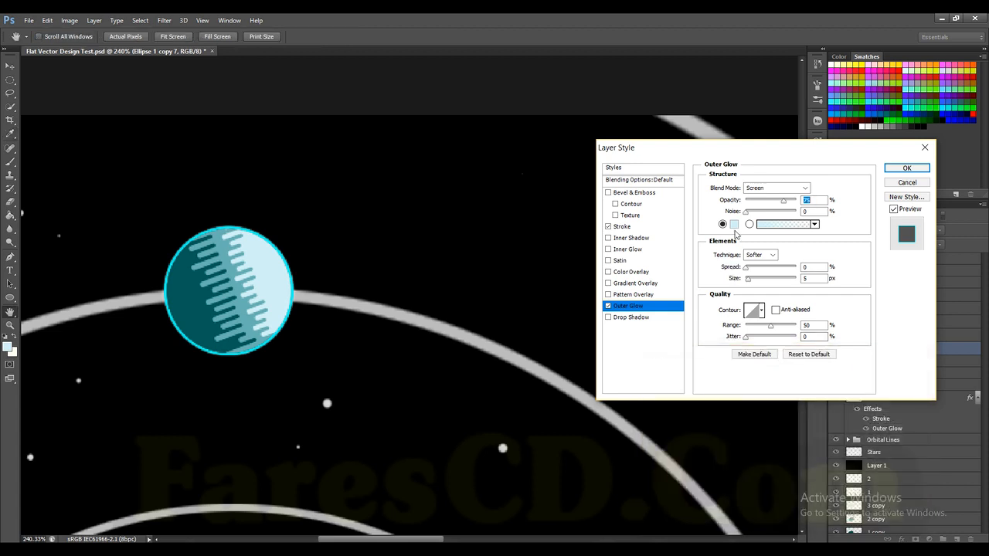
# Widen the outer glow far around the planet, with Normal blend mode and 55% opacity, and apply the layer style.
pyautogui.click(784, 279)
pyautogui.click(772, 200)
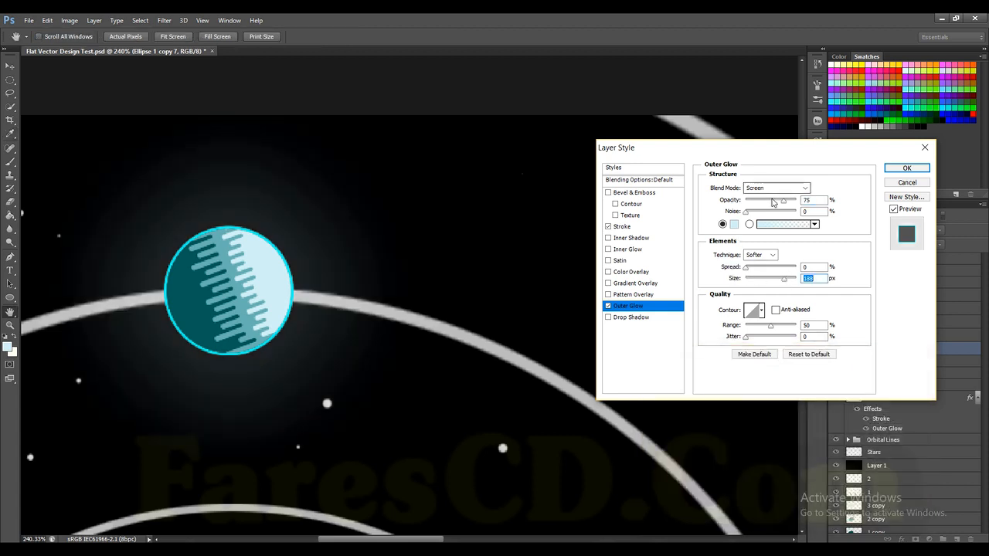
pyautogui.moveTo(773, 203); pyautogui.dragTo(774, 203)
pyautogui.click(776, 187)
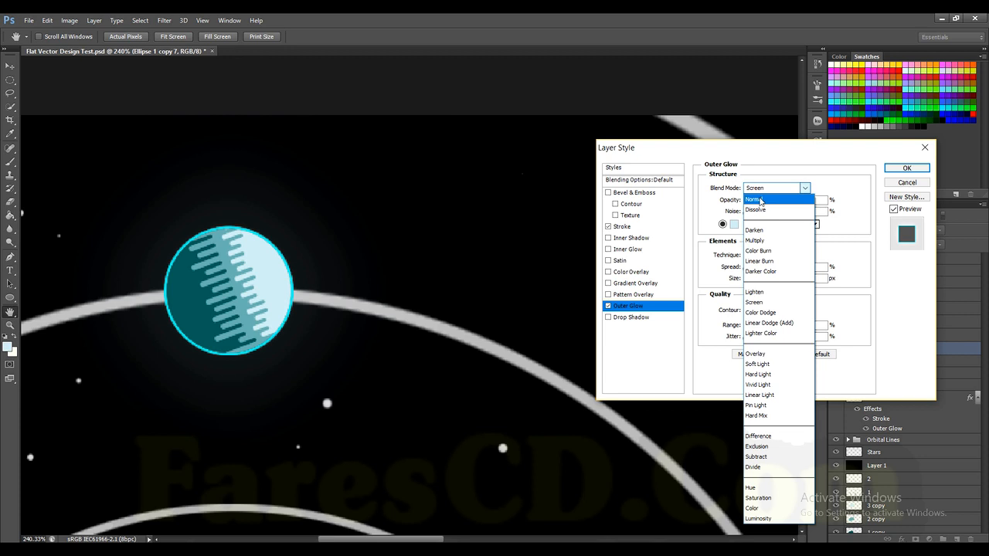
pyautogui.click(761, 195)
pyautogui.moveTo(784, 279); pyautogui.dragTo(779, 281)
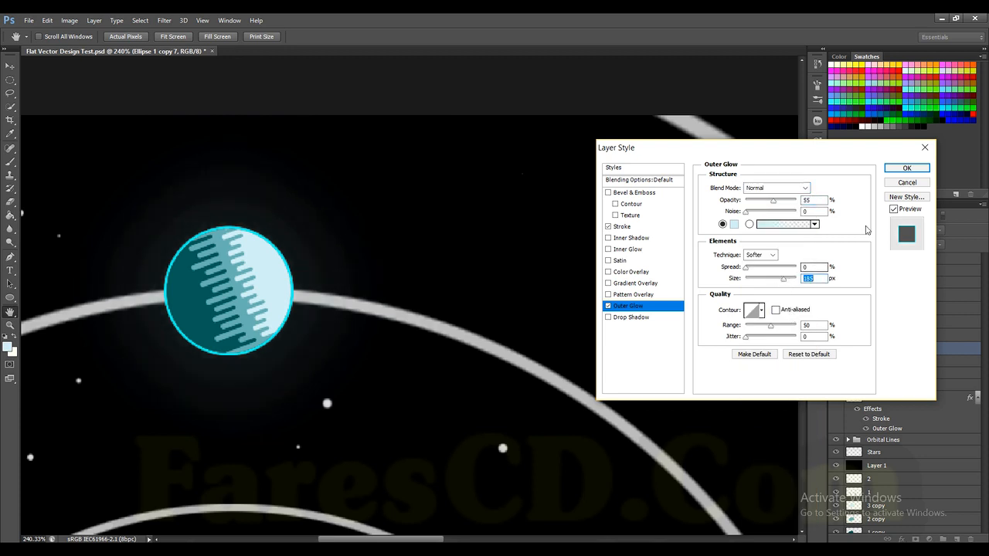
pyautogui.click(906, 167)
# Collapse the Planet 1 copy group and rename it Planet 6.
pyautogui.scroll(-5, 401, 347)
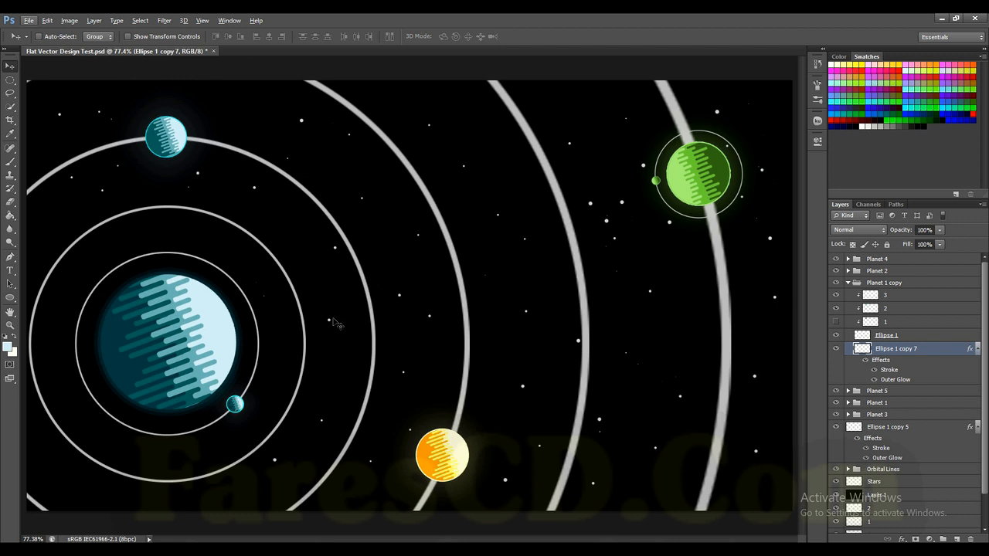
pyautogui.click(849, 284)
pyautogui.doubleClick(889, 283)
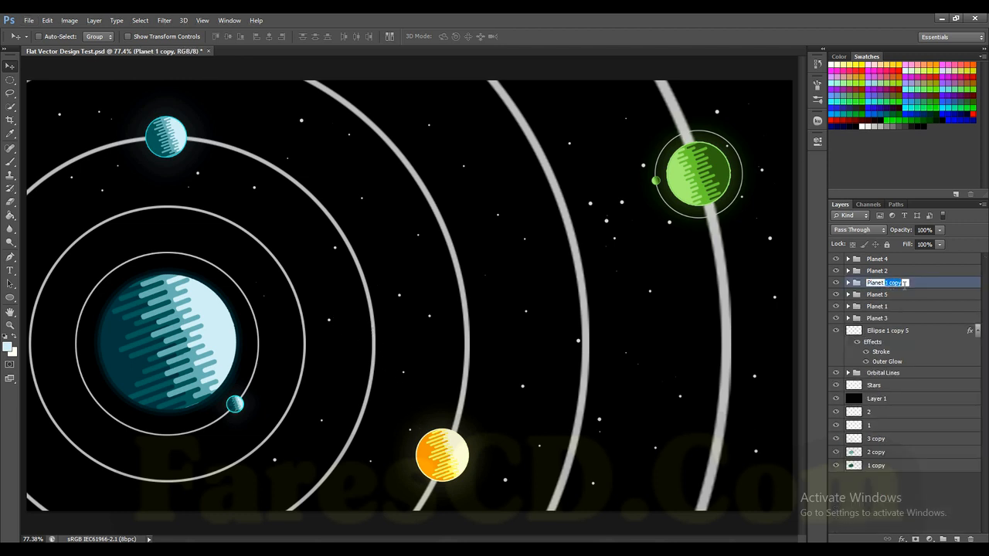
pyautogui.write('6')
pyautogui.press('Return')
# Duplicate the Planet 1 group twice and move the lower copy across to the fifth orbit line.
pyautogui.click(892, 307)
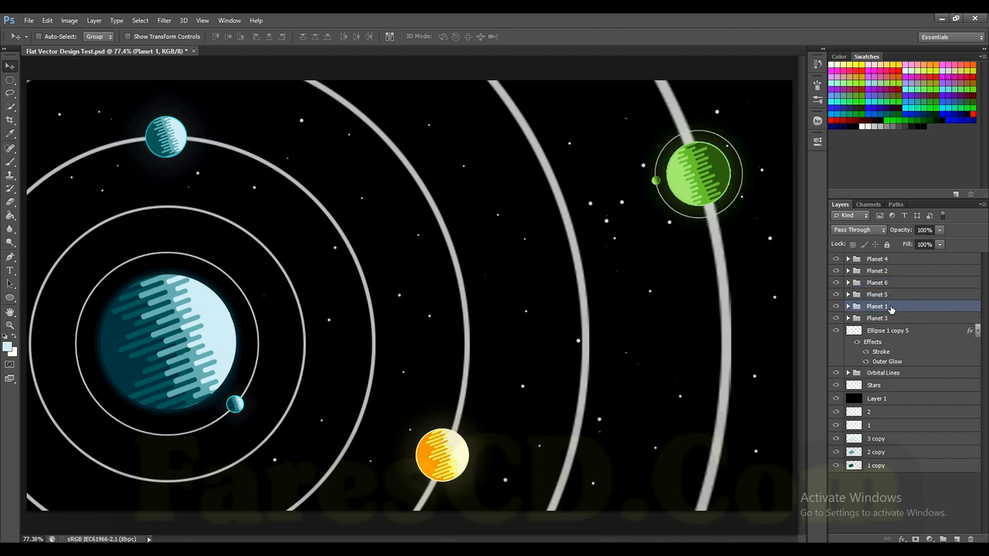
pyautogui.hotkey('ctrl', 'j')
pyautogui.hotkey('ctrl', 'j')
pyautogui.click(892, 317)
pyautogui.moveTo(217, 349); pyautogui.dragTo(634, 352)
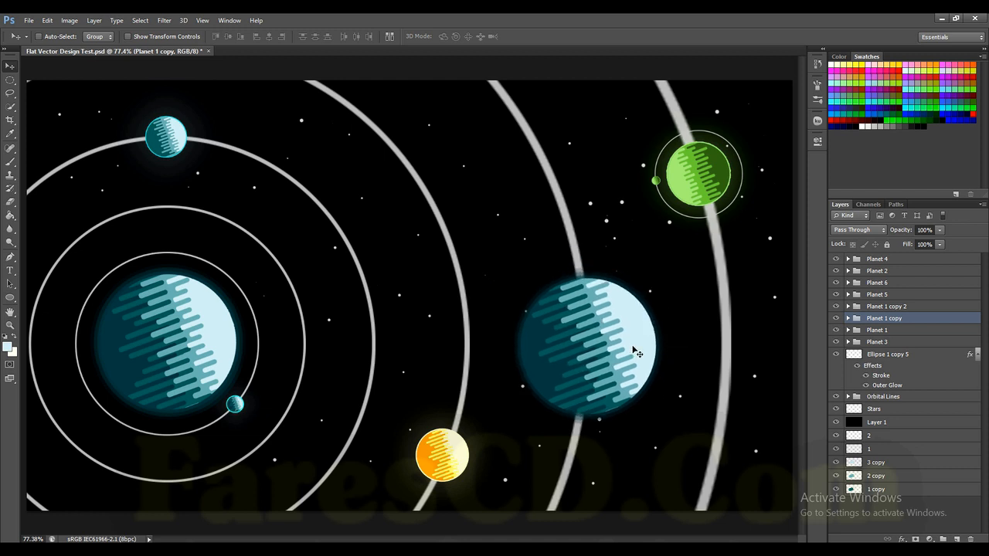
# Scale the moved planet copy to about 28% and centre it on the fifth orbit line, level with the large planet.
pyautogui.hotkey('ctrl', 't')
pyautogui.moveTo(508, 186); pyautogui.dragTo(578, 311)
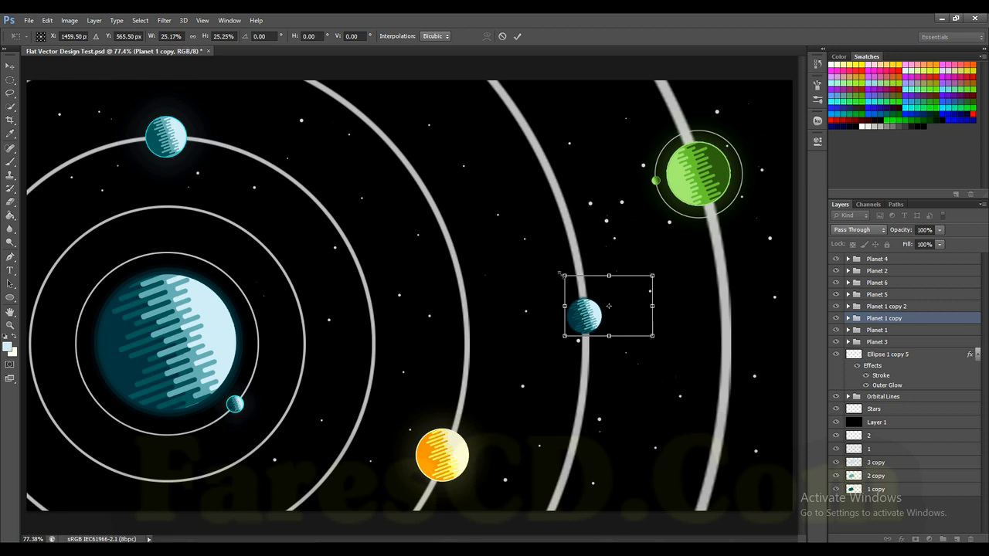
pyautogui.moveTo(559, 274); pyautogui.dragTo(553, 266)
pyautogui.moveTo(588, 311); pyautogui.dragTo(595, 352)
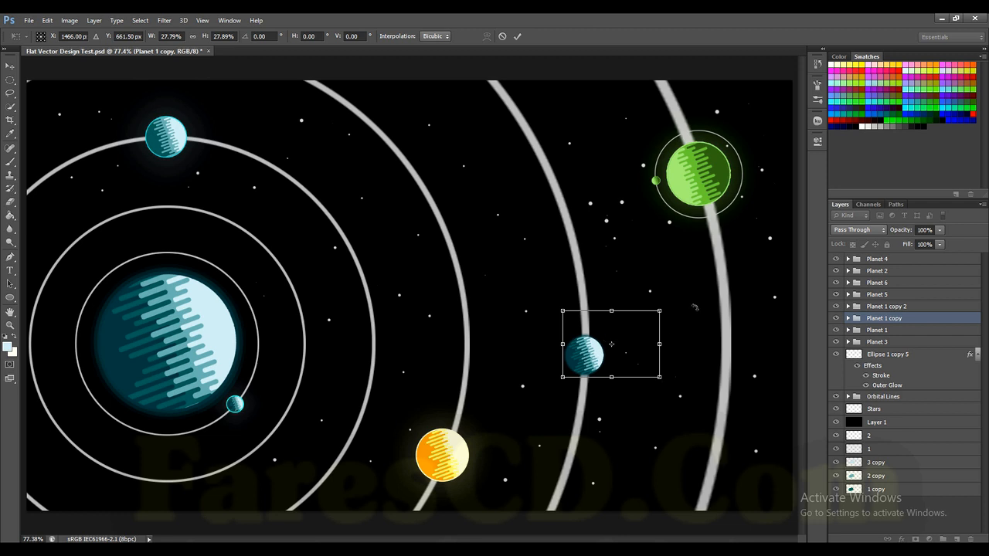
pyautogui.click(517, 35)
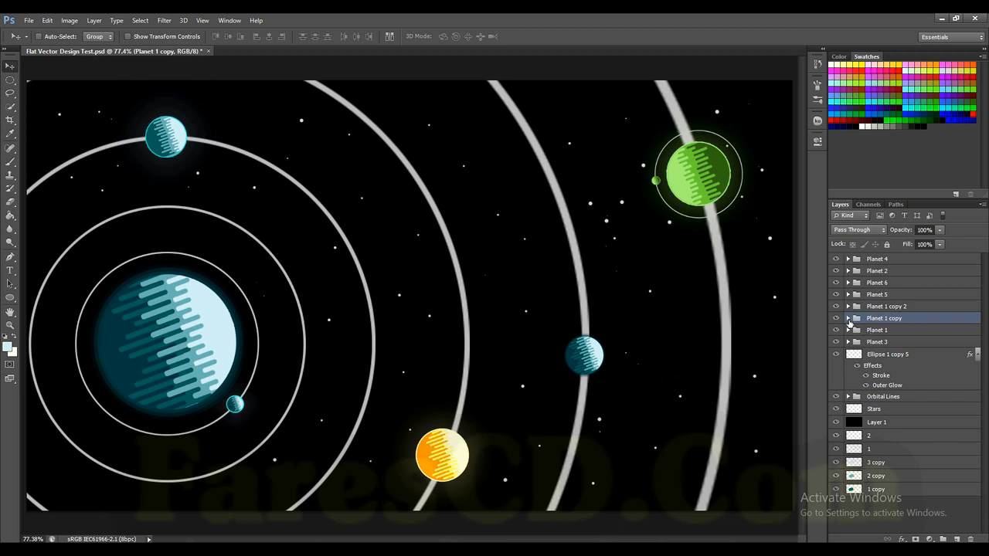
# Delete the Ellipse 1 copy 3, Ellipse 1 copy 2 and Ellipse 1 copy glow layers from the Planet 1 copy group.
pyautogui.click(848, 318)
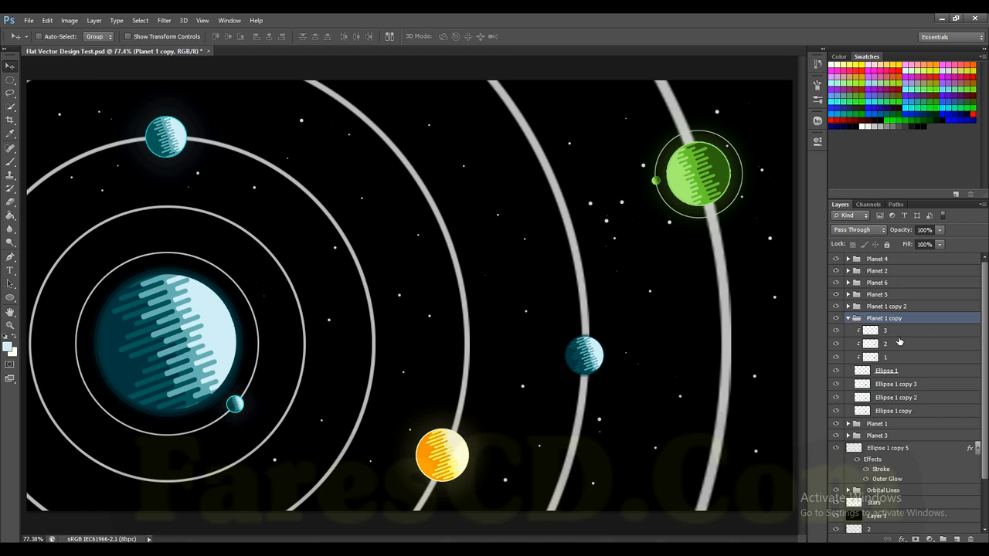
pyautogui.click(862, 371)
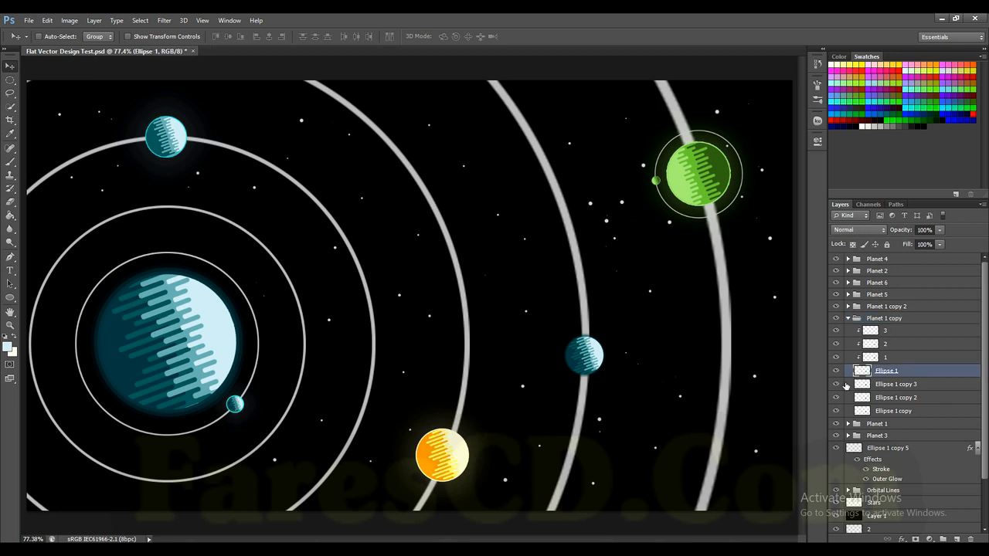
pyautogui.keyDown('ctrl'); pyautogui.click(861, 372); pyautogui.keyUp('ctrl')
pyautogui.scroll(6, 573, 360)
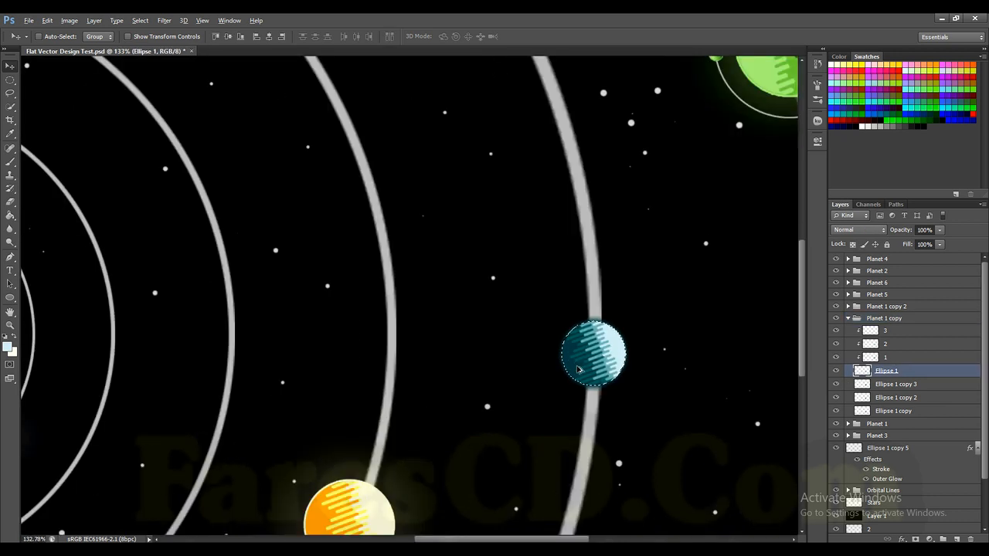
pyautogui.click(880, 411)
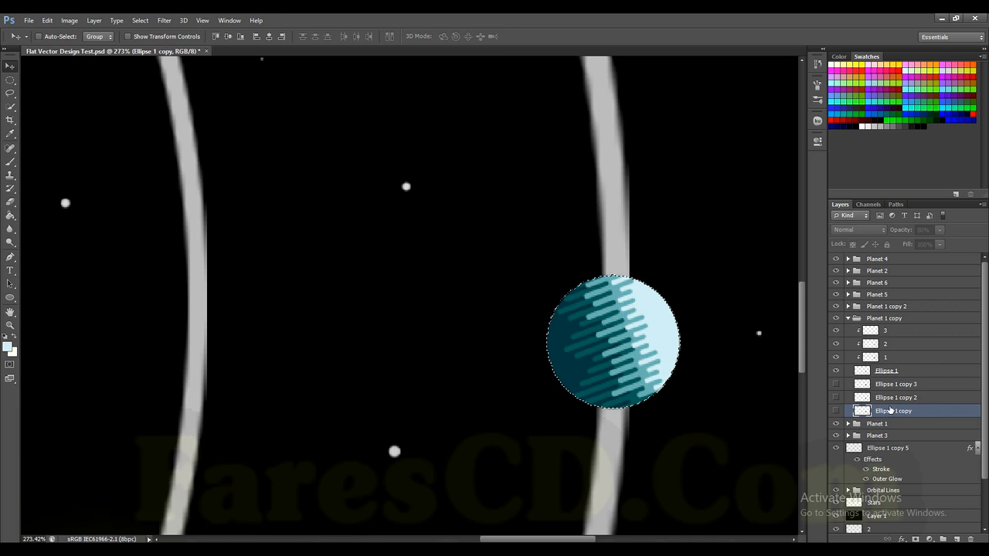
pyautogui.keyDown('shift'); pyautogui.click(874, 383); pyautogui.keyUp('shift')
pyautogui.moveTo(835, 384); pyautogui.dragTo(837, 410)
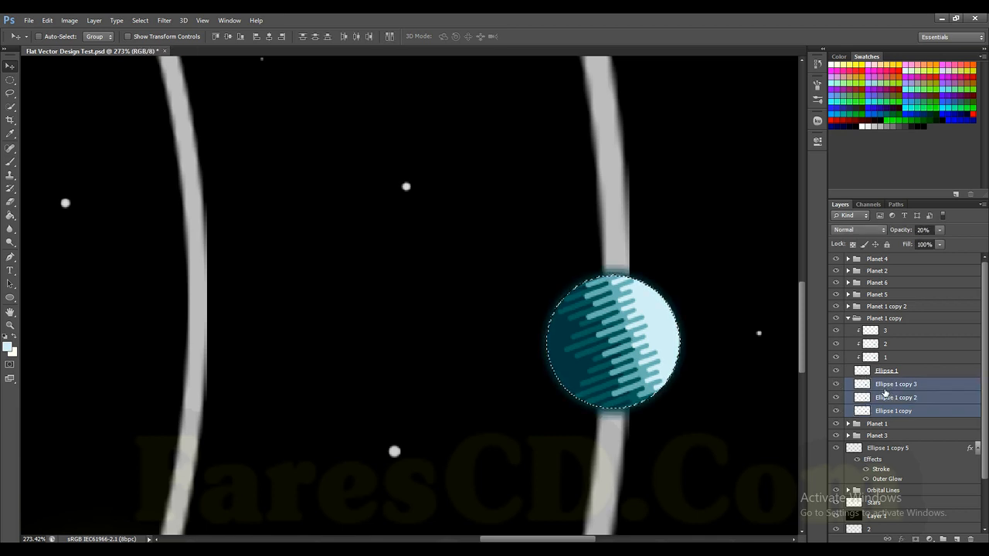
pyautogui.click(902, 385)
pyautogui.keyDown('shift'); pyautogui.click(902, 411); pyautogui.keyUp('shift')
pyautogui.press('Delete')
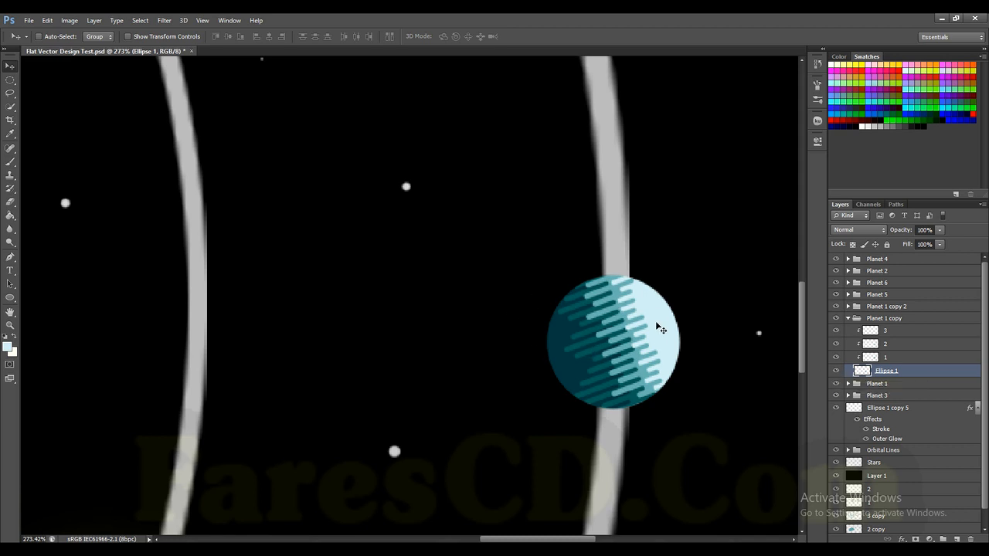
# Fill the Ellipse 1 base of the fifth-orbit planet with green #66b032.
pyautogui.keyDown('ctrl'); pyautogui.click(861, 373); pyautogui.keyUp('ctrl')
pyautogui.click(7, 348)
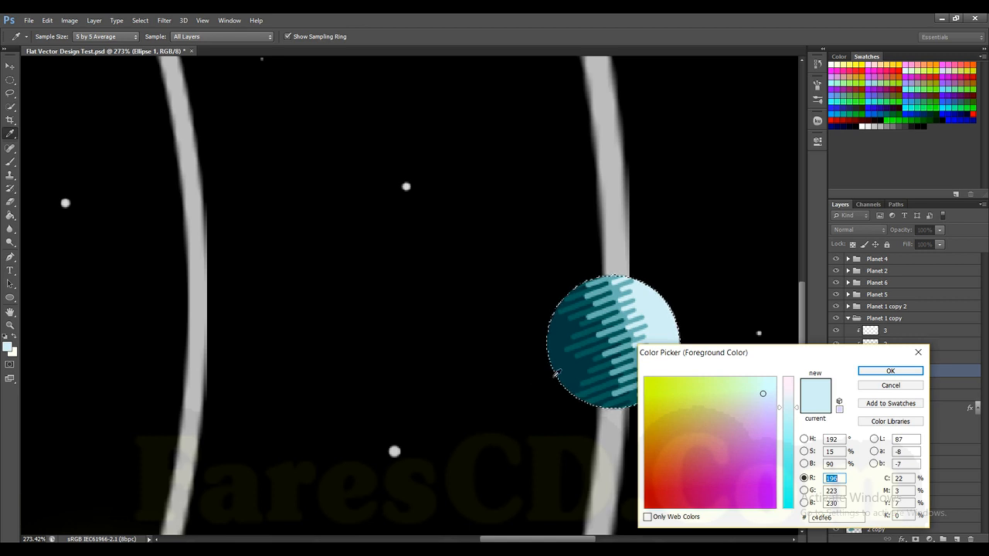
pyautogui.click(842, 518)
pyautogui.doubleClick(843, 518)
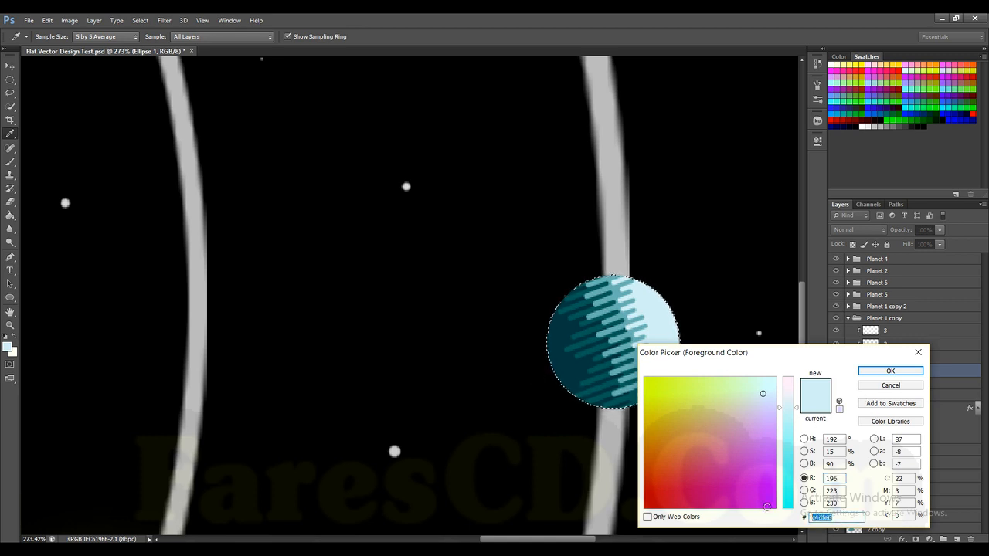
pyautogui.write('66b032')
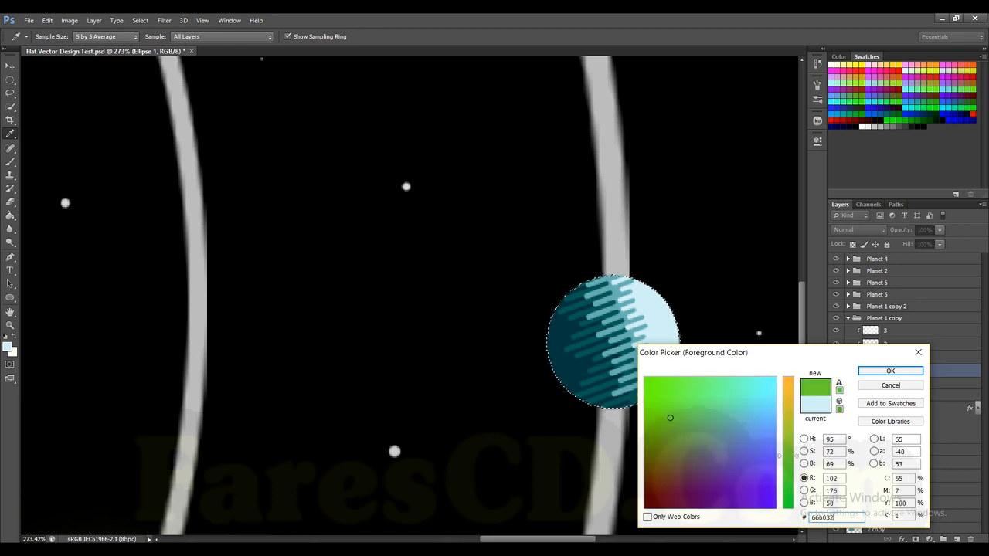
pyautogui.press('Return')
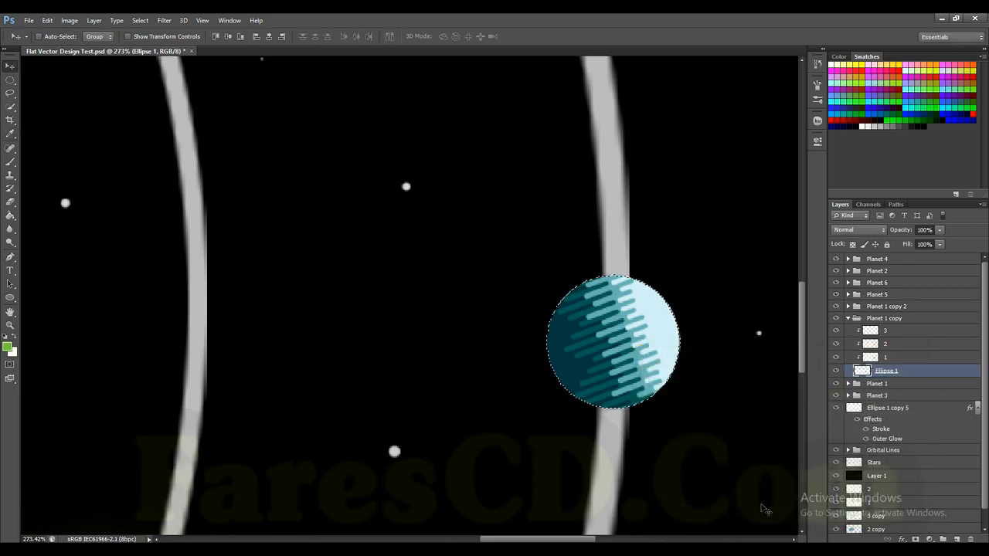
pyautogui.hotkey('alt', 'BackSpace')
pyautogui.hotkey('ctrl', 'd')
# Recolour the layer 1 stripes of the fifth-orbit planet in light green #9bd770.
pyautogui.keyDown('ctrl'); pyautogui.click(871, 357); pyautogui.keyUp('ctrl')
pyautogui.click(877, 357)
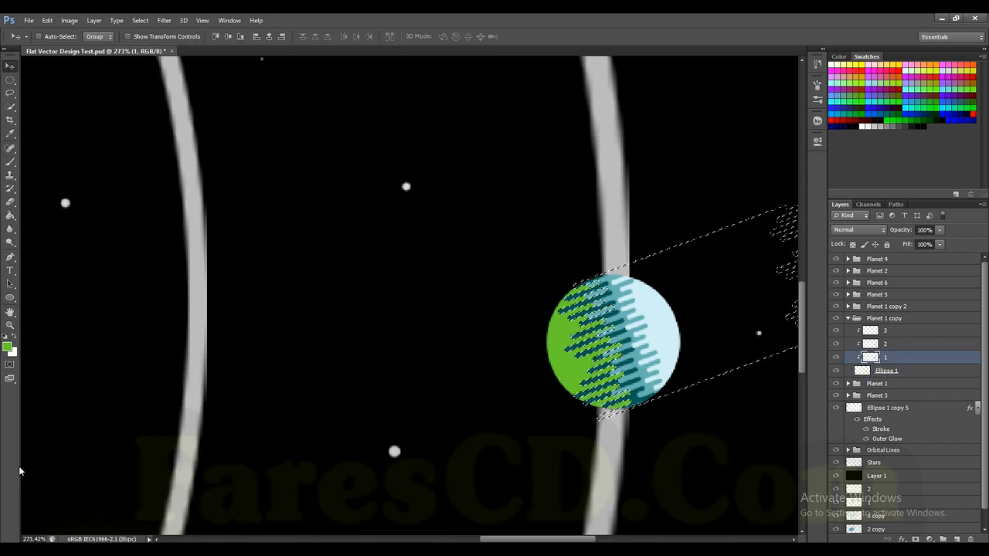
pyautogui.click(7, 347)
pyautogui.doubleClick(837, 518)
pyautogui.write('9bd770')
pyautogui.press('Return')
pyautogui.hotkey('alt', 'BackSpace')
pyautogui.hotkey('ctrl', 'd')
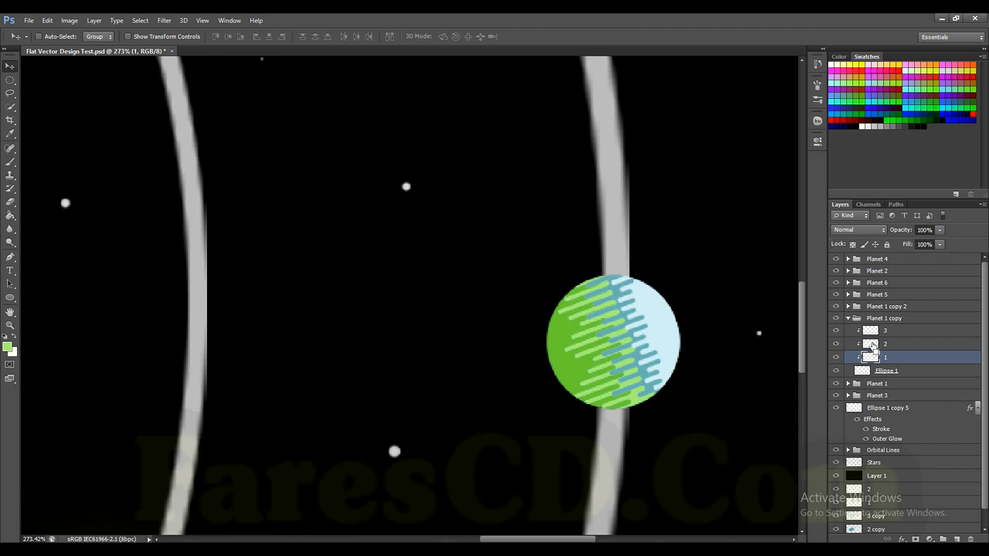
# Recolour the layer 3 highlight of the fifth-orbit planet in near-white green #ebf7e3.
pyautogui.keyDown('ctrl'); pyautogui.click(870, 343); pyautogui.keyUp('ctrl')
pyautogui.keyDown('ctrl'); pyautogui.click(895, 331); pyautogui.keyUp('ctrl')
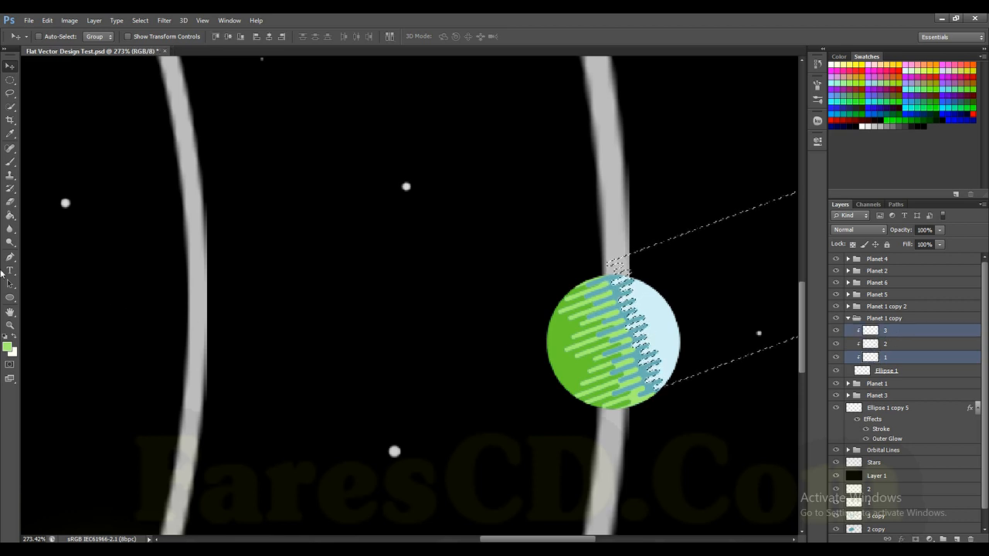
pyautogui.click(8, 347)
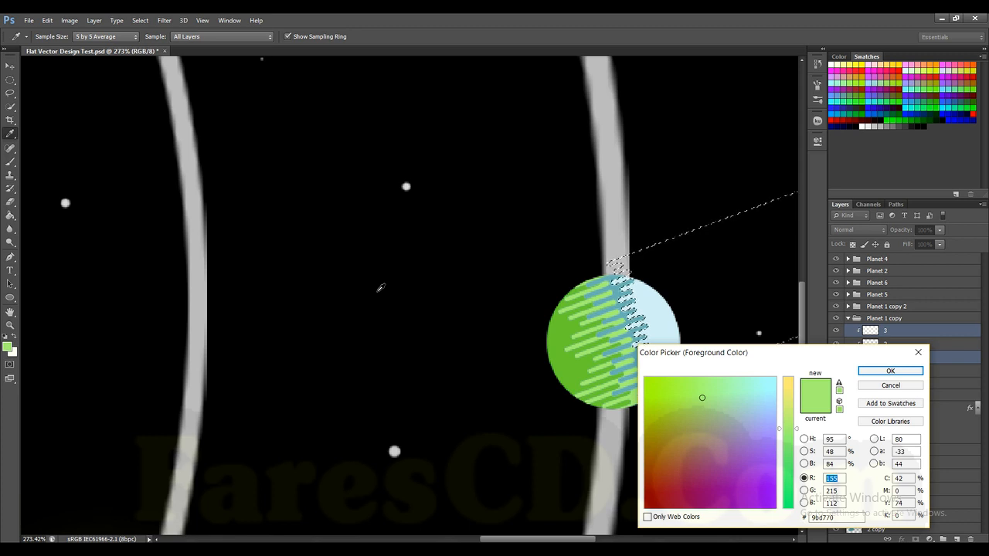
pyautogui.moveTo(842, 517); pyautogui.dragTo(736, 517)
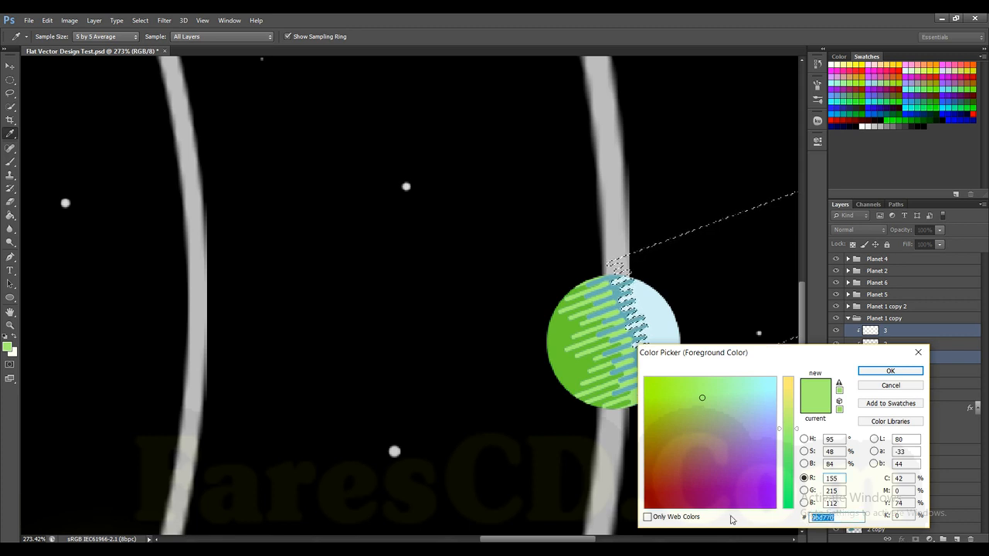
pyautogui.write('eb')
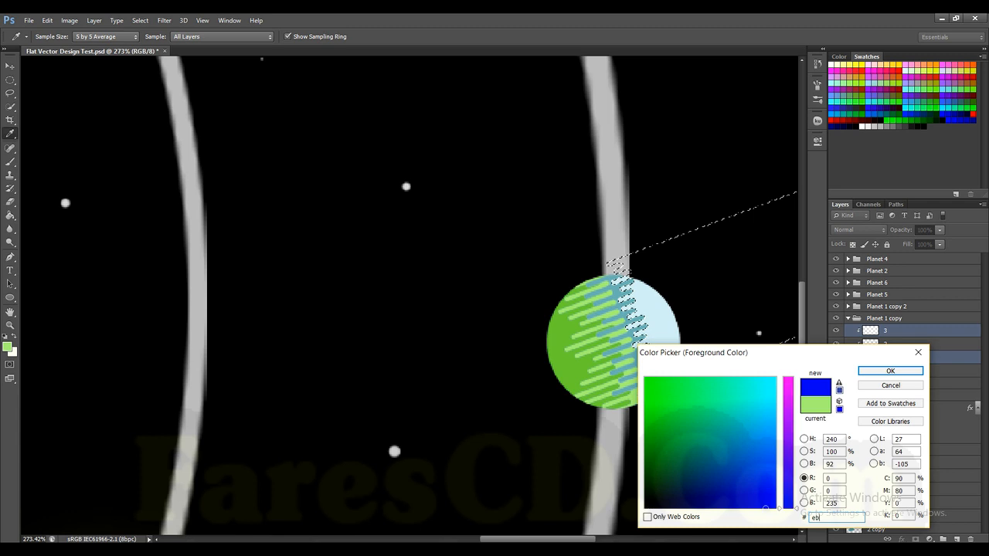
pyautogui.write('f7e3')
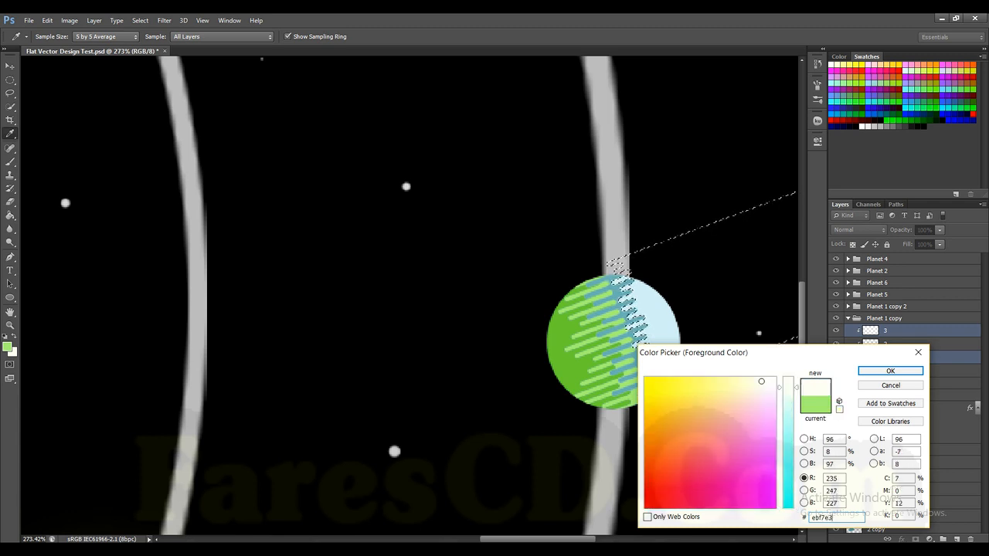
pyautogui.press('Return')
pyautogui.hotkey('ctrl', 'd')
pyautogui.press('v')
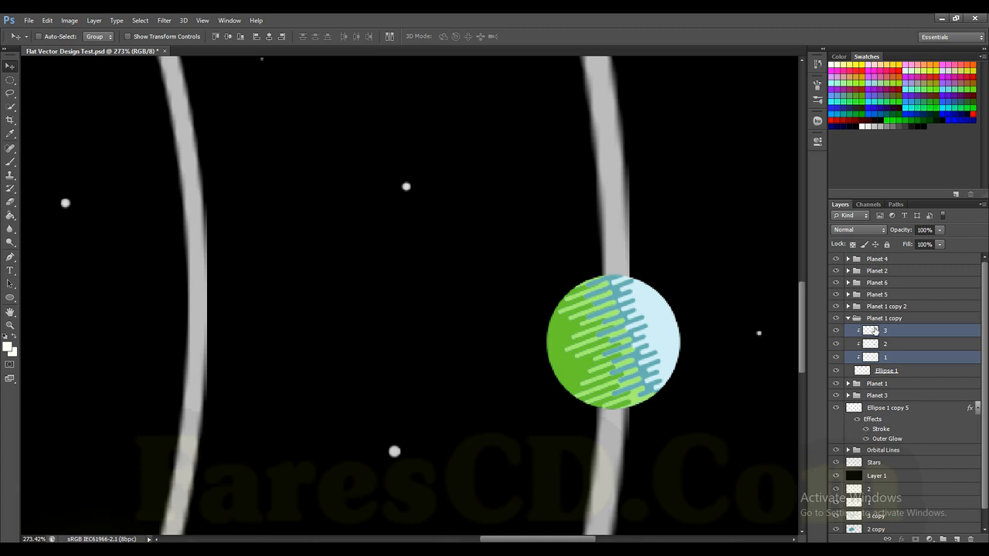
pyautogui.click(883, 334)
pyautogui.keyDown('ctrl'); pyautogui.click(871, 331); pyautogui.keyUp('ctrl')
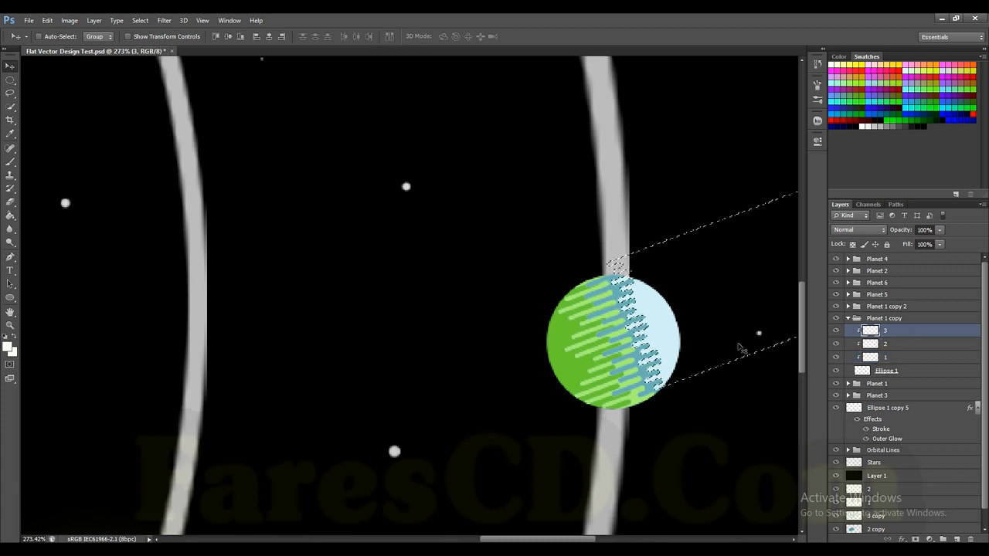
pyautogui.hotkey('alt', 'BackSpace')
pyautogui.hotkey('ctrl', 'd')
pyautogui.click(8, 347)
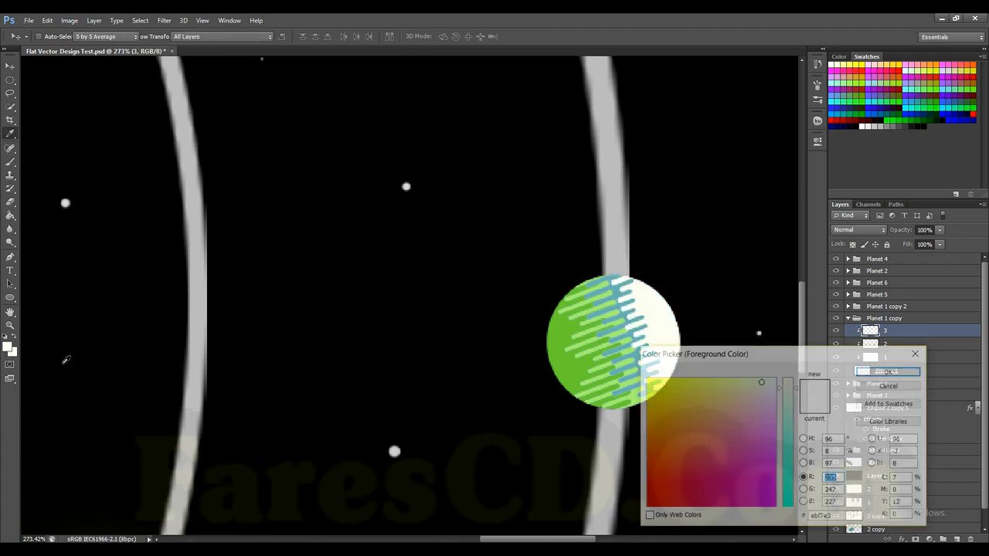
pyautogui.click(888, 372)
# Hide the blue layer 2 stripes of the fifth-orbit planet and make that layer active.
pyautogui.scroll(-2, 729, 376)
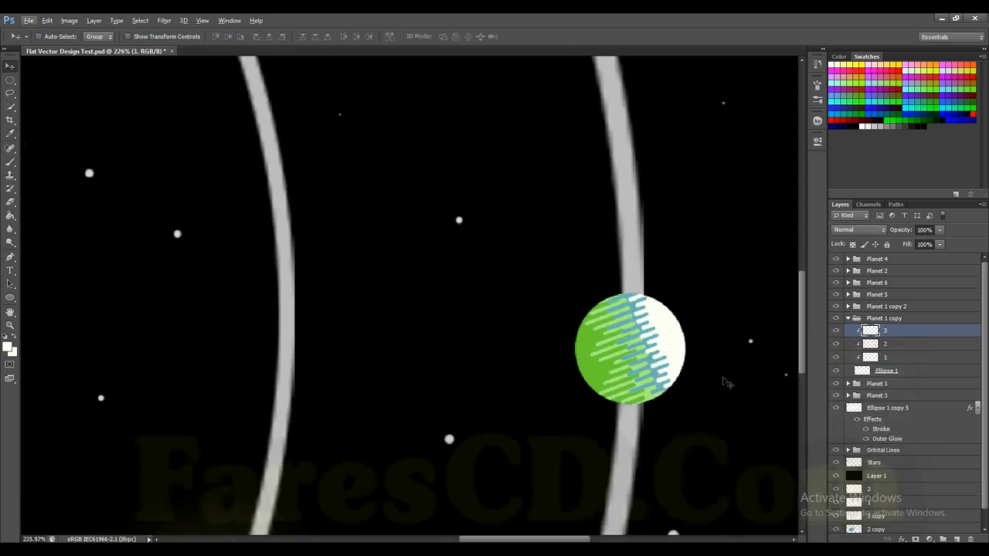
pyautogui.click(835, 345)
pyautogui.click(888, 344)
pyautogui.scroll(8, 693, 360)
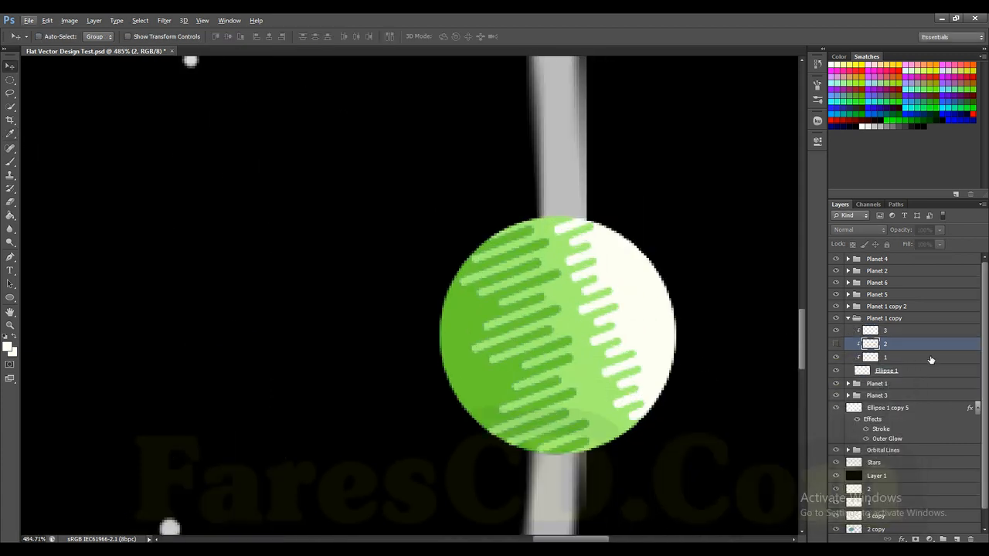
# Shift the layer 1 stripes of the fifth-orbit planet towards its lit side and the layer 3 highlight towards its dark side.
pyautogui.click(886, 357)
pyautogui.moveTo(597, 356)
pyautogui.mouseDown()
pyautogui.moveTo(605, 362)
pyautogui.moveTo(592, 362)
pyautogui.mouseUp()
pyautogui.click(895, 332)
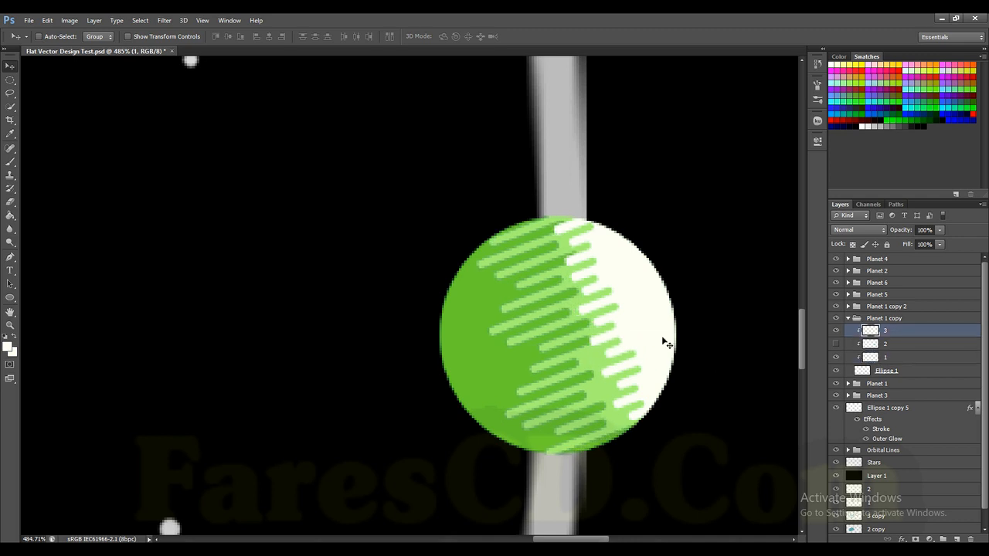
pyautogui.moveTo(614, 321); pyautogui.dragTo(592, 319)
pyautogui.scroll(-3, 569, 363)
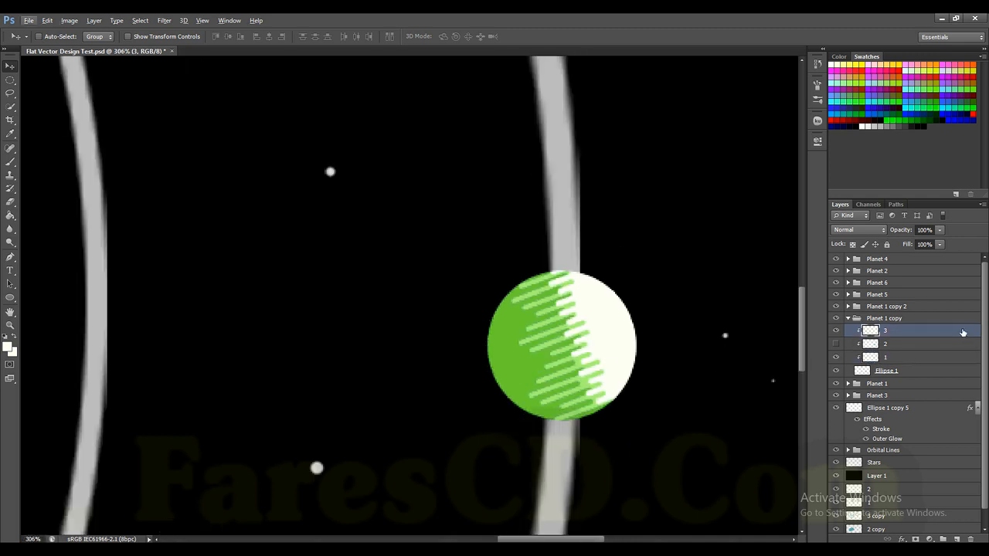
# Move the layer 1 stripes of the fifth-orbit planet slightly back towards the dark side.
pyautogui.click(853, 348)
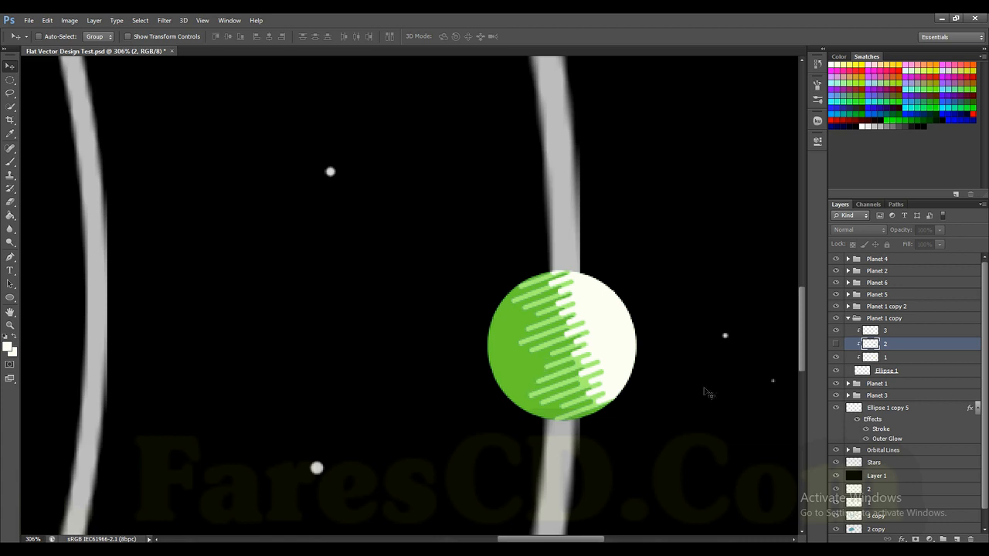
pyautogui.click(901, 360)
pyautogui.moveTo(514, 368); pyautogui.dragTo(526, 374)
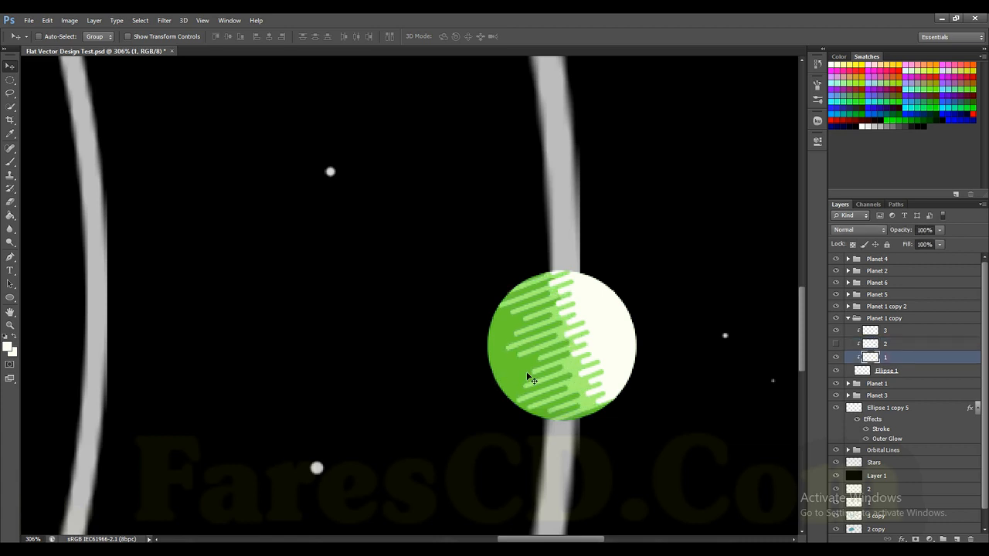
pyautogui.scroll(-3, 525, 375)
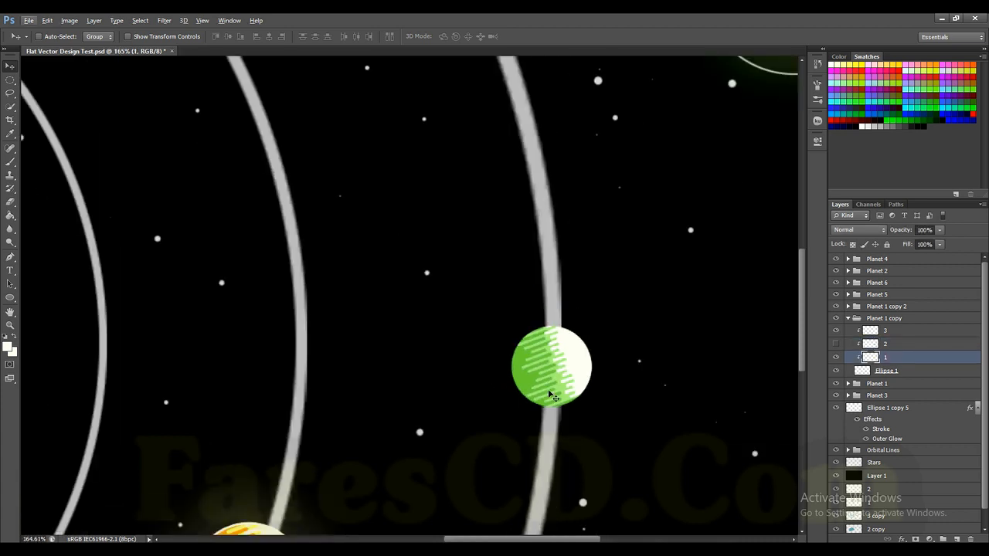
pyautogui.scroll(-1, 552, 396)
pyautogui.scroll(-3, 548, 342)
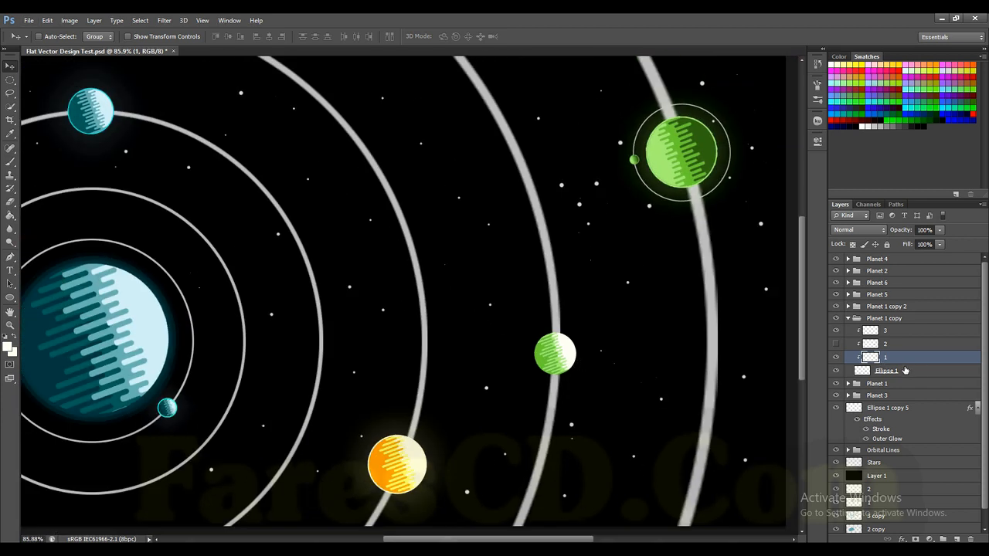
# Collapse the fifth-orbit planet's group and rename it Planet 7.
pyautogui.click(848, 319)
pyautogui.doubleClick(894, 318)
pyautogui.moveTo(885, 317); pyautogui.dragTo(954, 317)
pyautogui.write('7')
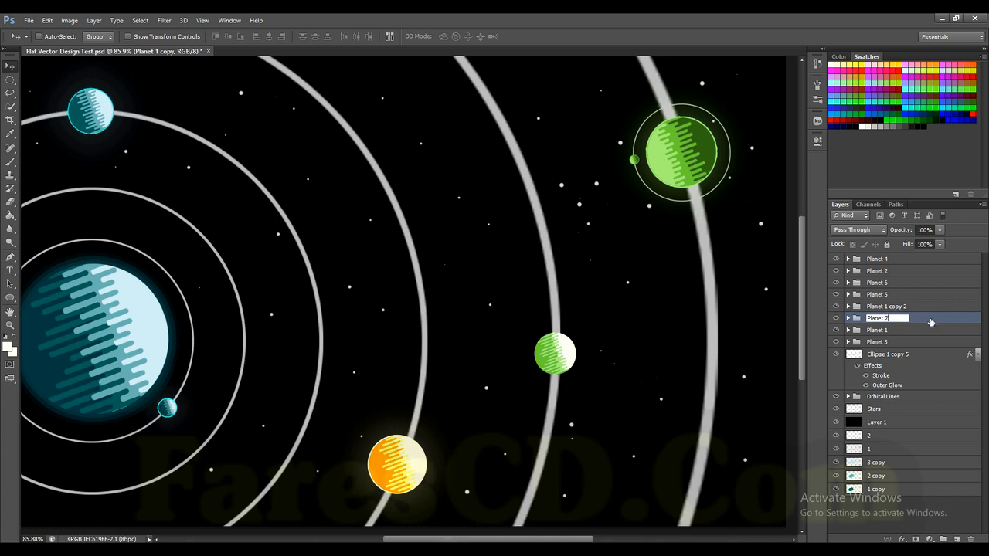
# Duplicate the Ellipse 1 base beneath itself in the Planet 7 group and enable an Outer Glow on the copy, without a stroke.
pyautogui.click(847, 318)
pyautogui.moveTo(895, 374); pyautogui.dragTo(908, 379)
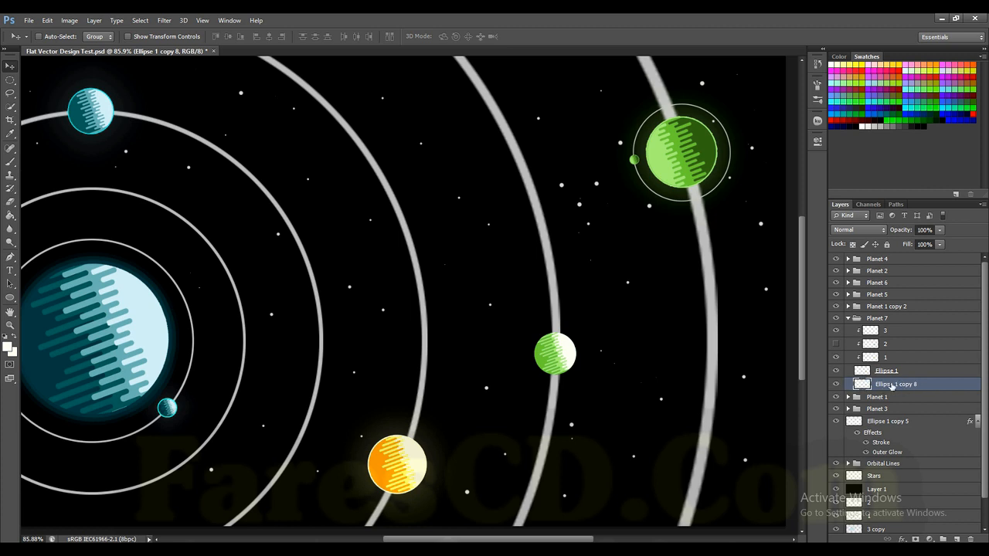
pyautogui.rightClick(916, 386)
pyautogui.click(772, 128)
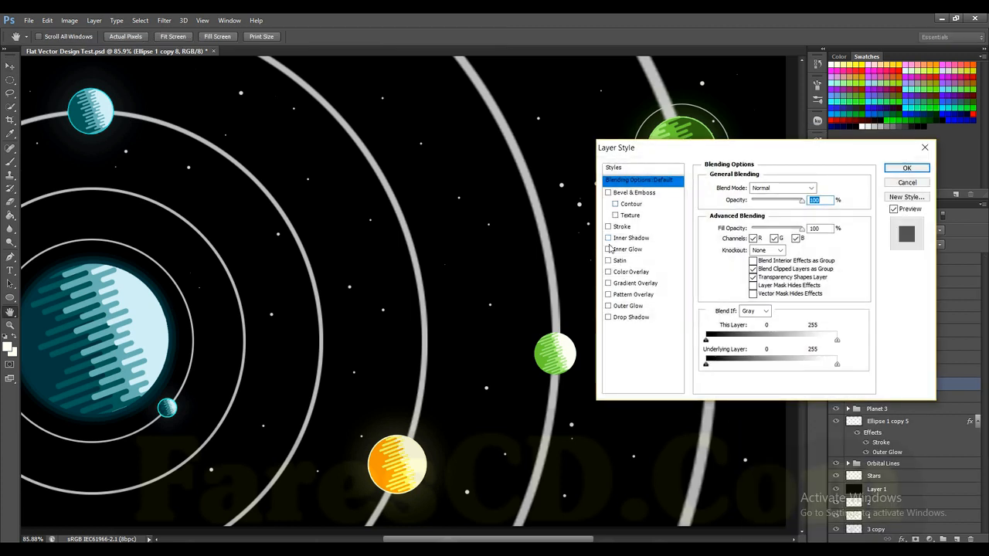
pyautogui.click(623, 226)
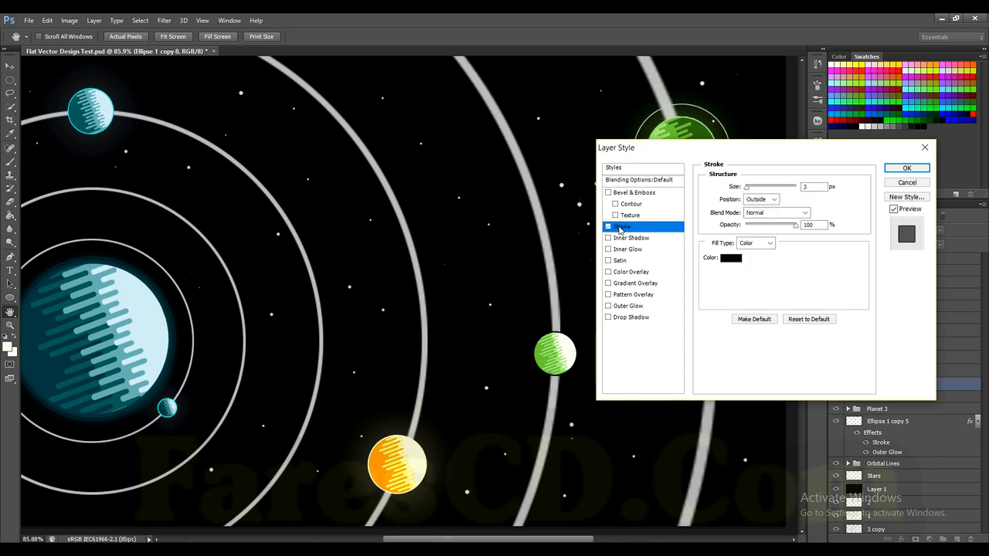
pyautogui.click(608, 228)
pyautogui.click(630, 307)
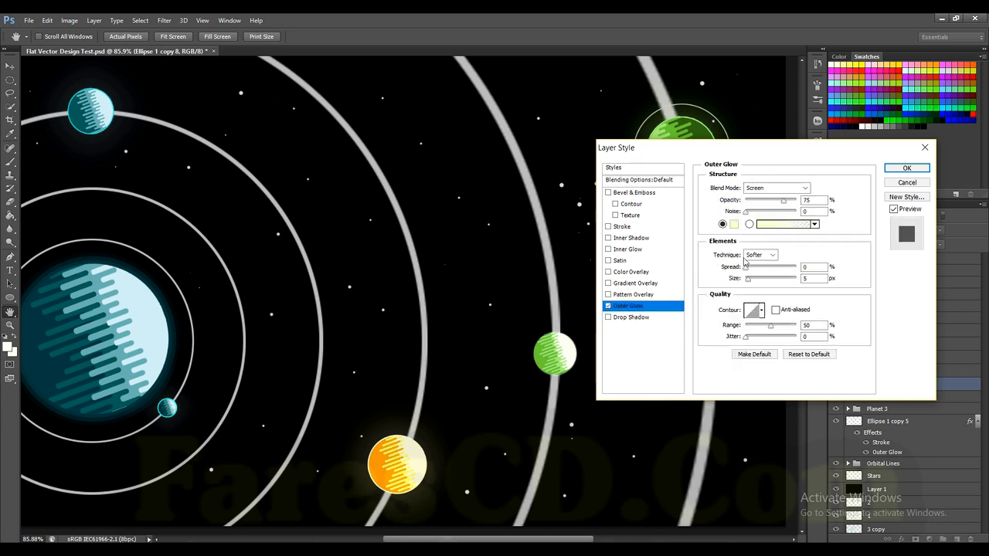
# Give the Outer Glow a green sampled from the planet, with size 150 px and opacity 70%, and apply it.
pyautogui.click(734, 224)
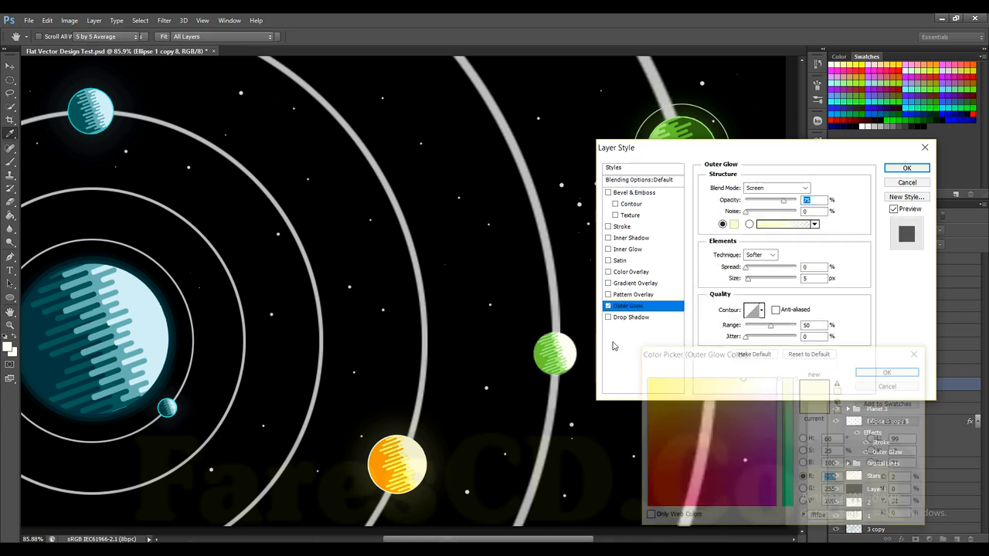
pyautogui.click(539, 353)
pyautogui.click(888, 370)
pyautogui.click(777, 279)
pyautogui.click(772, 201)
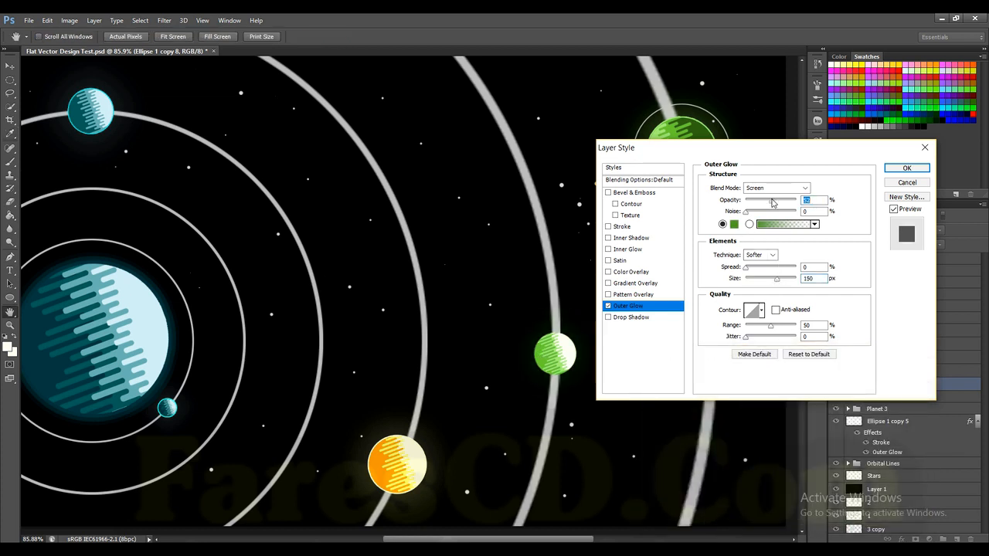
pyautogui.click(778, 203)
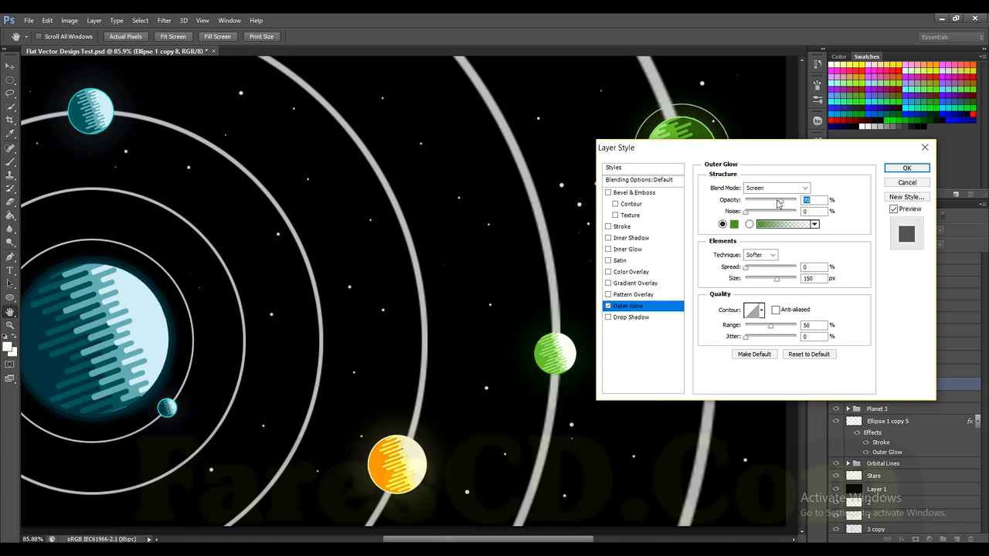
pyautogui.click(903, 167)
pyautogui.press('v')
pyautogui.hotkey('ctrl', '-')
pyautogui.hotkey('ctrl', '-')
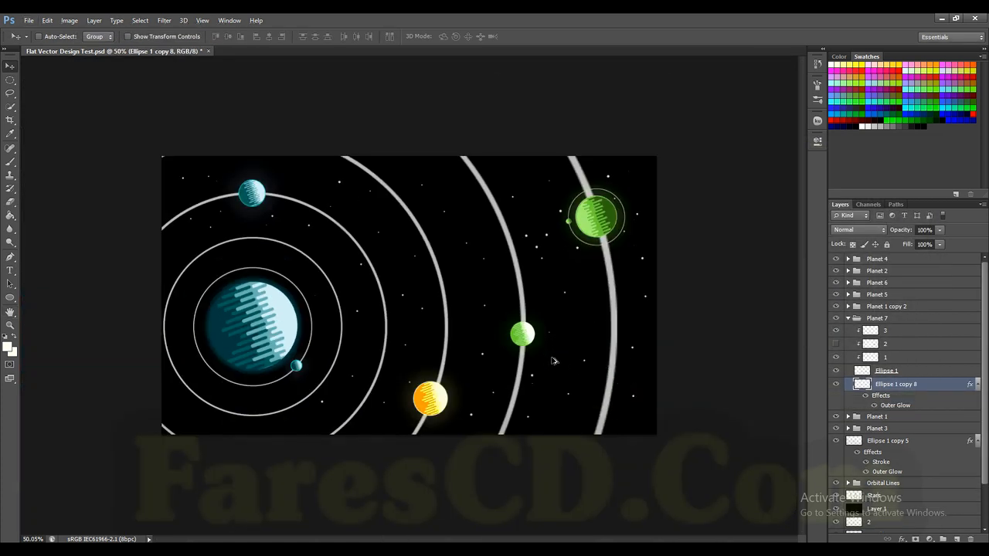
pyautogui.scroll(-1, 529, 348)
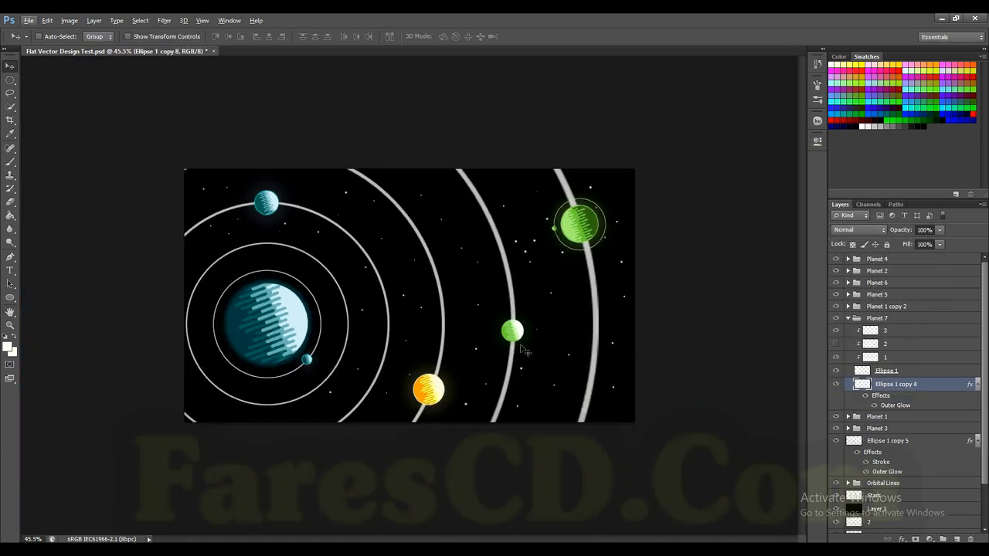
# Recolour the layer 3 highlight of Planet 7 in light green #a3f98c.
pyautogui.scroll(8, 515, 340)
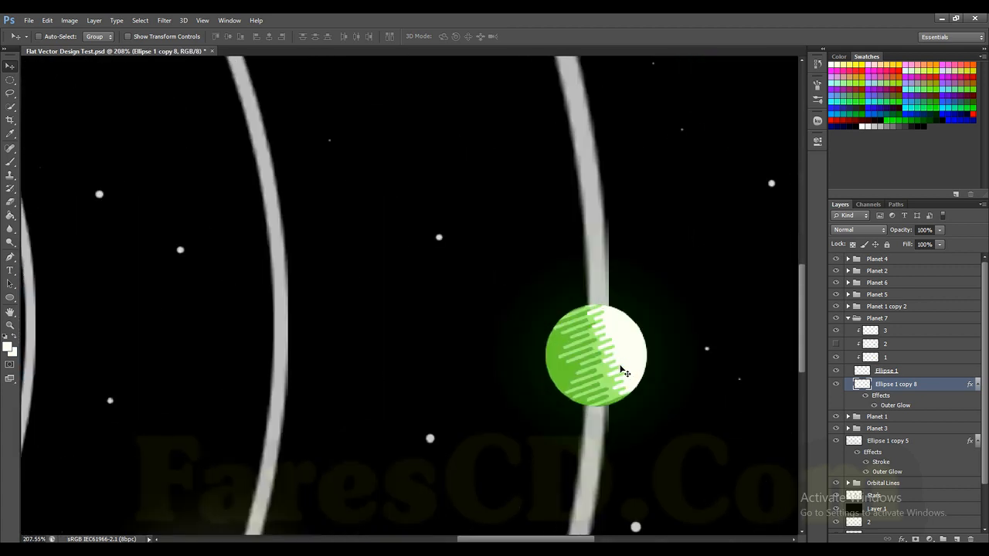
pyautogui.scroll(2, 621, 369)
pyautogui.keyDown('ctrl'); pyautogui.click(620, 371); pyautogui.keyUp('ctrl')
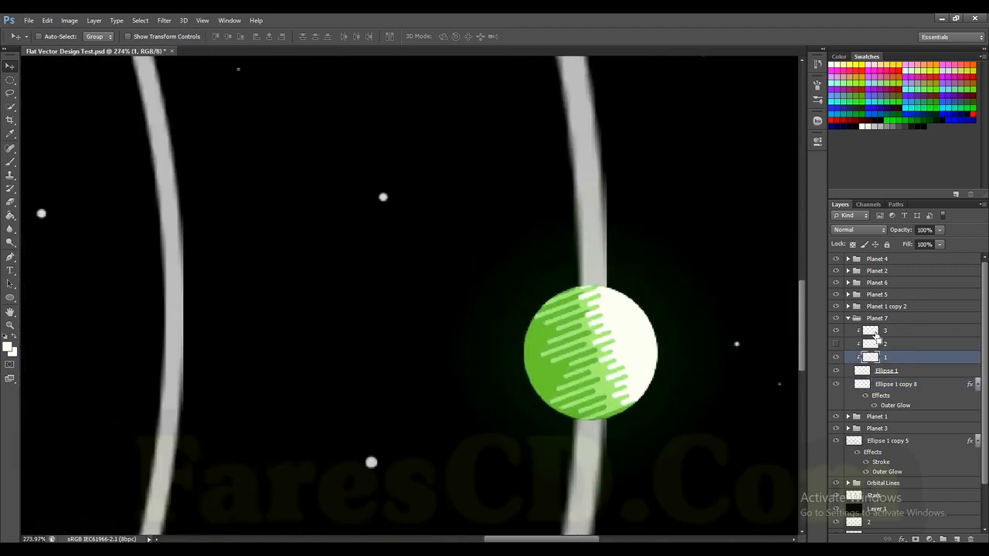
pyautogui.click(869, 331)
pyautogui.keyDown('ctrl'); pyautogui.click(870, 331); pyautogui.keyUp('ctrl')
pyautogui.click(9, 346)
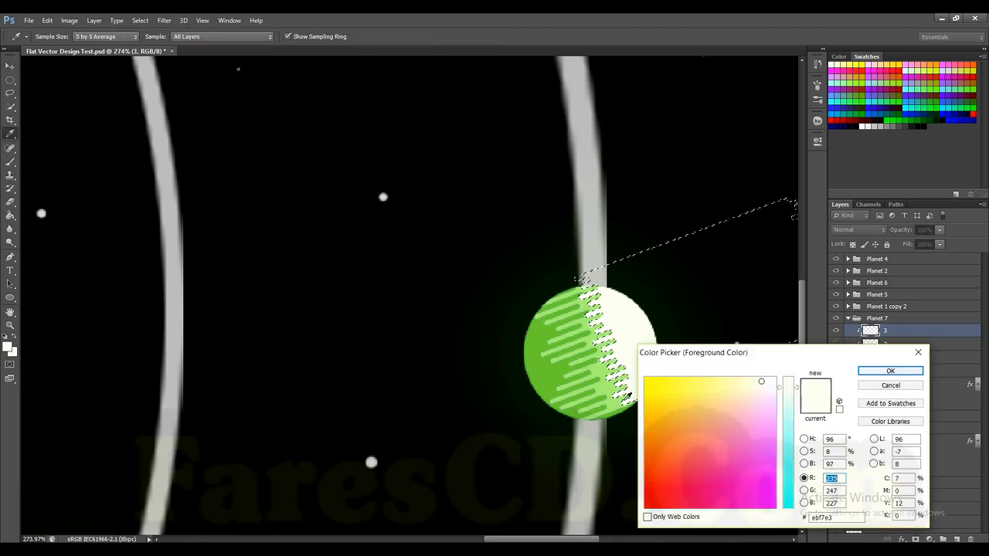
pyautogui.click(588, 363)
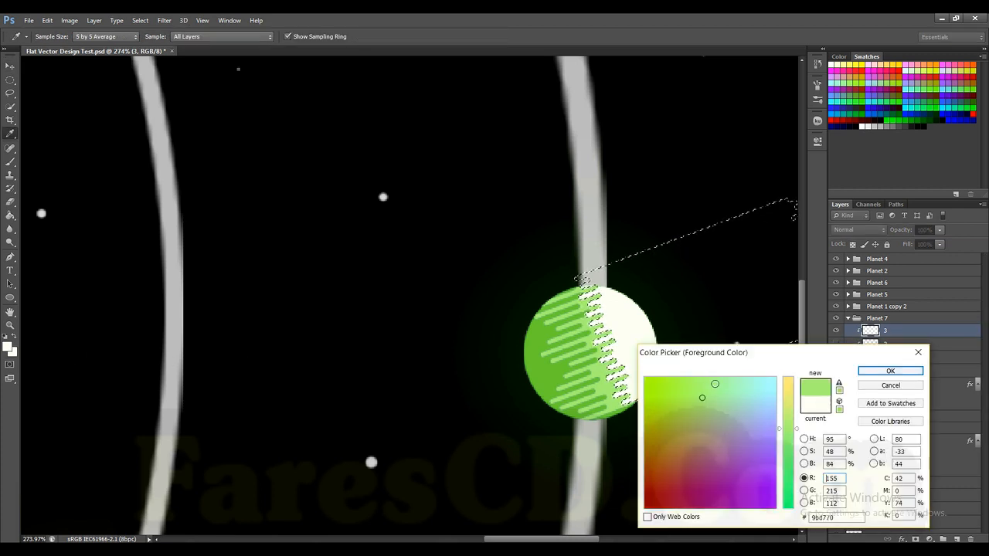
pyautogui.moveTo(786, 426); pyautogui.dragTo(790, 429)
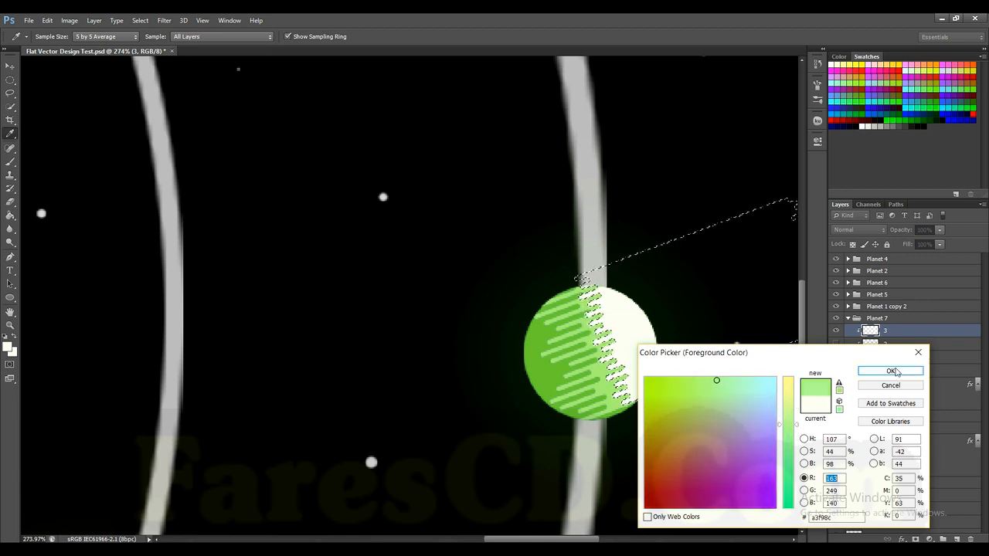
pyautogui.click(889, 371)
pyautogui.hotkey('alt', 'BackSpace')
pyautogui.hotkey('ctrl', 'd')
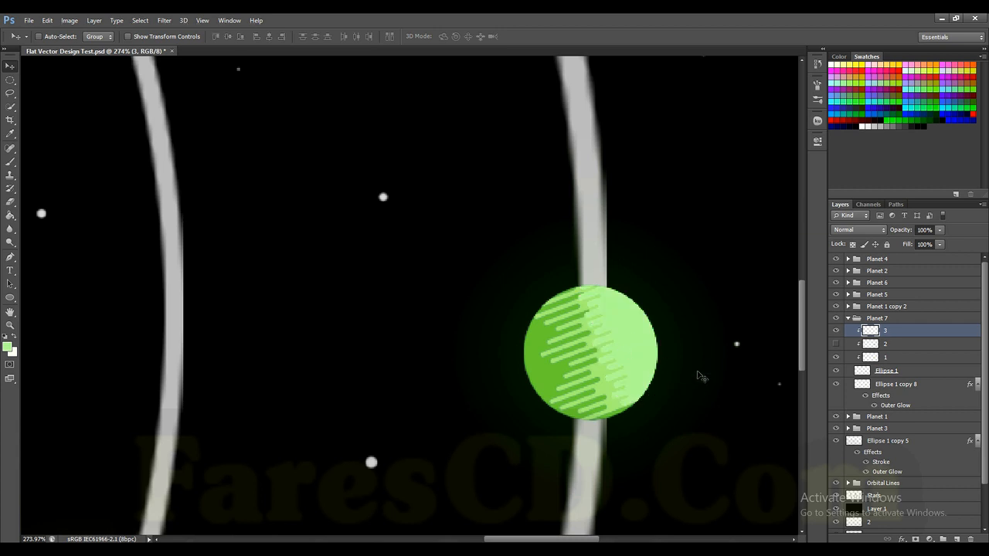
# Recolour the layer 3 highlight of Planet 7 in pale green #c9fdbb and collapse the group.
pyautogui.click(8, 347)
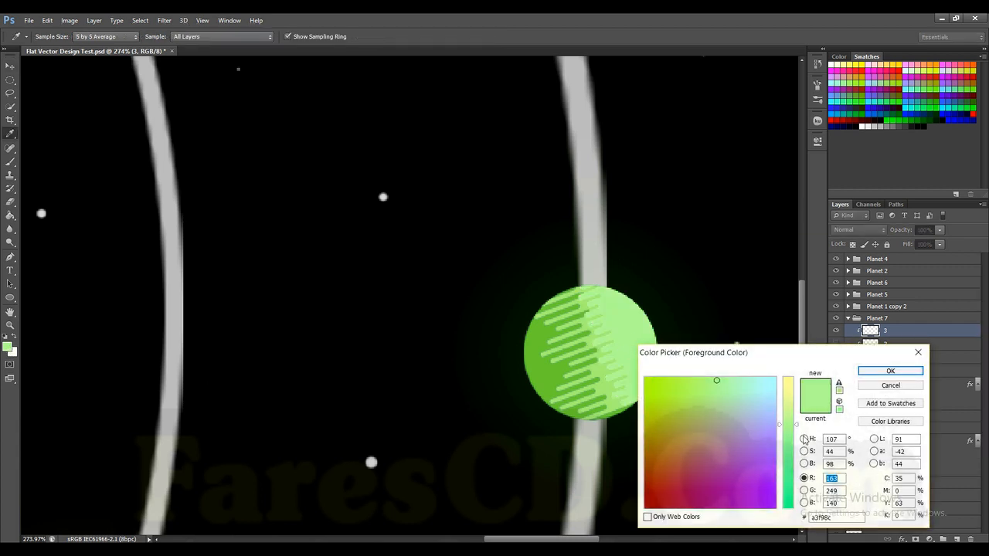
pyautogui.click(804, 439)
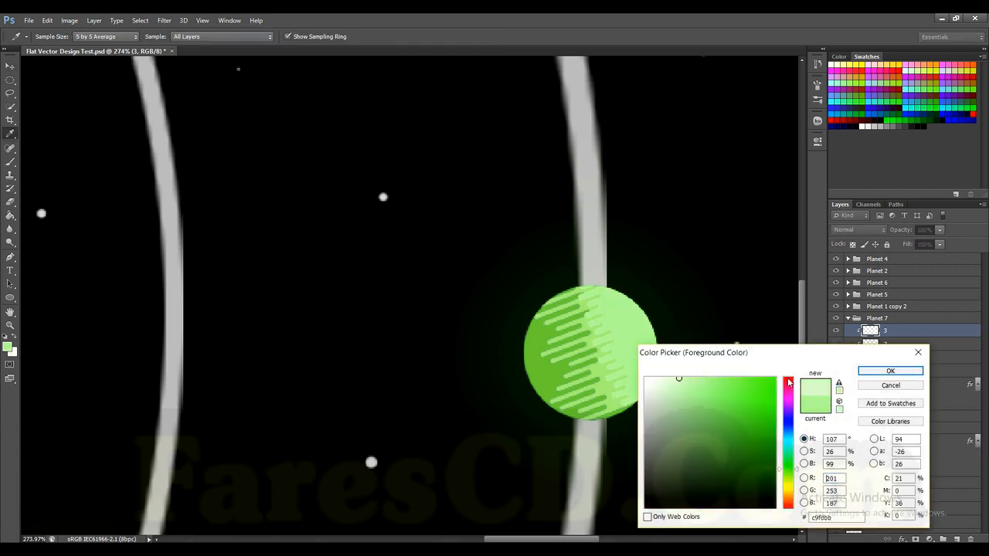
pyautogui.click(890, 371)
pyautogui.moveTo(871, 330); pyautogui.dragTo(666, 366)
pyautogui.scroll(-8, 154, 201)
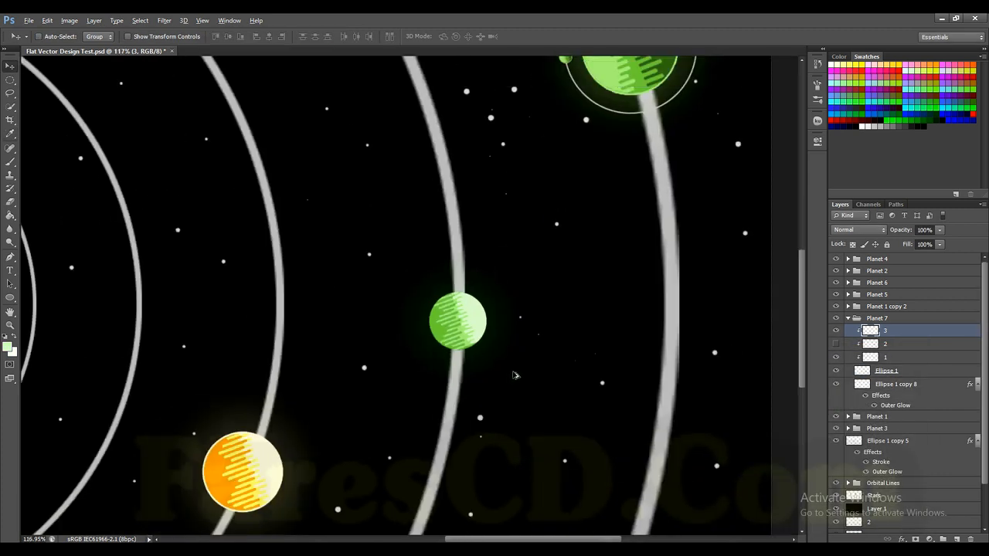
pyautogui.scroll(1, 533, 375)
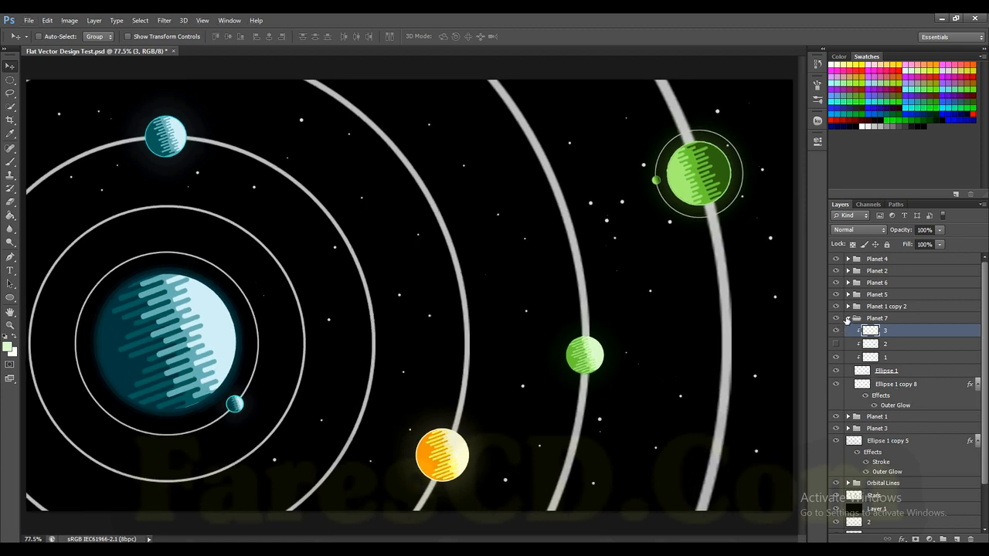
pyautogui.click(847, 318)
pyautogui.scroll(-1, 526, 347)
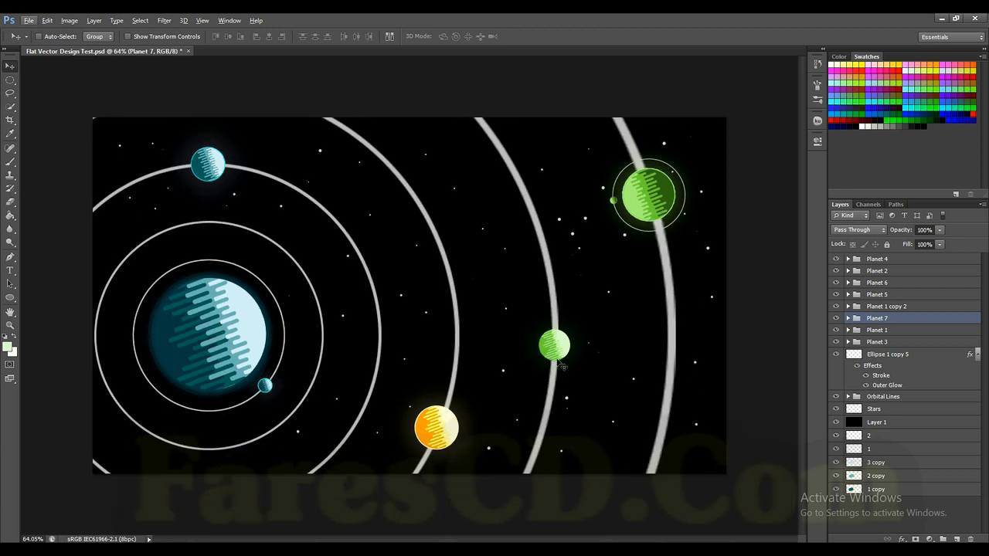
pyautogui.scroll(-1, 562, 364)
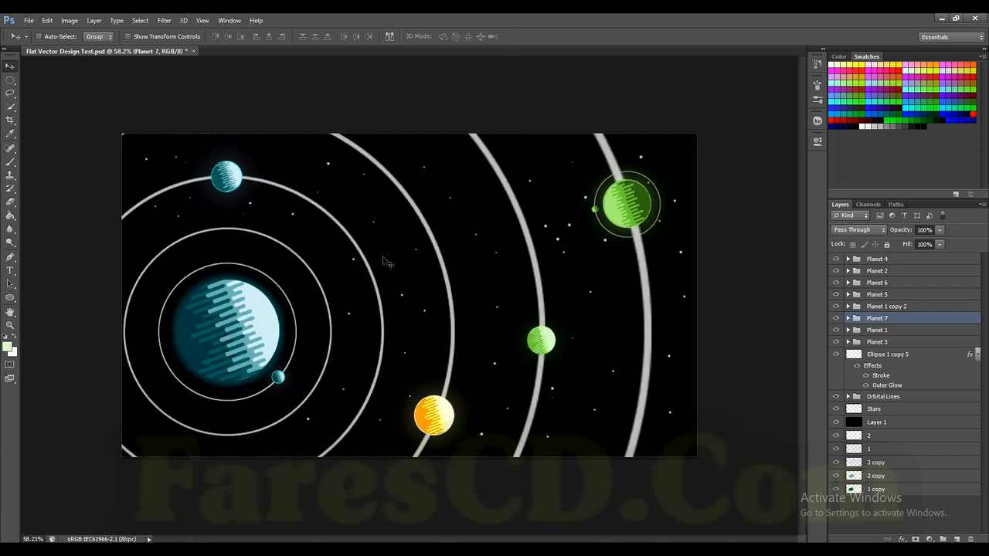
# Rename the Planet 1 copy 2 group as Planet 8.
pyautogui.doubleClick(890, 307)
pyautogui.moveTo(883, 307); pyautogui.dragTo(986, 317)
pyautogui.press('BackSpace')
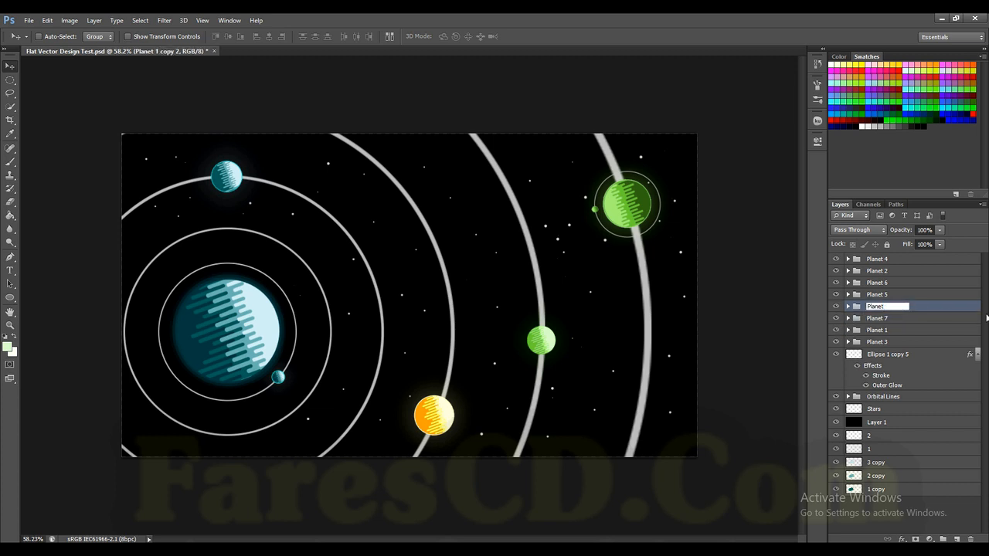
pyautogui.write('8')
pyautogui.press('Return')
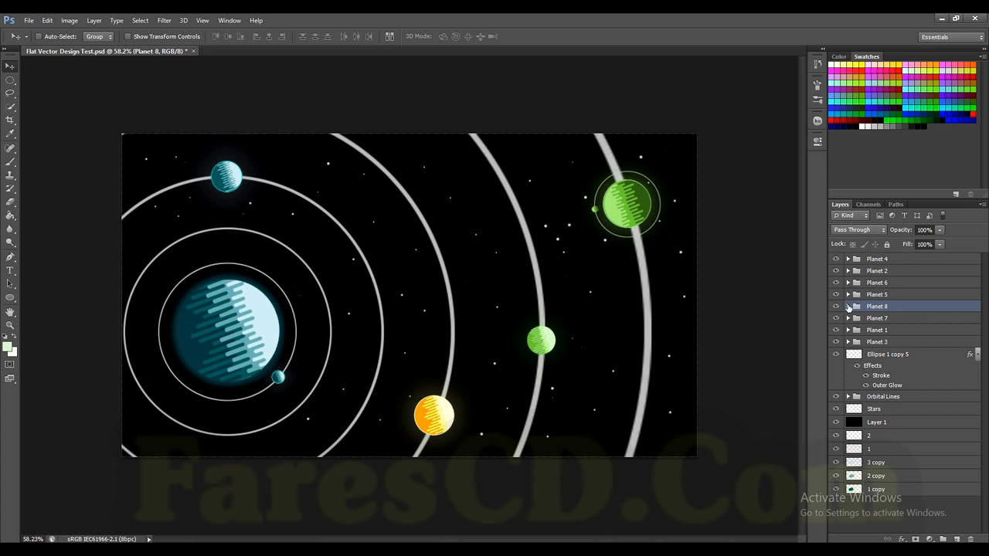
# Check the contents of the Planet 8 group and delete the whole group.
pyautogui.click(848, 307)
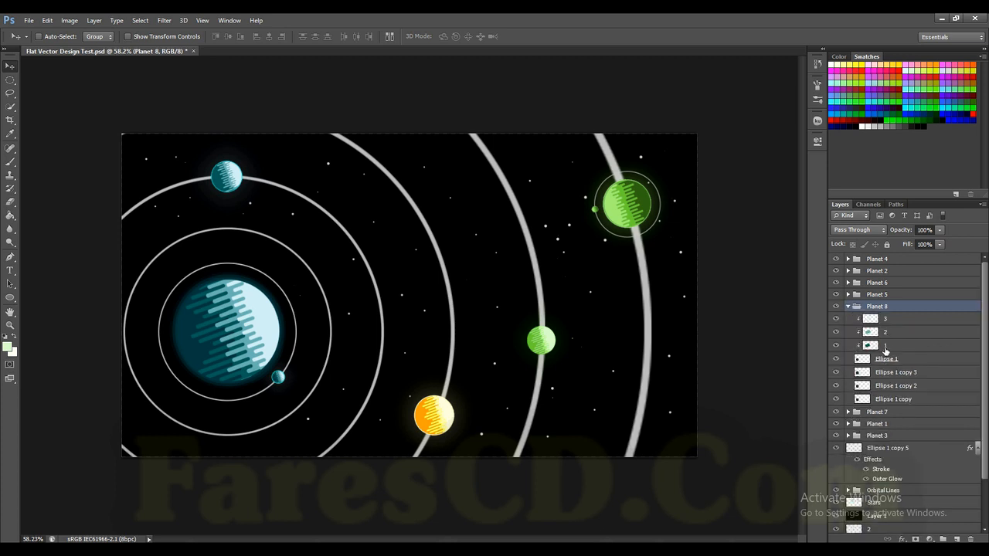
pyautogui.click(849, 306)
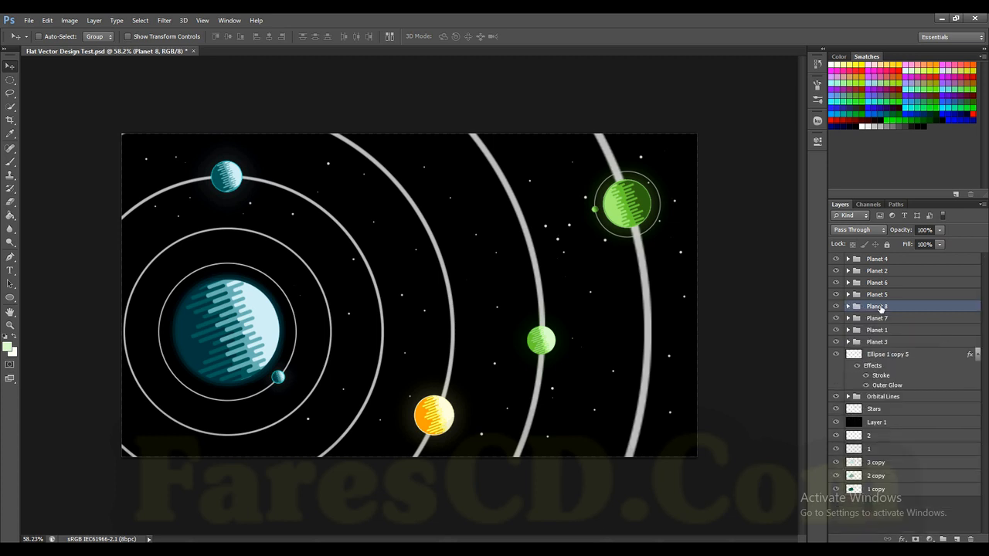
pyautogui.press('Delete')
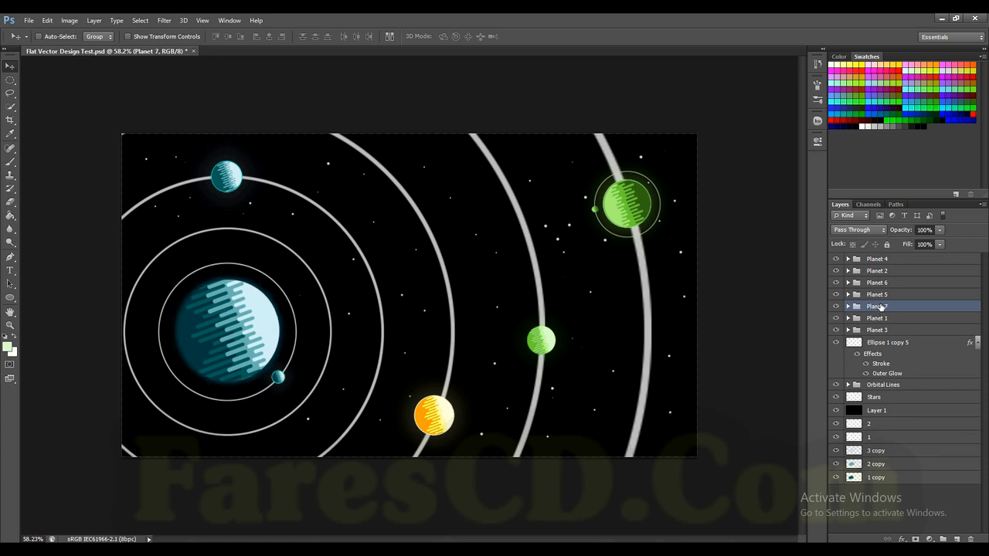
# Toggle the visibility of the Planet 6, Planet 2, Planet 4 and Planet 5 groups to identify the planet each one holds.
pyautogui.click(836, 282)
pyautogui.click(836, 283)
pyautogui.click(835, 272)
pyautogui.click(836, 271)
pyautogui.click(835, 260)
pyautogui.click(835, 262)
pyautogui.click(835, 294)
pyautogui.click(835, 294)
# Duplicate the yellow planet's Planet 5 group, rename the copy Planet 8 and expand it.
pyautogui.click(890, 298)
pyautogui.doubleClick(890, 297)
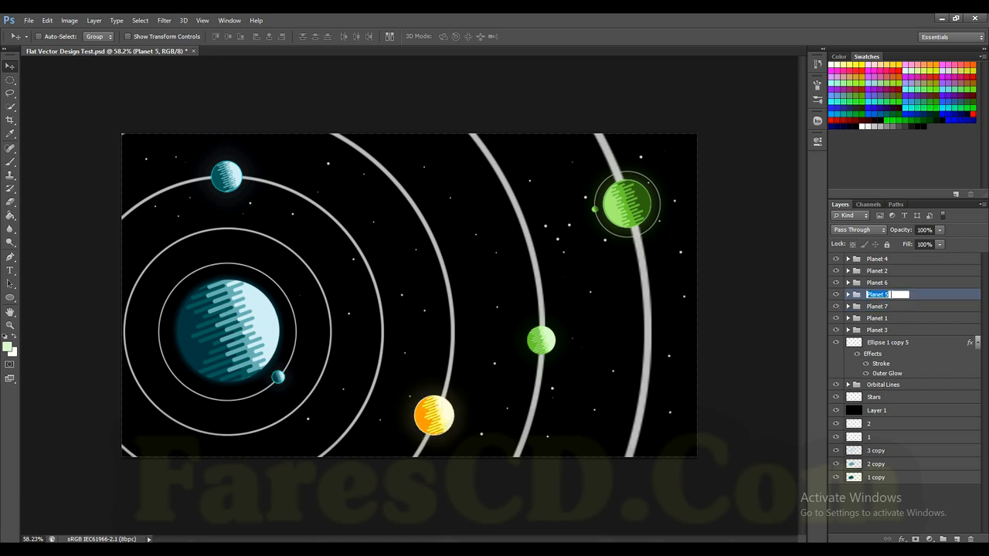
pyautogui.click(935, 297)
pyautogui.moveTo(922, 298)
pyautogui.mouseDown()
pyautogui.moveTo(924, 287)
pyautogui.moveTo(929, 296)
pyautogui.mouseUp()
pyautogui.doubleClick(893, 295)
pyautogui.write('8')
pyautogui.press('Return')
pyautogui.click(882, 294)
pyautogui.press('Return')
pyautogui.click(847, 294)
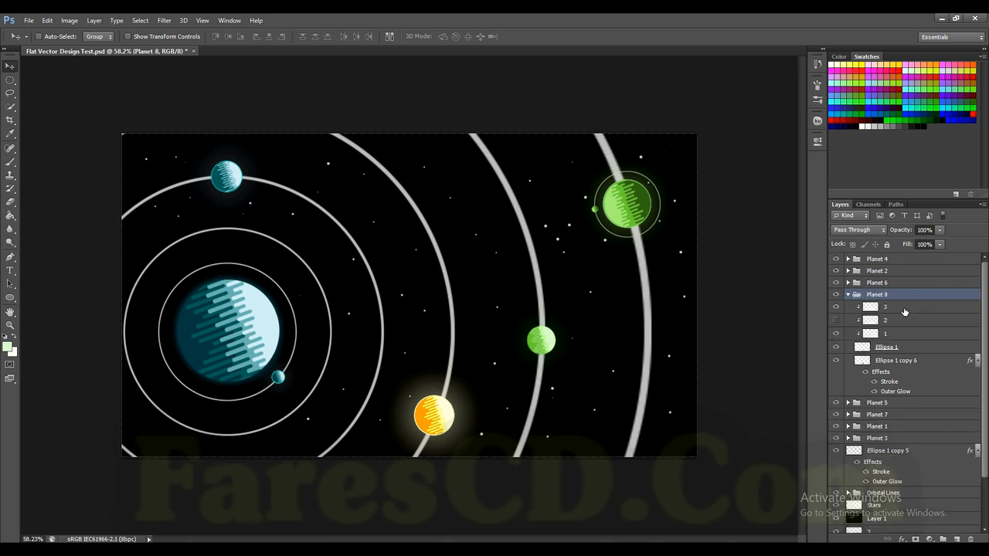
# Move the Planet 8 copy onto the third orbit line around the large blue planet.
pyautogui.moveTo(438, 411); pyautogui.dragTo(376, 285)
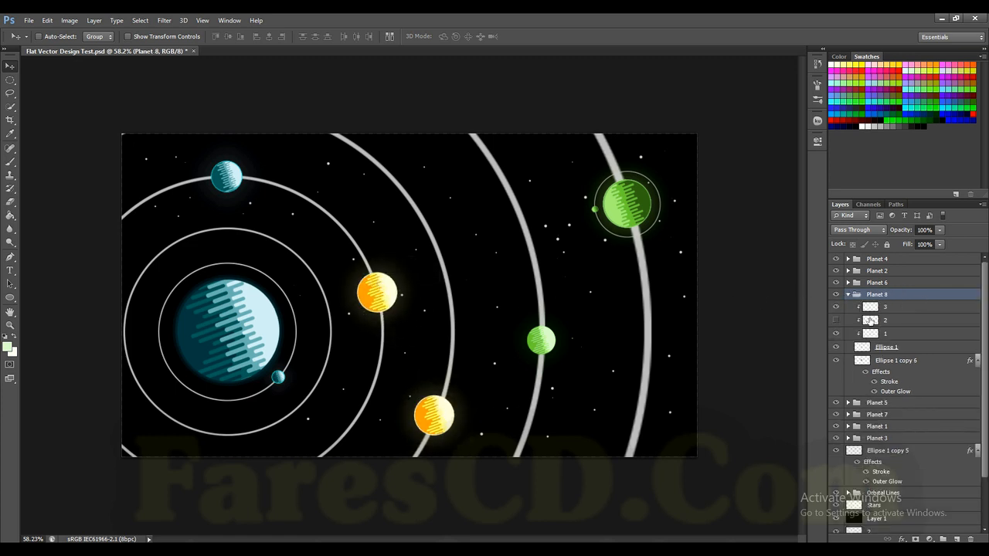
pyautogui.click(868, 349)
pyautogui.scroll(3, 435, 303)
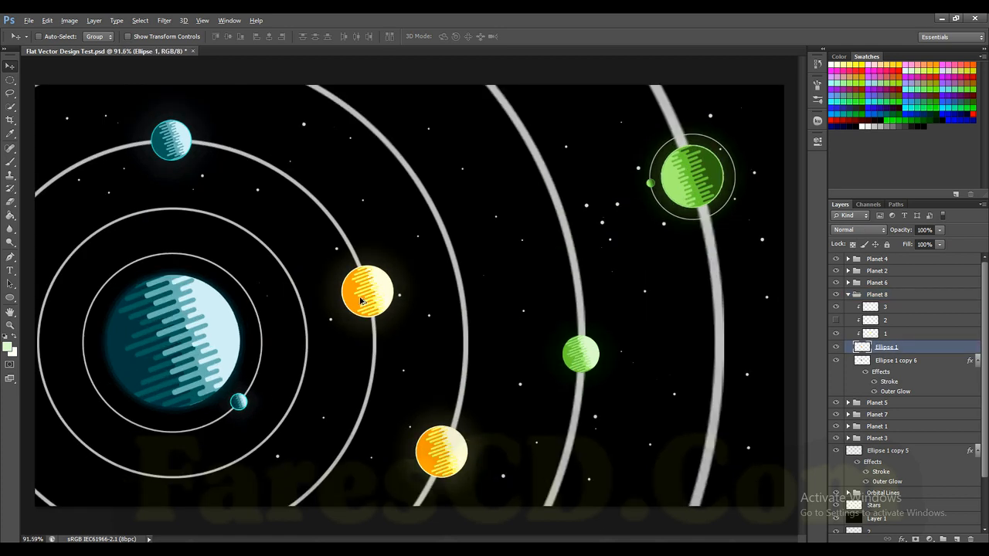
pyautogui.scroll(2, 431, 297)
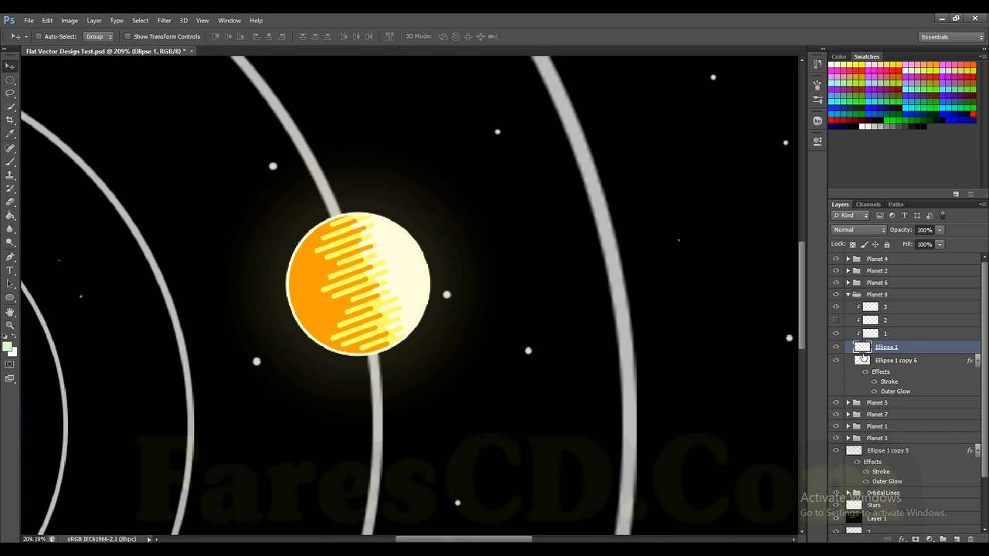
# In the Planet 8 group, show stripe layer 2 and hide stripe layer 1.
pyautogui.click(878, 359)
pyautogui.click(862, 349)
pyautogui.click(835, 319)
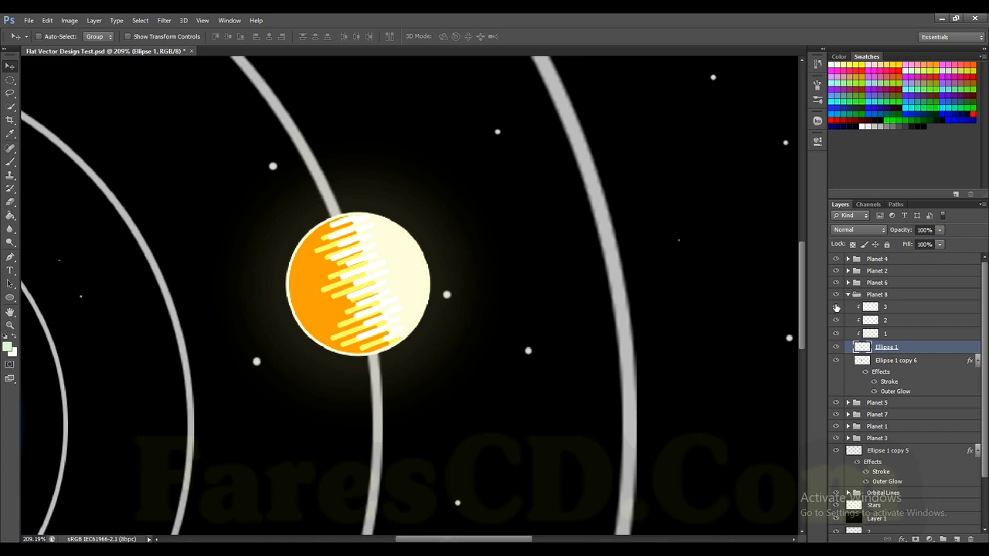
pyautogui.click(835, 333)
pyautogui.click(835, 307)
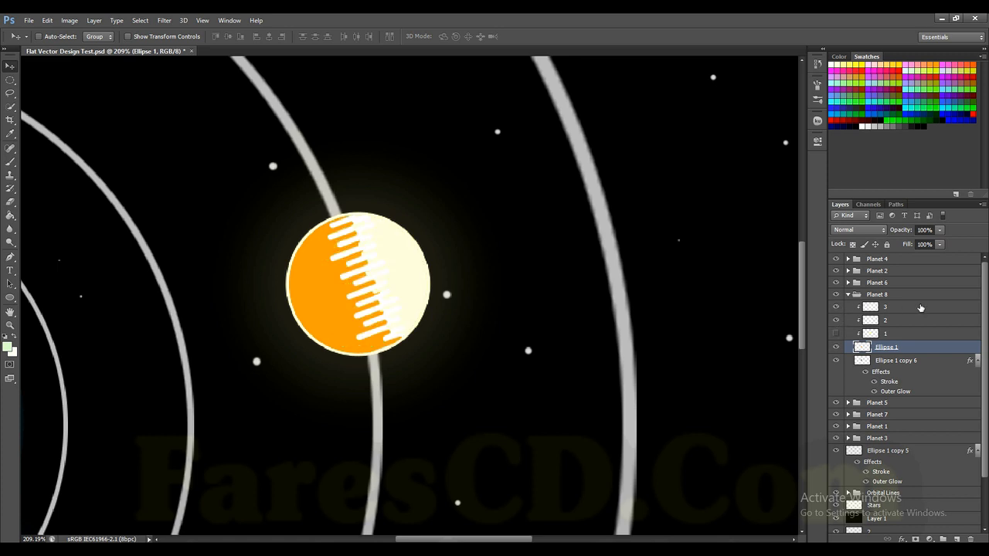
# Reorder layer 2 above layer 3 in the Planet 8 group and shift layer 3's stripes left across the planet.
pyautogui.click(915, 319)
pyautogui.click(911, 311)
pyautogui.moveTo(906, 311); pyautogui.dragTo(896, 320)
pyautogui.moveTo(378, 274); pyautogui.dragTo(332, 278)
pyautogui.click(909, 308)
pyautogui.moveTo(386, 257)
pyautogui.mouseDown()
pyautogui.moveTo(400, 253)
pyautogui.moveTo(393, 250)
pyautogui.mouseUp()
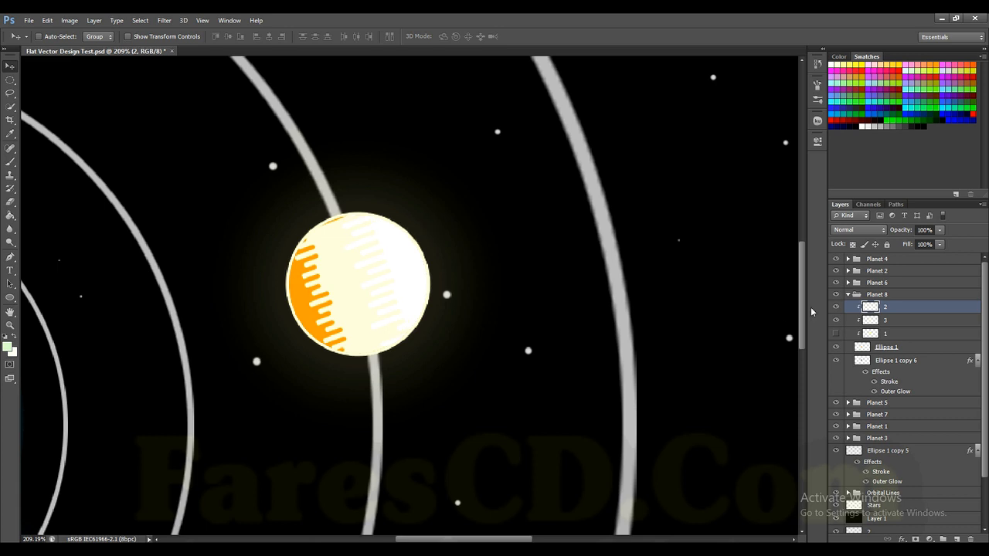
# Select layer 3's stripe pixels, fill them with a yellow swatch and deselect.
pyautogui.keyDown('ctrl'); pyautogui.click(873, 321); pyautogui.keyUp('ctrl')
pyautogui.click(872, 322)
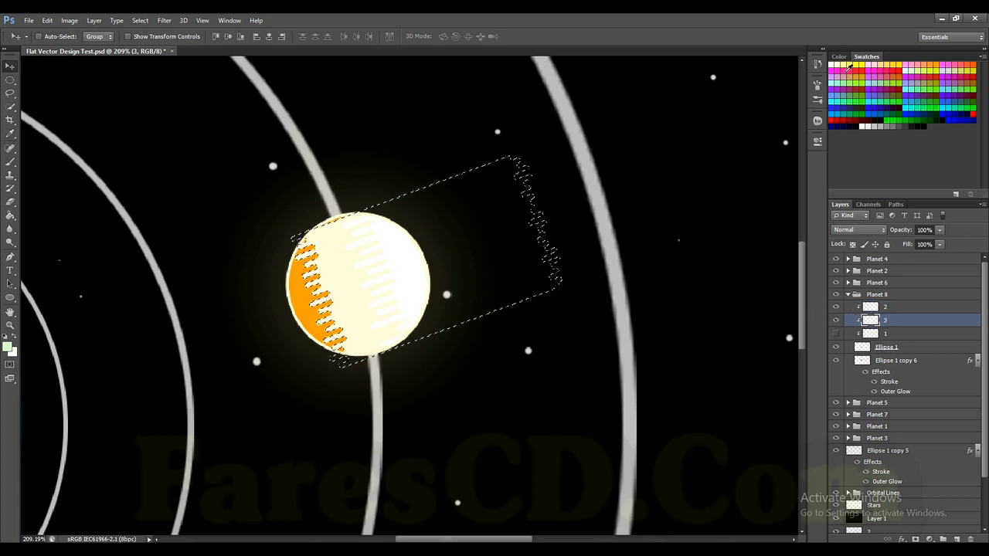
pyautogui.click(844, 86)
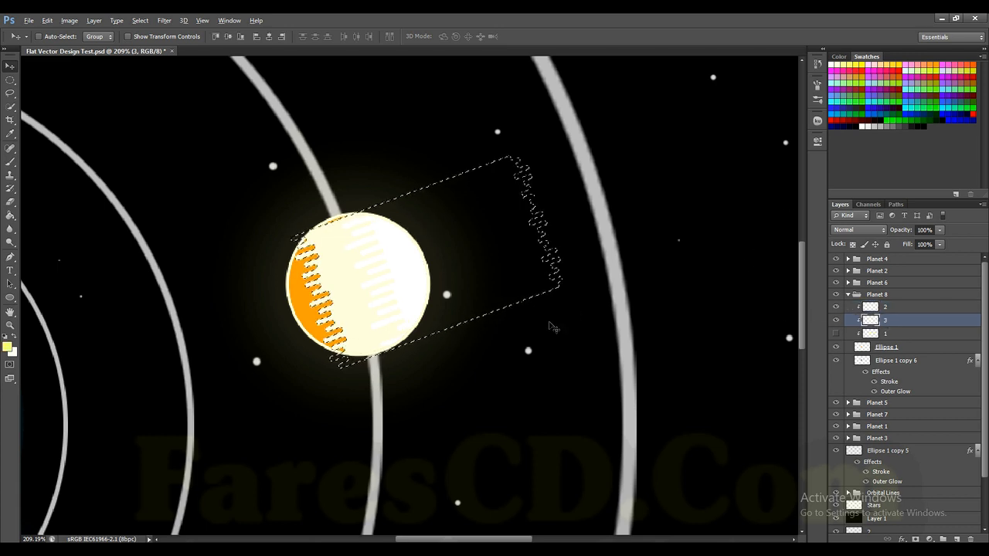
pyautogui.hotkey('alt', 'BackSpace')
pyautogui.hotkey('ctrl', 'd')
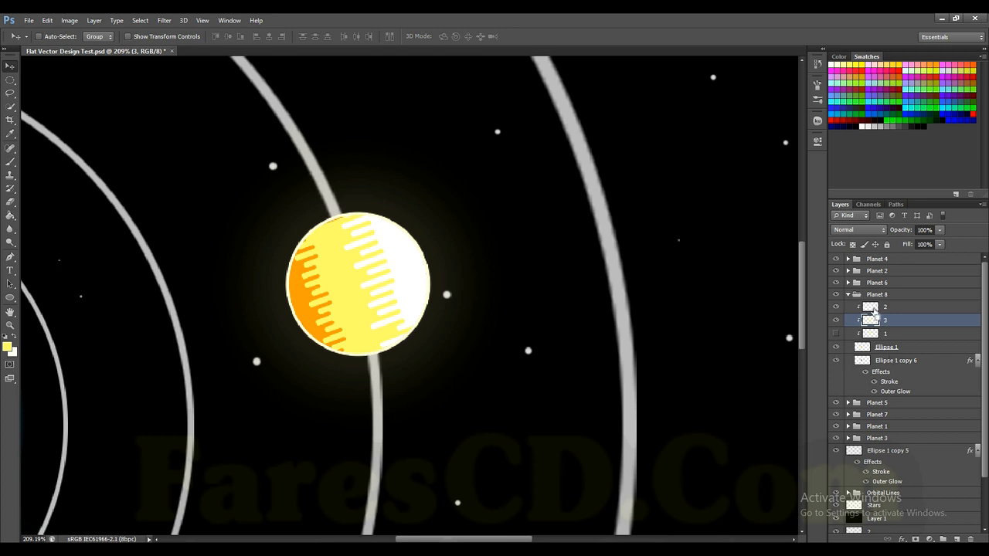
# Shift the stripes of layers 3 and 2 slightly right to balance the orange, yellow and white bands on Planet 8.
pyautogui.click(873, 307)
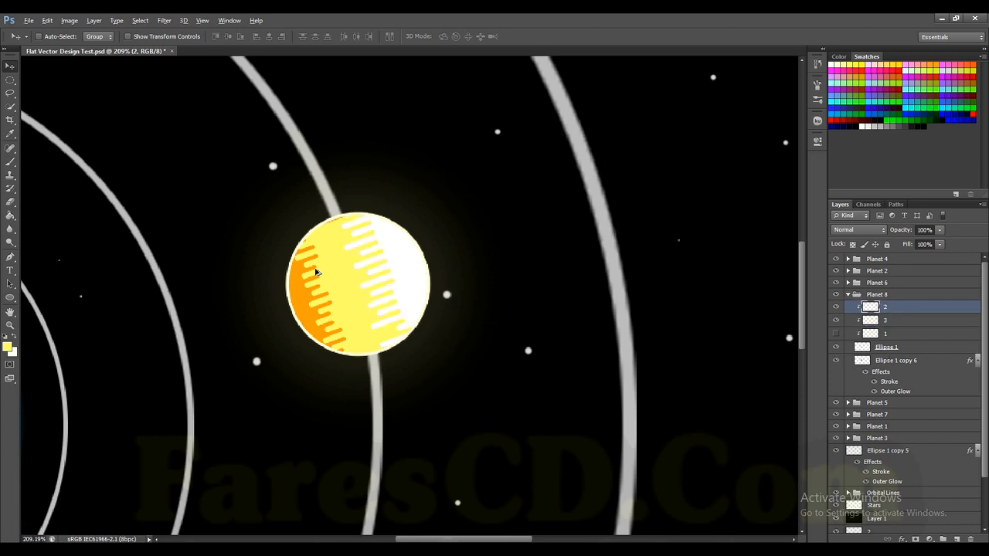
pyautogui.scroll(5, 313, 269)
pyautogui.click(885, 322)
pyautogui.moveTo(345, 331); pyautogui.dragTo(369, 312)
pyautogui.click(887, 308)
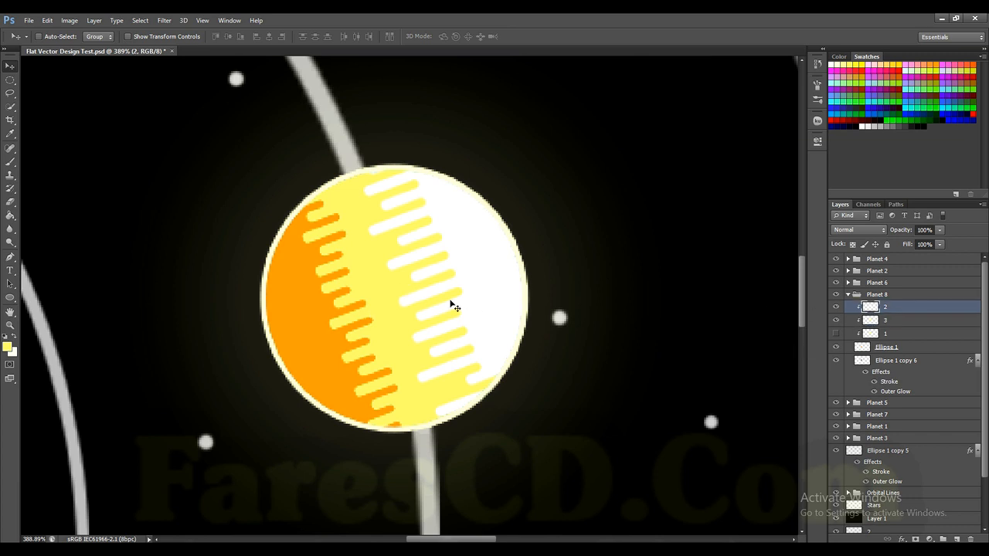
pyautogui.moveTo(433, 300); pyautogui.dragTo(440, 299)
pyautogui.scroll(-4, 456, 365)
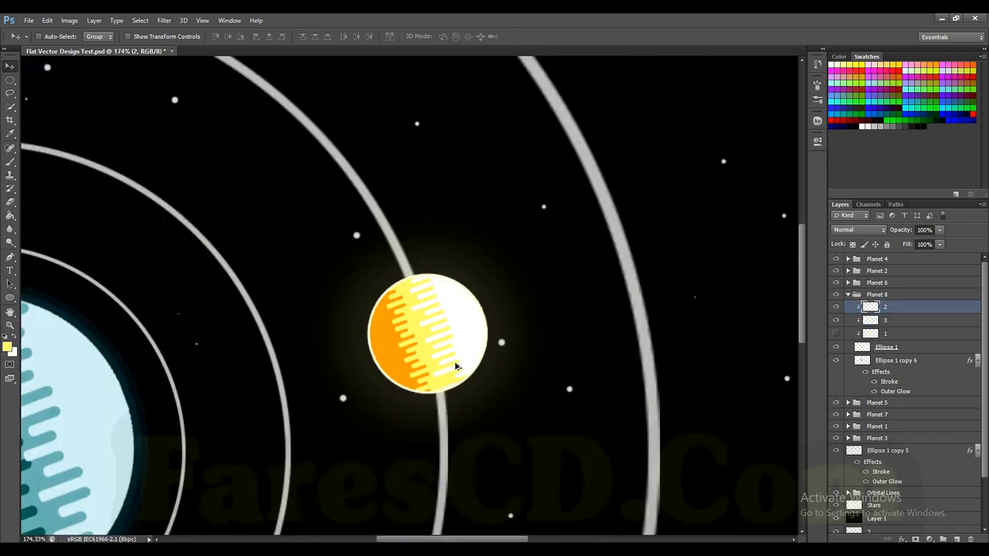
pyautogui.scroll(-2, 465, 368)
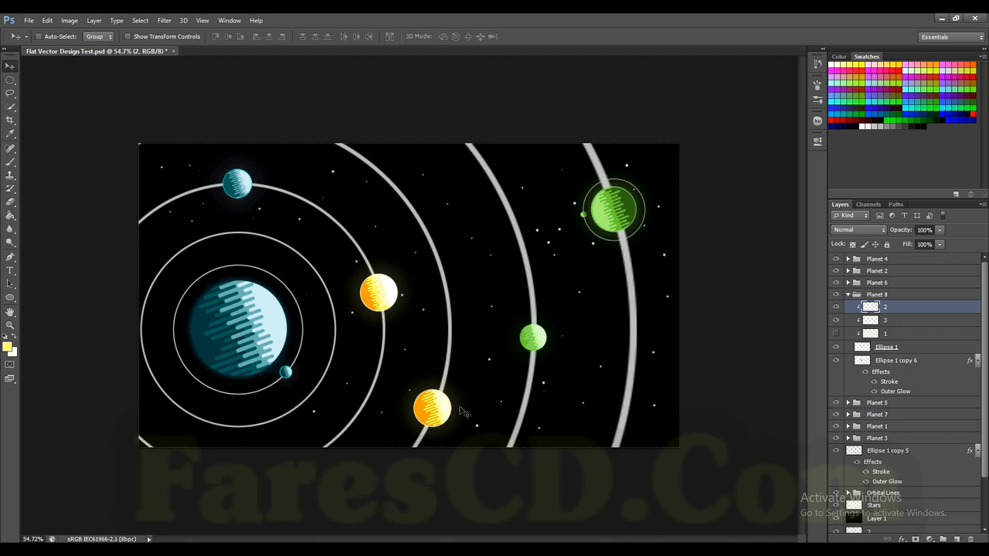
pyautogui.scroll(4, 360, 308)
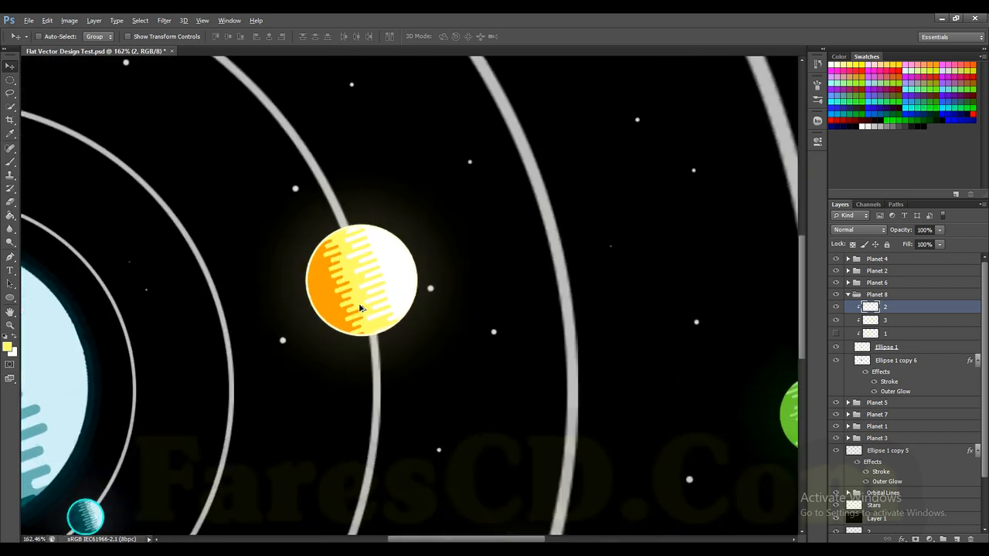
pyautogui.scroll(1, 360, 307)
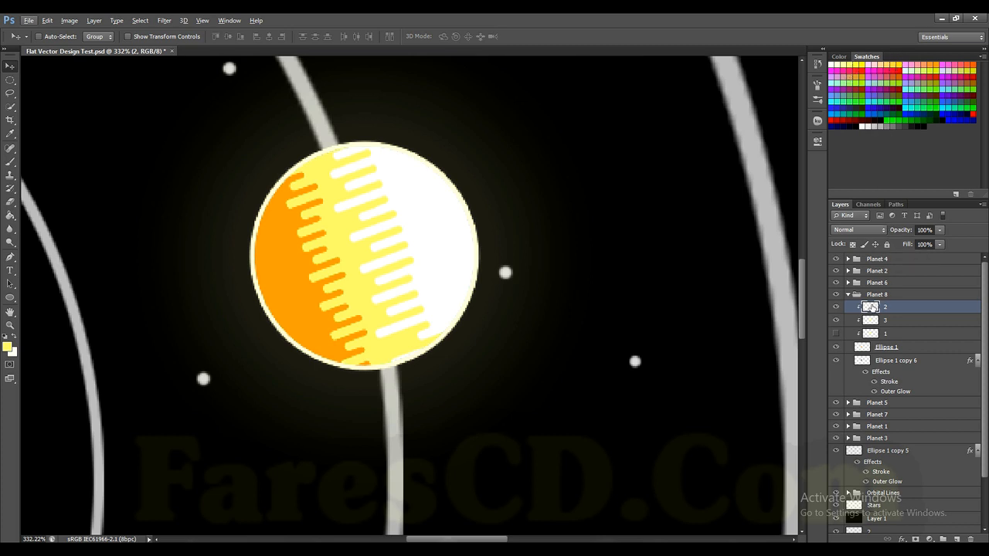
pyautogui.hotkey('ctrl', '0')
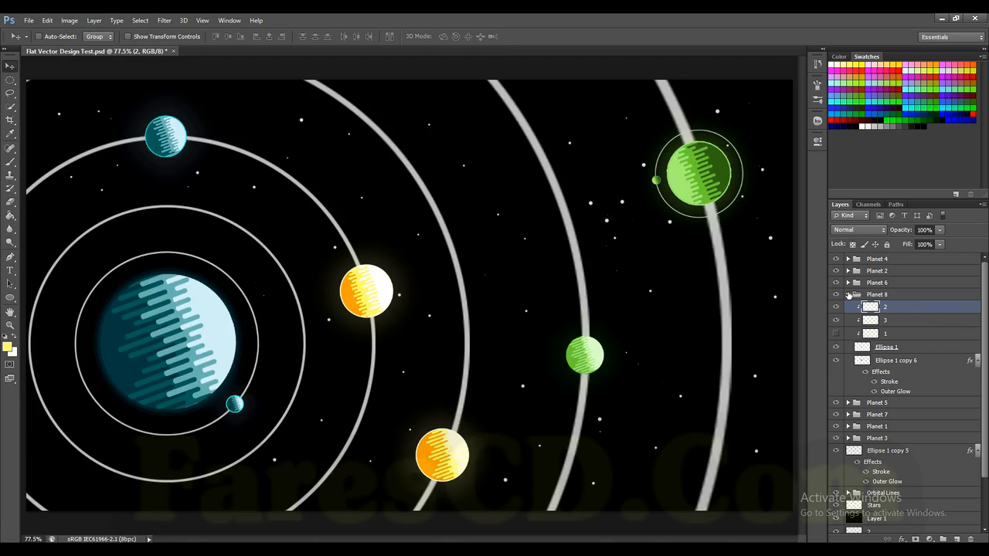
# Scale the whole Planet 8 group to about 61.5%, rotate it 180° and center it on the third orbit line.
pyautogui.click(849, 295)
pyautogui.hotkey('ctrl', 't')
pyautogui.moveTo(472, 236); pyautogui.dragTo(303, 367)
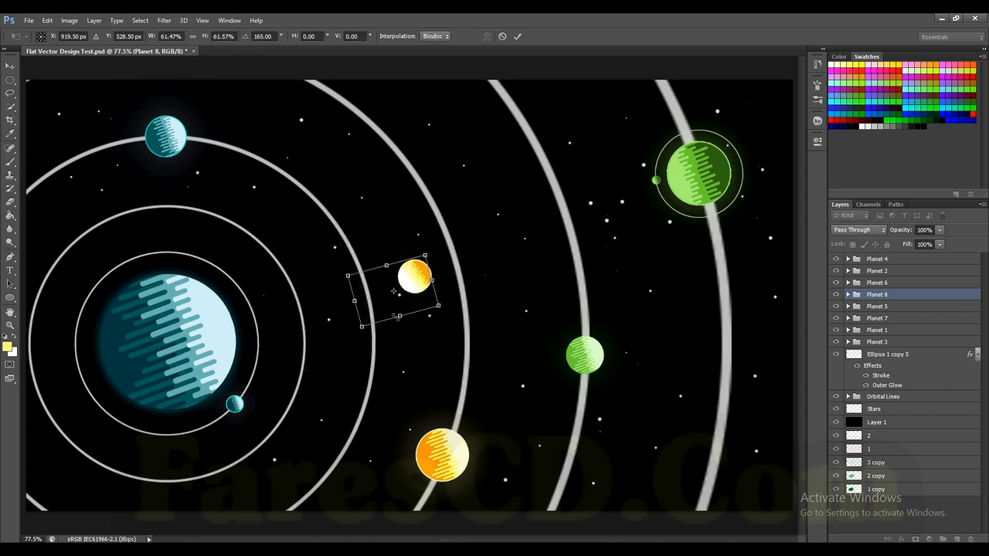
pyautogui.moveTo(408, 307); pyautogui.dragTo(352, 336)
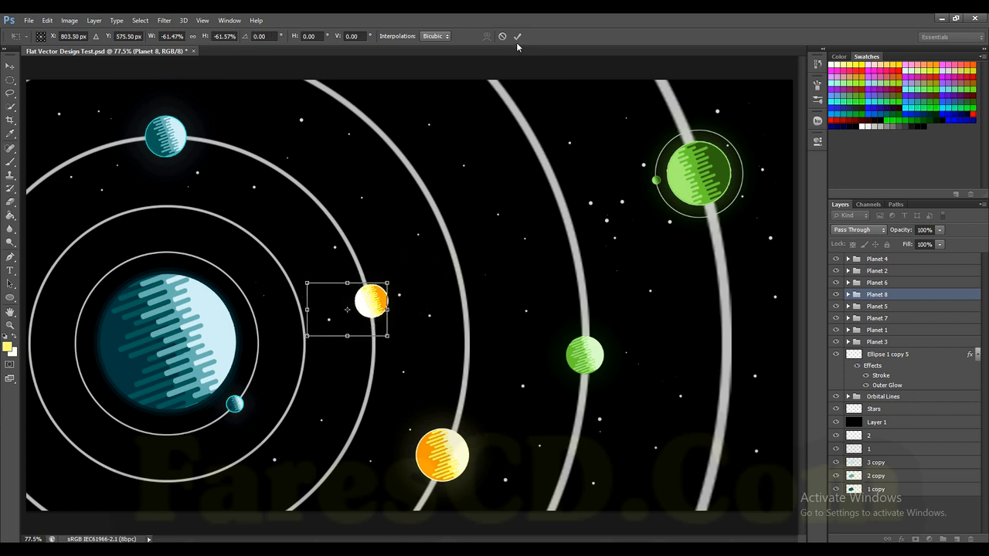
pyautogui.click(517, 36)
pyautogui.scroll(2, 378, 323)
pyautogui.moveTo(371, 301); pyautogui.dragTo(369, 302)
pyautogui.scroll(3, 369, 301)
# Change the stroke color of Planet 8's Ellipse 1 copy 6 layer to orange ff9900.
pyautogui.click(847, 294)
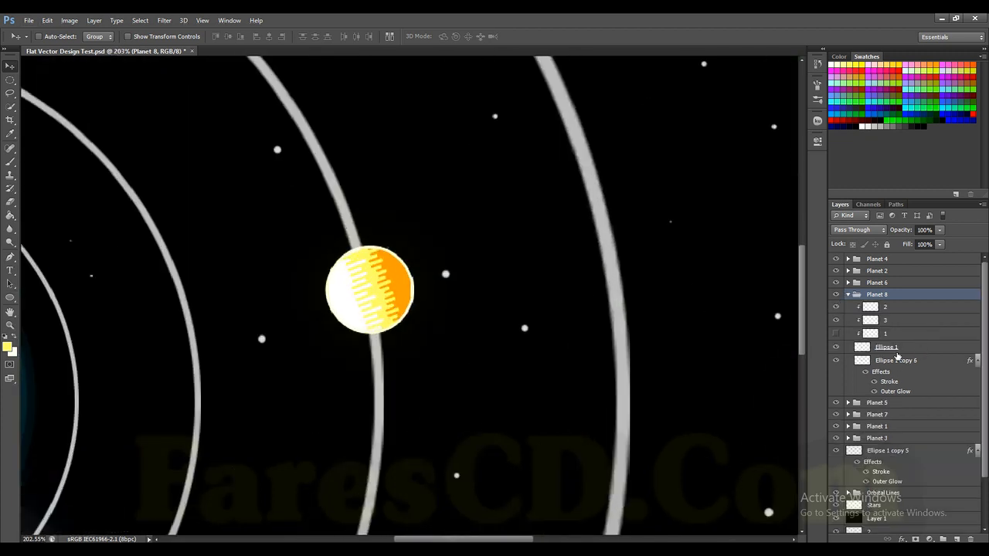
pyautogui.click(896, 360)
pyautogui.rightClick(900, 360)
pyautogui.click(769, 129)
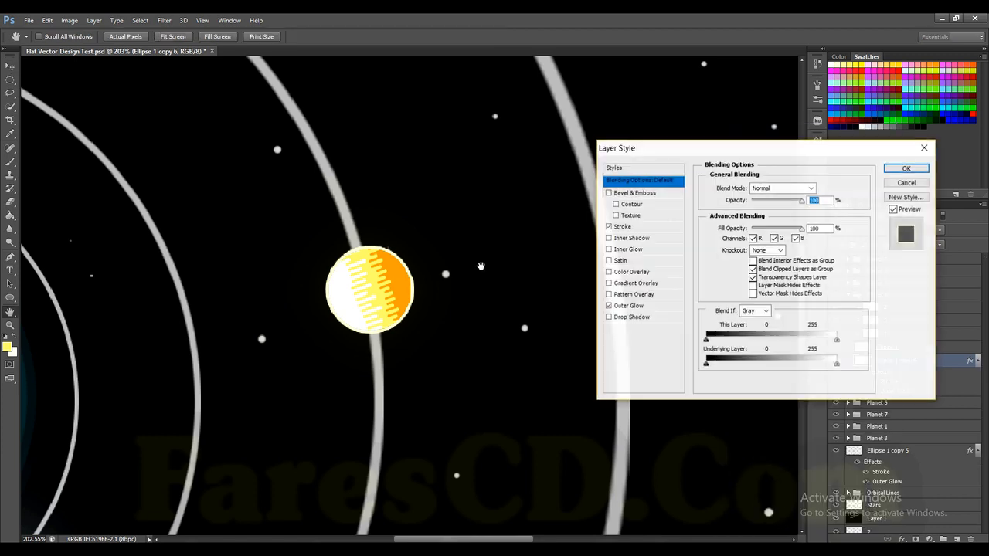
pyautogui.click(622, 227)
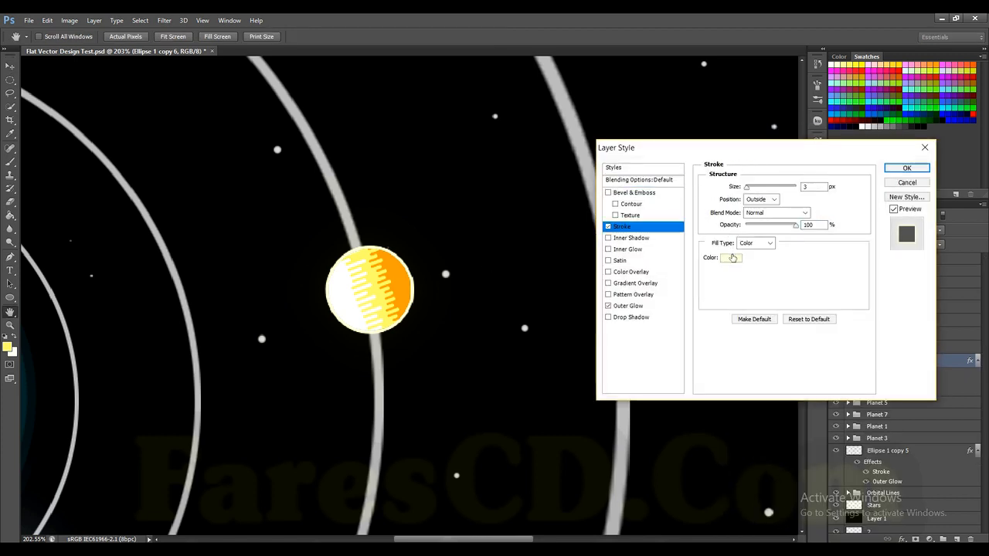
pyautogui.click(730, 258)
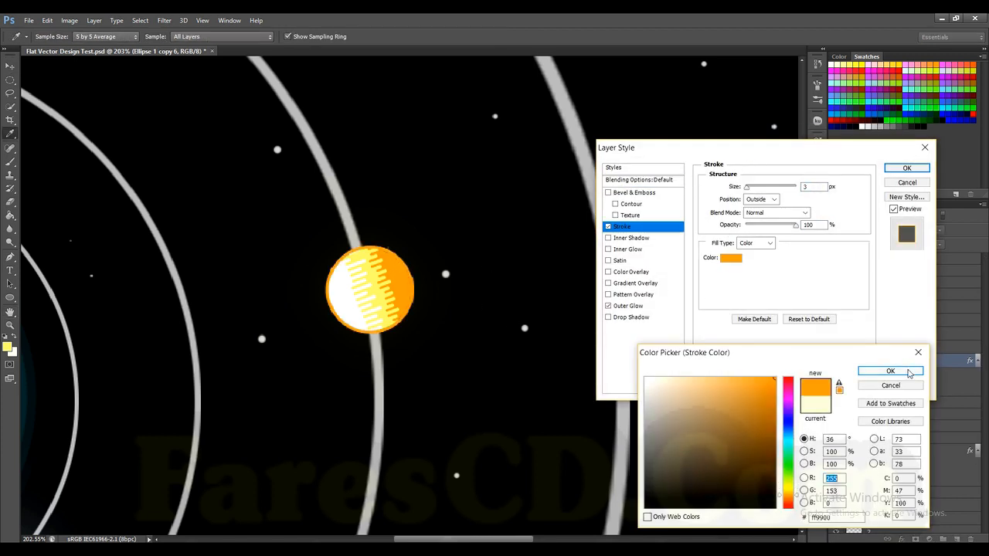
pyautogui.click(890, 371)
pyautogui.click(907, 169)
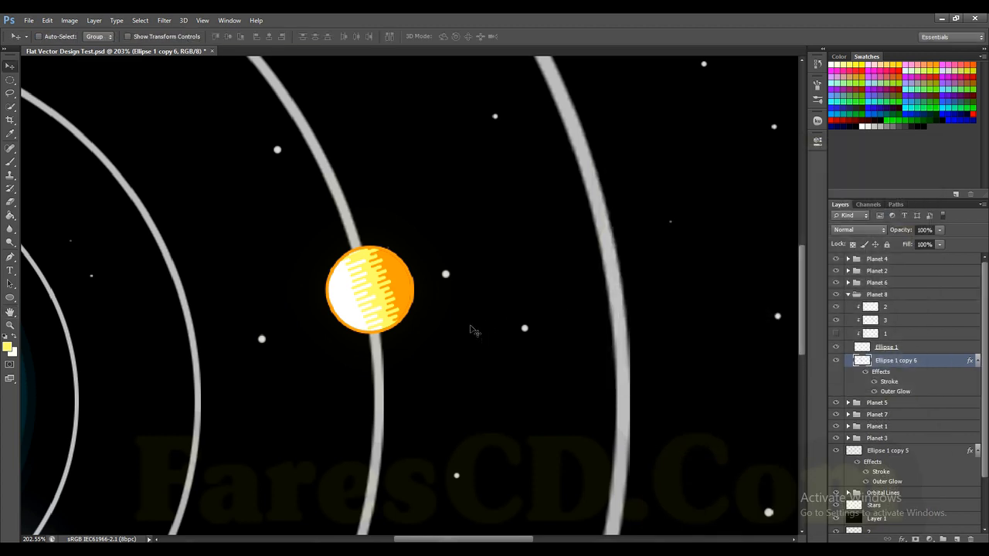
# Collapse the Planet 8 group and move the planet inward onto the second orbit line, upper right of the large blue planet.
pyautogui.hotkey('ctrl', '0')
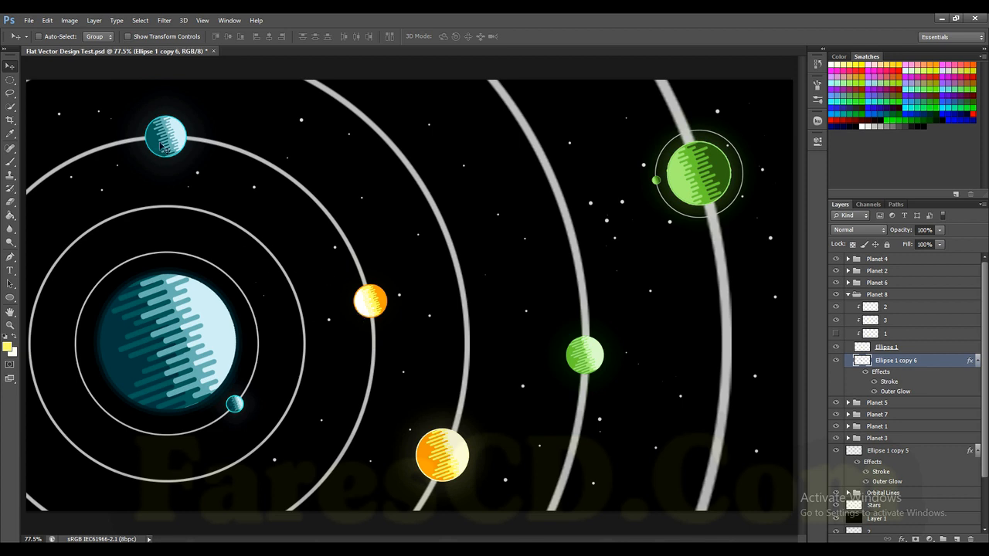
pyautogui.click(847, 295)
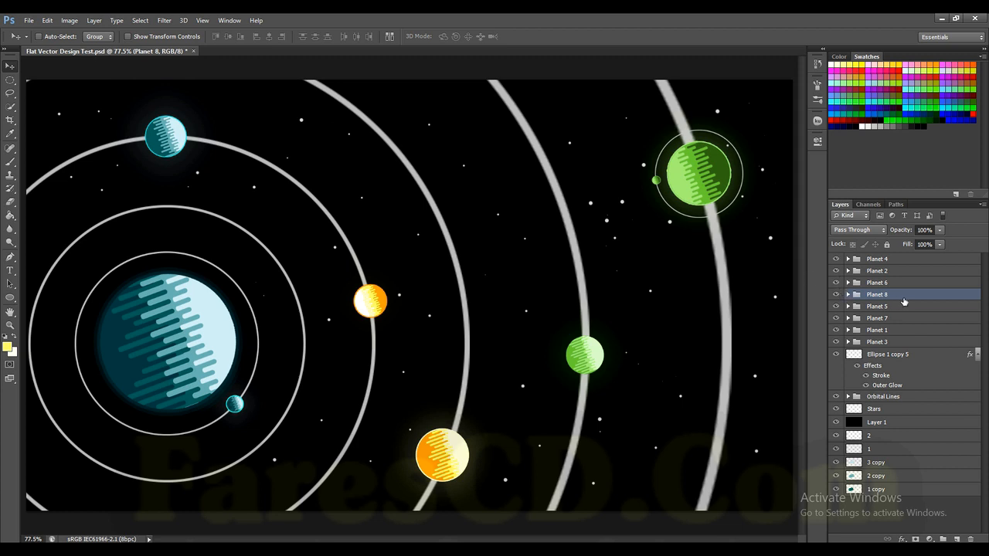
pyautogui.moveTo(356, 311); pyautogui.dragTo(268, 286)
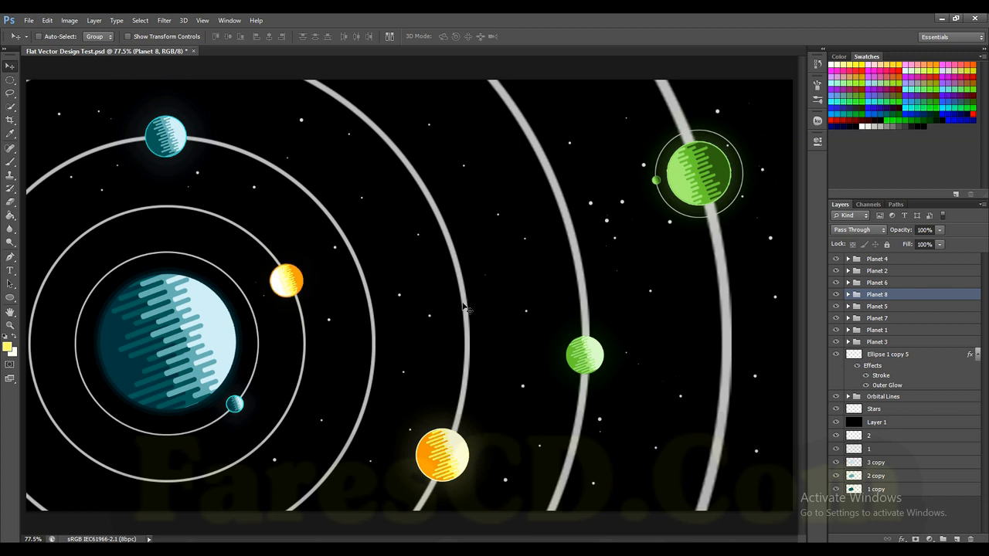
# Move the Planet 6 group, the small blue planet at the top, slightly right along its orbit line.
pyautogui.click(876, 283)
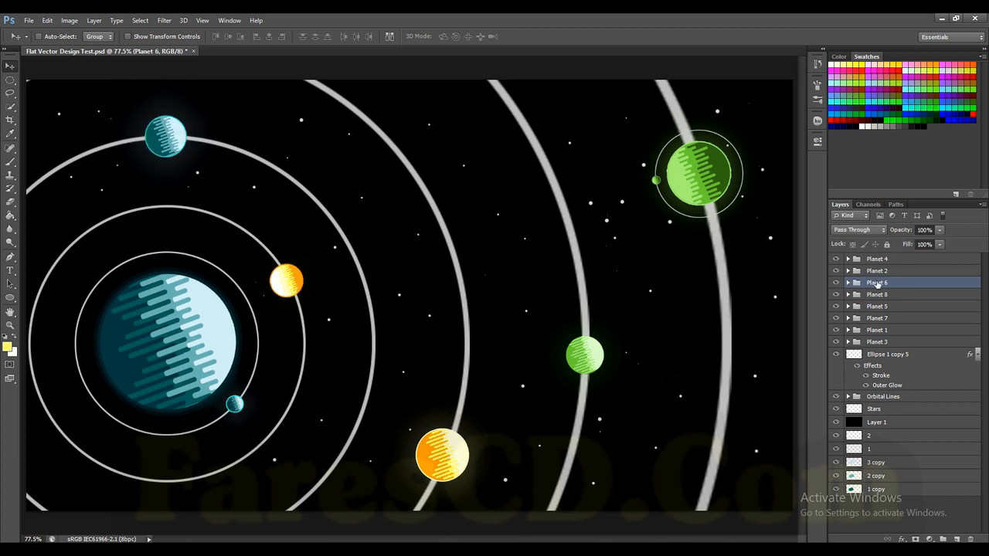
pyautogui.moveTo(178, 140); pyautogui.dragTo(200, 139)
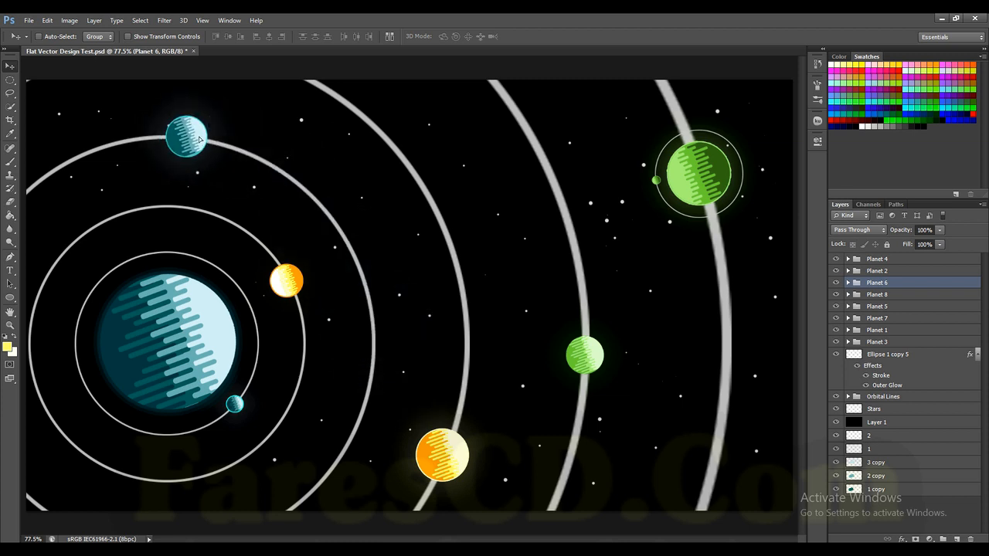
pyautogui.scroll(-3, 262, 190)
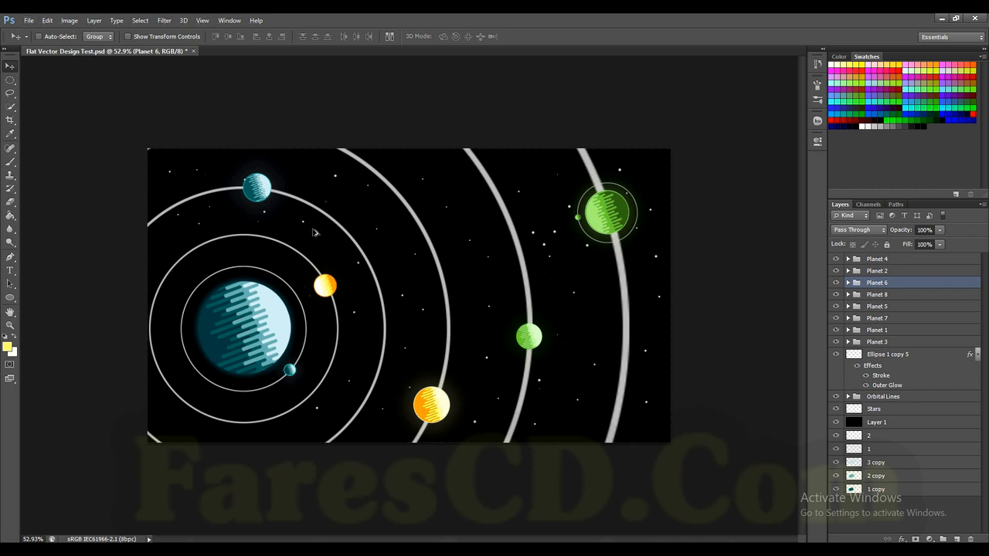
pyautogui.scroll(-2, 317, 232)
pyautogui.scroll(2, 363, 256)
pyautogui.scroll(1, 361, 252)
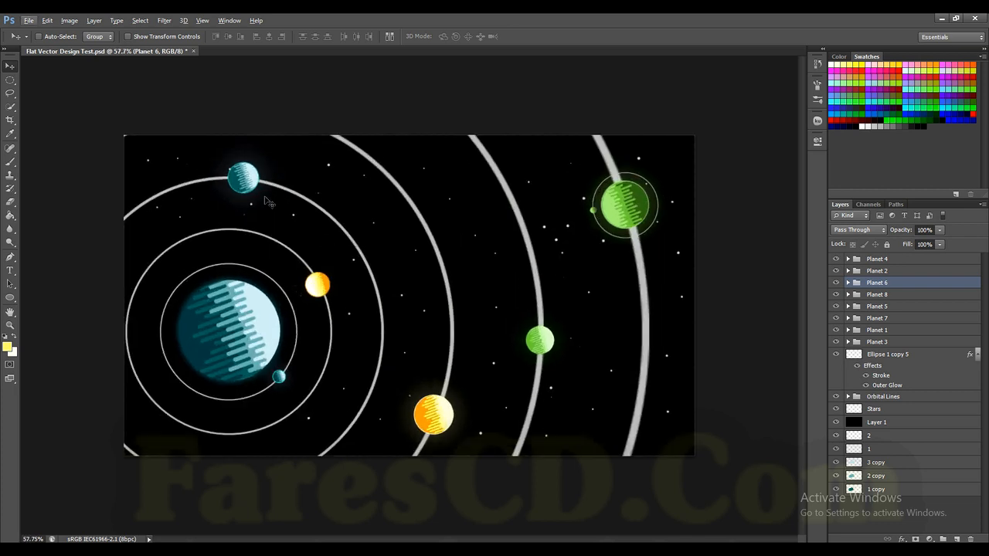